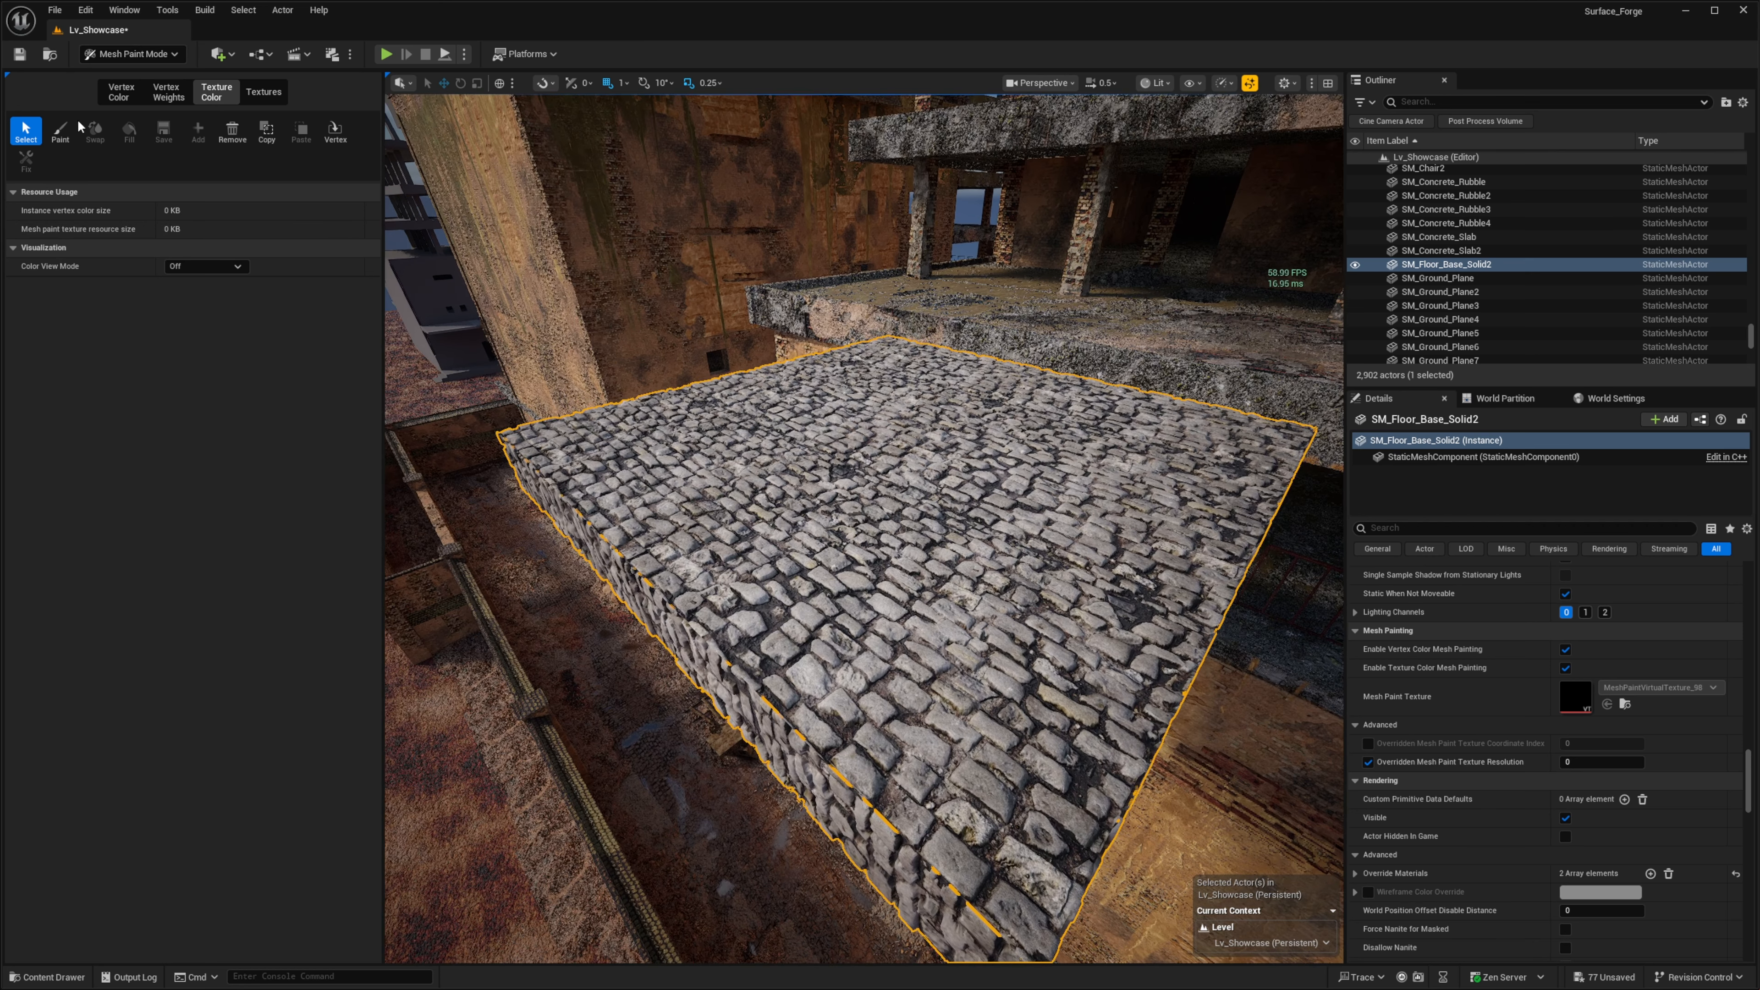
- Paint the red channel with the texture color brush across the cobblestone top of SM_Floor_Base_Solid2 to blend in the concrete material
{"action": "left_click", "coordinate": [60, 130]}
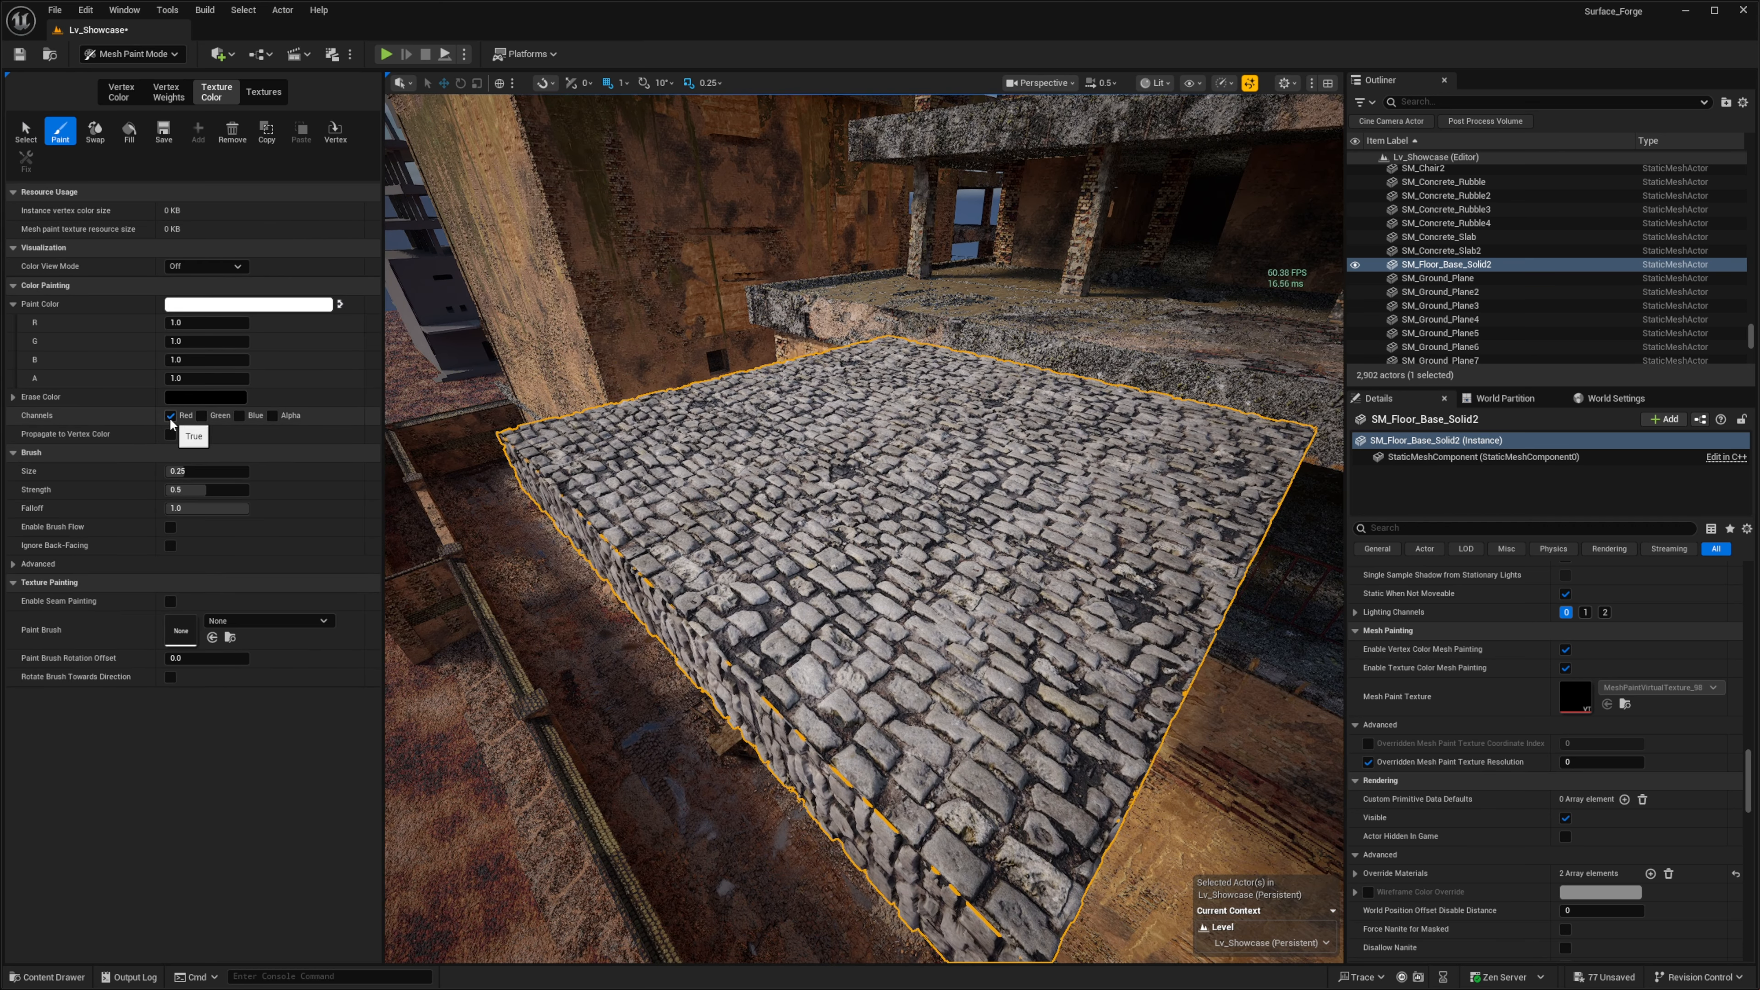
{"action": "left_click_drag", "start_coordinate": [944, 624], "coordinate": [888, 544]}
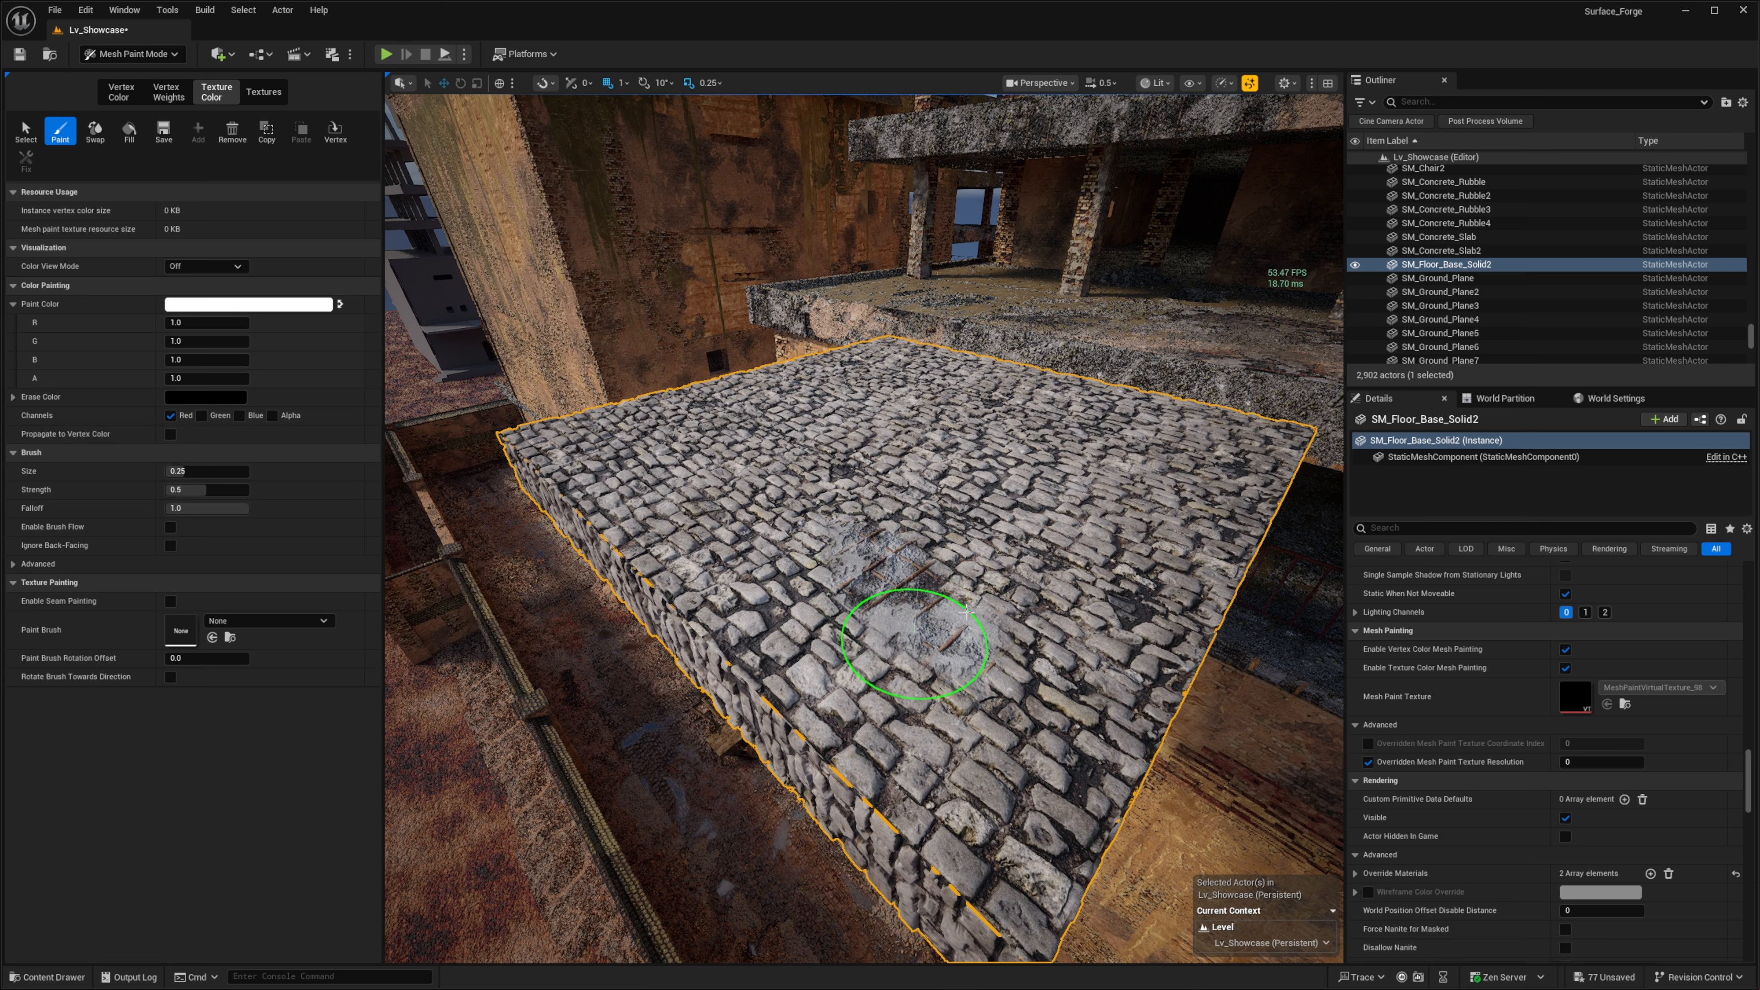
{"action": "left_click_drag", "start_coordinate": [966, 612], "coordinate": [963, 478]}
{"action": "mouse_move", "coordinate": [746, 523]}
{"action": "left_mouse_down"}
{"action": "mouse_move", "coordinate": [927, 719]}
{"action": "mouse_move", "coordinate": [1069, 660]}
{"action": "mouse_move", "coordinate": [1087, 490]}
{"action": "mouse_move", "coordinate": [762, 492]}
{"action": "left_mouse_up"}
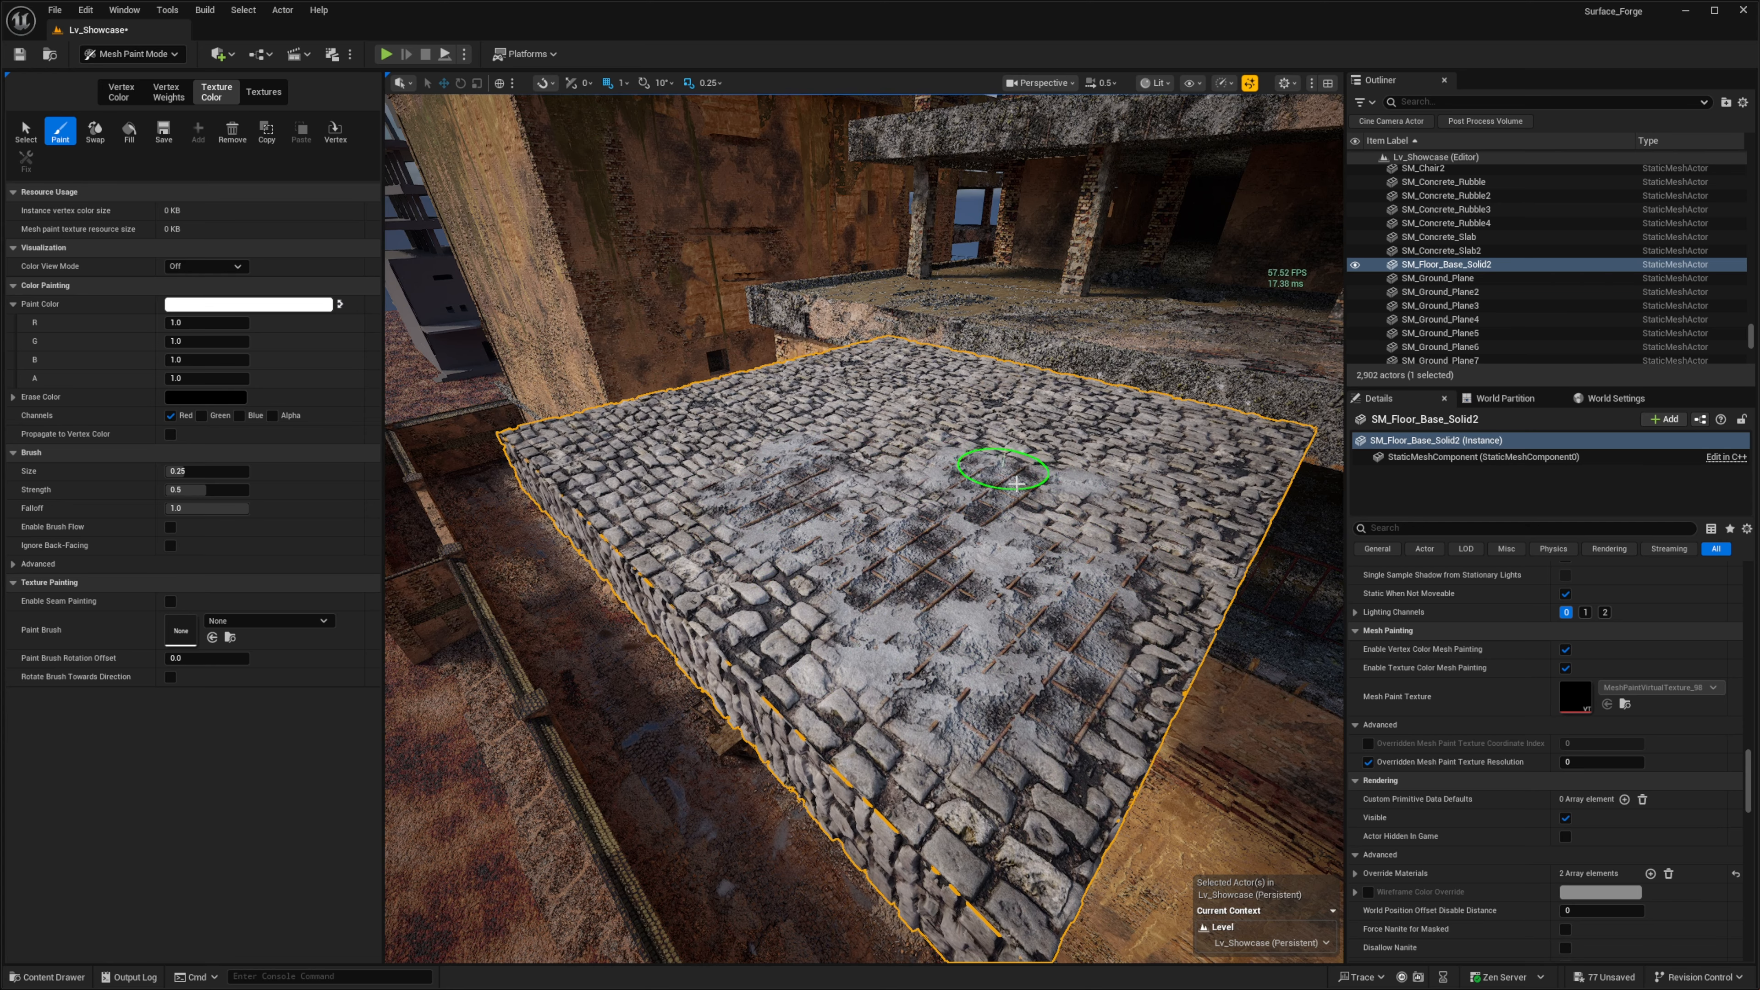
{"action": "right_click_drag", "start_coordinate": [1092, 526], "coordinate": [1050, 582]}
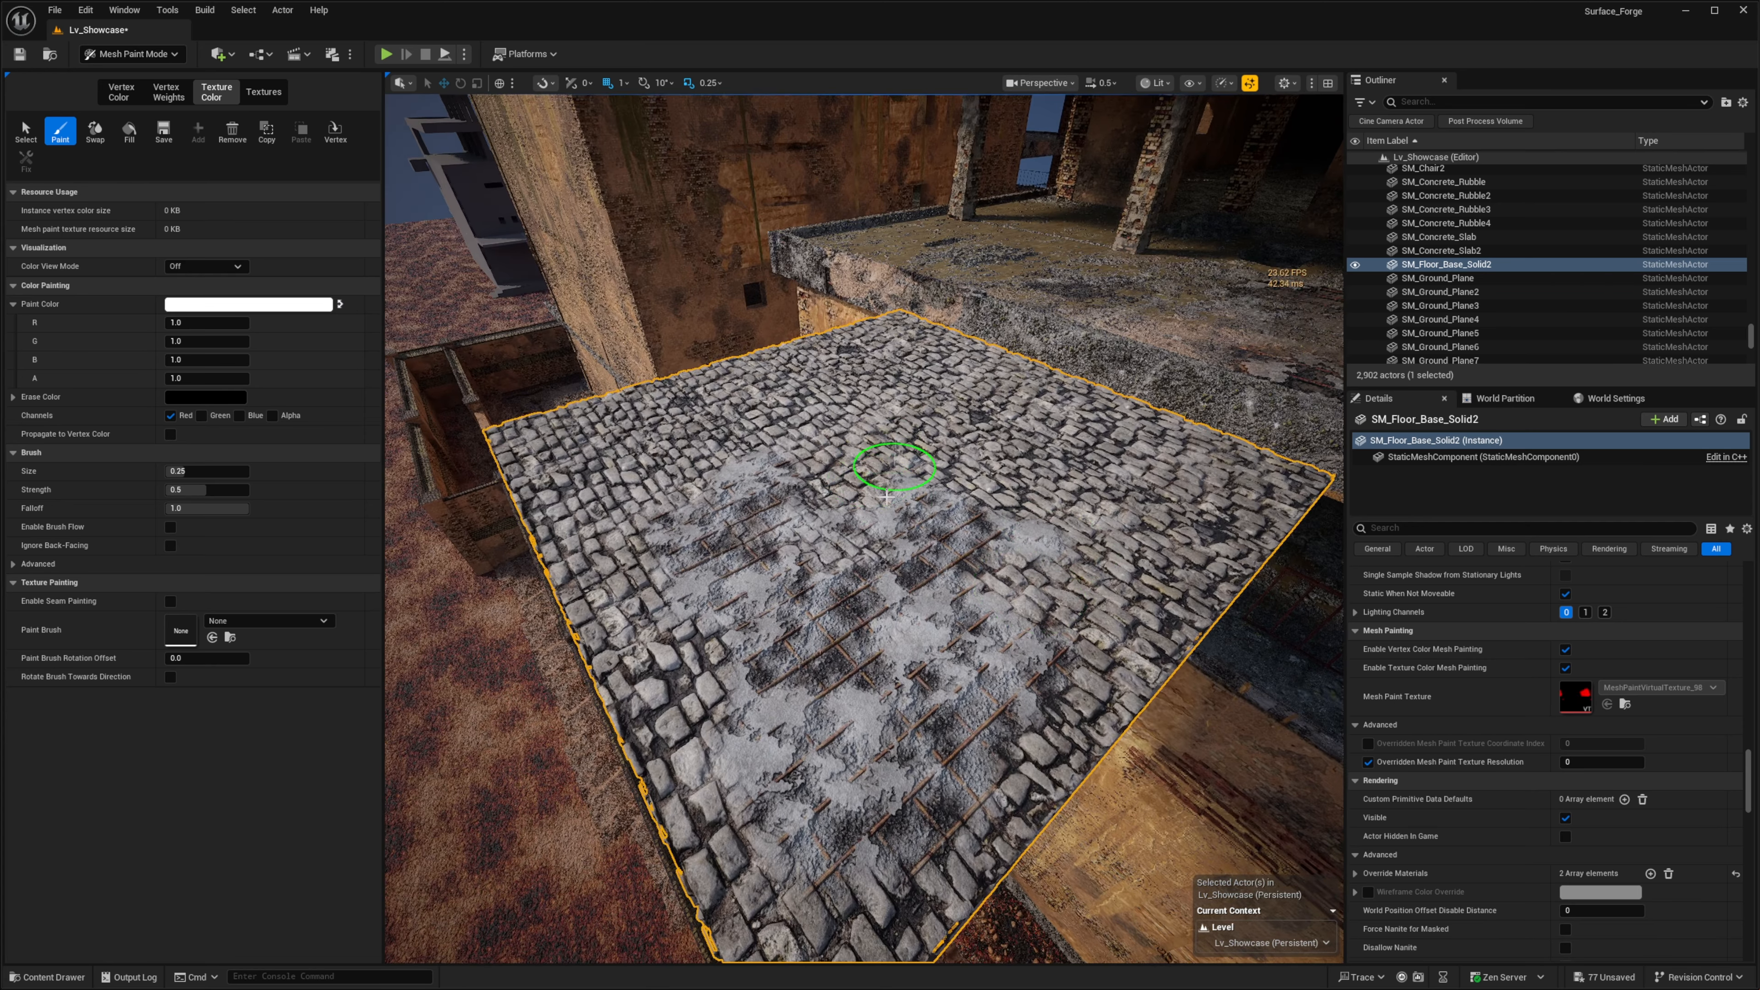
{"action": "mouse_move", "coordinate": [817, 478]}
{"action": "right_mouse_down"}
{"action": "mouse_move", "coordinate": [731, 441]}
{"action": "mouse_move", "coordinate": [958, 559]}
{"action": "right_mouse_up"}
{"action": "right_click_drag", "start_coordinate": [811, 554], "coordinate": [849, 610]}
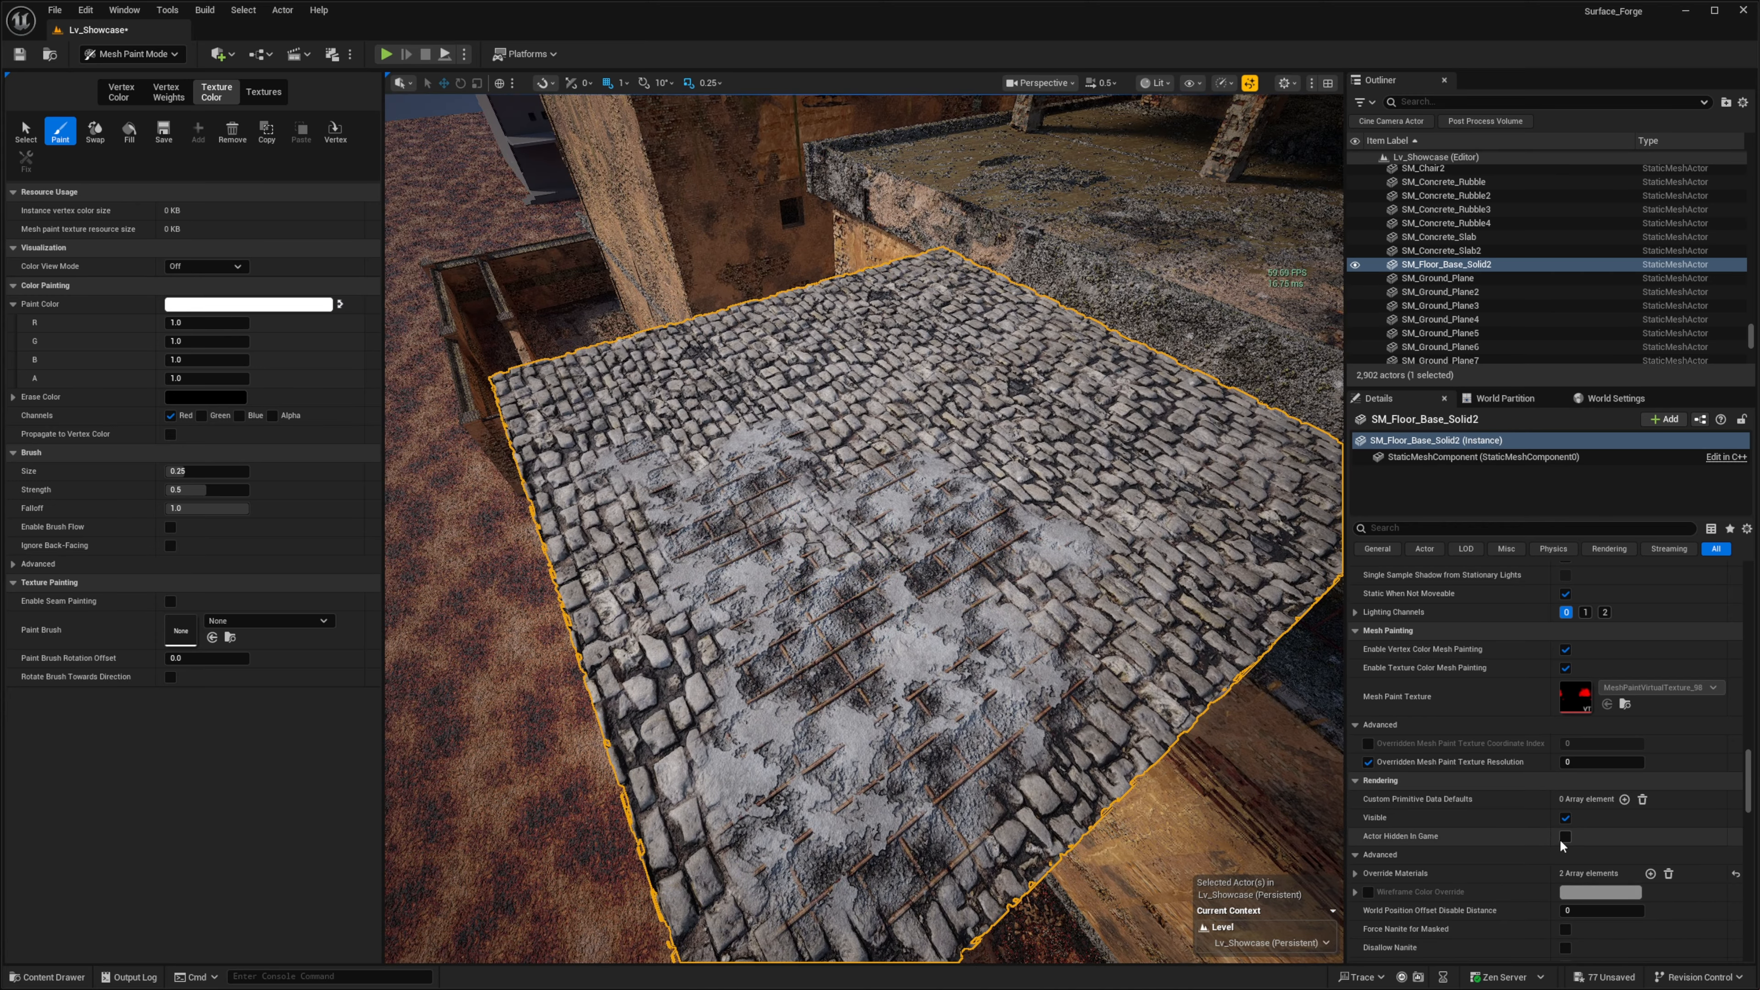
- Set the floor's overridden mesh paint texture resolution to 256 and fix its mesh paint texture to match
{"action": "scroll", "coordinate": [1567, 762], "scroll_direction": "down", "scroll_amount": 3}
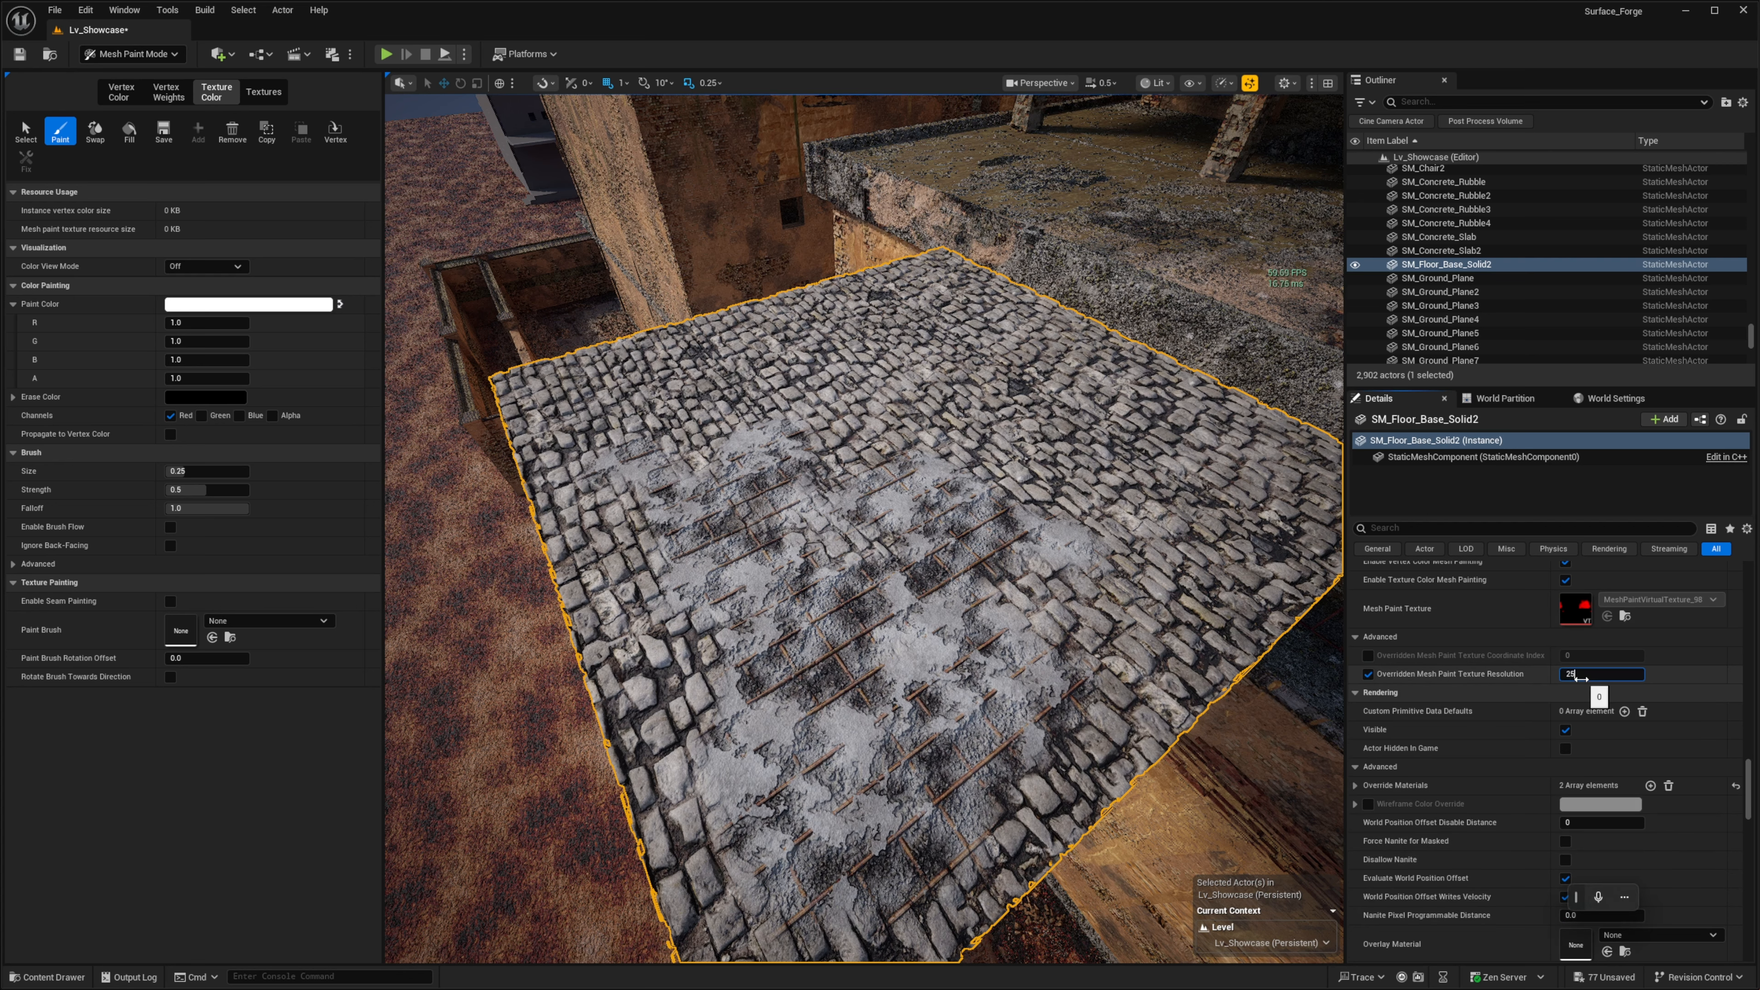
{"action": "right_click_drag", "start_coordinate": [1067, 568], "coordinate": [1016, 559]}
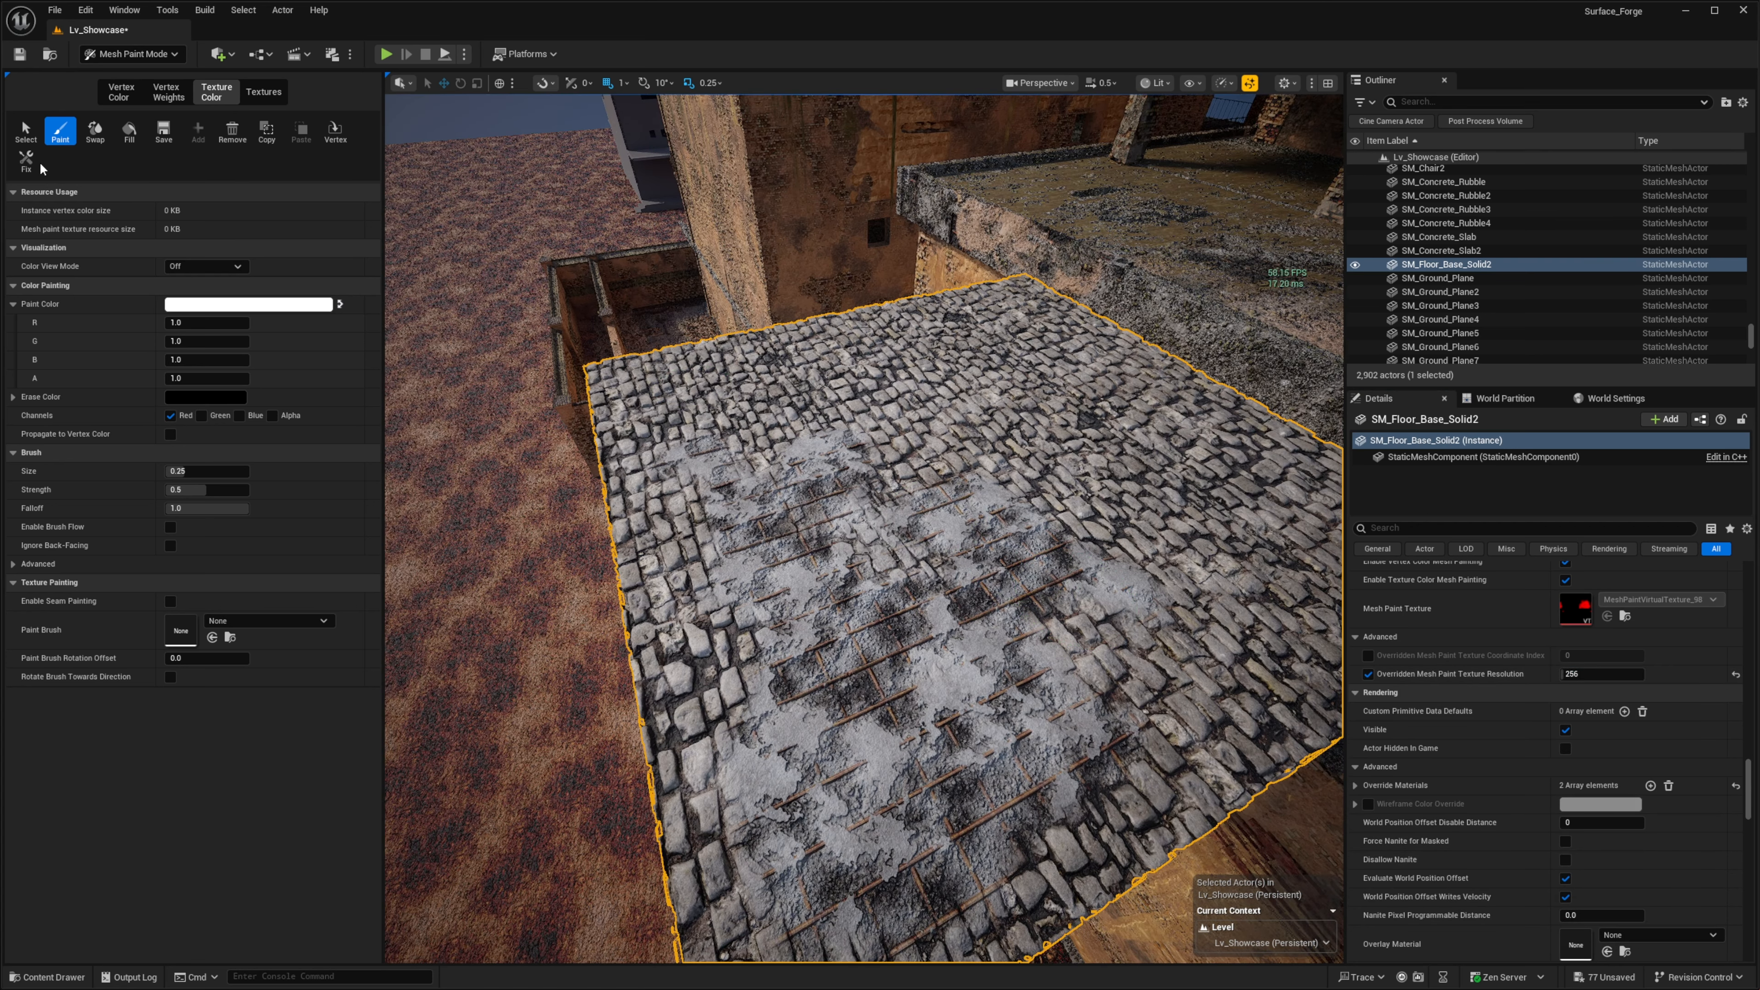
{"action": "left_click", "coordinate": [26, 161]}
- Erase and repaint patches of the red-channel mask in the middle of the floor's top
{"action": "left_click_drag", "start_coordinate": [997, 585], "coordinate": [959, 573]}
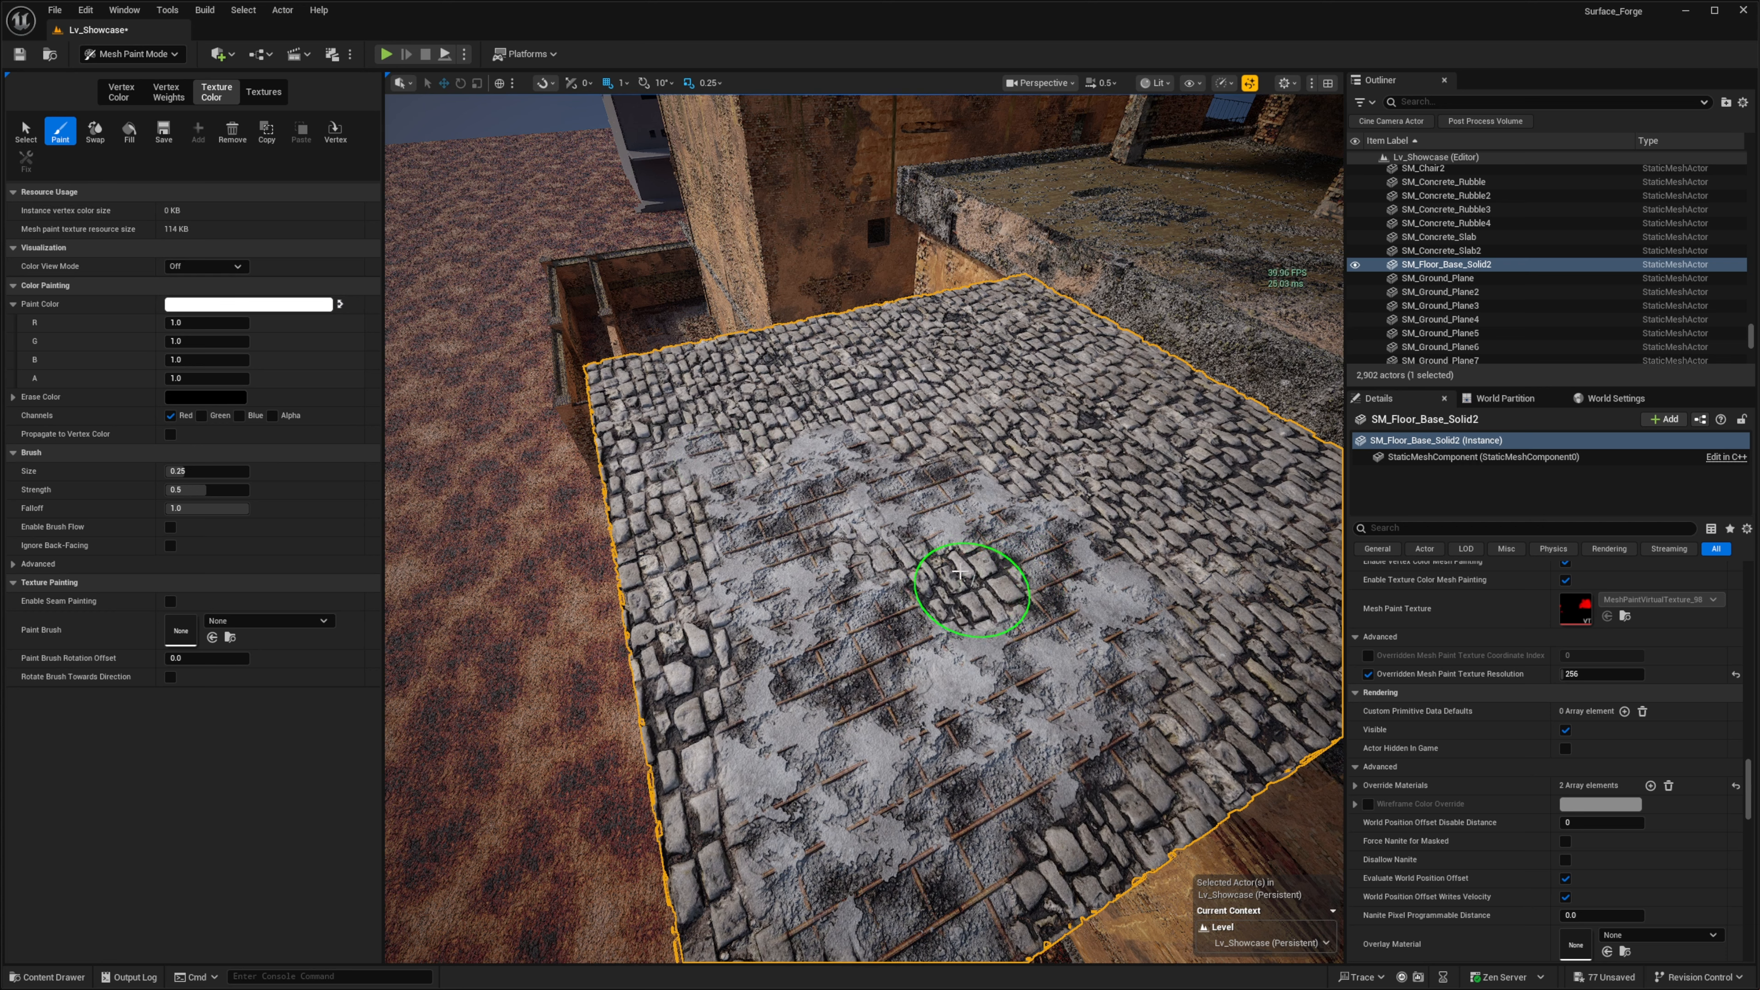
{"action": "mouse_move", "coordinate": [944, 460]}
{"action": "left_mouse_down"}
{"action": "mouse_move", "coordinate": [790, 461]}
{"action": "mouse_move", "coordinate": [806, 615]}
{"action": "left_mouse_up"}
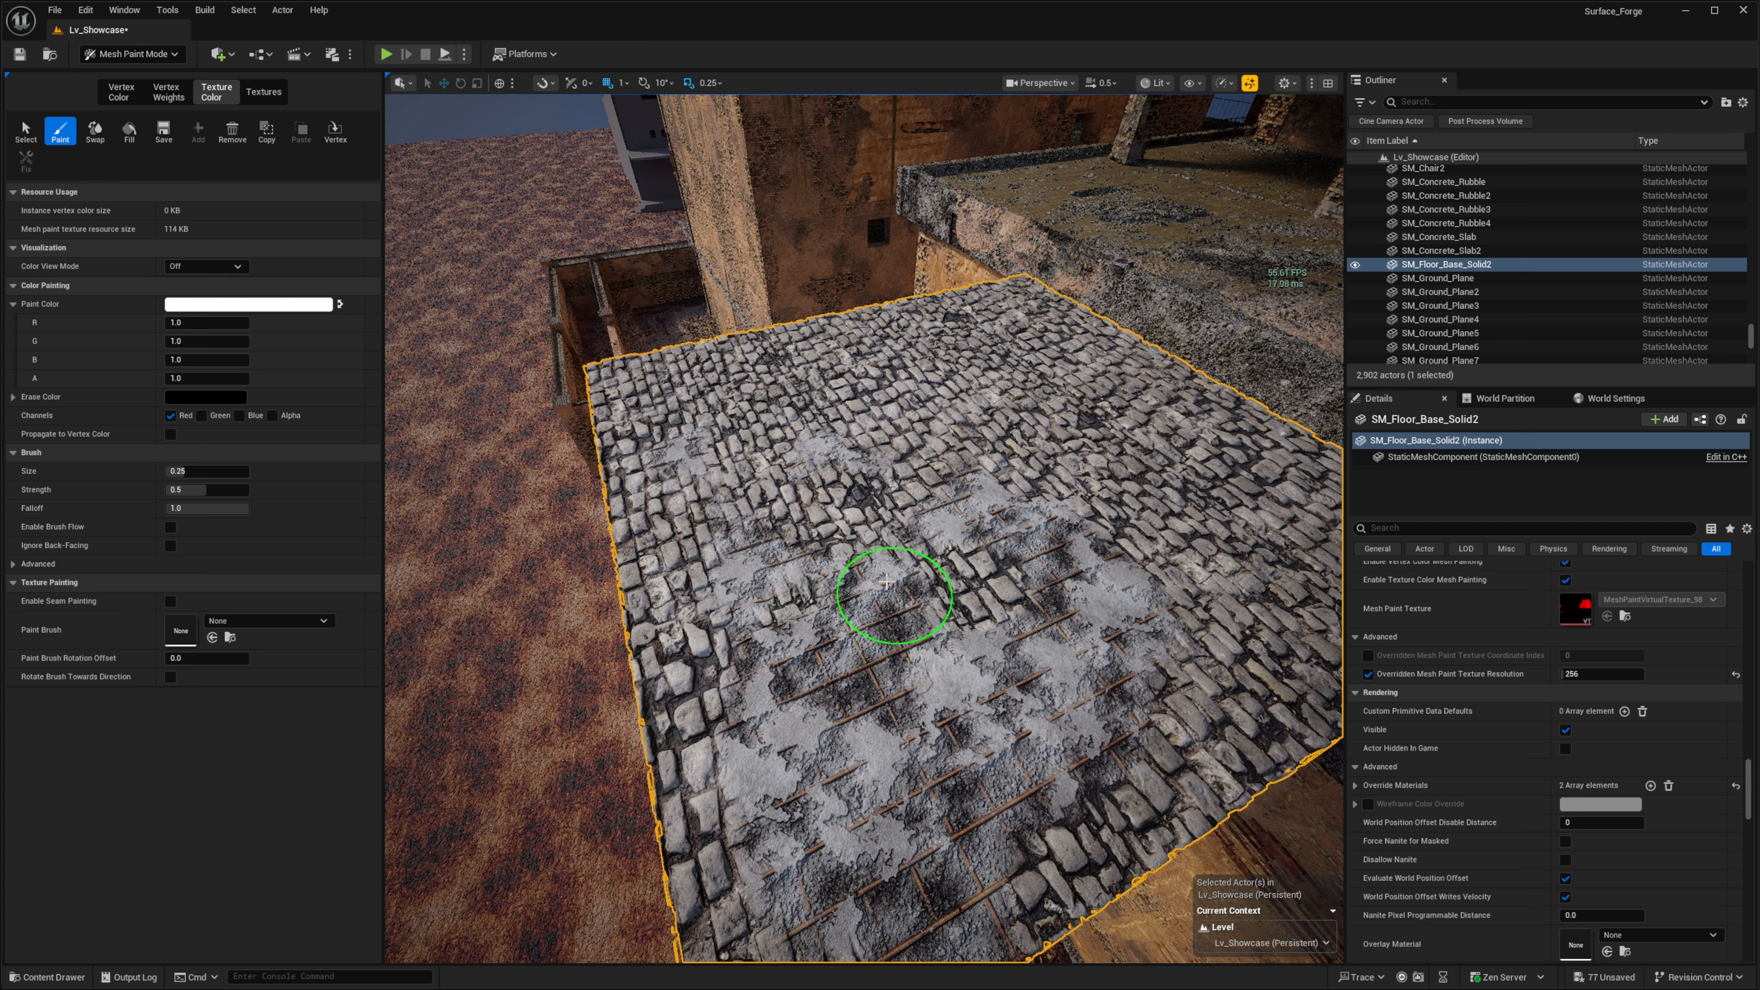
{"action": "mouse_move", "coordinate": [757, 504]}
{"action": "left_mouse_down"}
{"action": "mouse_move", "coordinate": [739, 543]}
{"action": "mouse_move", "coordinate": [1088, 629]}
{"action": "mouse_move", "coordinate": [1026, 549]}
{"action": "left_mouse_up"}
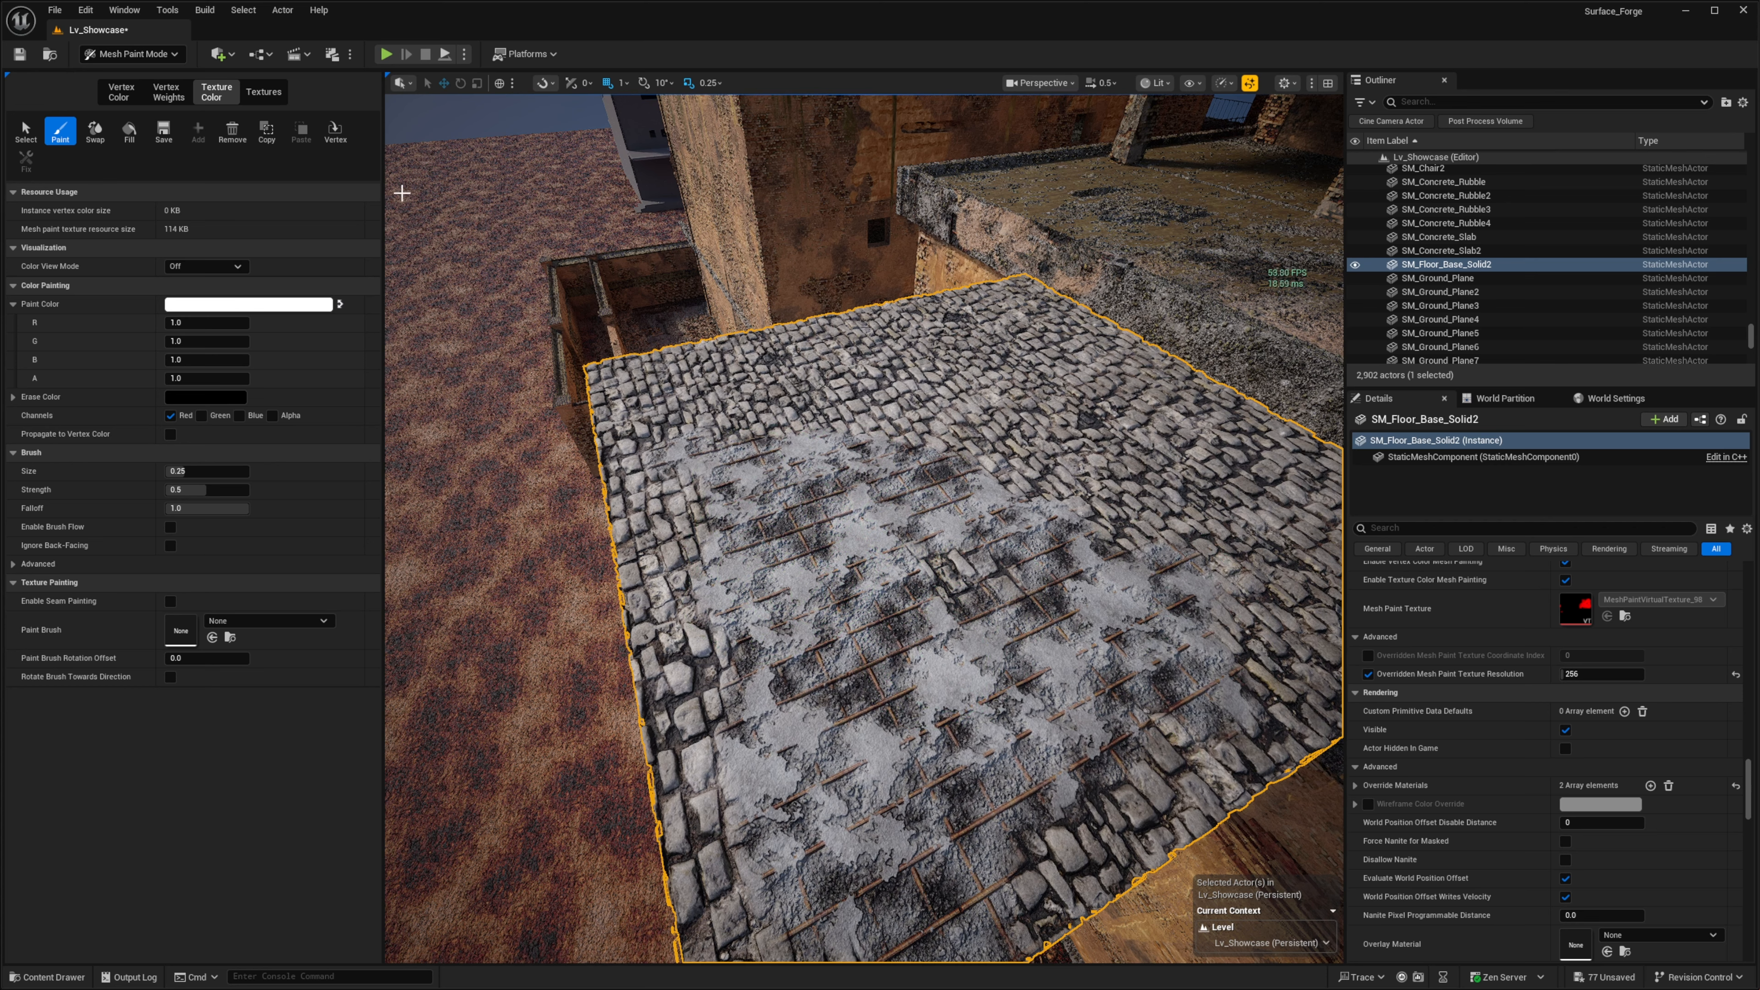
- Remove the mesh paint texture from SM_Floor_Base_Solid2
{"action": "left_click", "coordinate": [225, 143]}
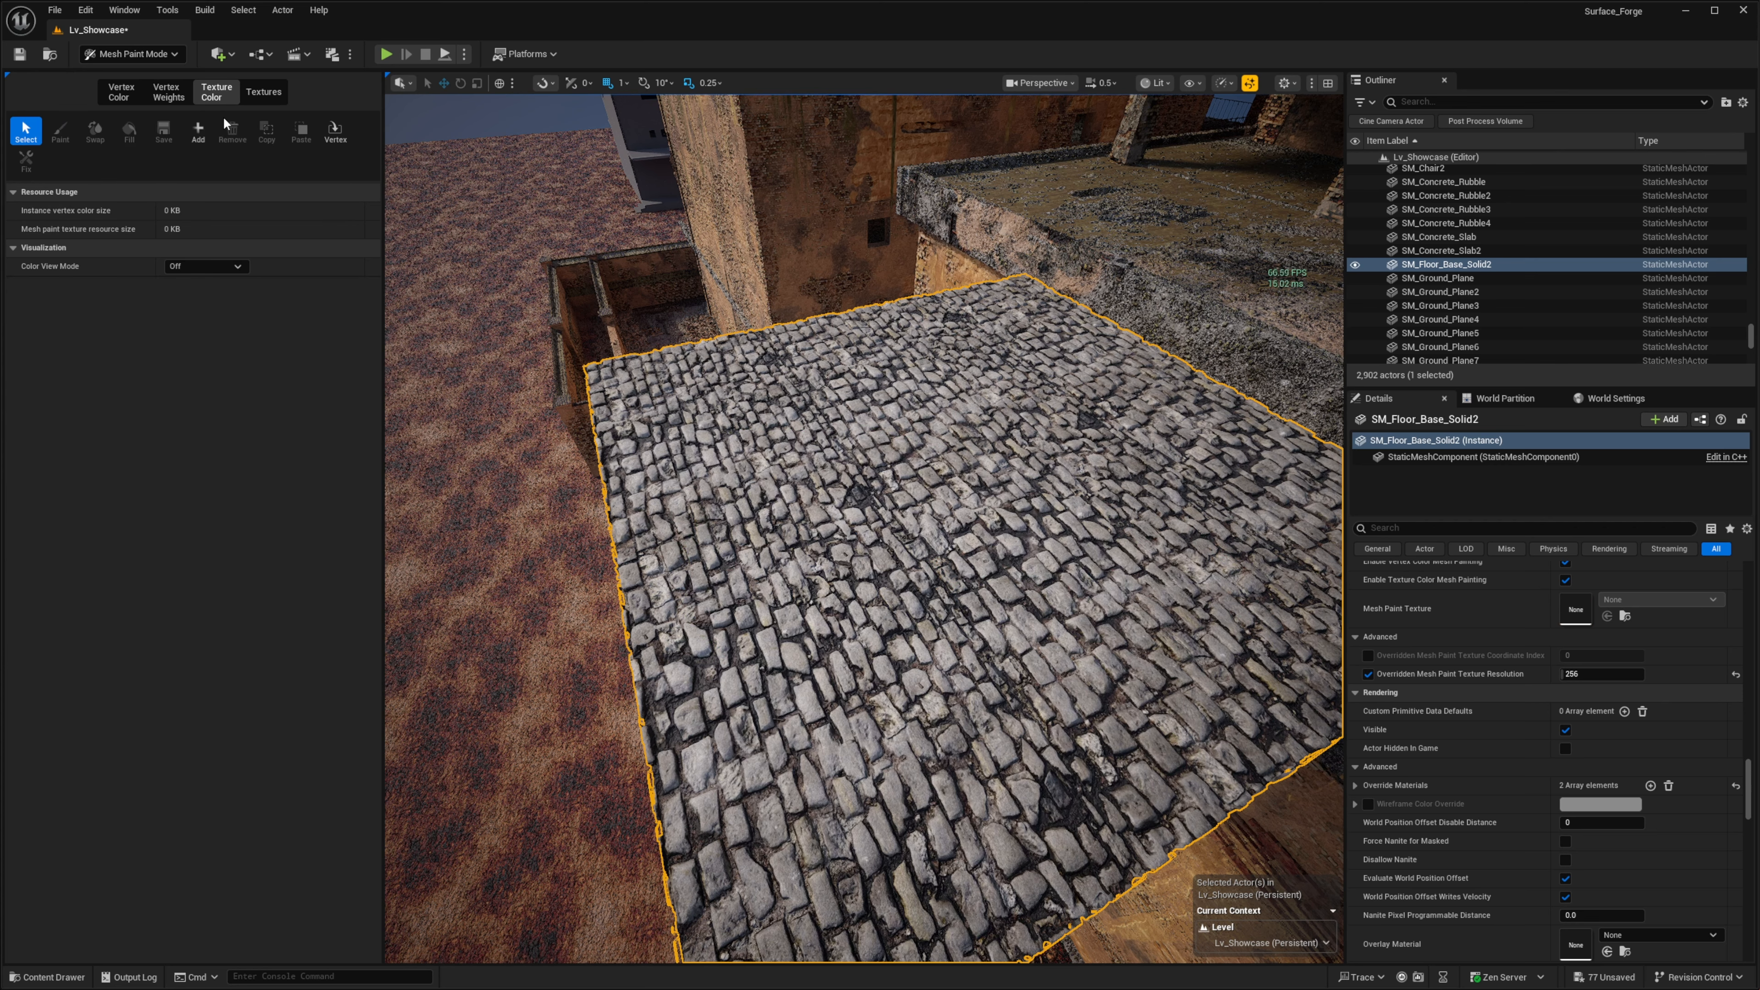
{"action": "left_click_drag", "start_coordinate": [480, 283], "coordinate": [631, 288], "text": "alt"}
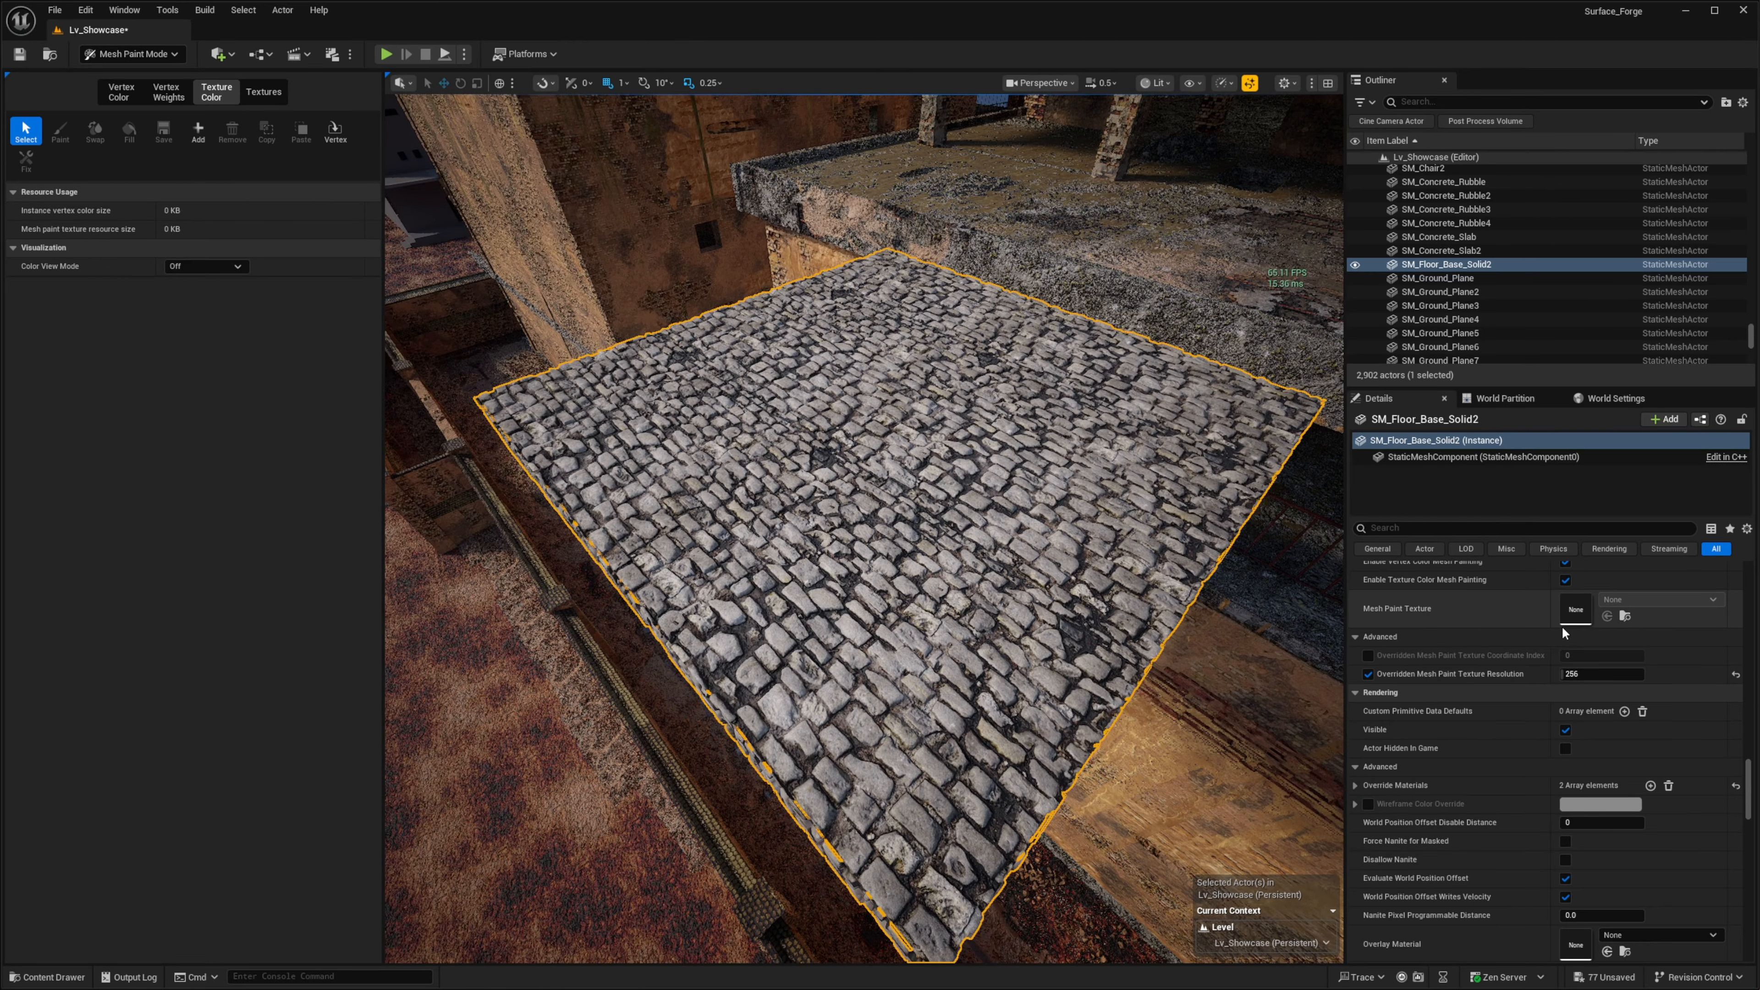
- Examine the Material_A, Material_B and Material_C parameters in the floor's material instance alongside the cobblestone surface, then move its window away
{"action": "left_click_drag", "start_coordinate": [1759, 208], "coordinate": [1601, 178]}
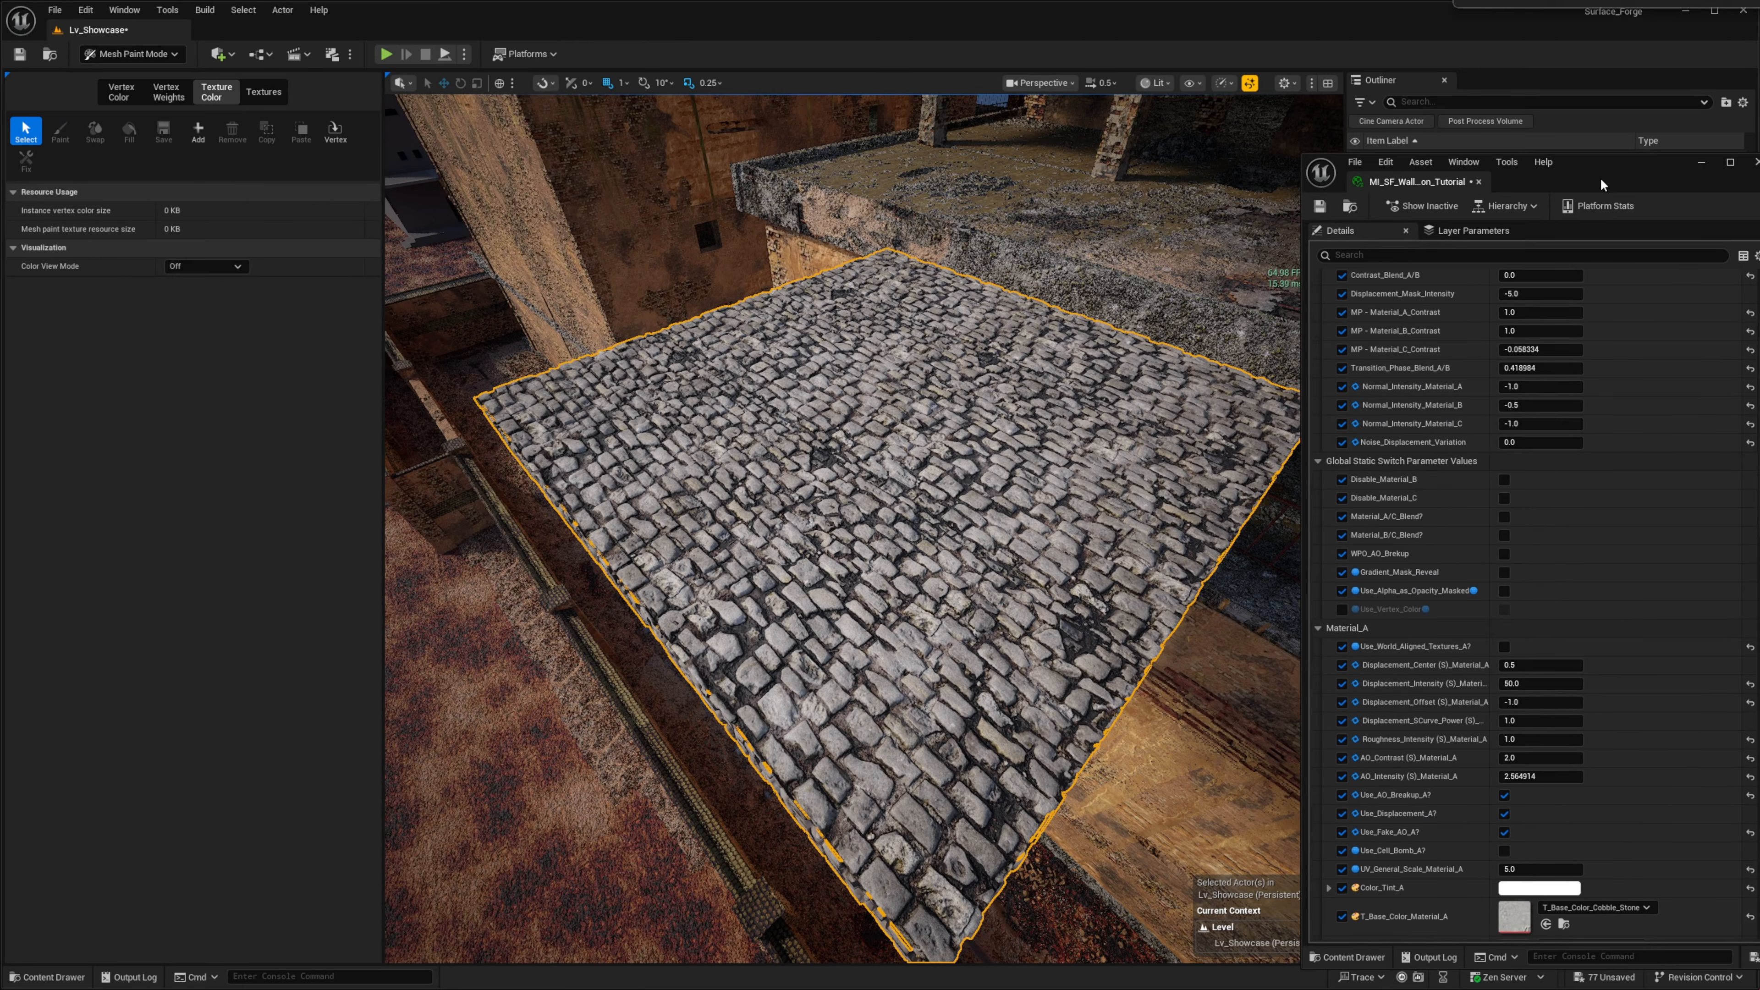
{"action": "scroll", "coordinate": [1586, 409], "scroll_direction": "down", "scroll_amount": 12}
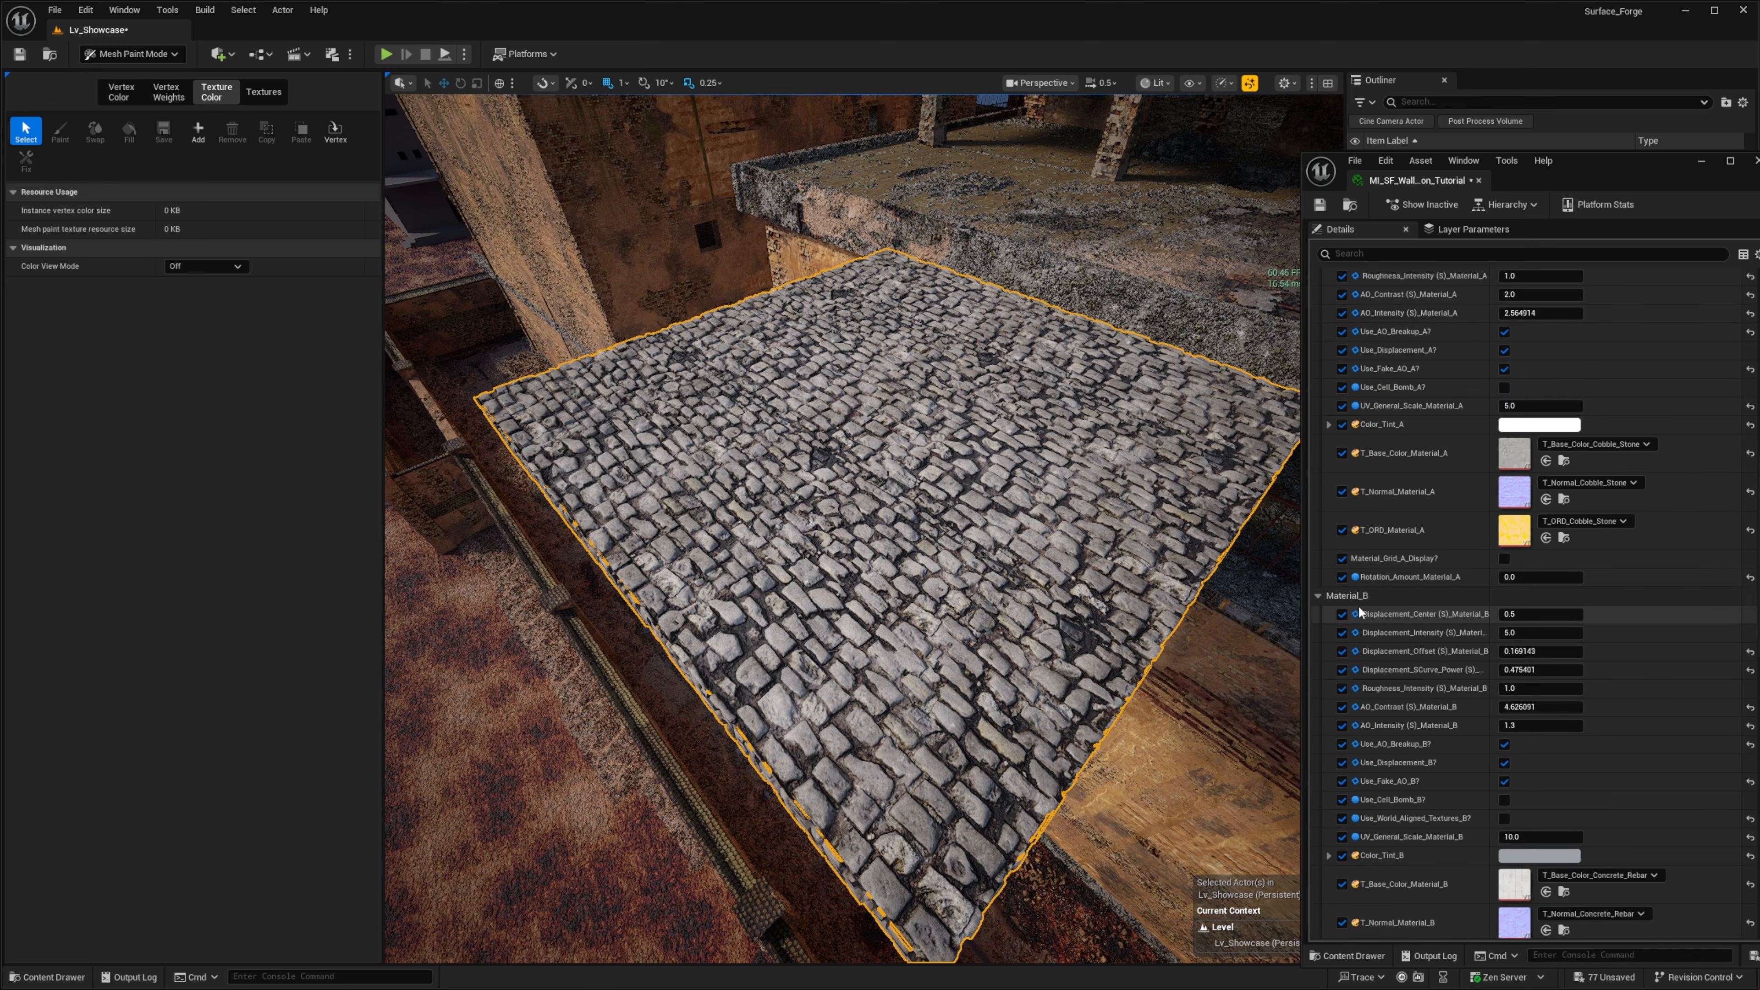
{"action": "scroll", "coordinate": [1358, 600], "scroll_direction": "up", "scroll_amount": 3}
{"action": "right_click_drag", "start_coordinate": [951, 428], "coordinate": [894, 525]}
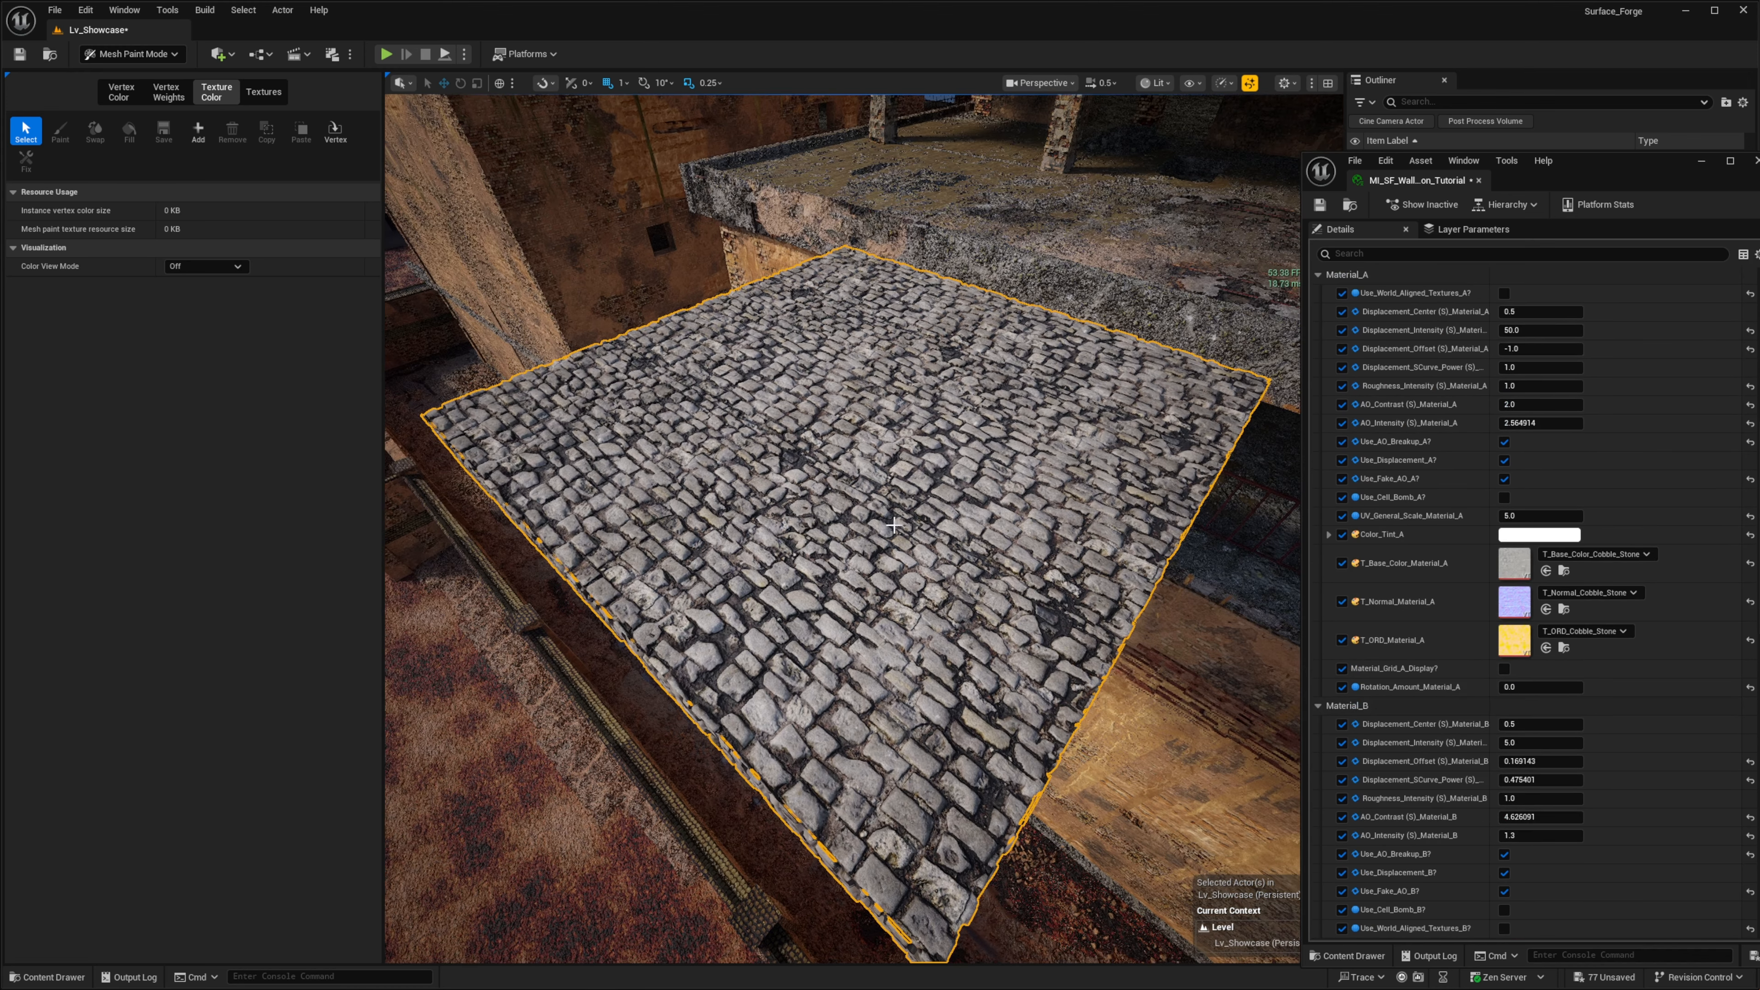
{"action": "scroll", "coordinate": [1500, 554], "scroll_direction": "down", "scroll_amount": 3}
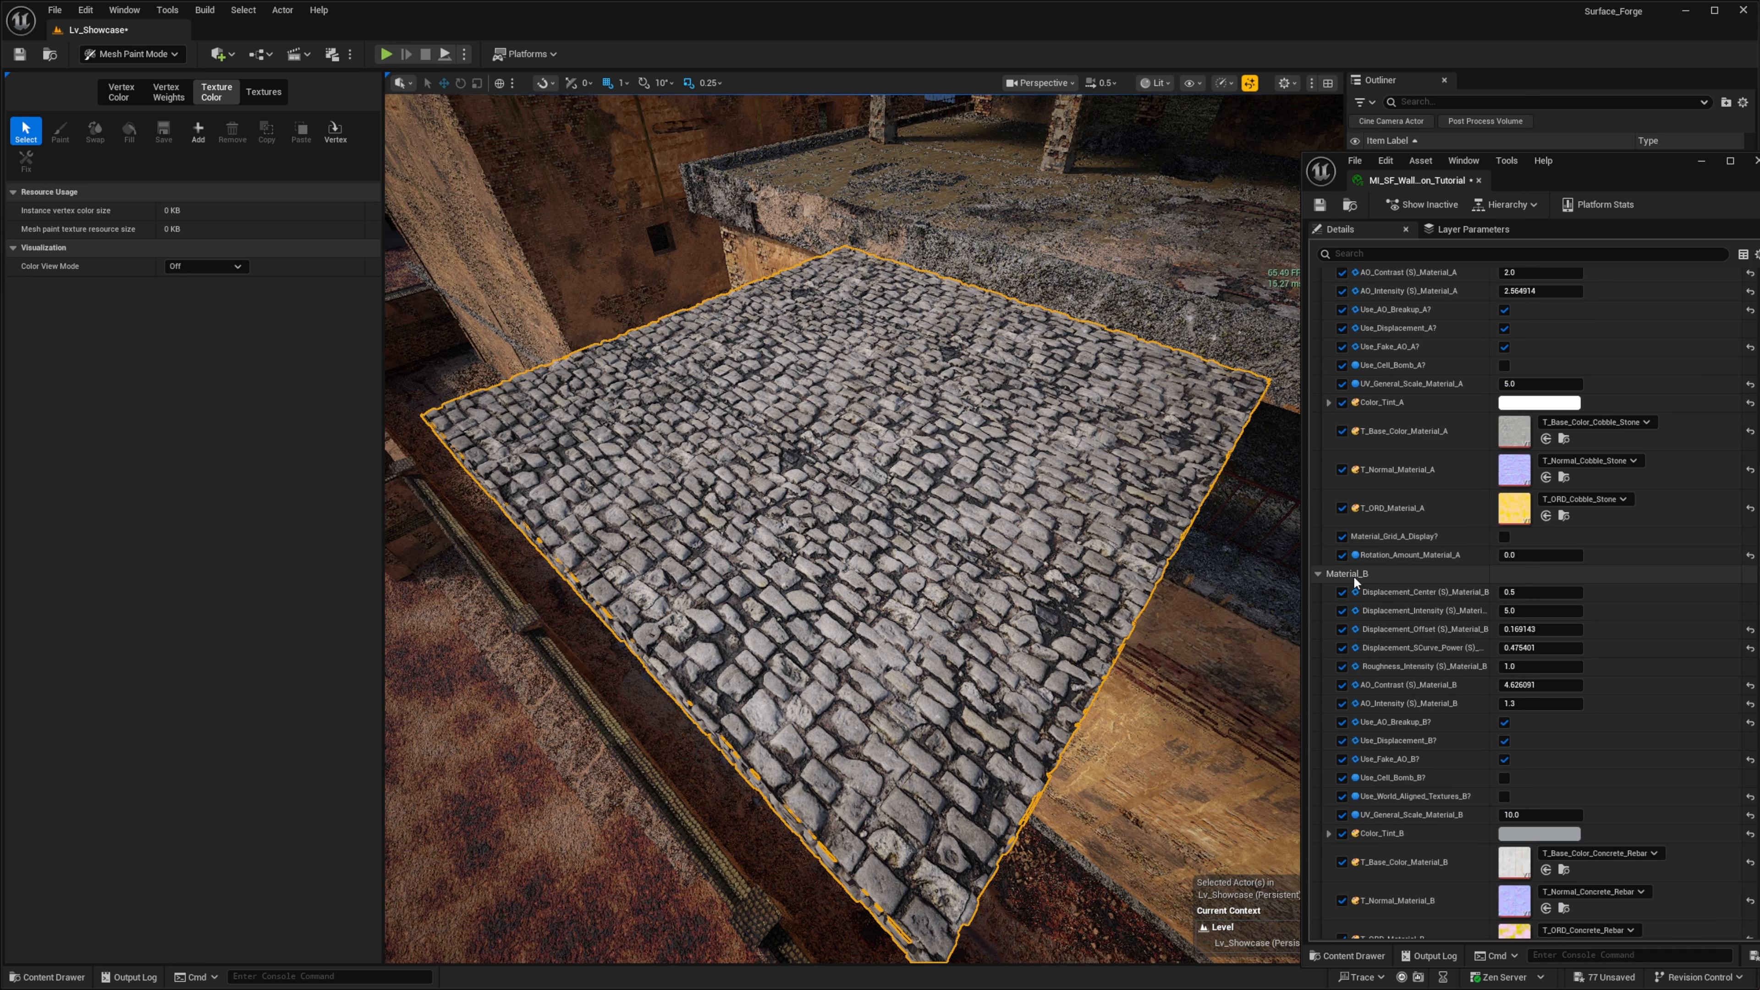
{"action": "scroll", "coordinate": [1362, 563], "scroll_direction": "up", "scroll_amount": 2}
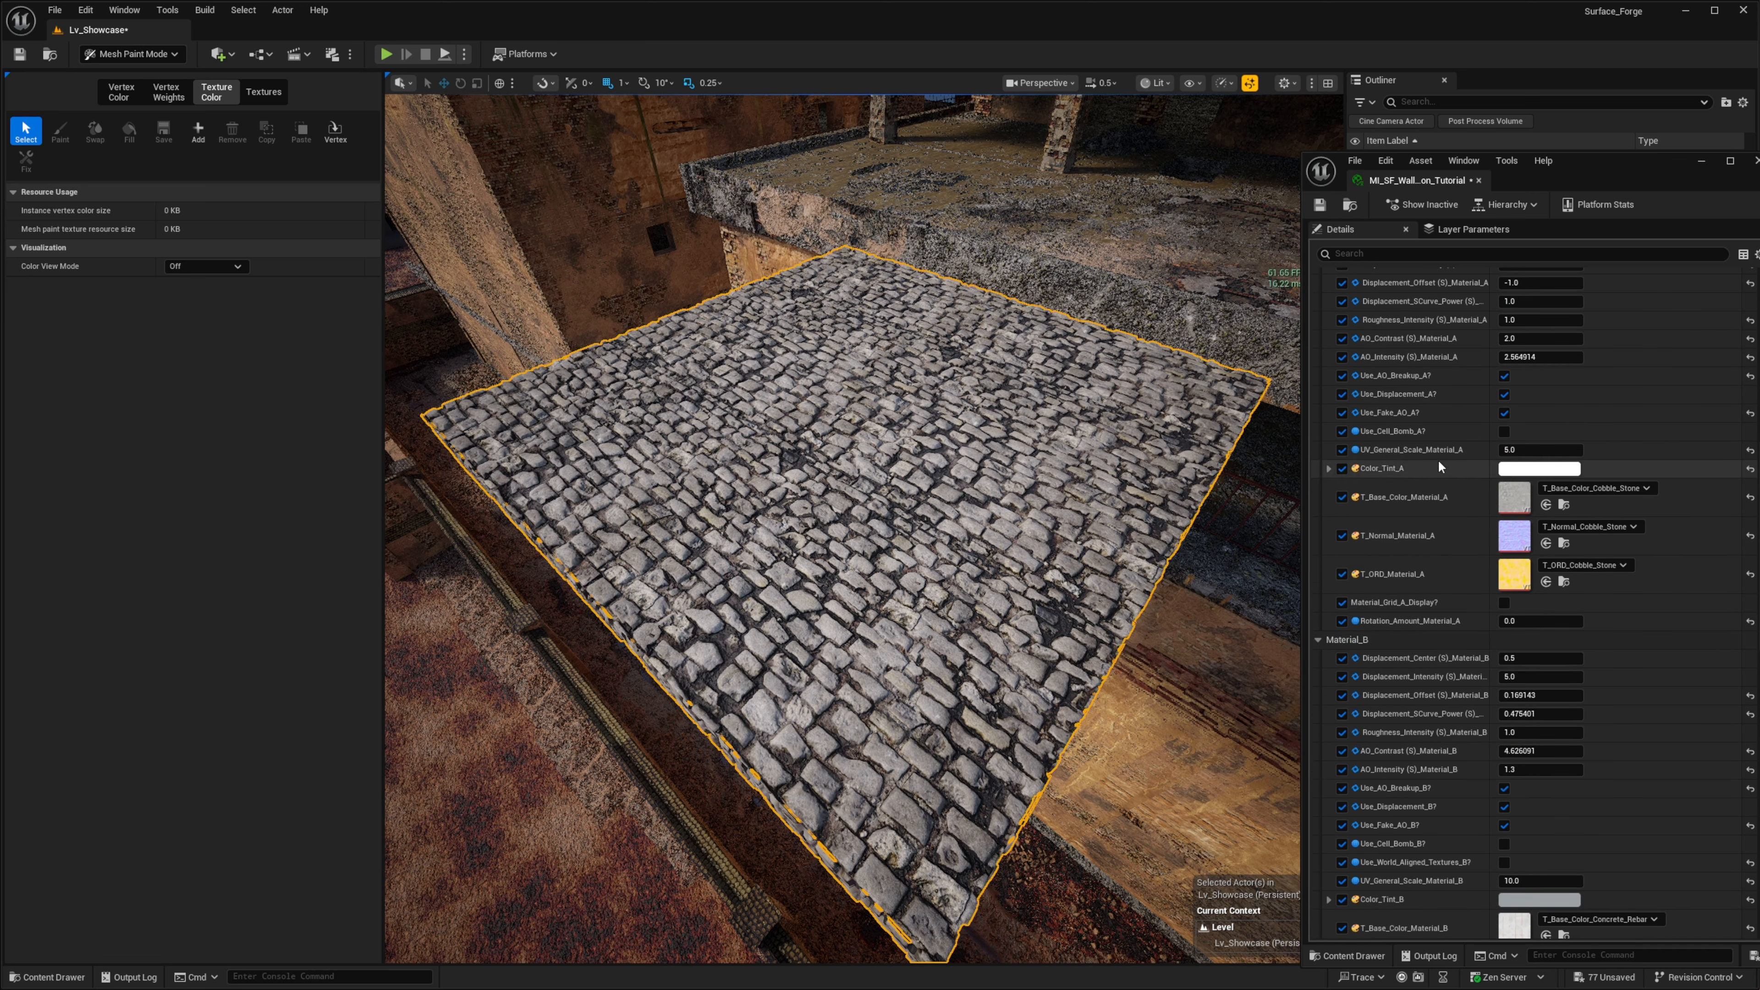
{"action": "scroll", "coordinate": [1439, 462], "scroll_direction": "up", "scroll_amount": 2}
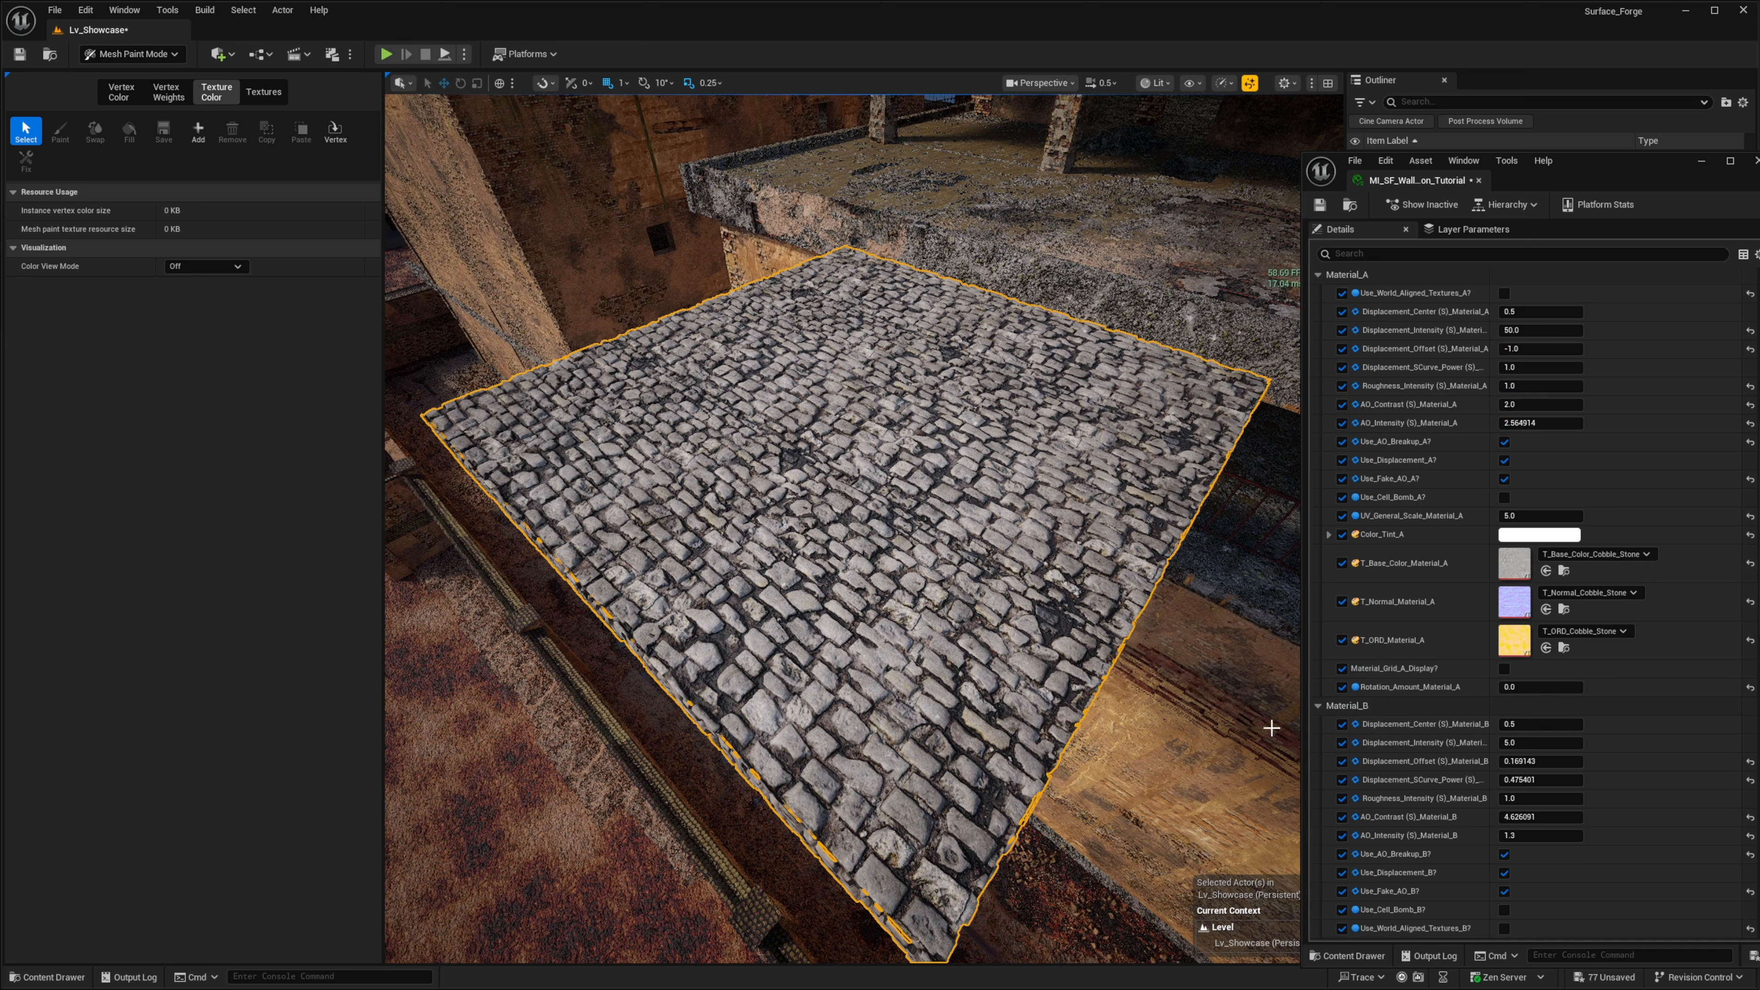
{"action": "scroll", "coordinate": [1380, 728], "scroll_direction": "down", "scroll_amount": 15}
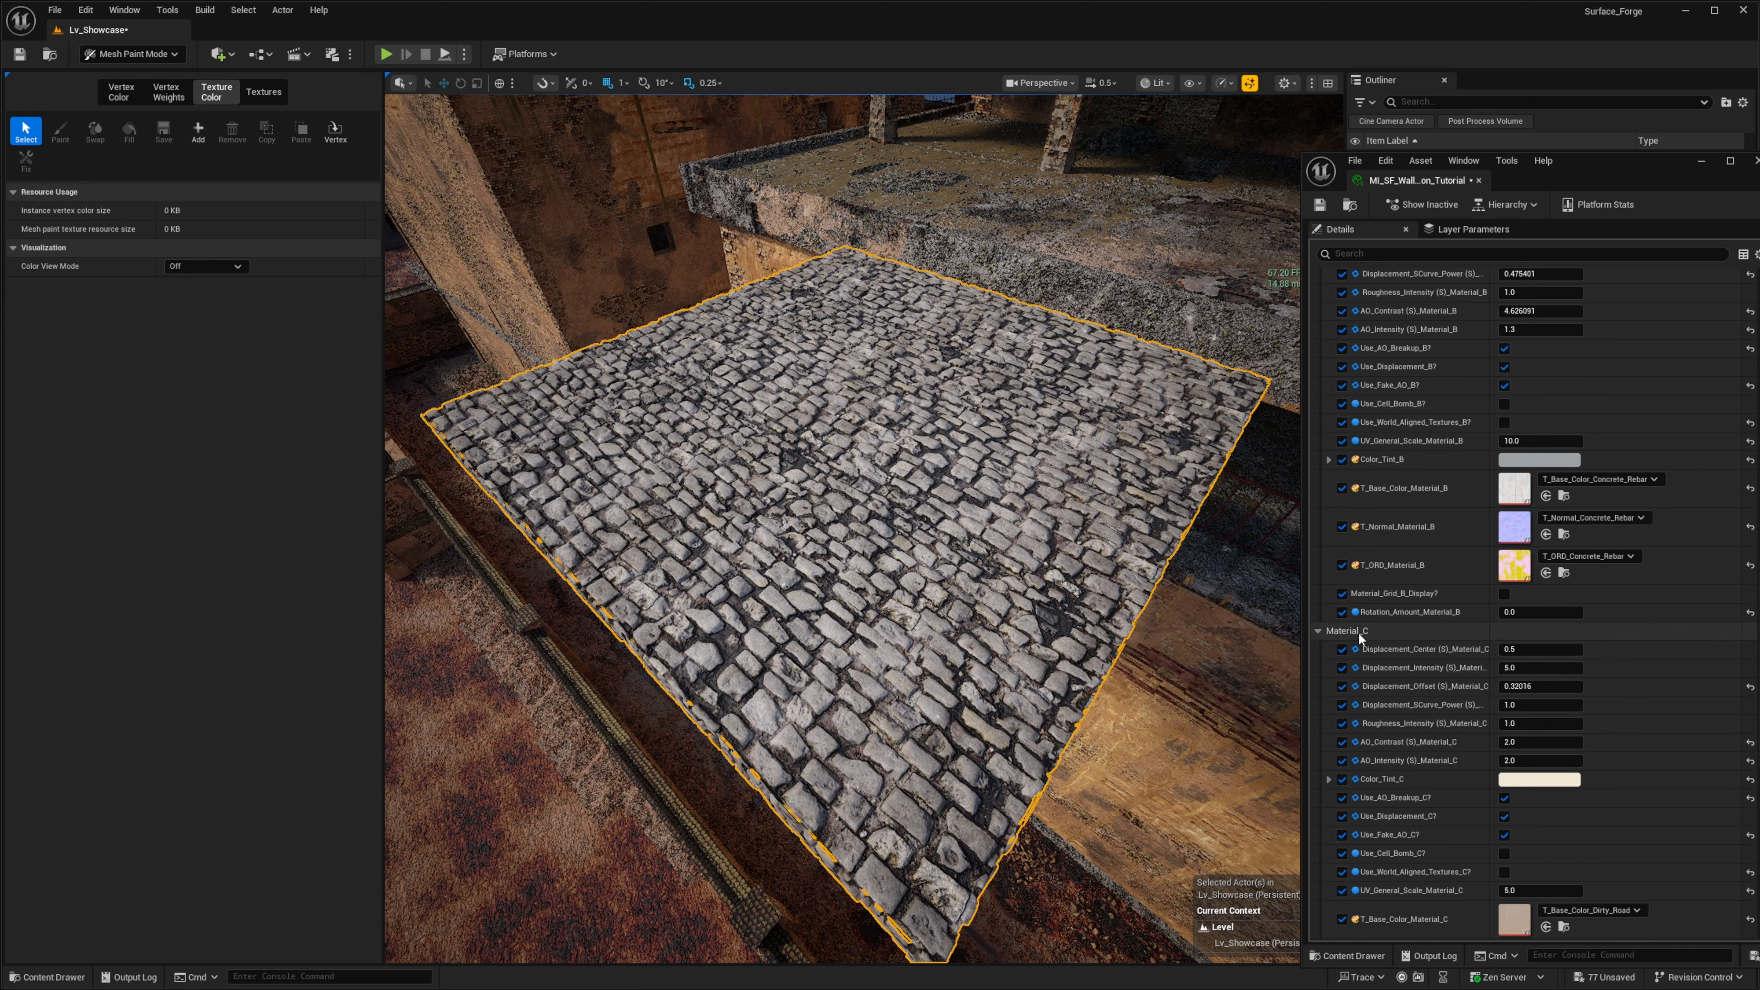
{"action": "scroll", "coordinate": [1390, 671], "scroll_direction": "up", "scroll_amount": 3}
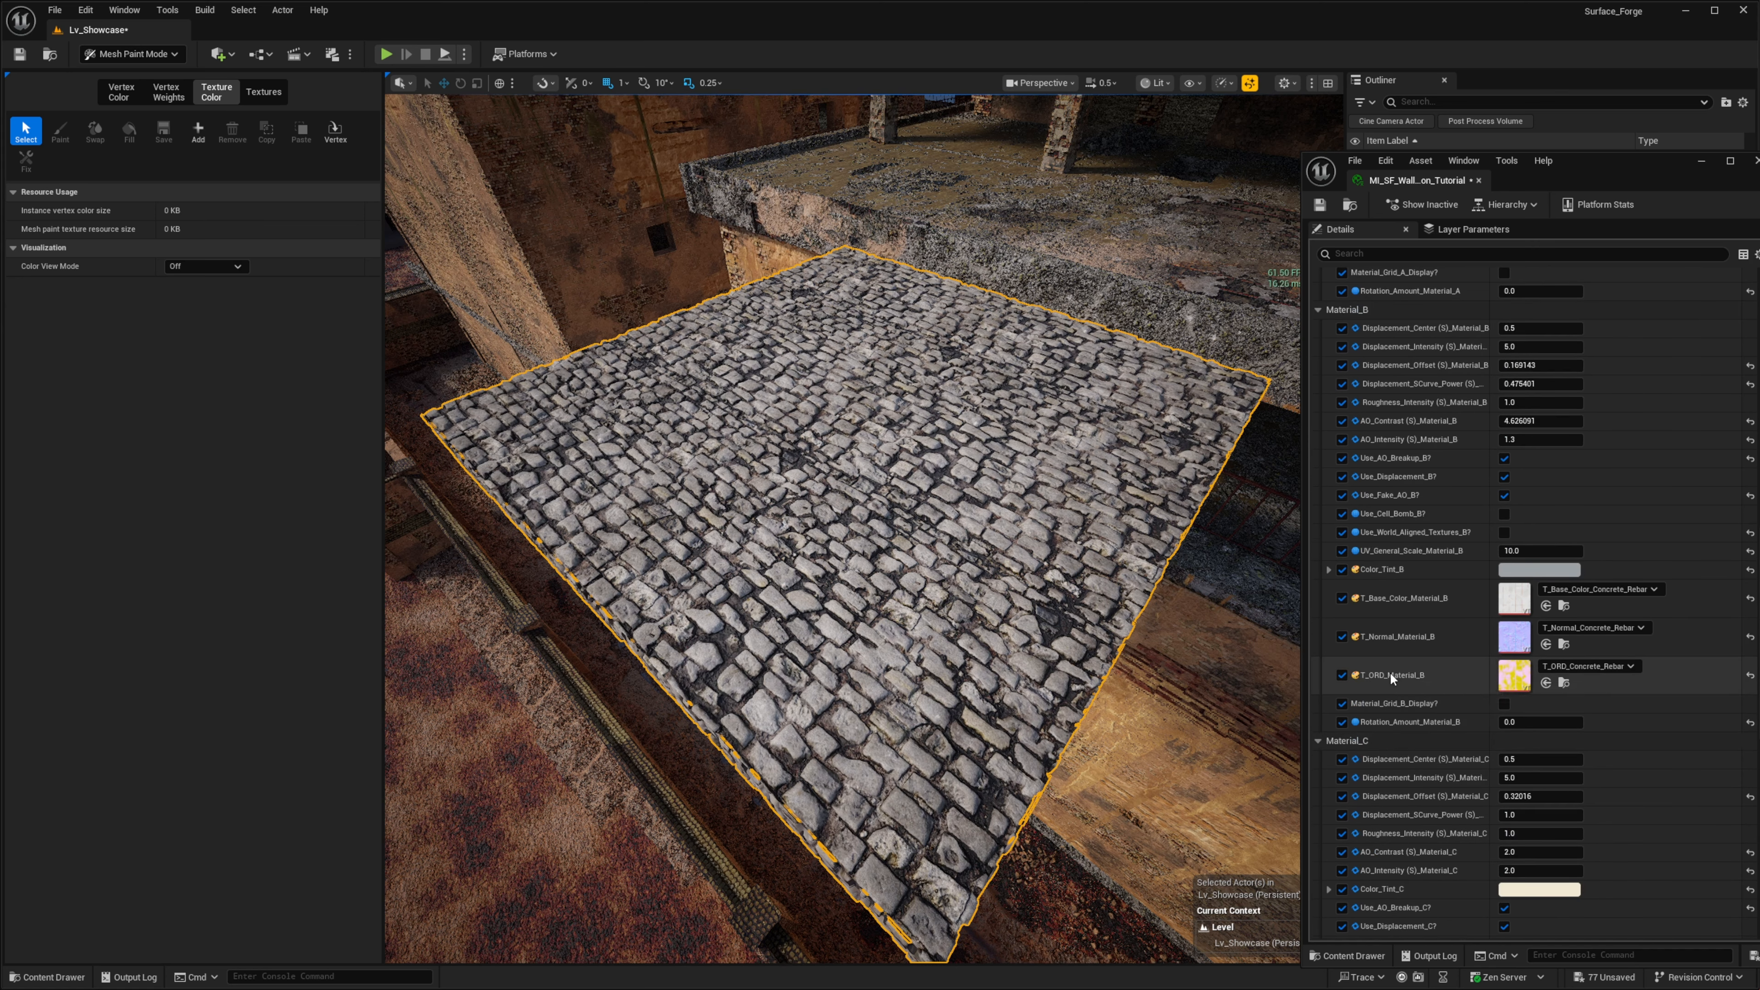
{"action": "scroll", "coordinate": [1389, 670], "scroll_direction": "up", "scroll_amount": 7}
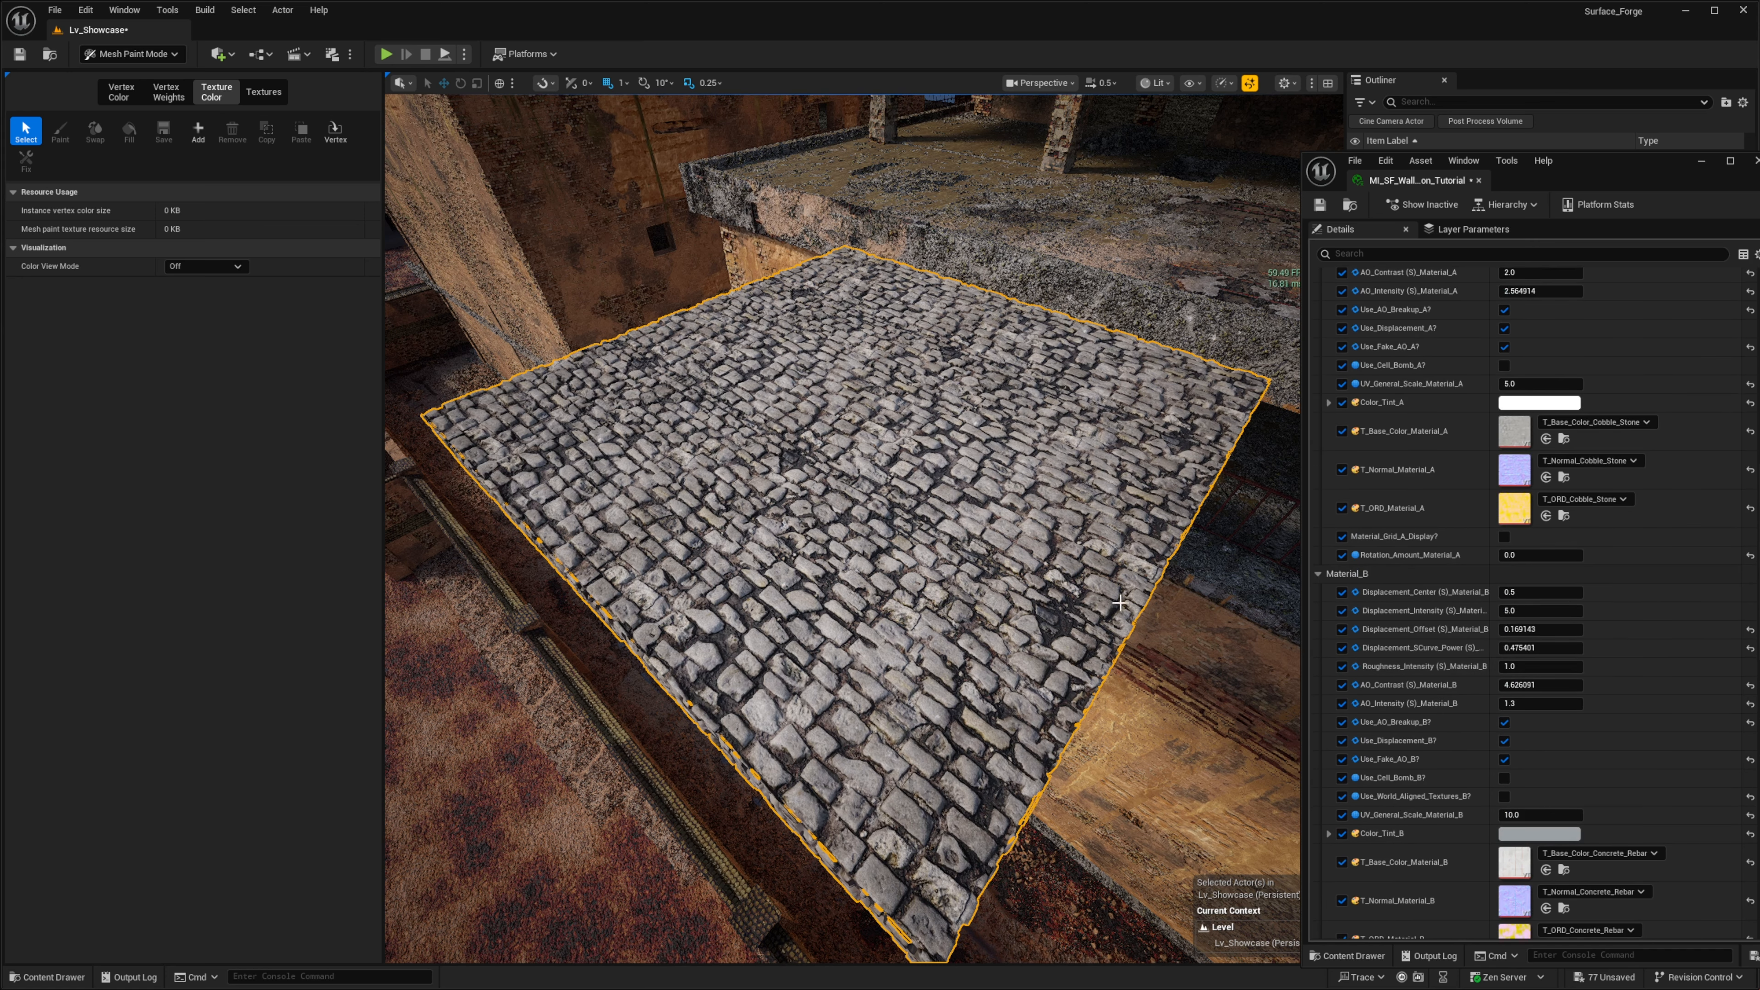
{"action": "key", "text": "w"}
{"action": "right_click_drag", "start_coordinate": [1120, 604], "coordinate": [1094, 608]}
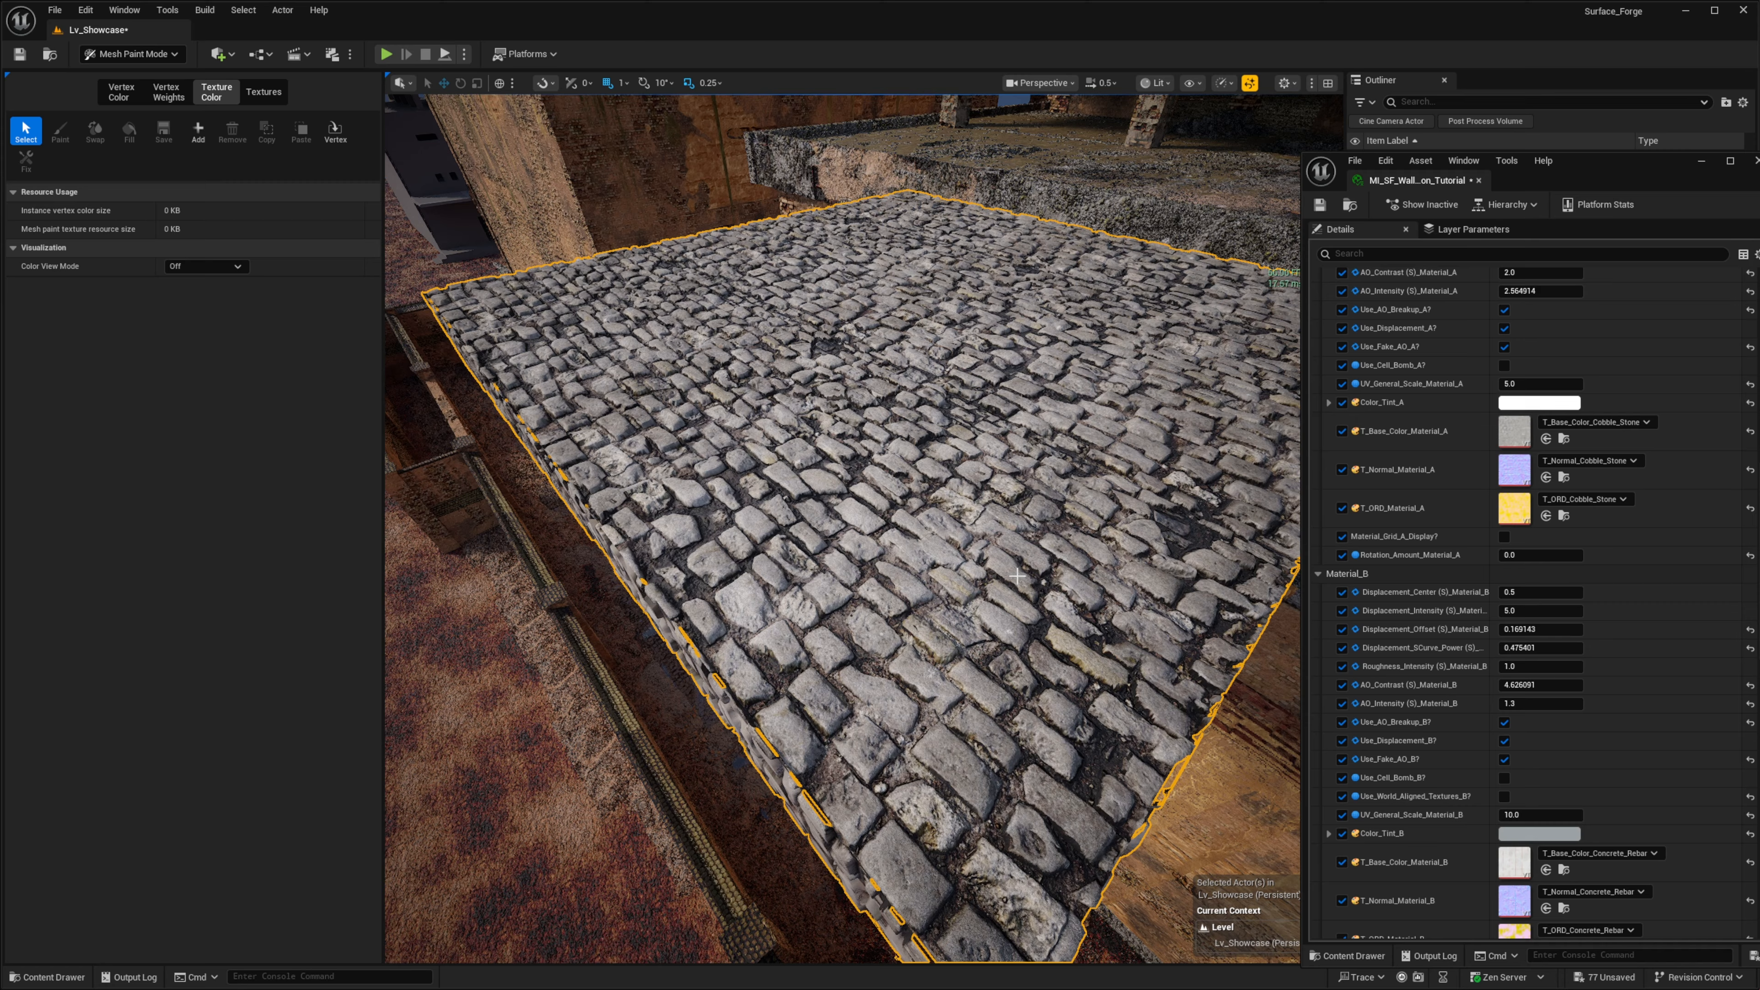
{"action": "right_click_drag", "start_coordinate": [906, 486], "coordinate": [961, 434]}
{"action": "left_click_drag", "start_coordinate": [1623, 175], "coordinate": [1651, 0]}
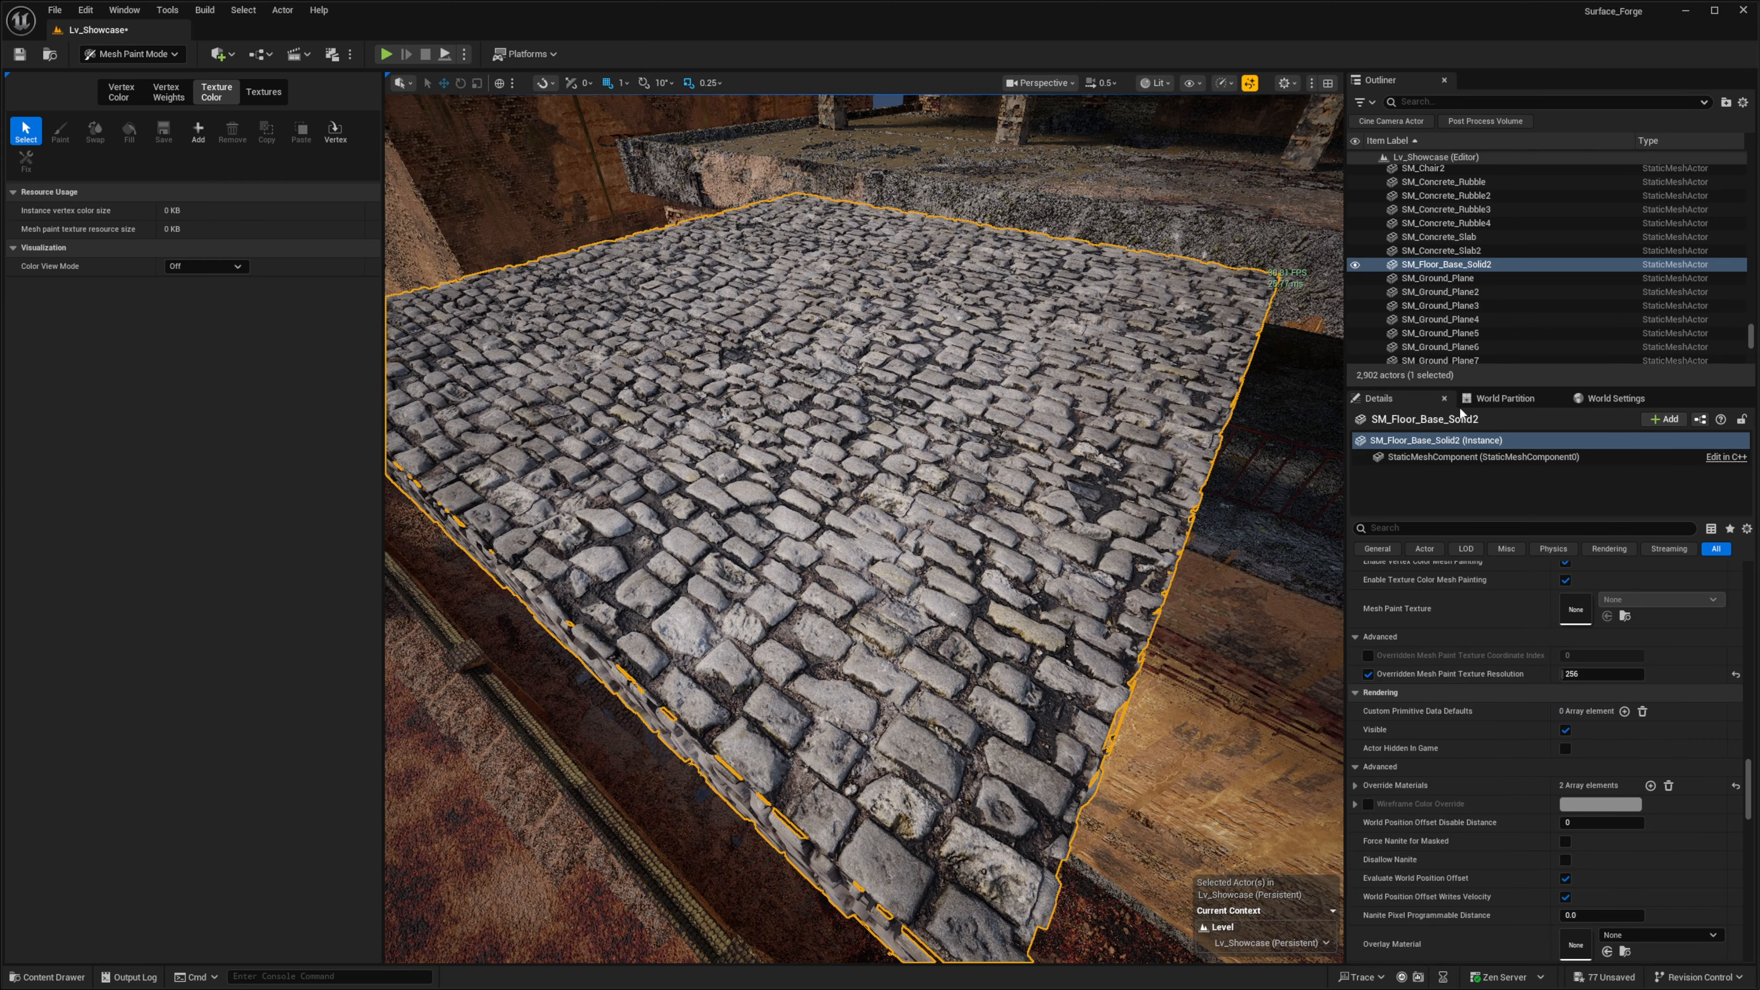
- Open the SM_Floor_Base_Solid static mesh asset and find its mesh paint texture resolution in the advanced general settings
{"action": "scroll", "coordinate": [1517, 847], "scroll_direction": "down", "scroll_amount": 1}
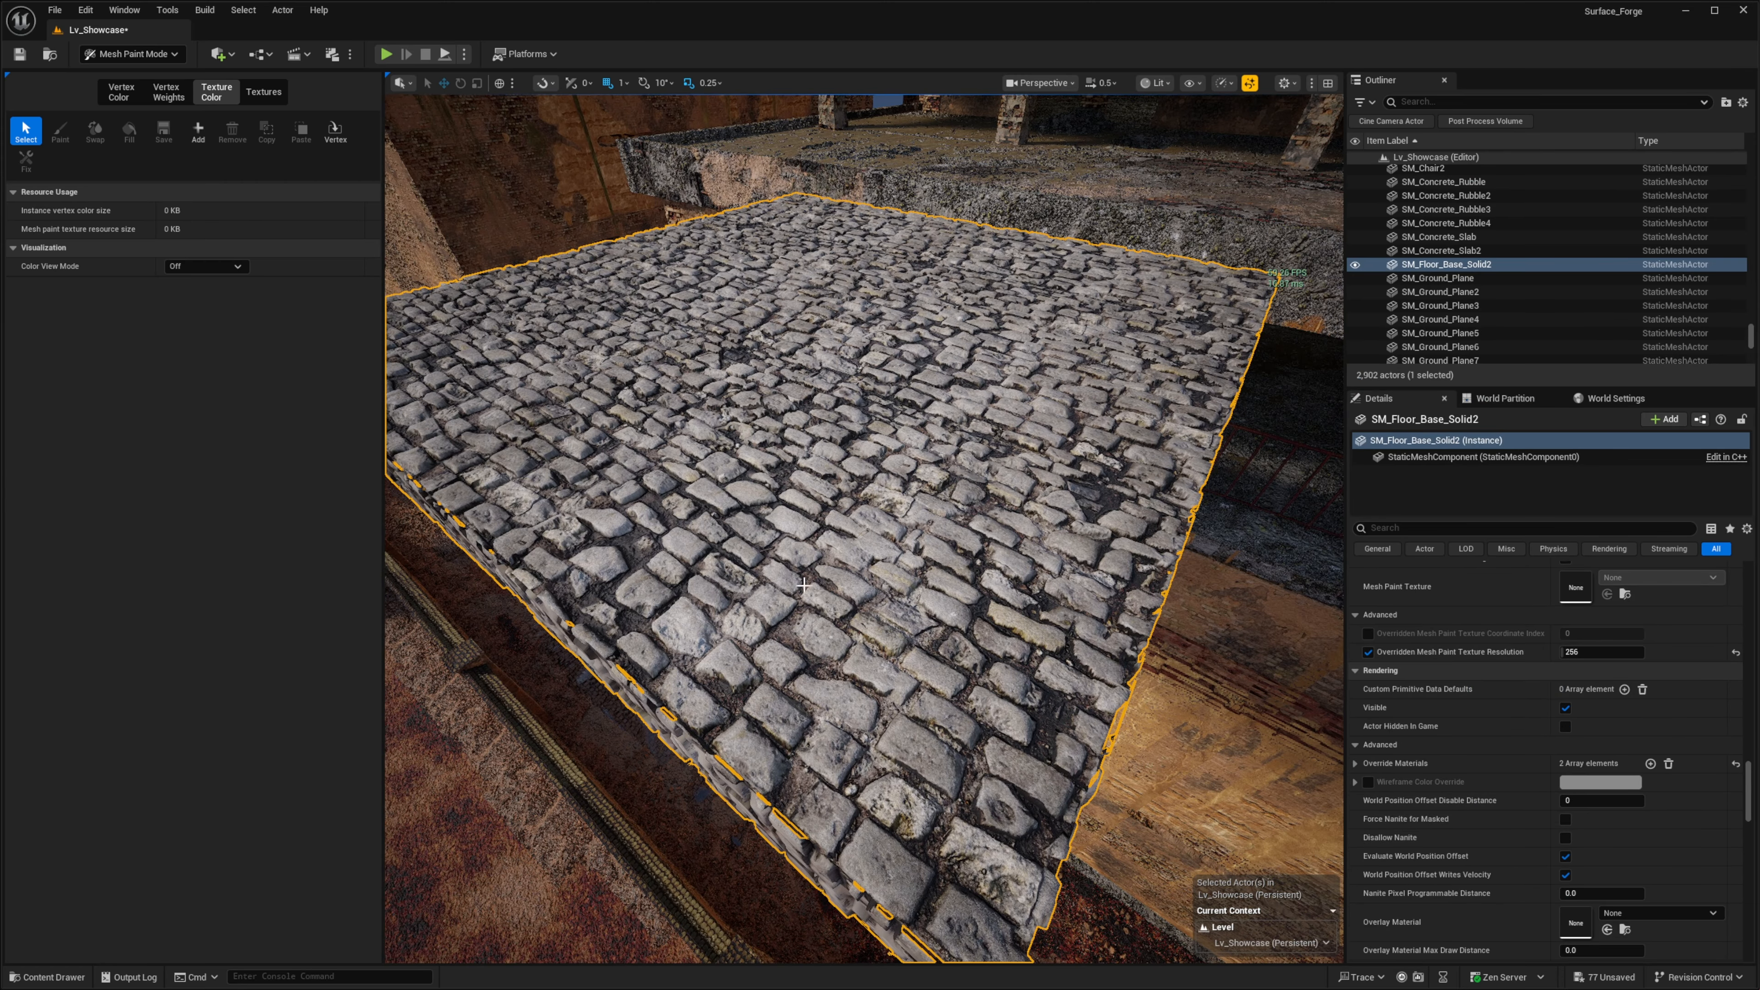
{"action": "right_click_drag", "start_coordinate": [805, 584], "coordinate": [820, 503]}
{"action": "scroll", "coordinate": [1632, 654], "scroll_direction": "up", "scroll_amount": 5}
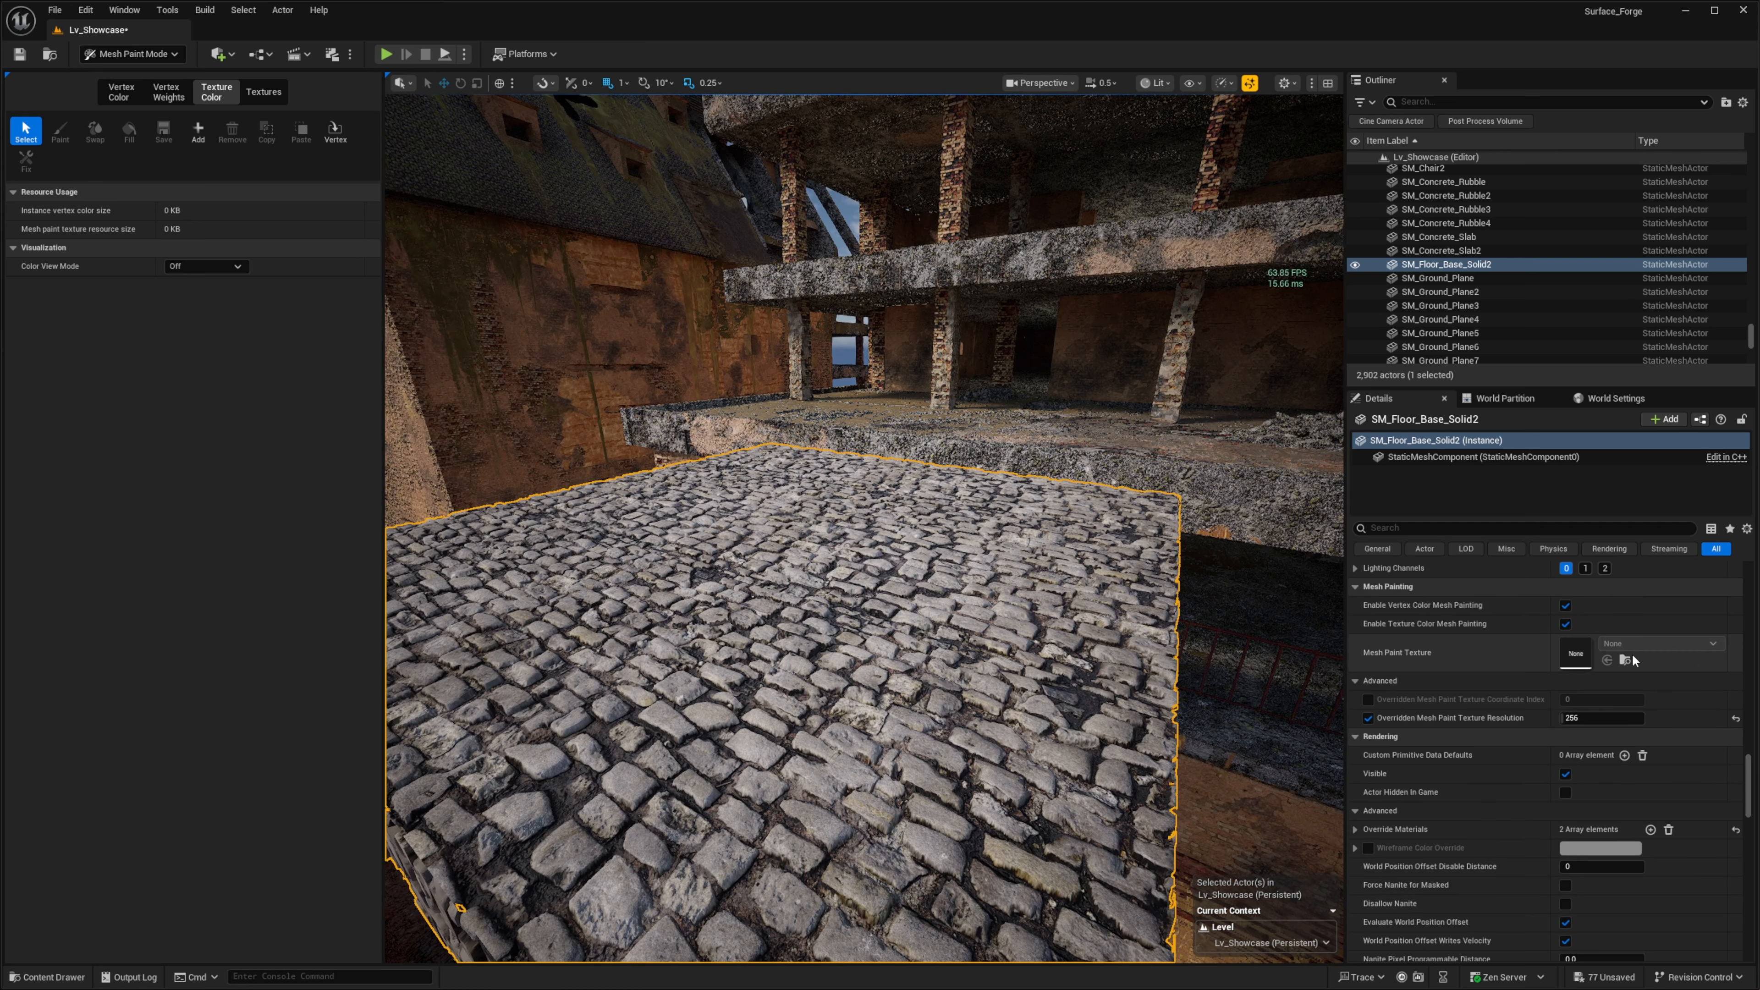
{"action": "scroll", "coordinate": [1743, 721], "scroll_direction": "up", "scroll_amount": 5}
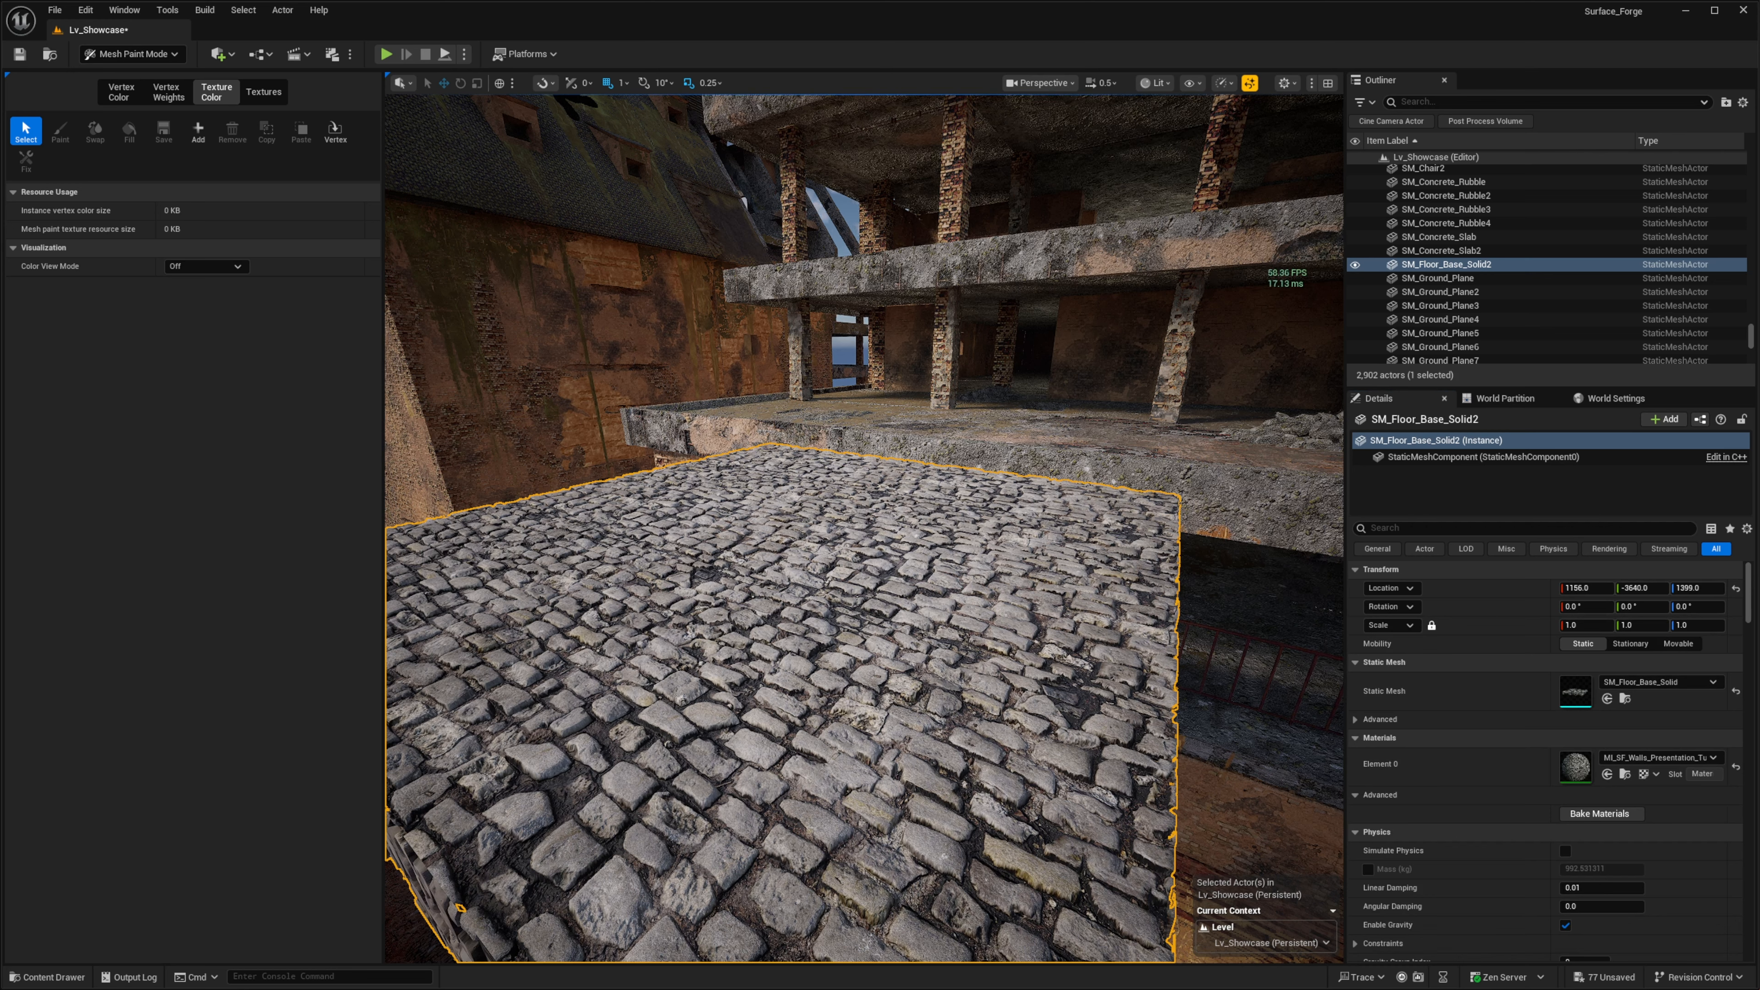
{"action": "right_click", "coordinate": [570, 624]}
{"action": "left_click", "coordinate": [603, 42]}
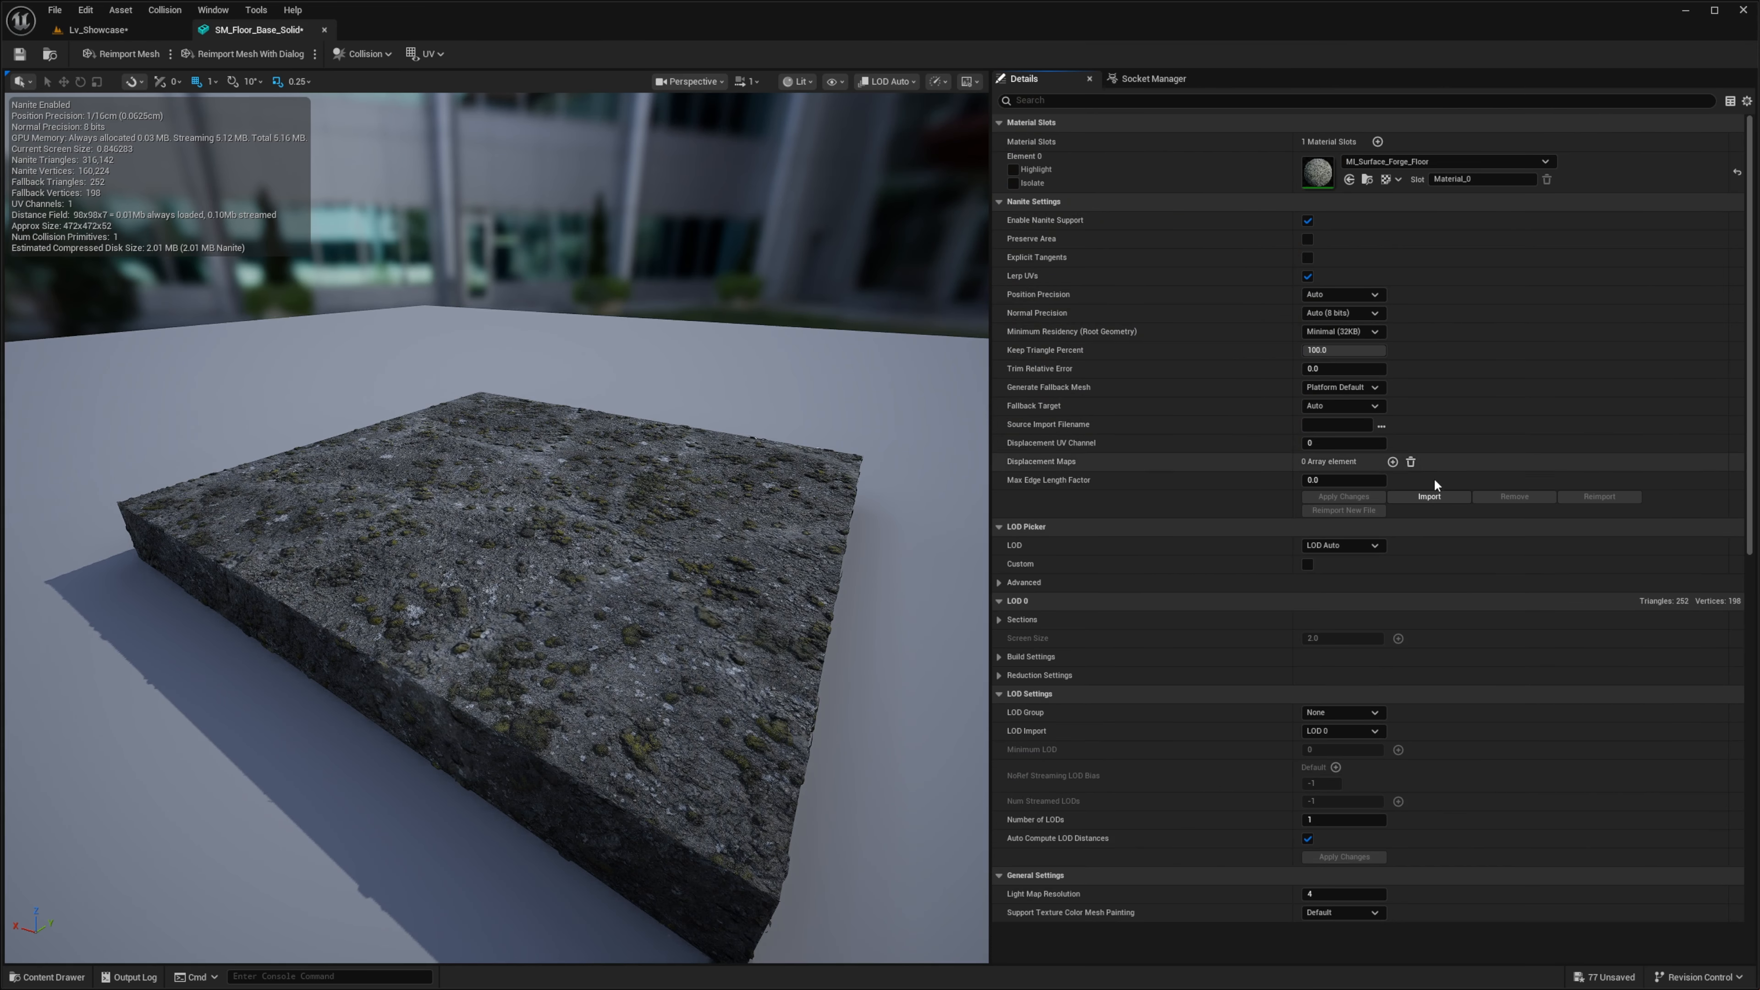
{"action": "left_click_drag", "start_coordinate": [1753, 281], "coordinate": [1702, 638]}
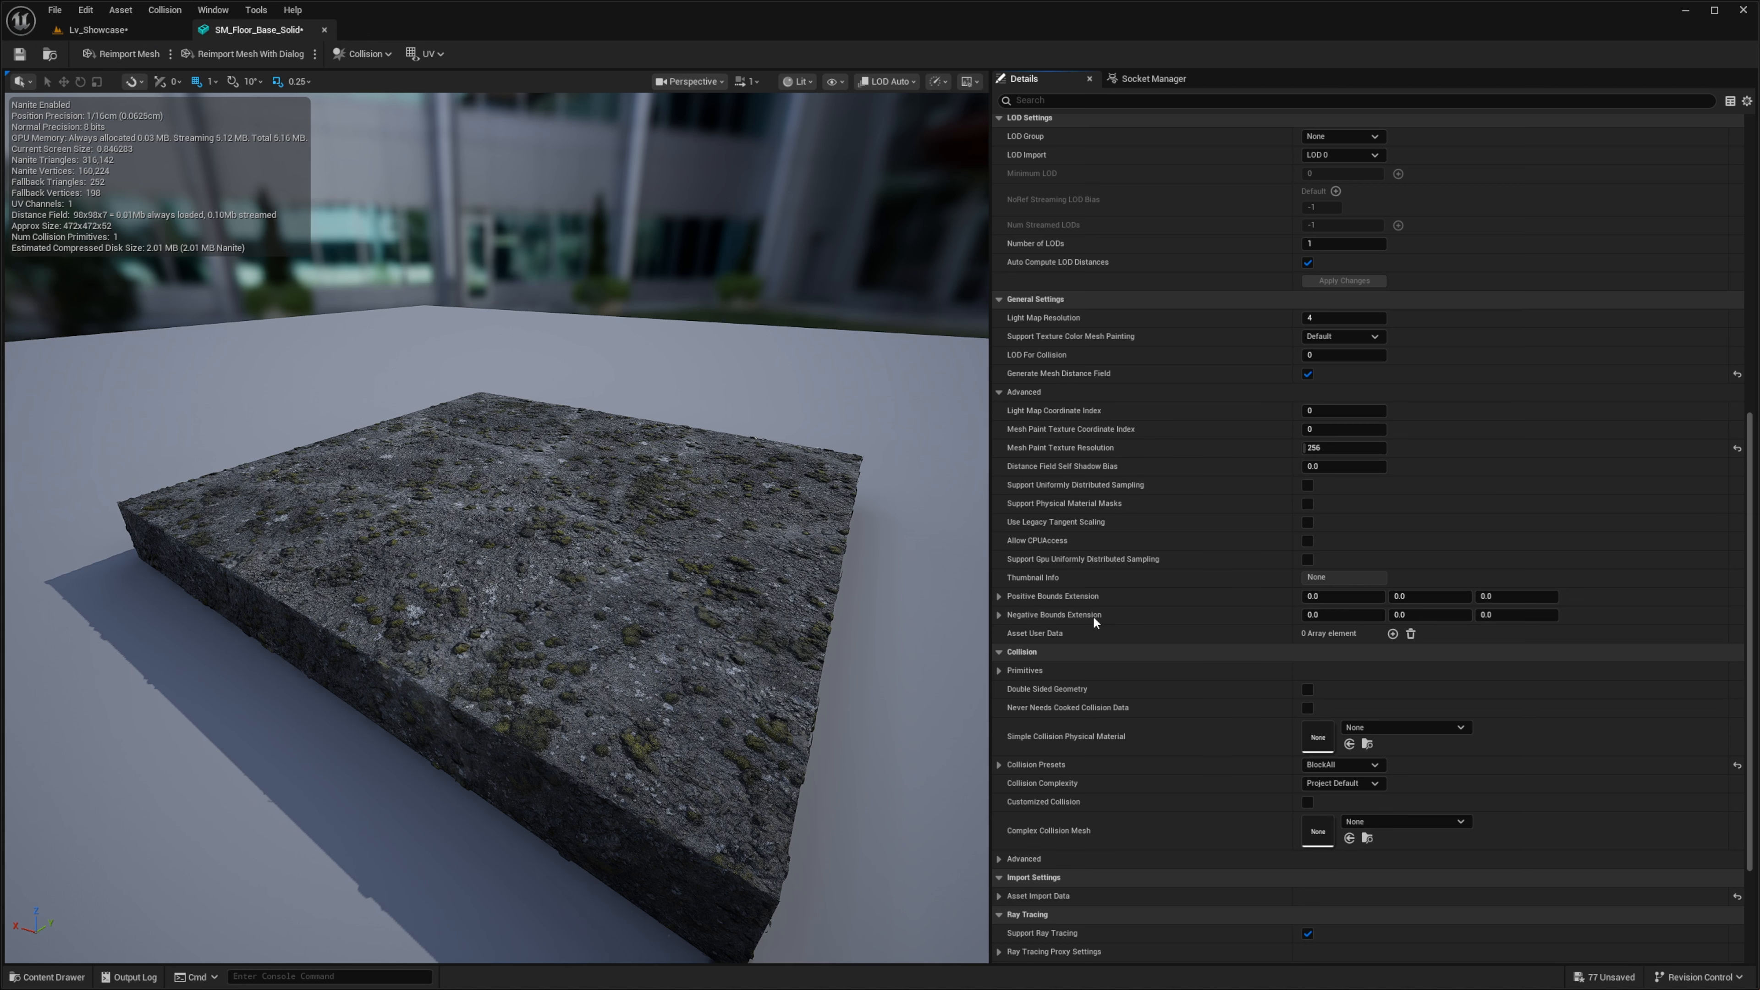
- Select the assets from SM_Concrete_Pavement to SM_Floor_Cut in the High_Poly_Blockouts folder and open them for editing in the property matrix
{"action": "key", "text": "ctrl+b"}
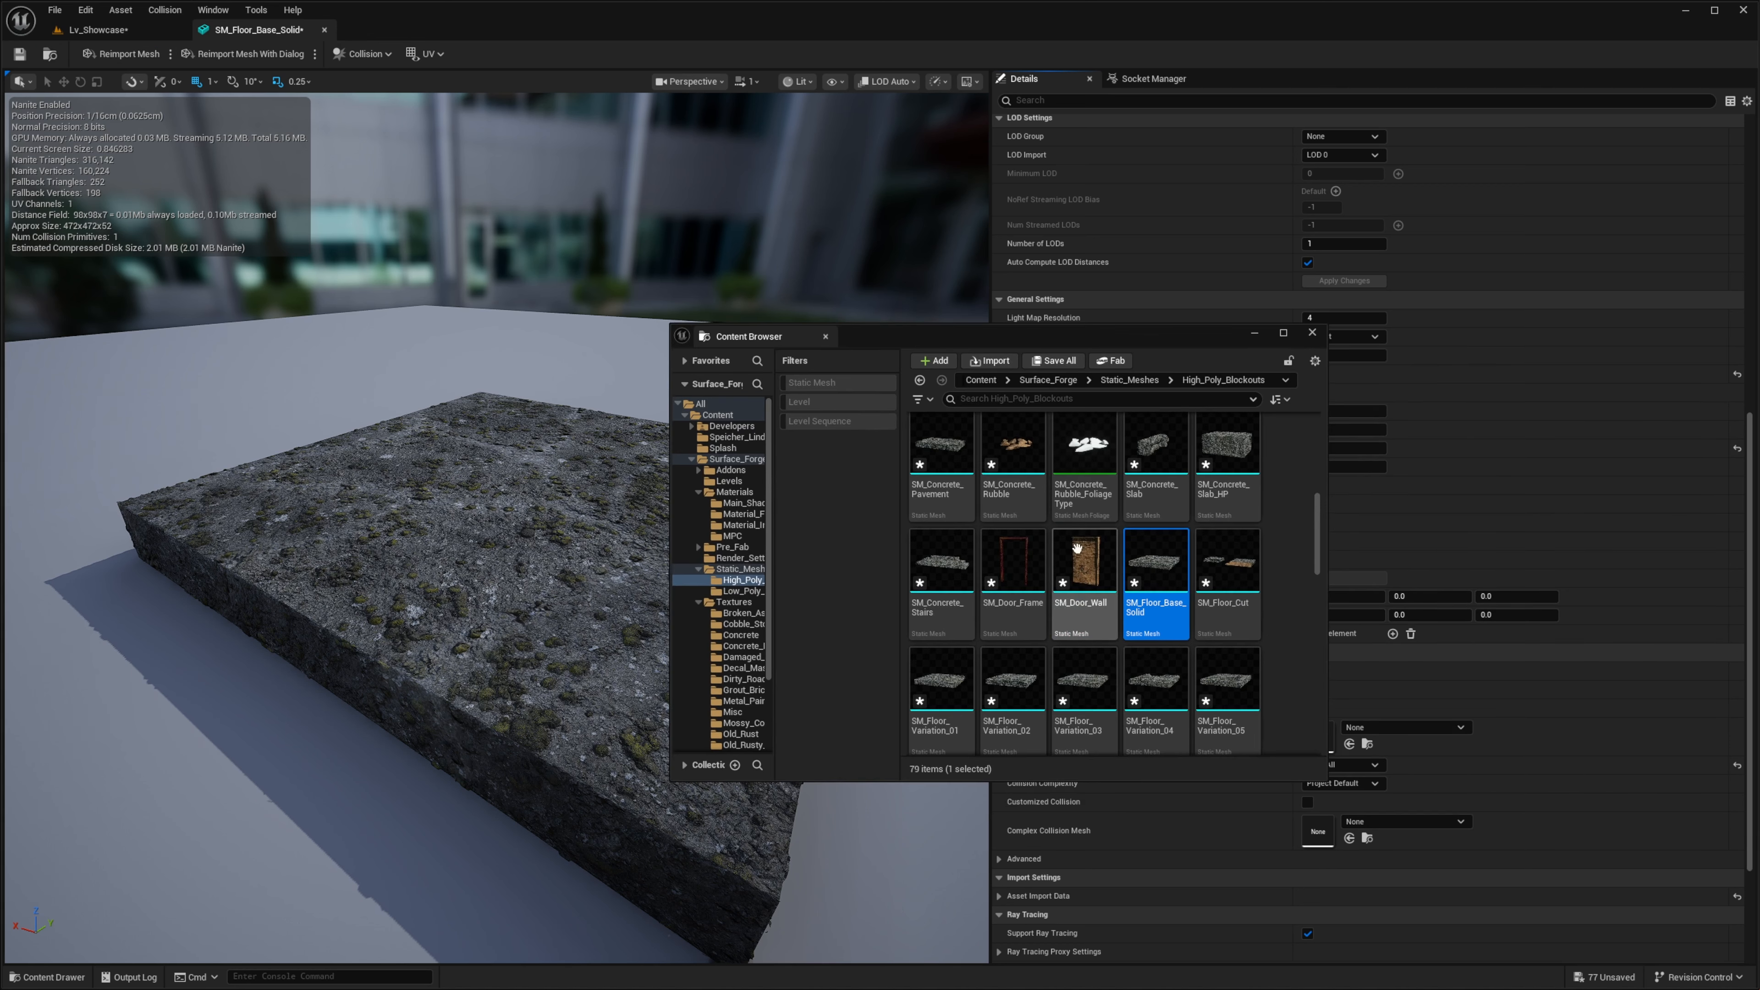
{"action": "left_click", "coordinate": [969, 452]}
{"action": "left_click", "coordinate": [1226, 635], "text": "shift"}
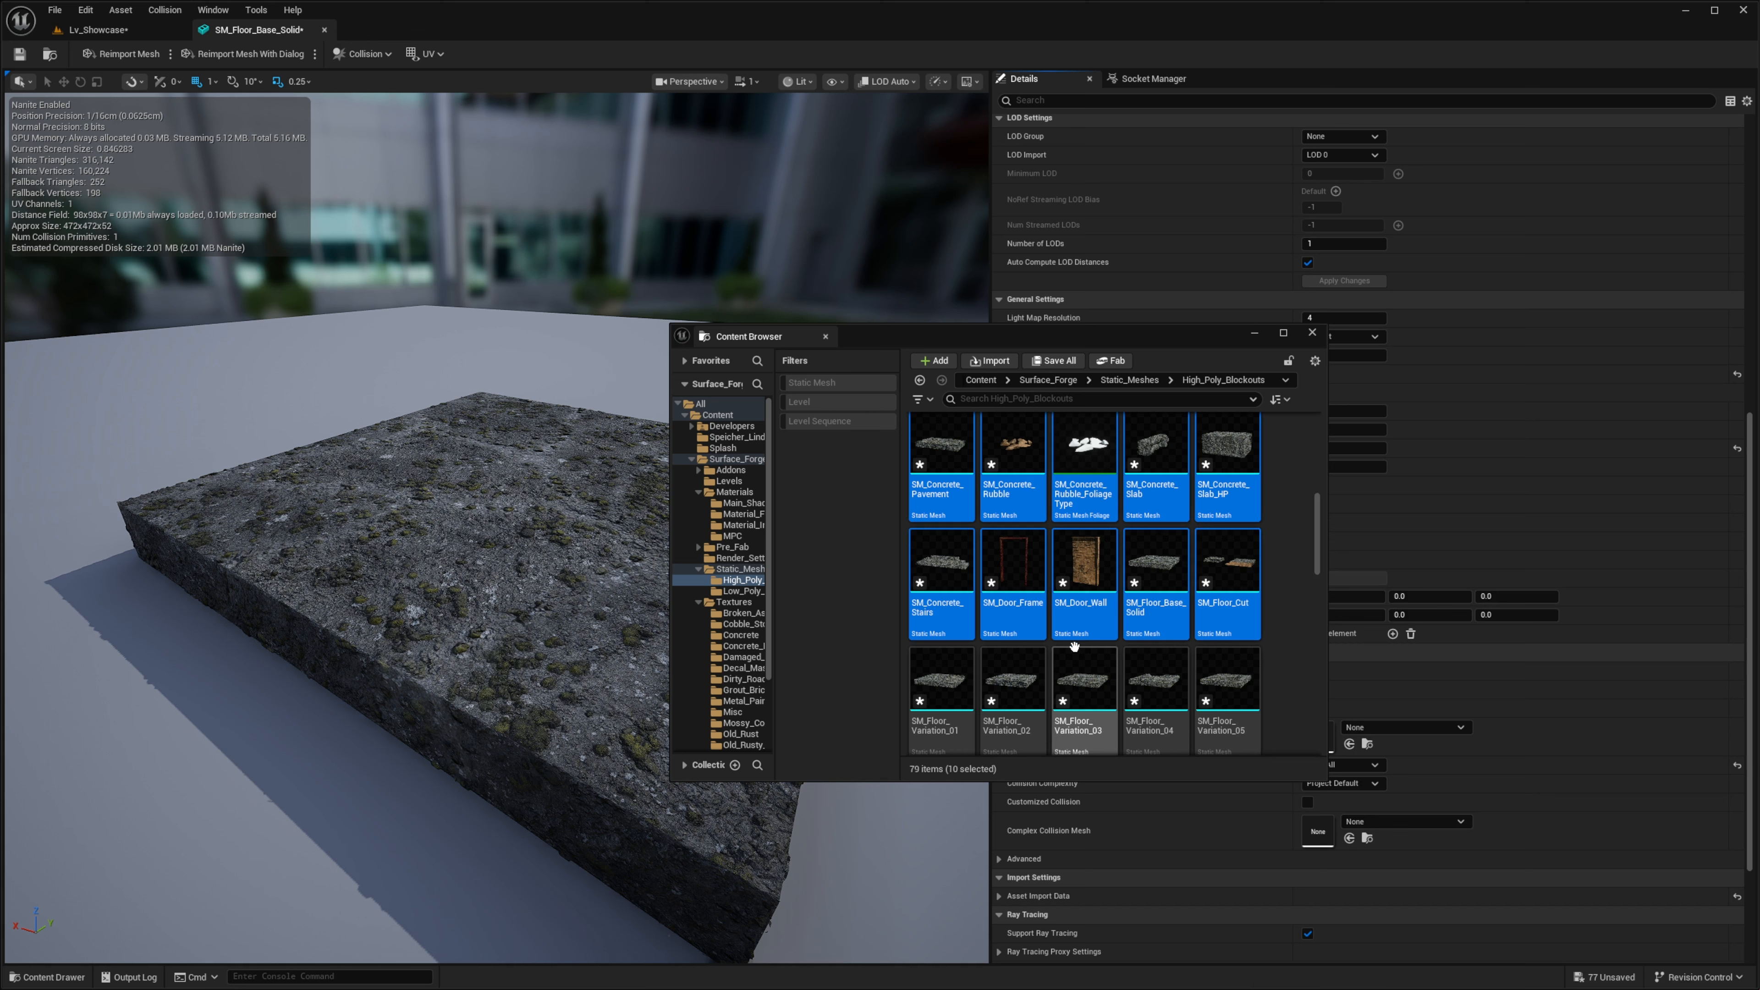
{"action": "right_click", "coordinate": [1164, 565]}
{"action": "mouse_move", "coordinate": [1282, 712]}
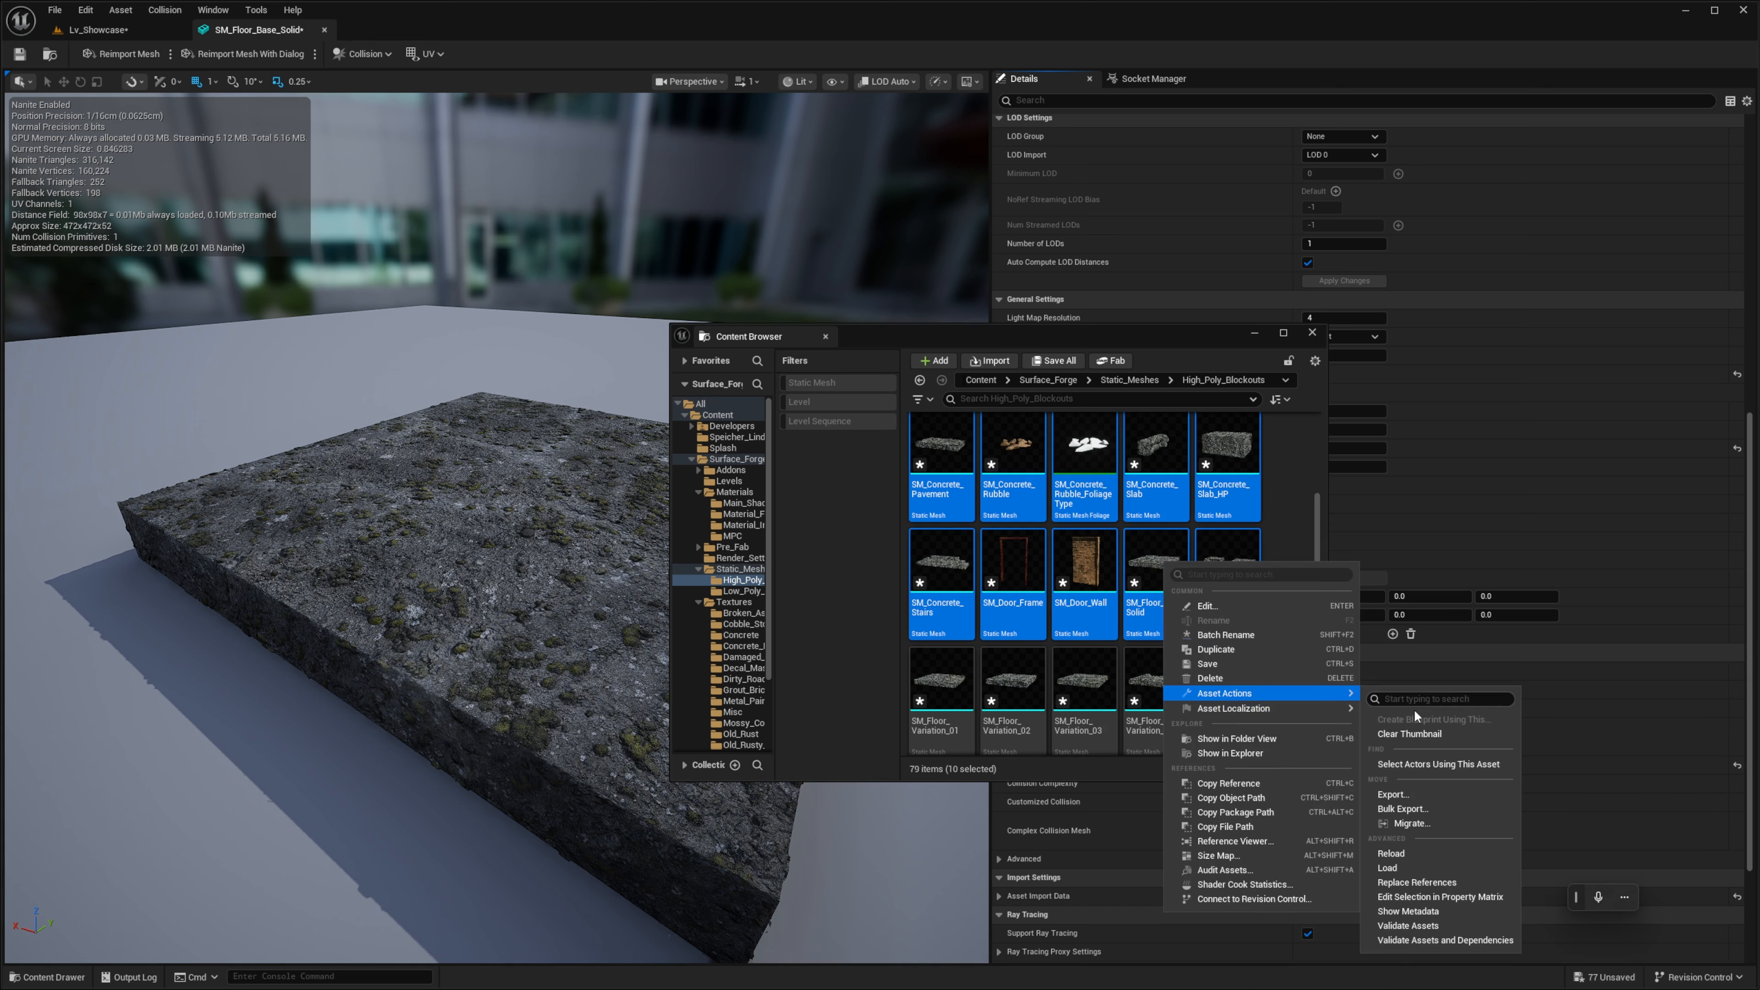
{"action": "left_click", "coordinate": [1417, 900]}
{"action": "left_click_drag", "start_coordinate": [1138, 336], "coordinate": [1759, 368]}
- Select every static mesh from SM_Concrete_Pavement to SM_Floor_Cut in the property matrix, excluding the foliage type, and close the SM_Floor_Base_Solid editor
{"action": "left_click", "coordinate": [195, 111]}
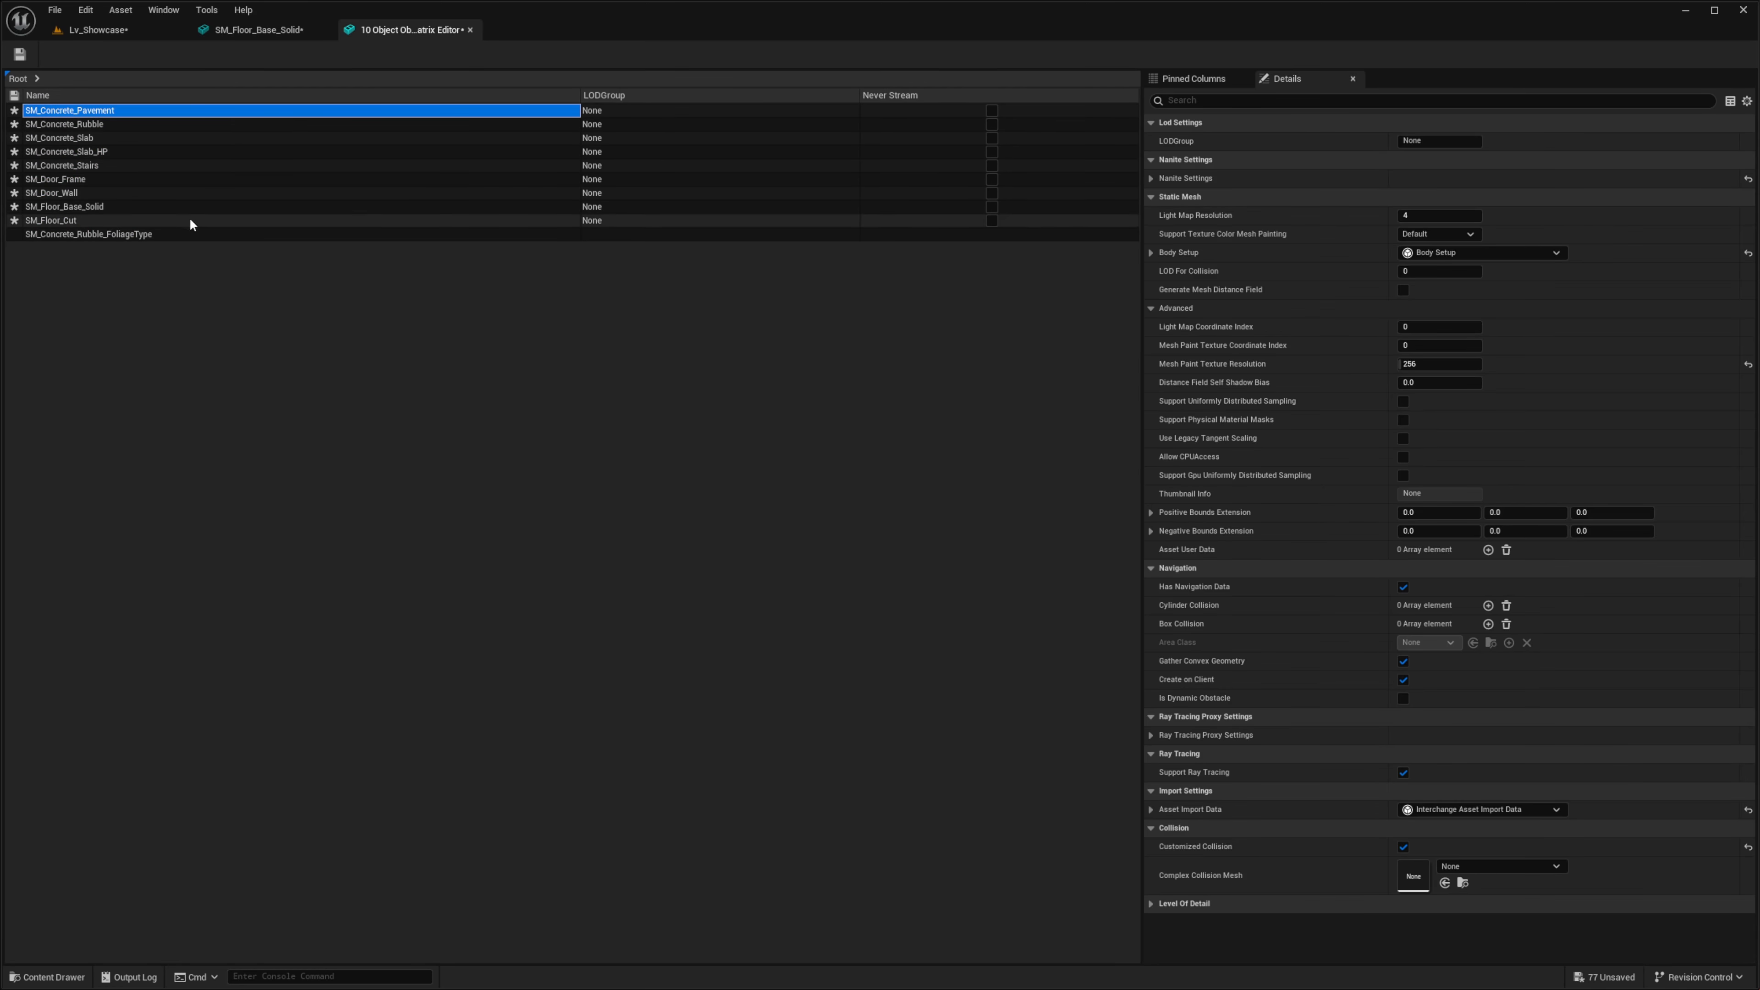
{"action": "left_click", "coordinate": [192, 235], "text": "shift"}
{"action": "left_click", "coordinate": [164, 218]}
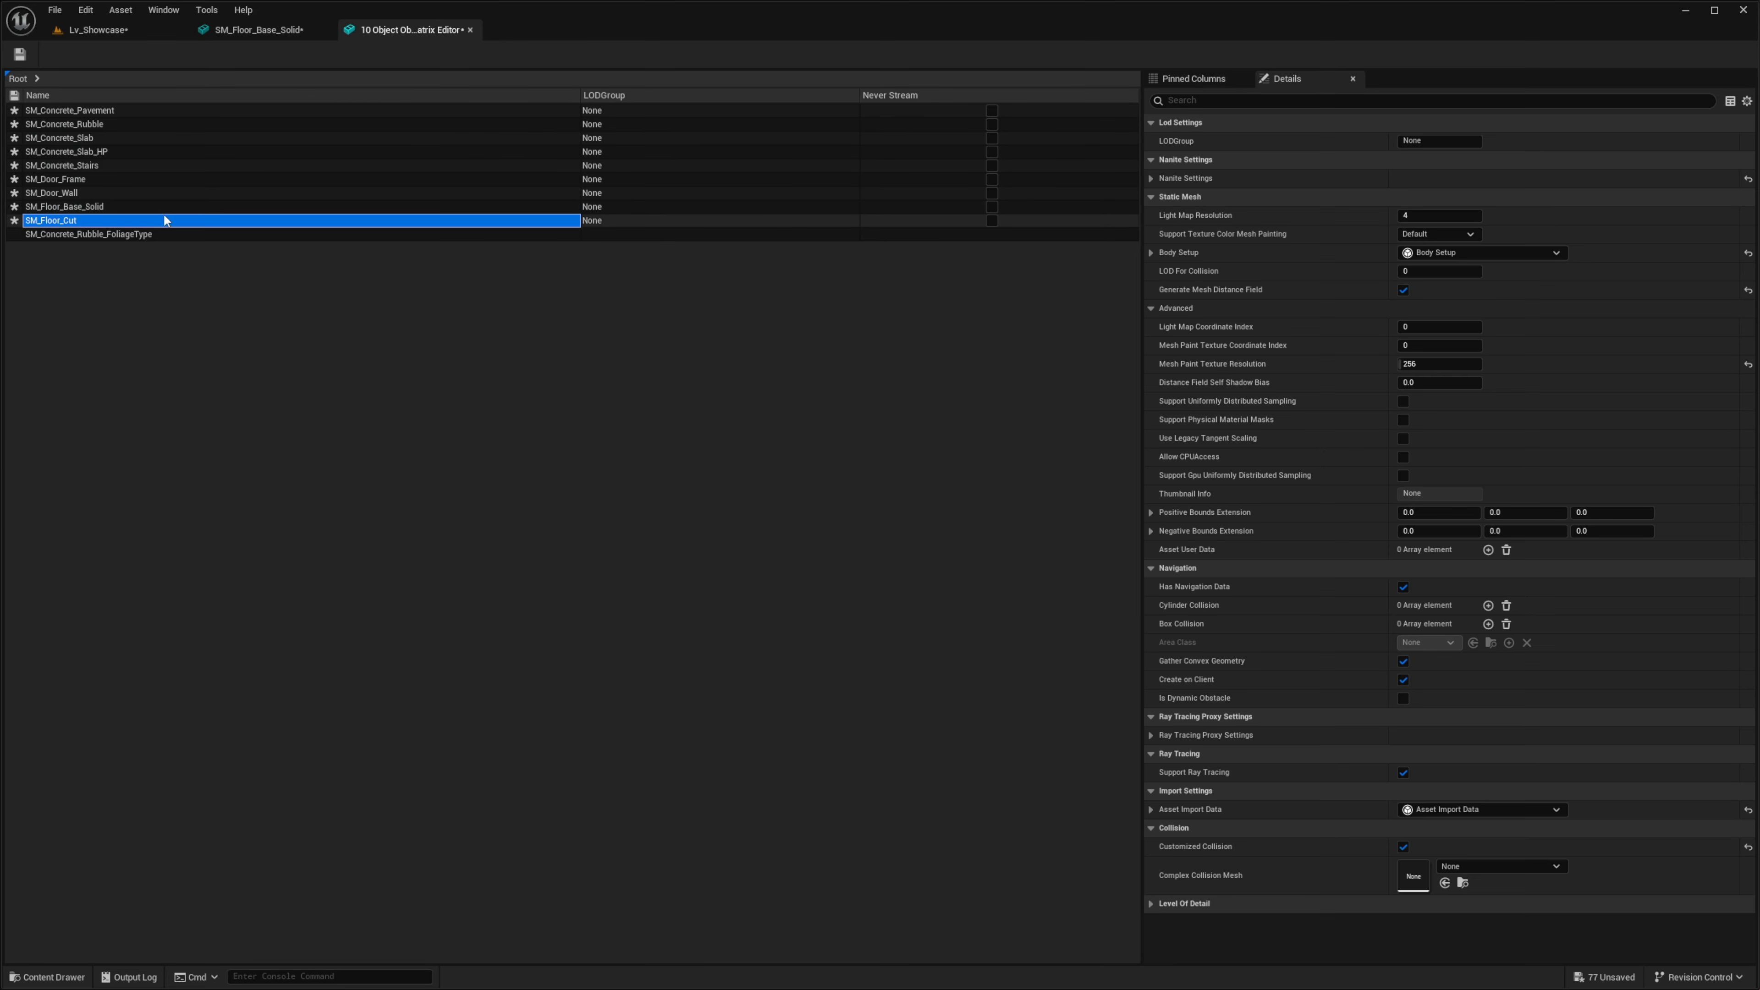
{"action": "left_click", "coordinate": [154, 110], "text": "shift"}
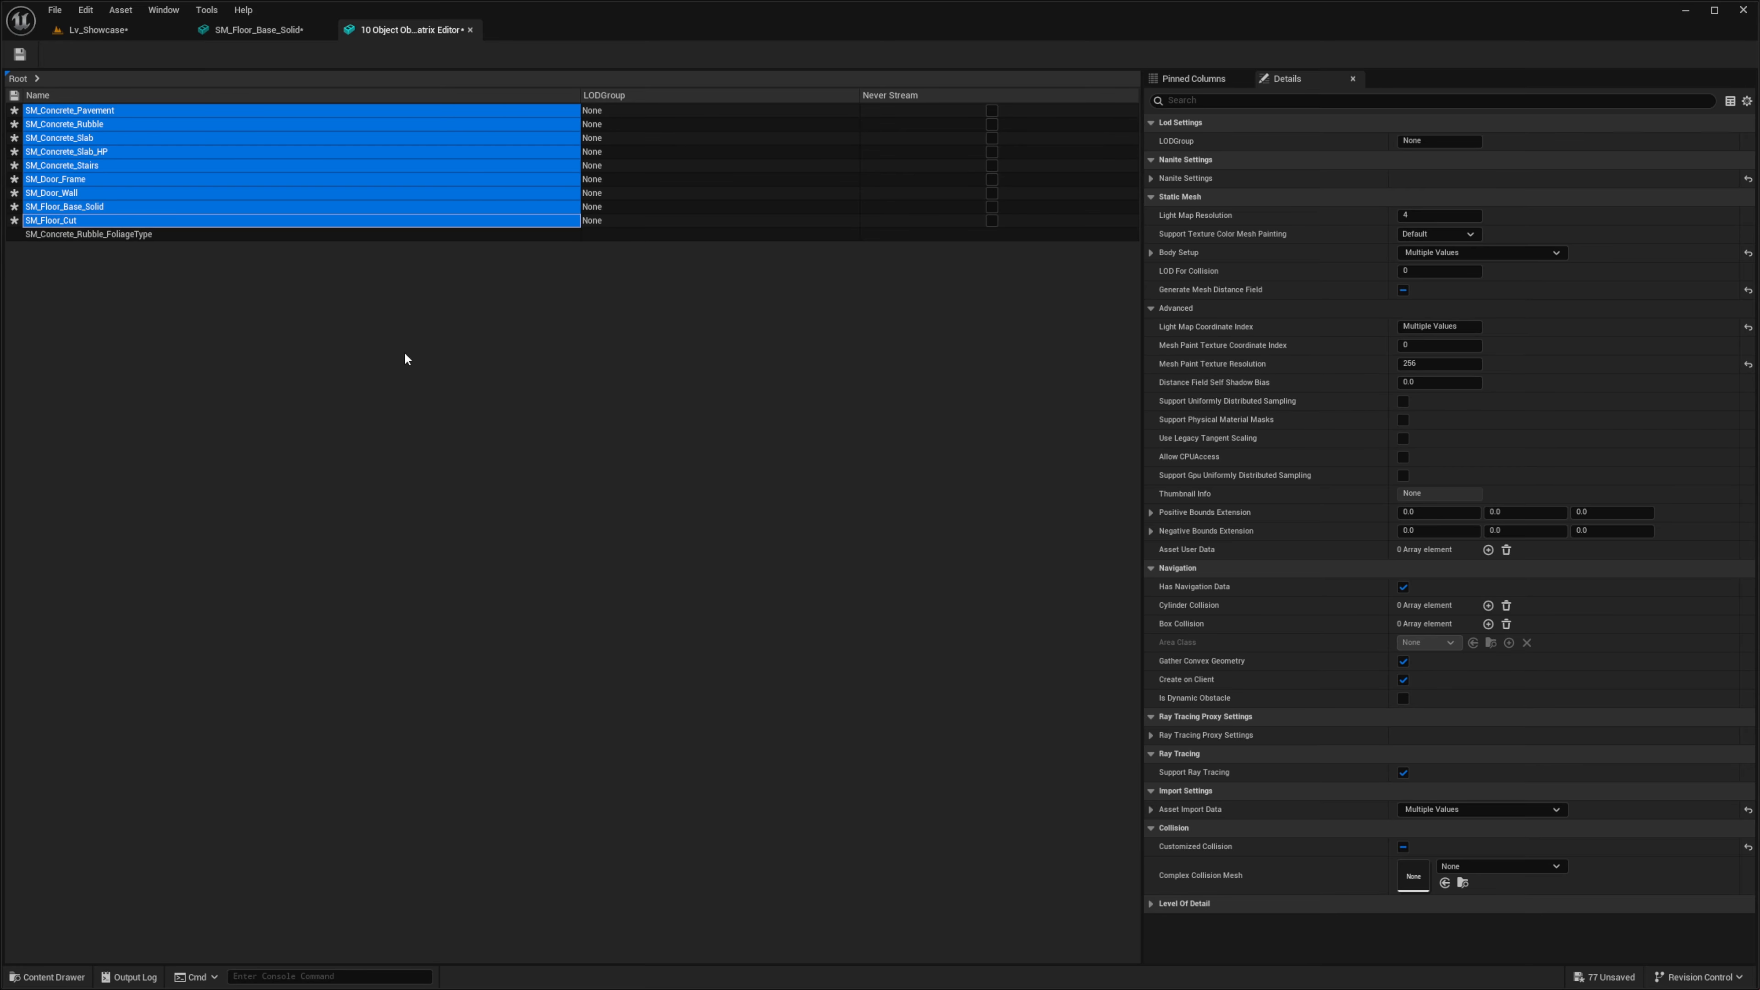
{"action": "left_click", "coordinate": [321, 31]}
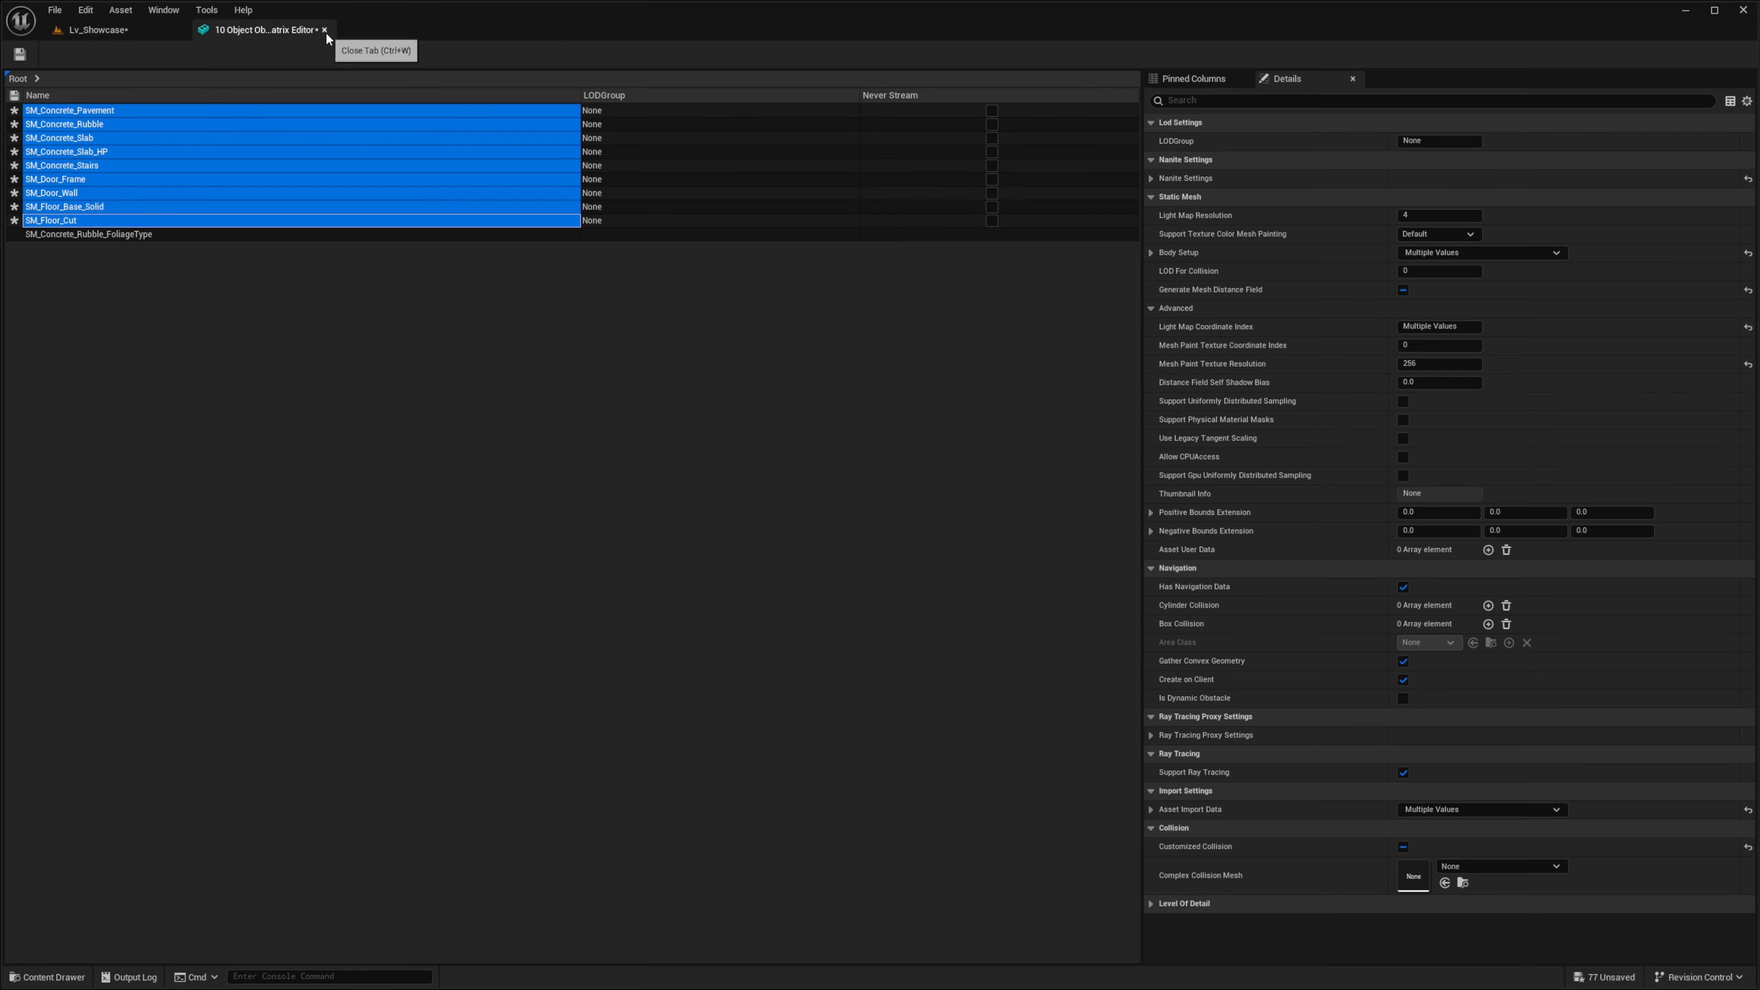
- Close the property matrix and add a mesh paint texture to the selected cobblestone floor SM_Floor_Base_Solid2
{"action": "left_click", "coordinate": [326, 32]}
{"action": "right_click_drag", "start_coordinate": [1233, 485], "coordinate": [1251, 582]}
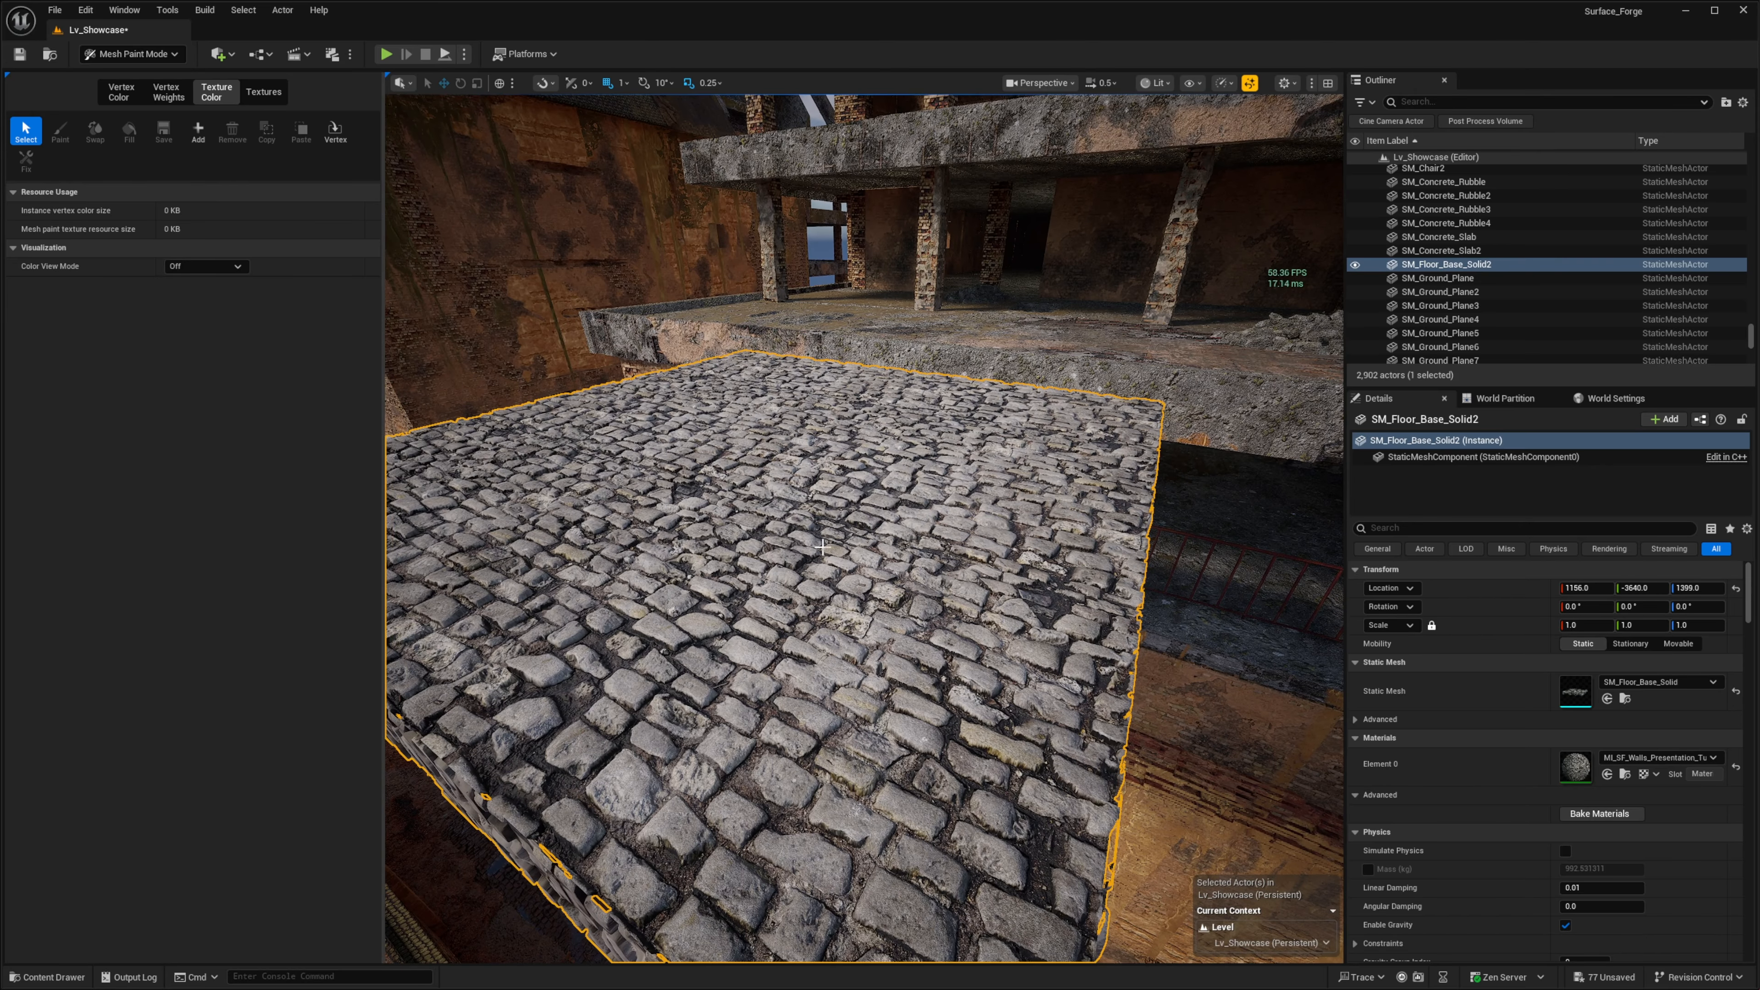
{"action": "left_click", "coordinate": [199, 130]}
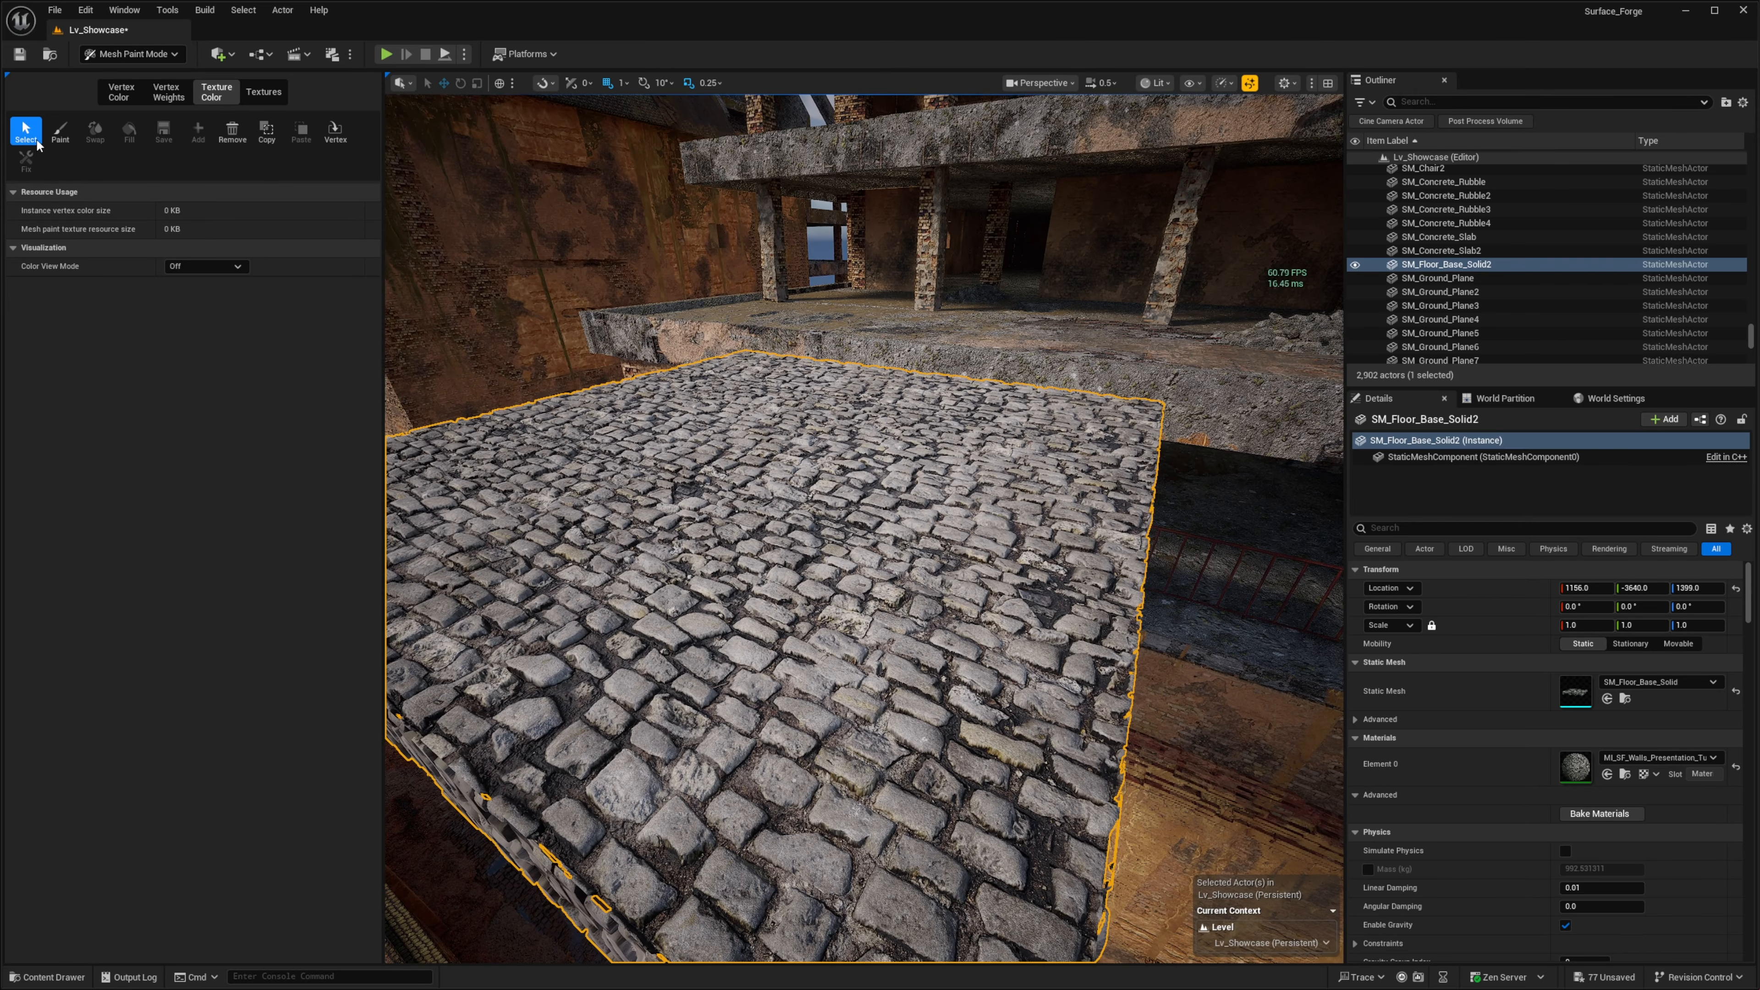
- Paint the red channel with white at brush size 0.35 and strength 0.5 across the near part of the cobblestone floor
{"action": "left_click", "coordinate": [58, 132]}
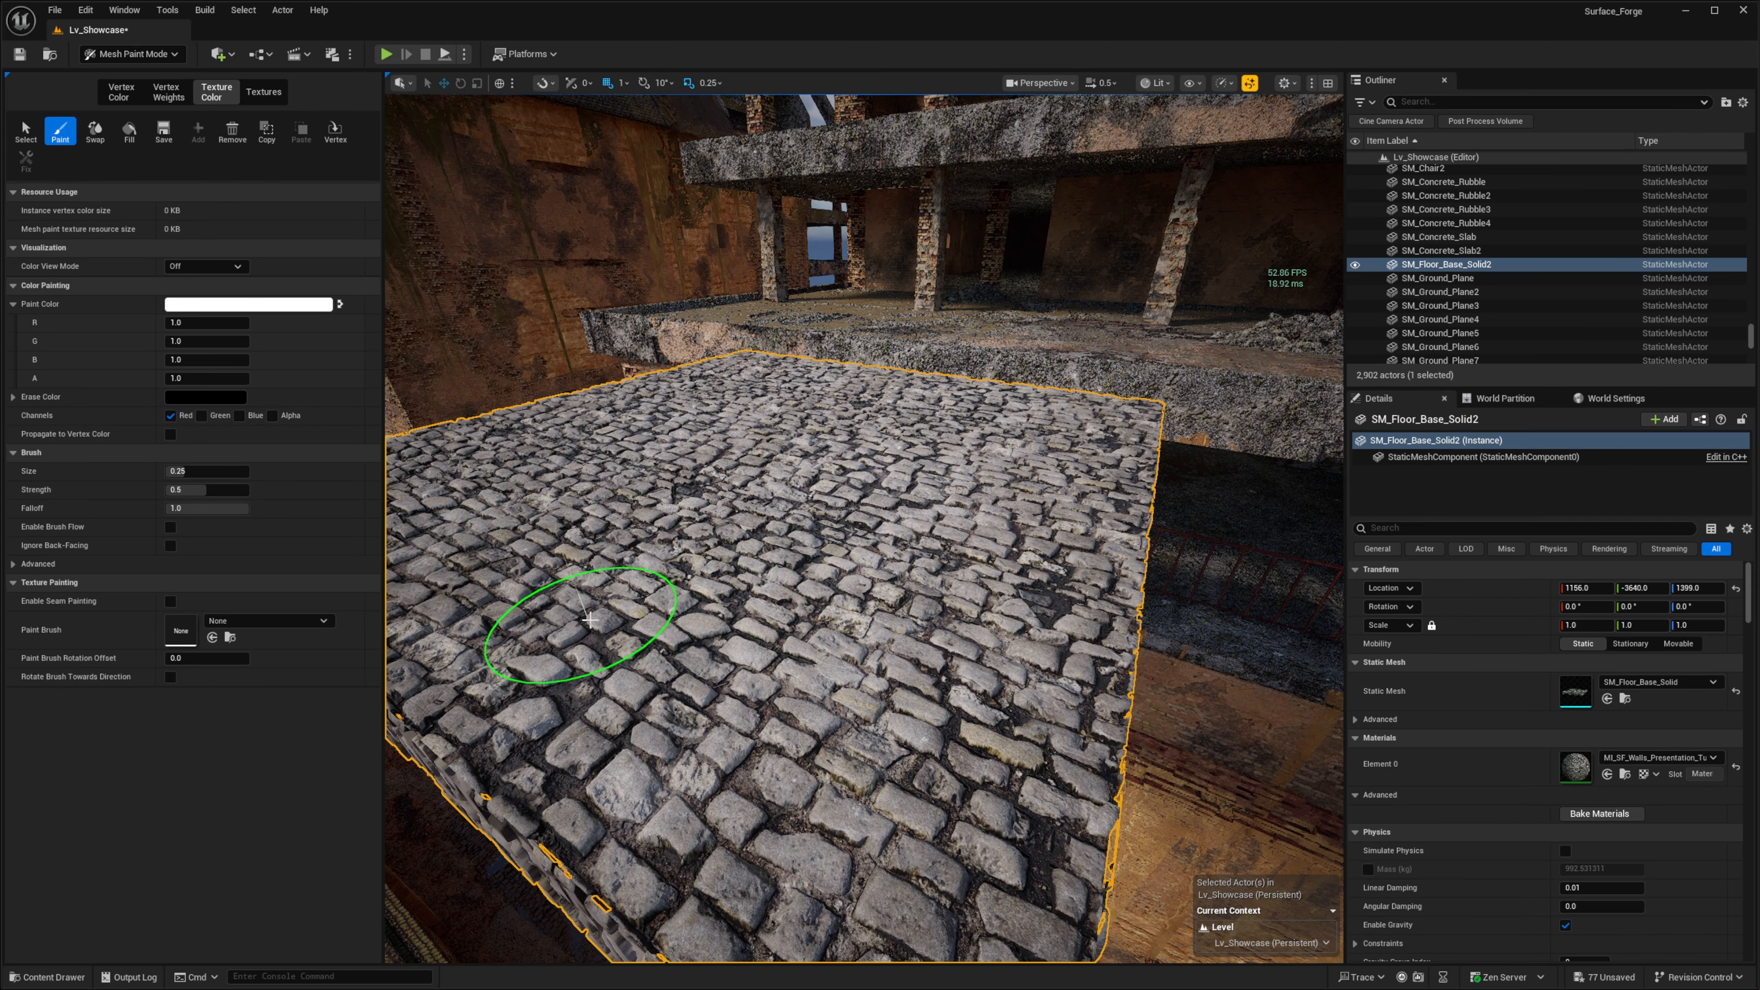
{"action": "mouse_move", "coordinate": [590, 619]}
{"action": "left_mouse_down"}
{"action": "mouse_move", "coordinate": [944, 689]}
{"action": "mouse_move", "coordinate": [641, 629]}
{"action": "mouse_move", "coordinate": [963, 681]}
{"action": "mouse_move", "coordinate": [738, 564]}
{"action": "mouse_move", "coordinate": [963, 629]}
{"action": "mouse_move", "coordinate": [944, 562]}
{"action": "left_mouse_up"}
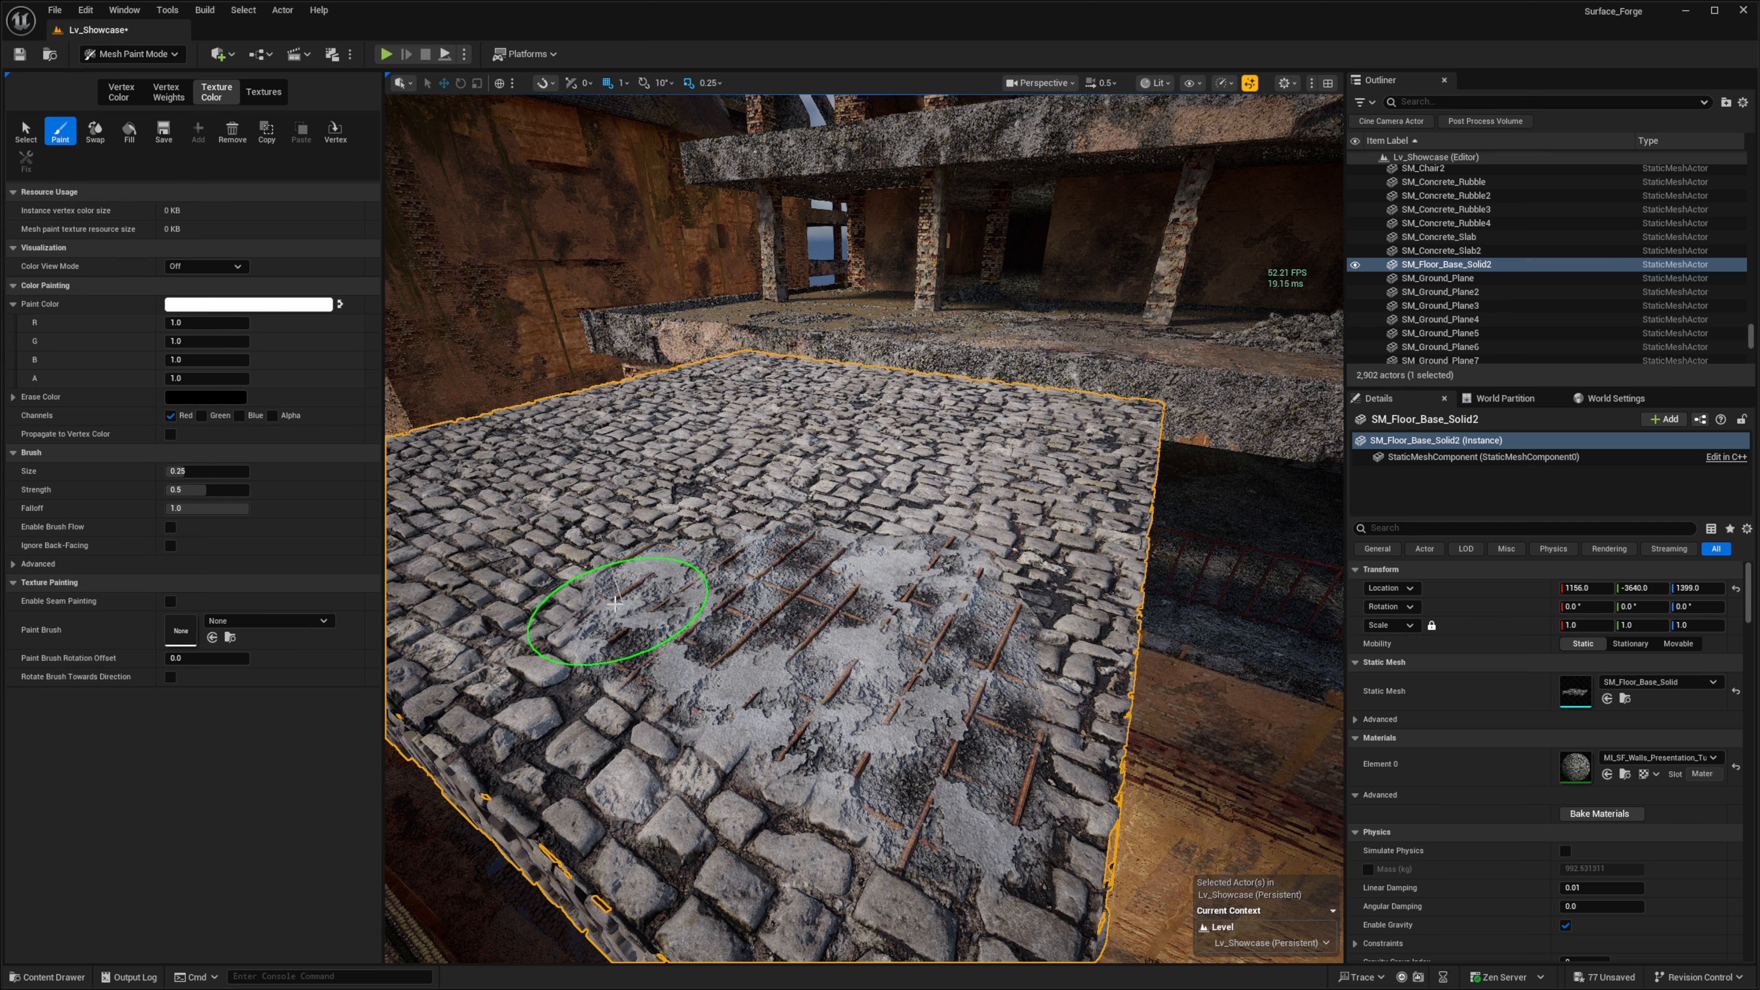
{"action": "mouse_move", "coordinate": [615, 603]}
{"action": "left_mouse_down"}
{"action": "mouse_move", "coordinate": [687, 695]}
{"action": "mouse_move", "coordinate": [806, 592]}
{"action": "left_mouse_up"}
{"action": "right_click_drag", "start_coordinate": [724, 522], "coordinate": [655, 523]}
{"action": "right_click_drag", "start_coordinate": [732, 598], "coordinate": [665, 603]}
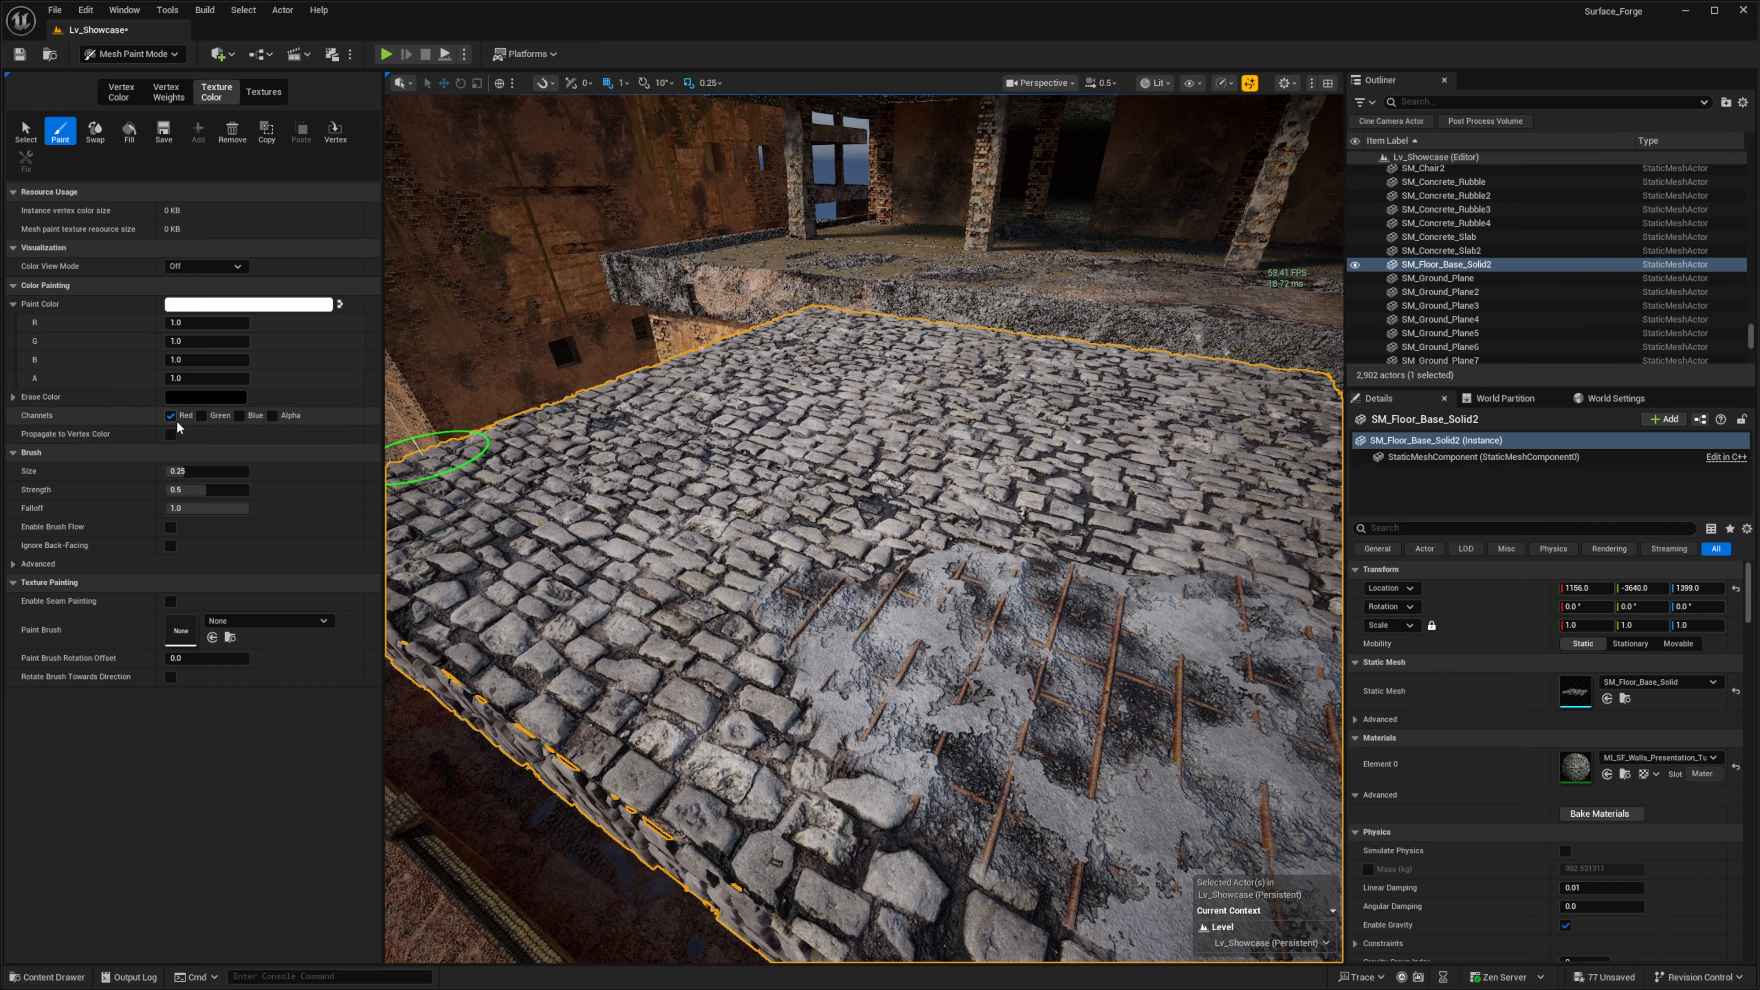
- Switch painting to the green channel and extend the painted area farther across the cobblestones
{"action": "left_click", "coordinate": [201, 417]}
{"action": "mouse_move", "coordinate": [485, 416]}
{"action": "right_mouse_down"}
{"action": "mouse_move", "coordinate": [440, 361]}
{"action": "mouse_move", "coordinate": [766, 530]}
{"action": "right_mouse_up"}
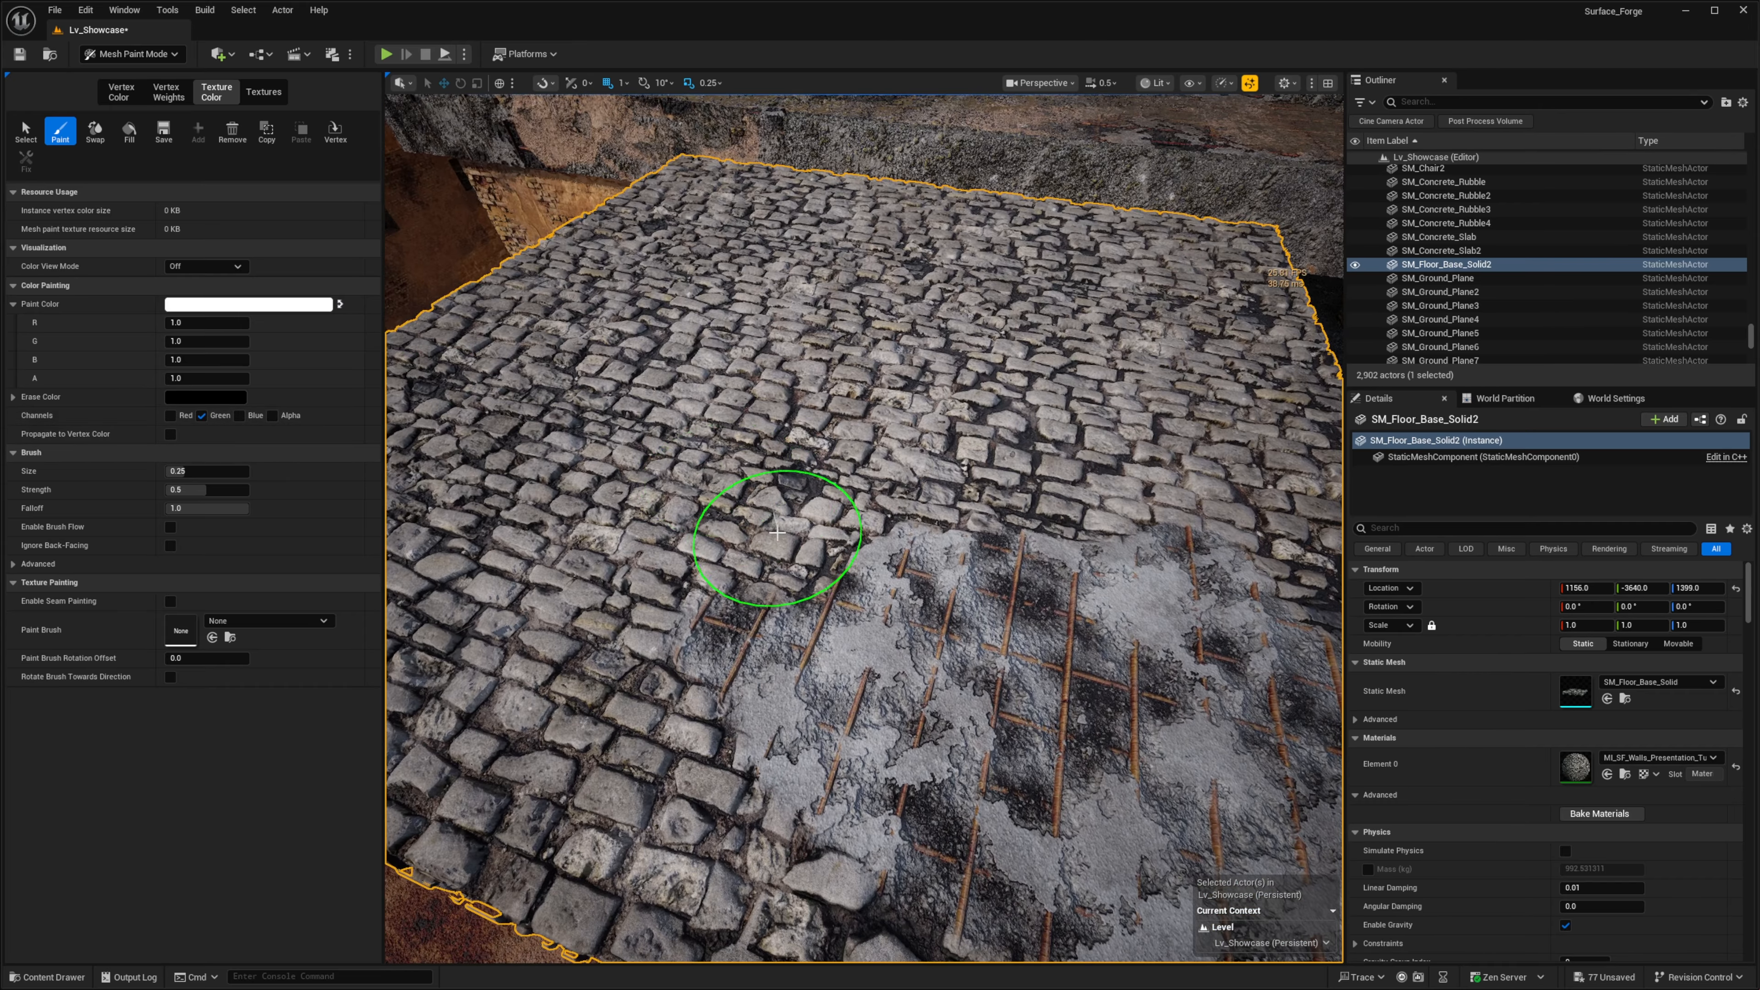
{"action": "mouse_move", "coordinate": [823, 527]}
{"action": "left_mouse_down"}
{"action": "mouse_move", "coordinate": [885, 492]}
{"action": "mouse_move", "coordinate": [1171, 464]}
{"action": "mouse_move", "coordinate": [739, 476]}
{"action": "mouse_move", "coordinate": [659, 647]}
{"action": "mouse_move", "coordinate": [651, 495]}
{"action": "mouse_move", "coordinate": [827, 390]}
{"action": "left_mouse_up"}
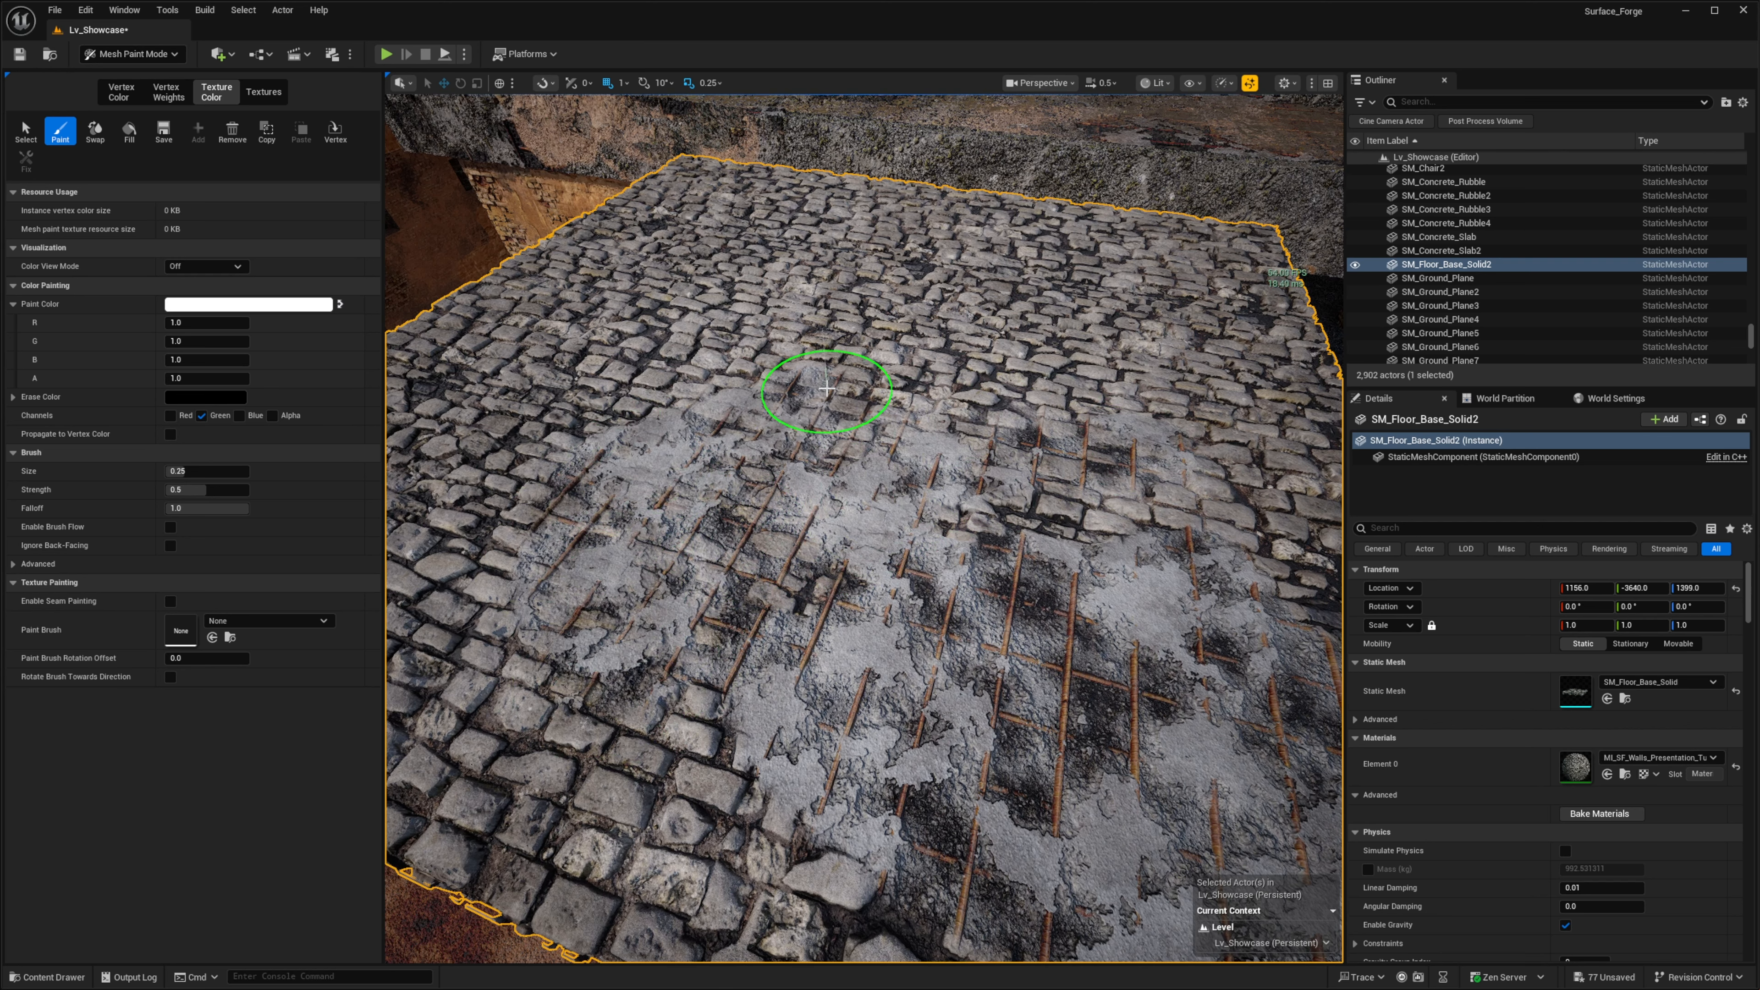
{"action": "mouse_move", "coordinate": [1136, 445]}
{"action": "left_mouse_down"}
{"action": "mouse_move", "coordinate": [1226, 511]}
{"action": "mouse_move", "coordinate": [1041, 515]}
{"action": "mouse_move", "coordinate": [522, 685]}
{"action": "mouse_move", "coordinate": [546, 692]}
{"action": "left_mouse_up"}
- Paint the blue channel in a curved band of red gravel around the edge of the painted concrete
{"action": "mouse_move", "coordinate": [546, 692]}
{"action": "right_mouse_down"}
{"action": "mouse_move", "coordinate": [660, 629]}
{"action": "mouse_move", "coordinate": [757, 610]}
{"action": "right_mouse_up"}
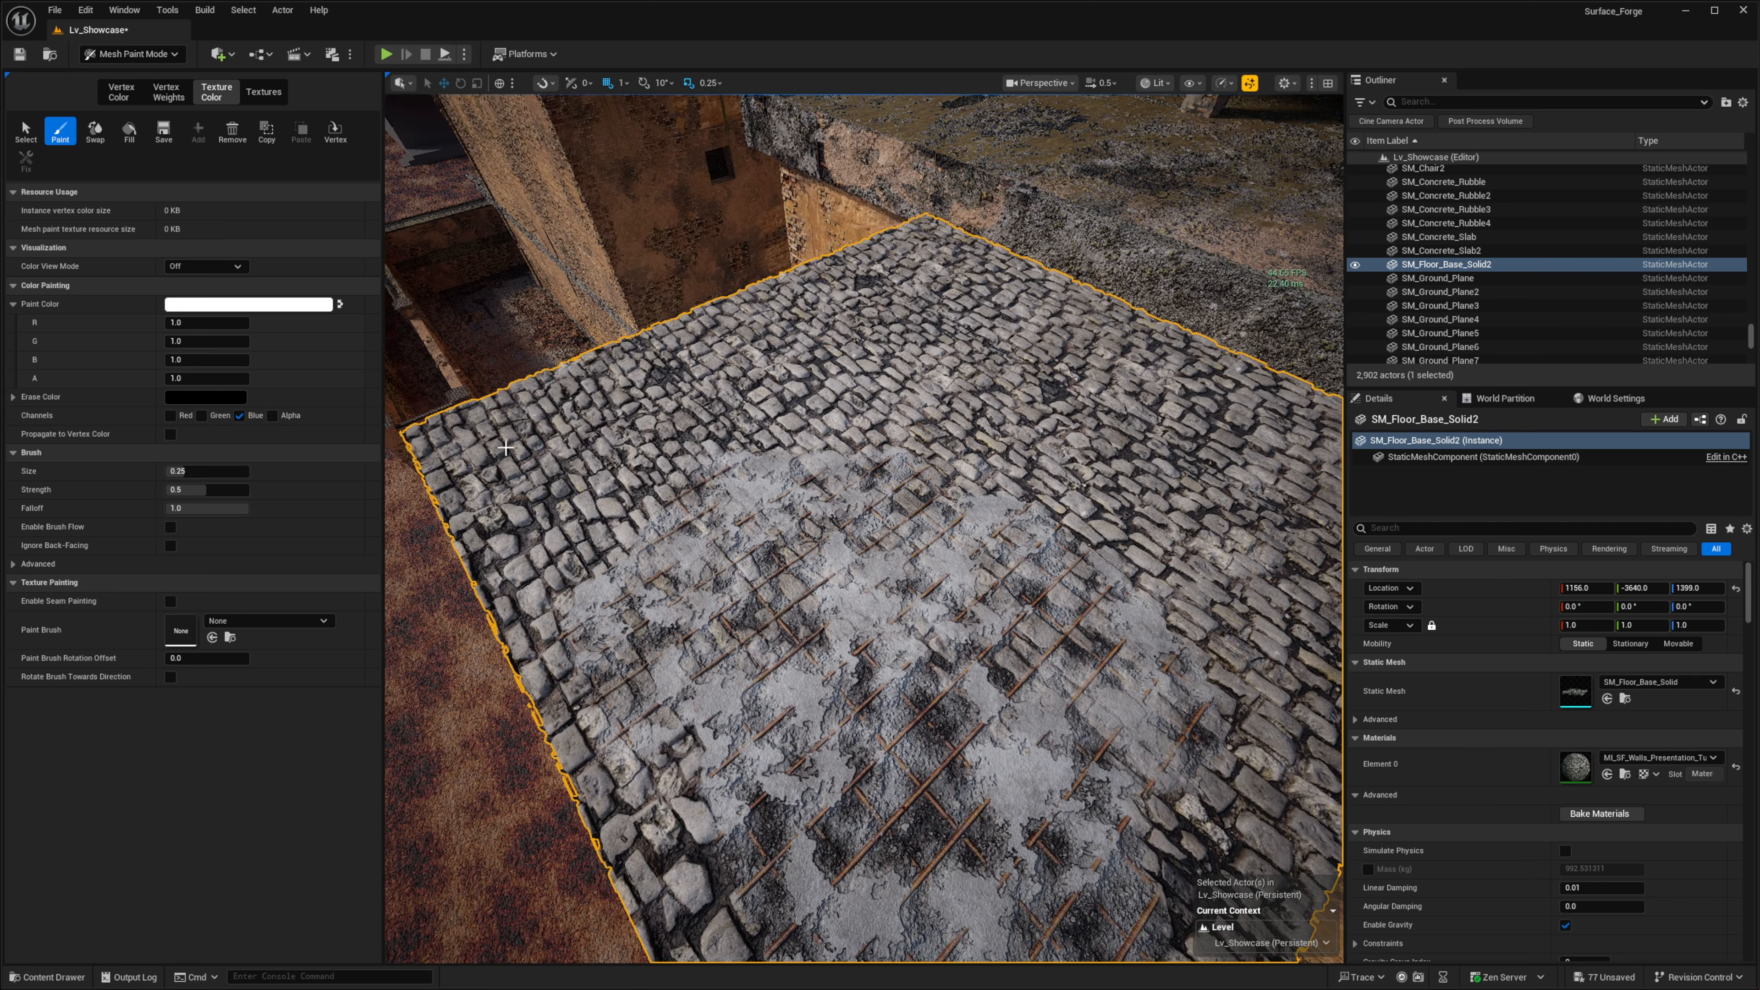
{"action": "left_click_drag", "start_coordinate": [618, 522], "coordinate": [667, 503]}
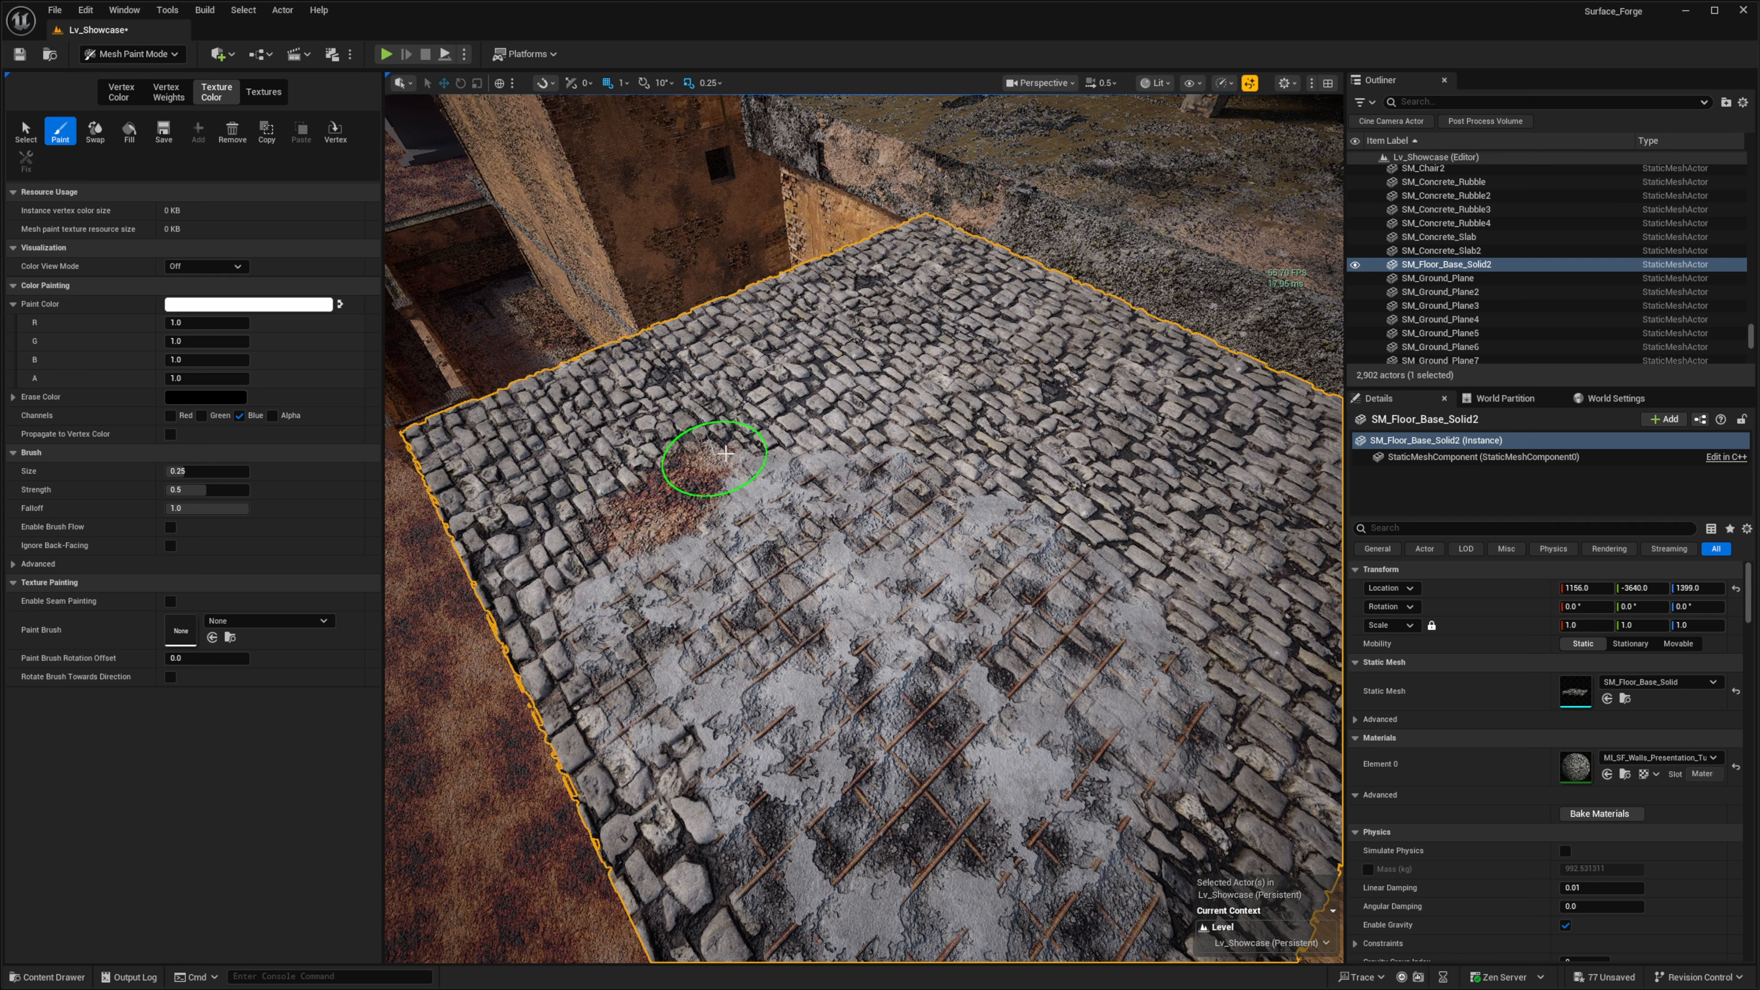
{"action": "left_click_drag", "start_coordinate": [857, 445], "coordinate": [990, 477]}
{"action": "mouse_move", "coordinate": [888, 438]}
{"action": "left_mouse_down"}
{"action": "mouse_move", "coordinate": [655, 421]}
{"action": "mouse_move", "coordinate": [572, 492]}
{"action": "mouse_move", "coordinate": [974, 414]}
{"action": "mouse_move", "coordinate": [1199, 610]}
{"action": "mouse_move", "coordinate": [961, 409]}
{"action": "left_mouse_up"}
{"action": "mouse_move", "coordinate": [774, 391]}
{"action": "right_mouse_down"}
{"action": "mouse_move", "coordinate": [739, 405]}
{"action": "mouse_move", "coordinate": [822, 550]}
{"action": "mouse_move", "coordinate": [1049, 649]}
{"action": "mouse_move", "coordinate": [1007, 560]}
{"action": "mouse_move", "coordinate": [936, 534]}
{"action": "right_mouse_up"}
{"action": "left_click_drag", "start_coordinate": [1060, 642], "coordinate": [921, 326]}
{"action": "mouse_move", "coordinate": [921, 326]}
{"action": "right_mouse_down"}
{"action": "mouse_move", "coordinate": [1057, 354]}
{"action": "mouse_move", "coordinate": [1232, 348]}
{"action": "right_mouse_up"}
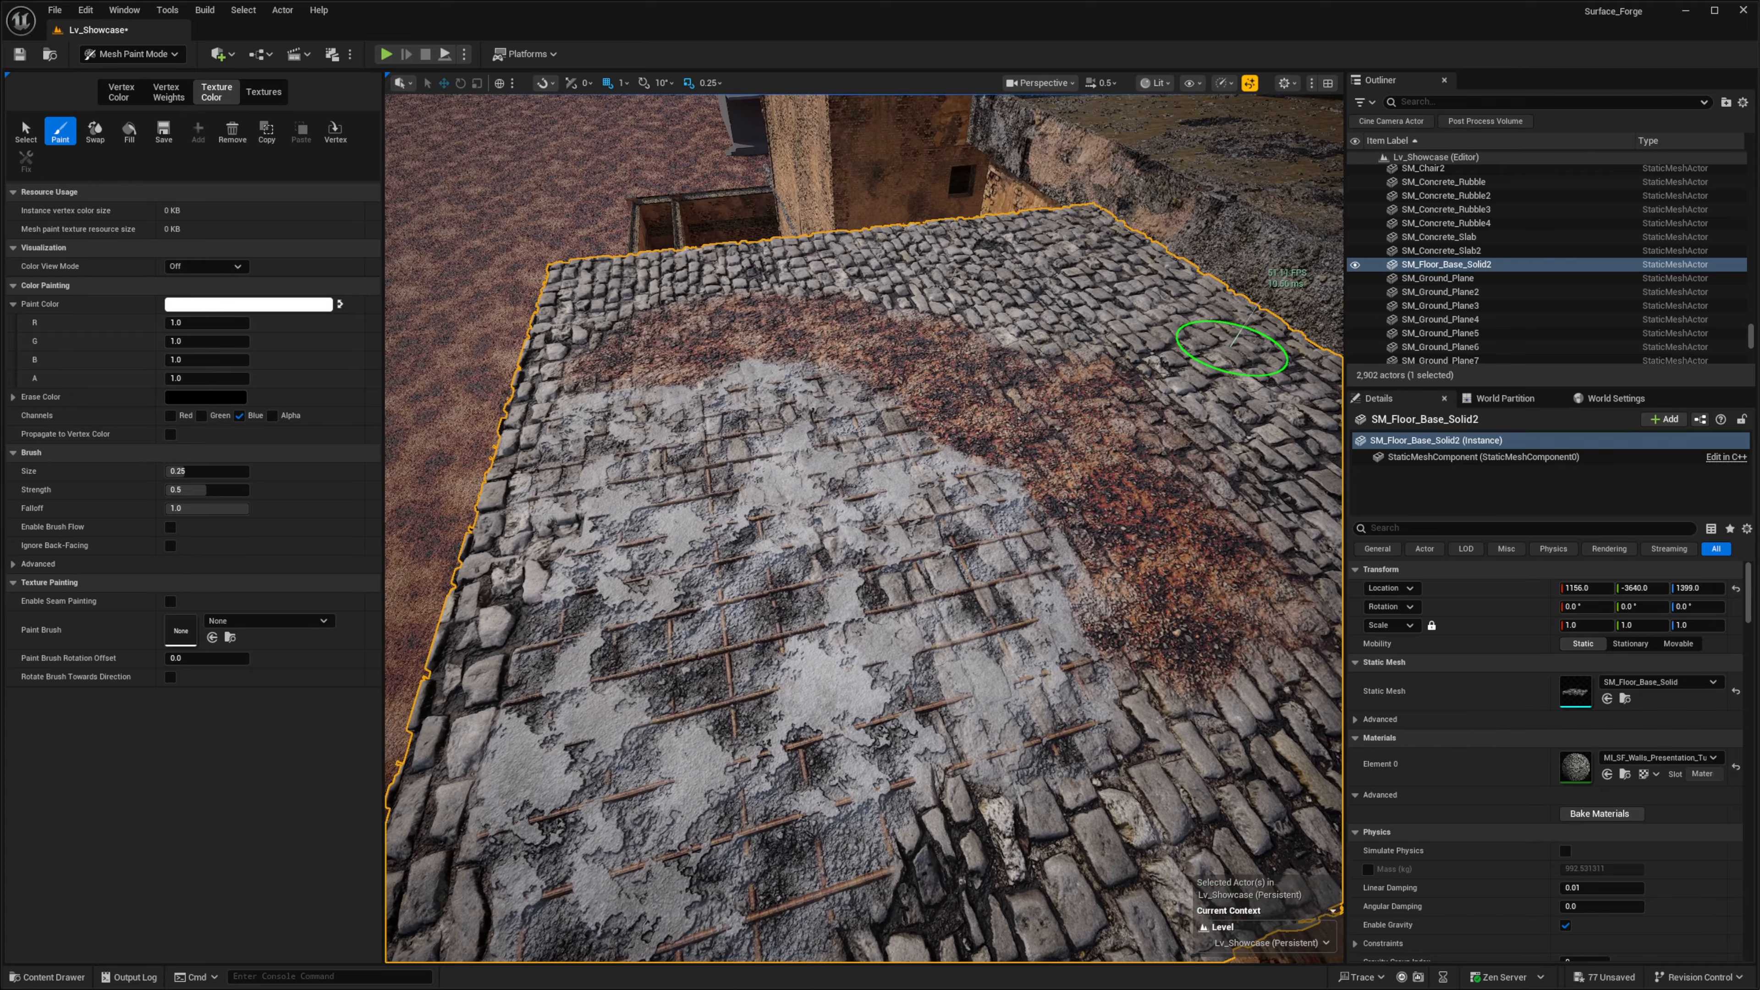
- Bring the floor's material instance window back beside the viewport and show its global scalar parameters with a close view of the rebar
{"action": "left_click_drag", "start_coordinate": [1759, 155], "coordinate": [1611, 143]}
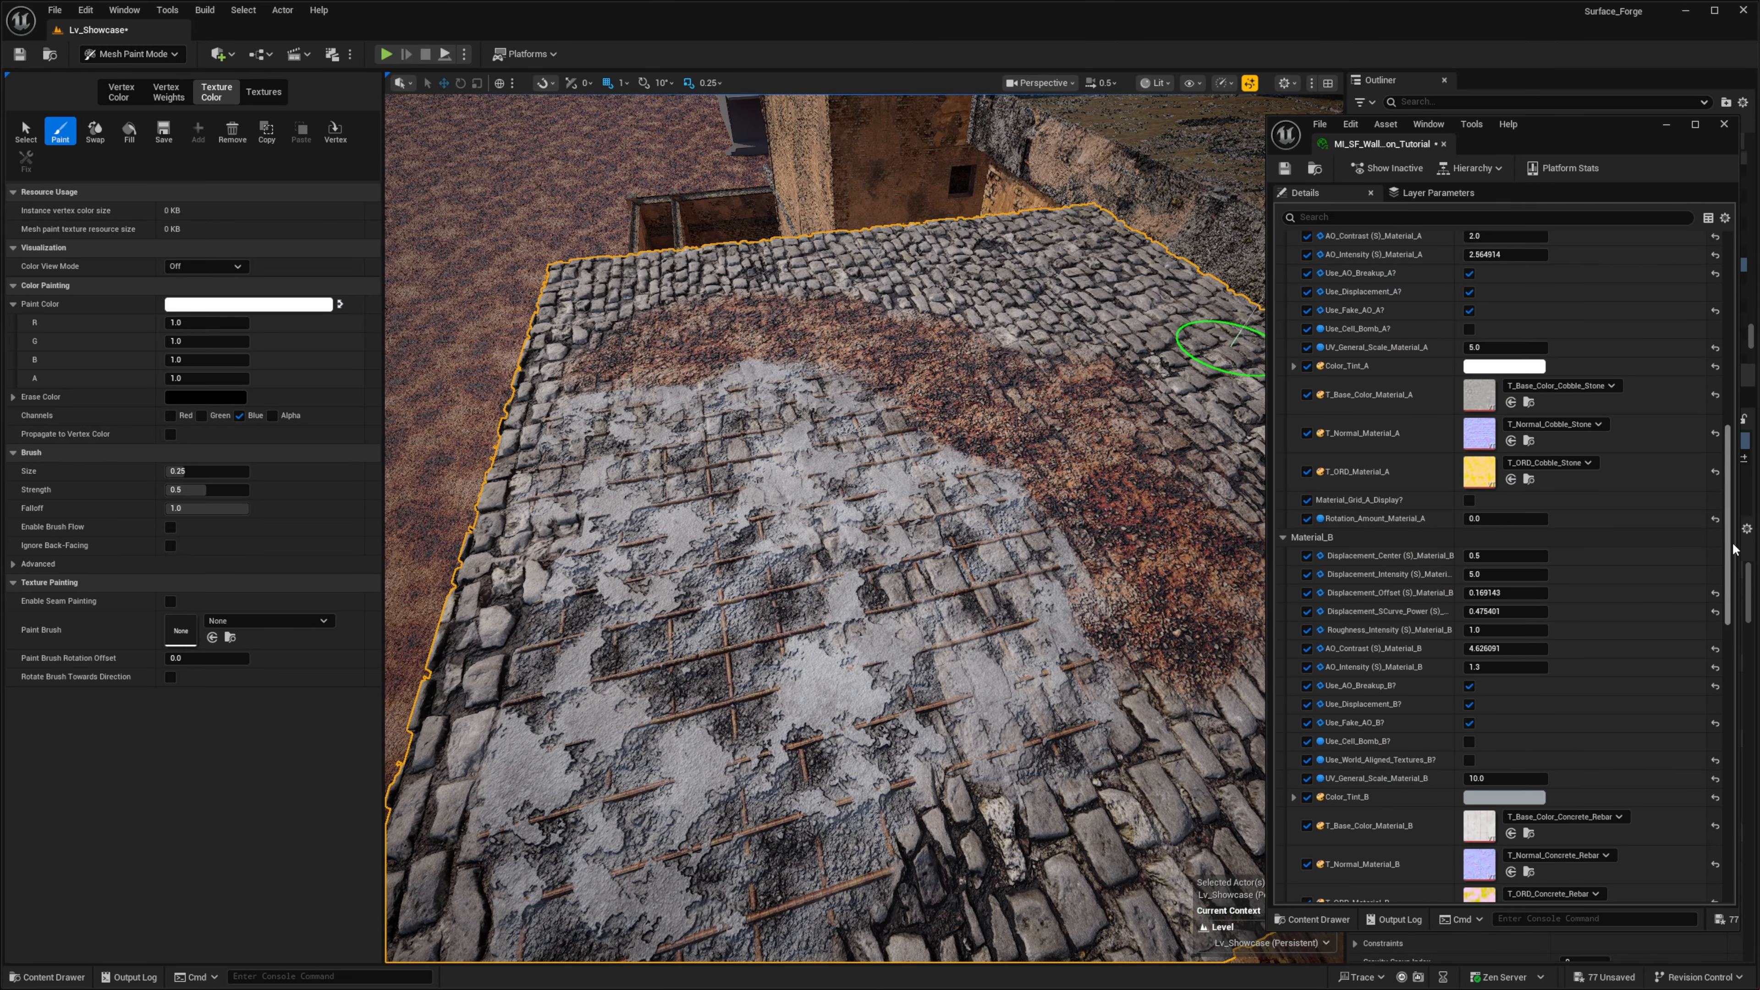
{"action": "scroll", "coordinate": [1355, 347], "scroll_direction": "up", "scroll_amount": 10}
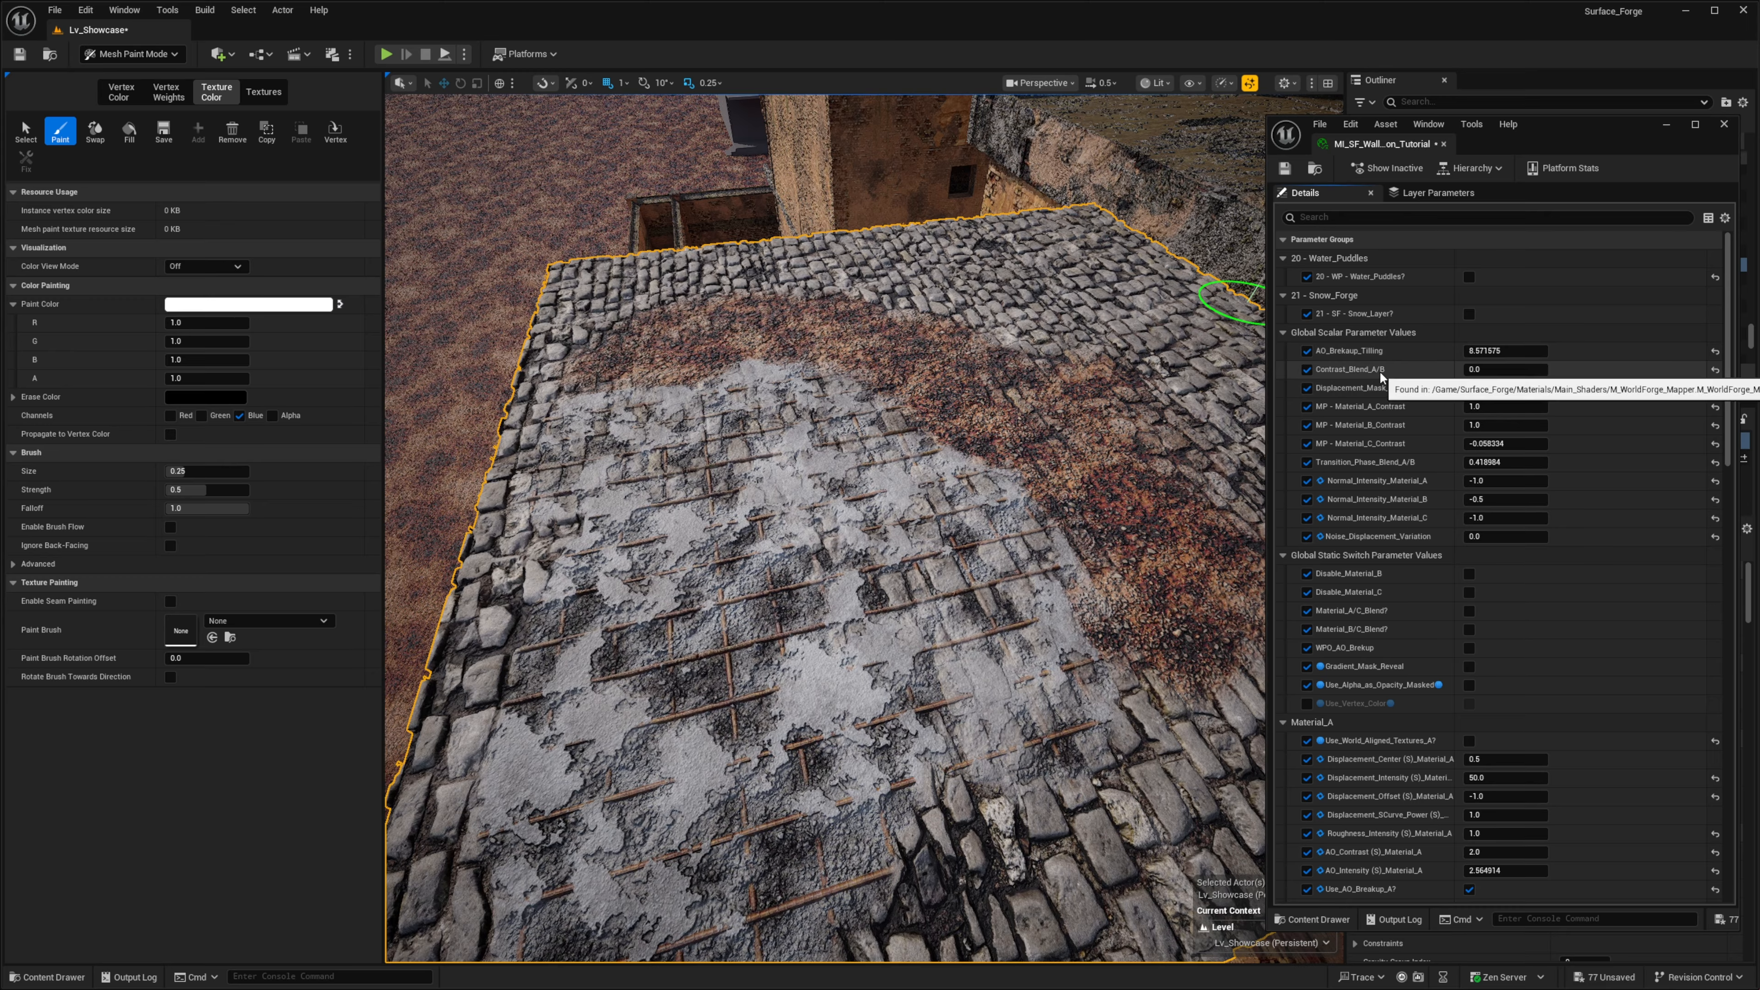
{"action": "right_click_drag", "start_coordinate": [845, 409], "coordinate": [887, 312]}
{"action": "key", "text": "w"}
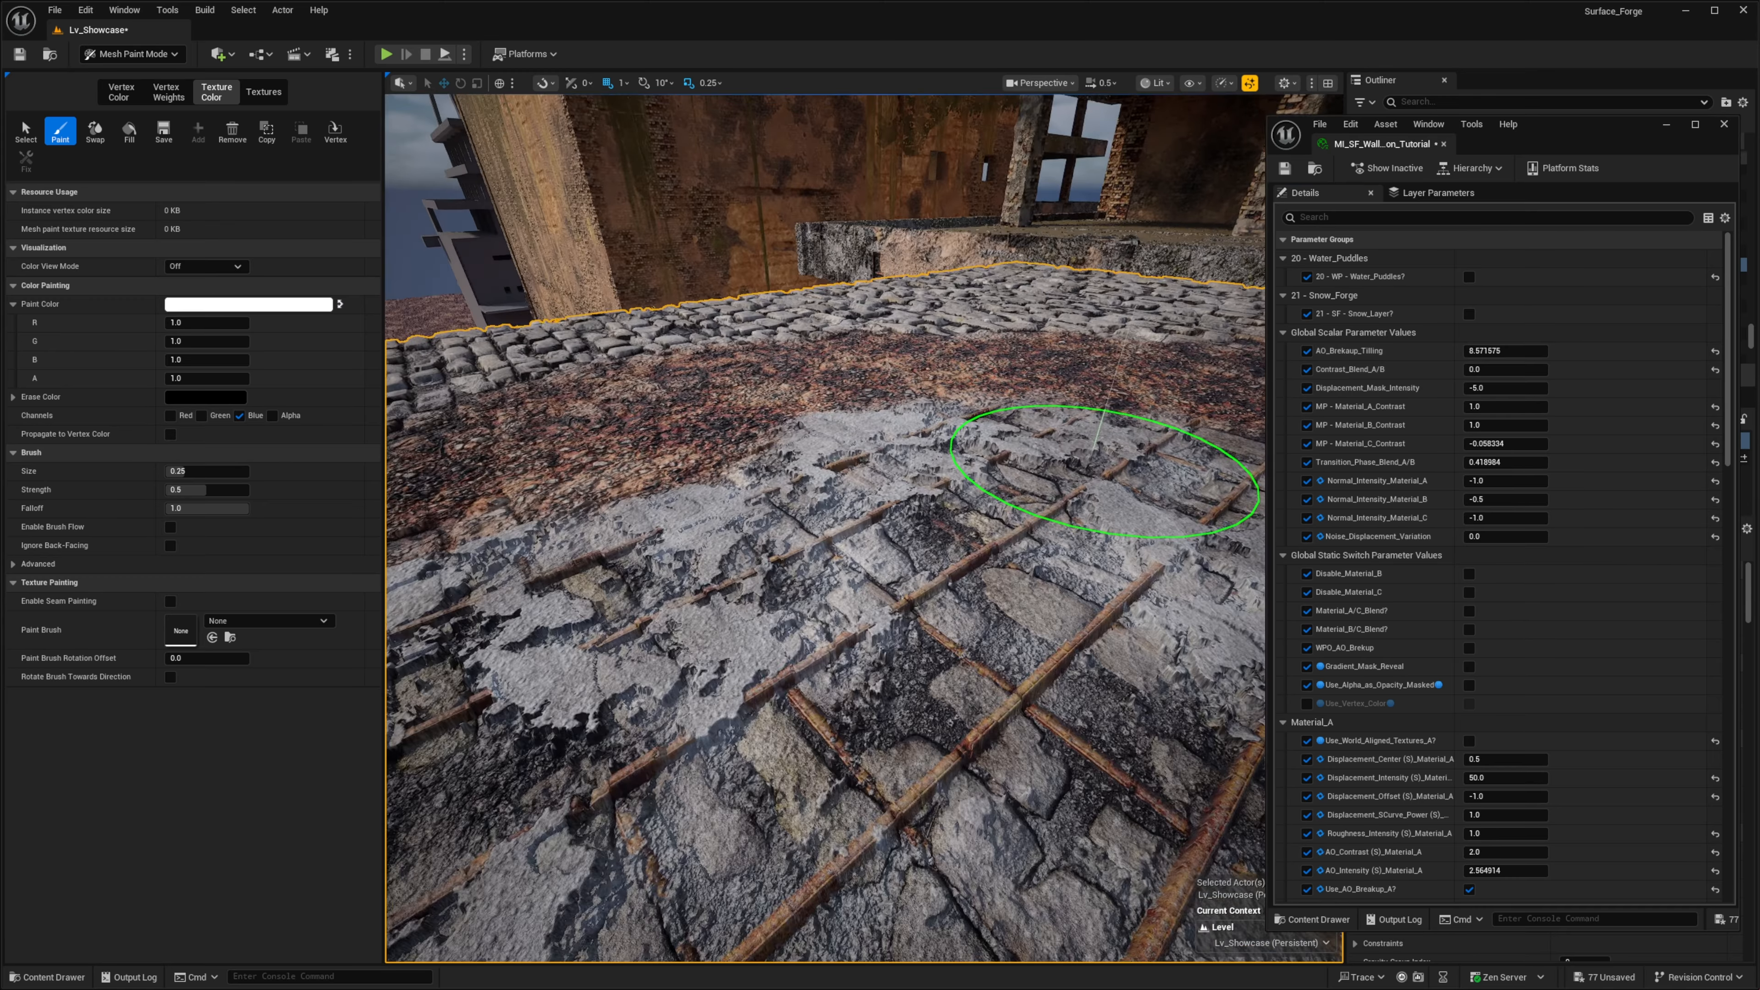
- Try out other Contrast_Blend_A/B values on the transition between concrete and cobblestone
{"action": "mouse_move", "coordinate": [1499, 369]}
{"action": "left_mouse_down"}
{"action": "mouse_move", "coordinate": [1521, 370]}
{"action": "mouse_move", "coordinate": [1462, 370]}
{"action": "mouse_move", "coordinate": [1513, 369]}
{"action": "mouse_move", "coordinate": [1483, 369]}
{"action": "left_mouse_up"}
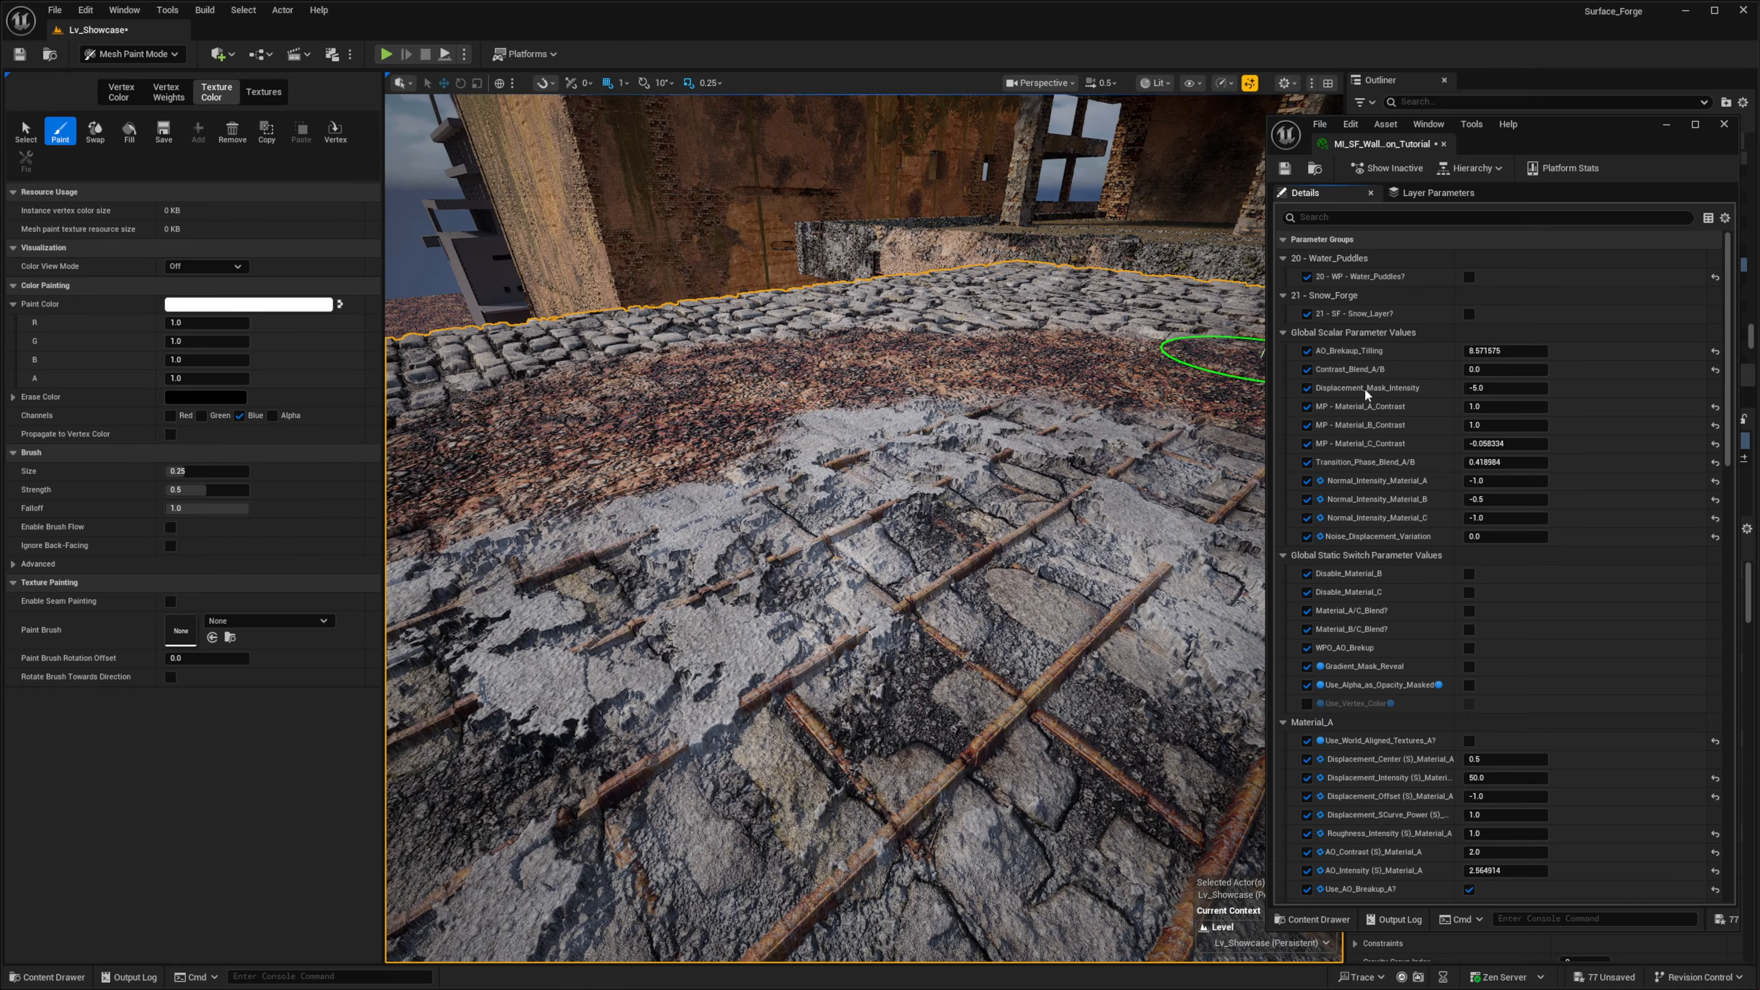
{"action": "key", "text": "s"}
{"action": "mouse_move", "coordinate": [897, 443]}
{"action": "right_mouse_down"}
{"action": "mouse_move", "coordinate": [888, 538]}
{"action": "mouse_move", "coordinate": [901, 513]}
{"action": "right_mouse_up"}
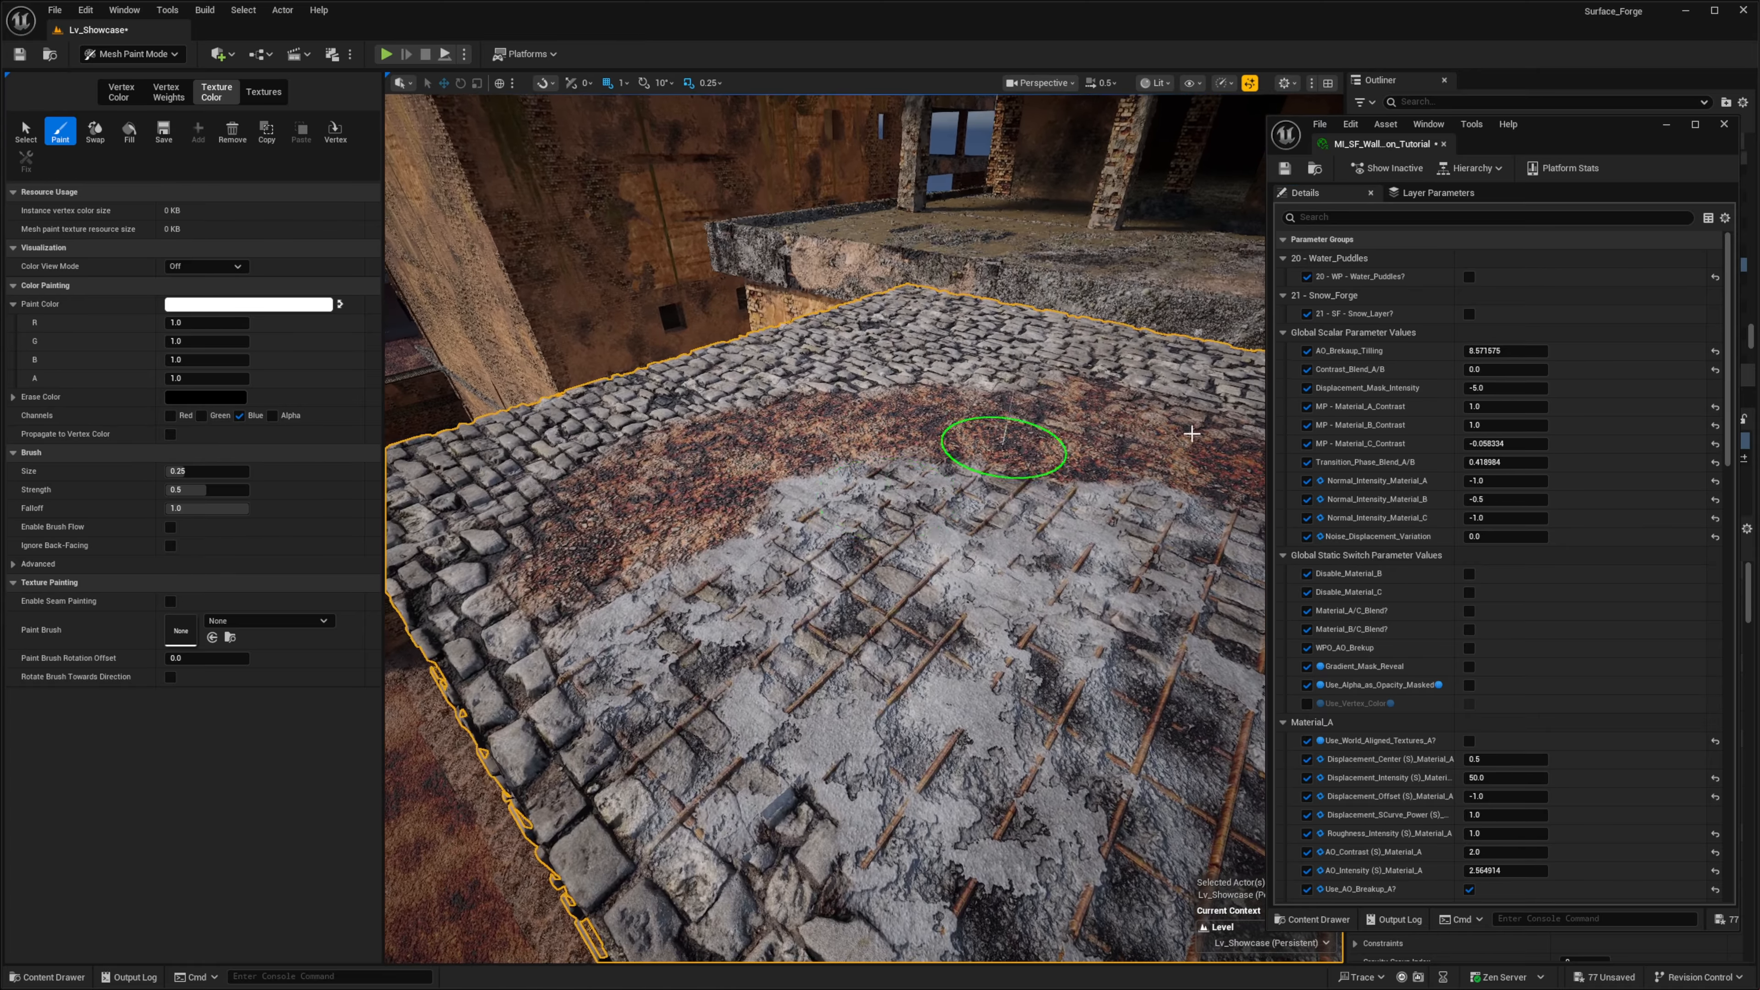
- Try Transition_Phase_Blend_A/B at 0.664797 on the painted floor and restore it to 0.418984
{"action": "key", "text": "w"}
{"action": "right_click_drag", "start_coordinate": [1131, 367], "coordinate": [1109, 364]}
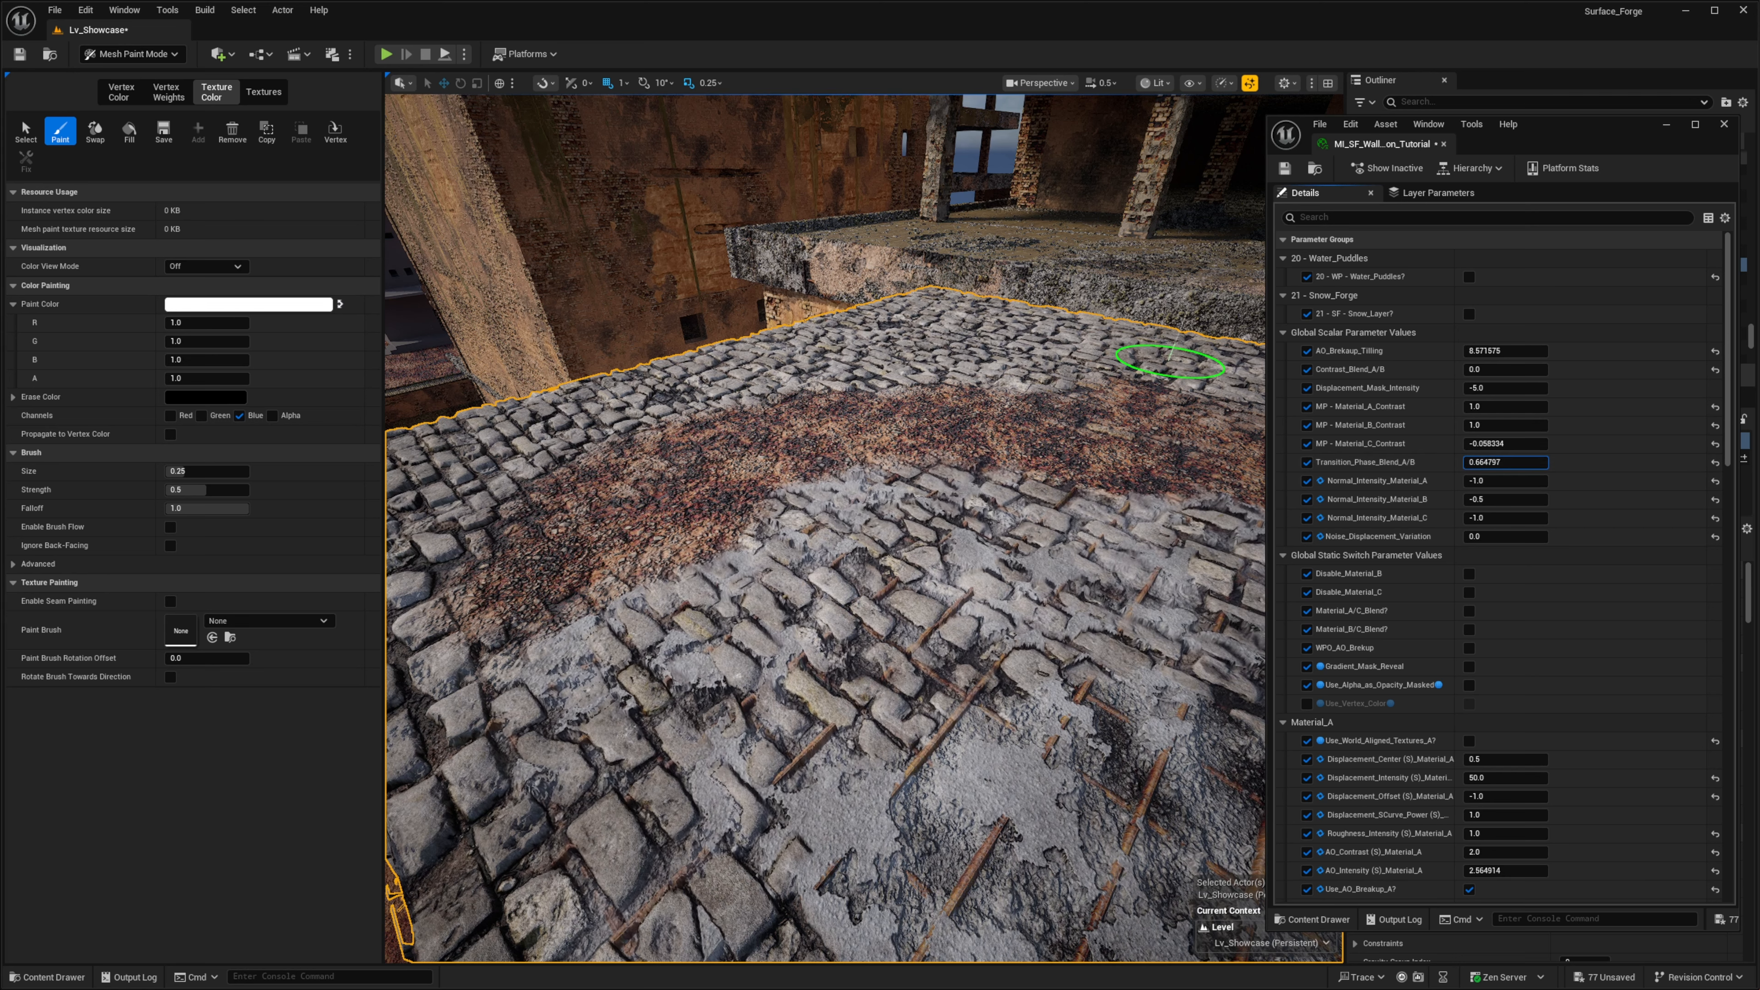
{"action": "mouse_move", "coordinate": [1501, 461]}
{"action": "left_mouse_down"}
{"action": "mouse_move", "coordinate": [1427, 462]}
{"action": "mouse_move", "coordinate": [1508, 461]}
{"action": "left_mouse_up"}
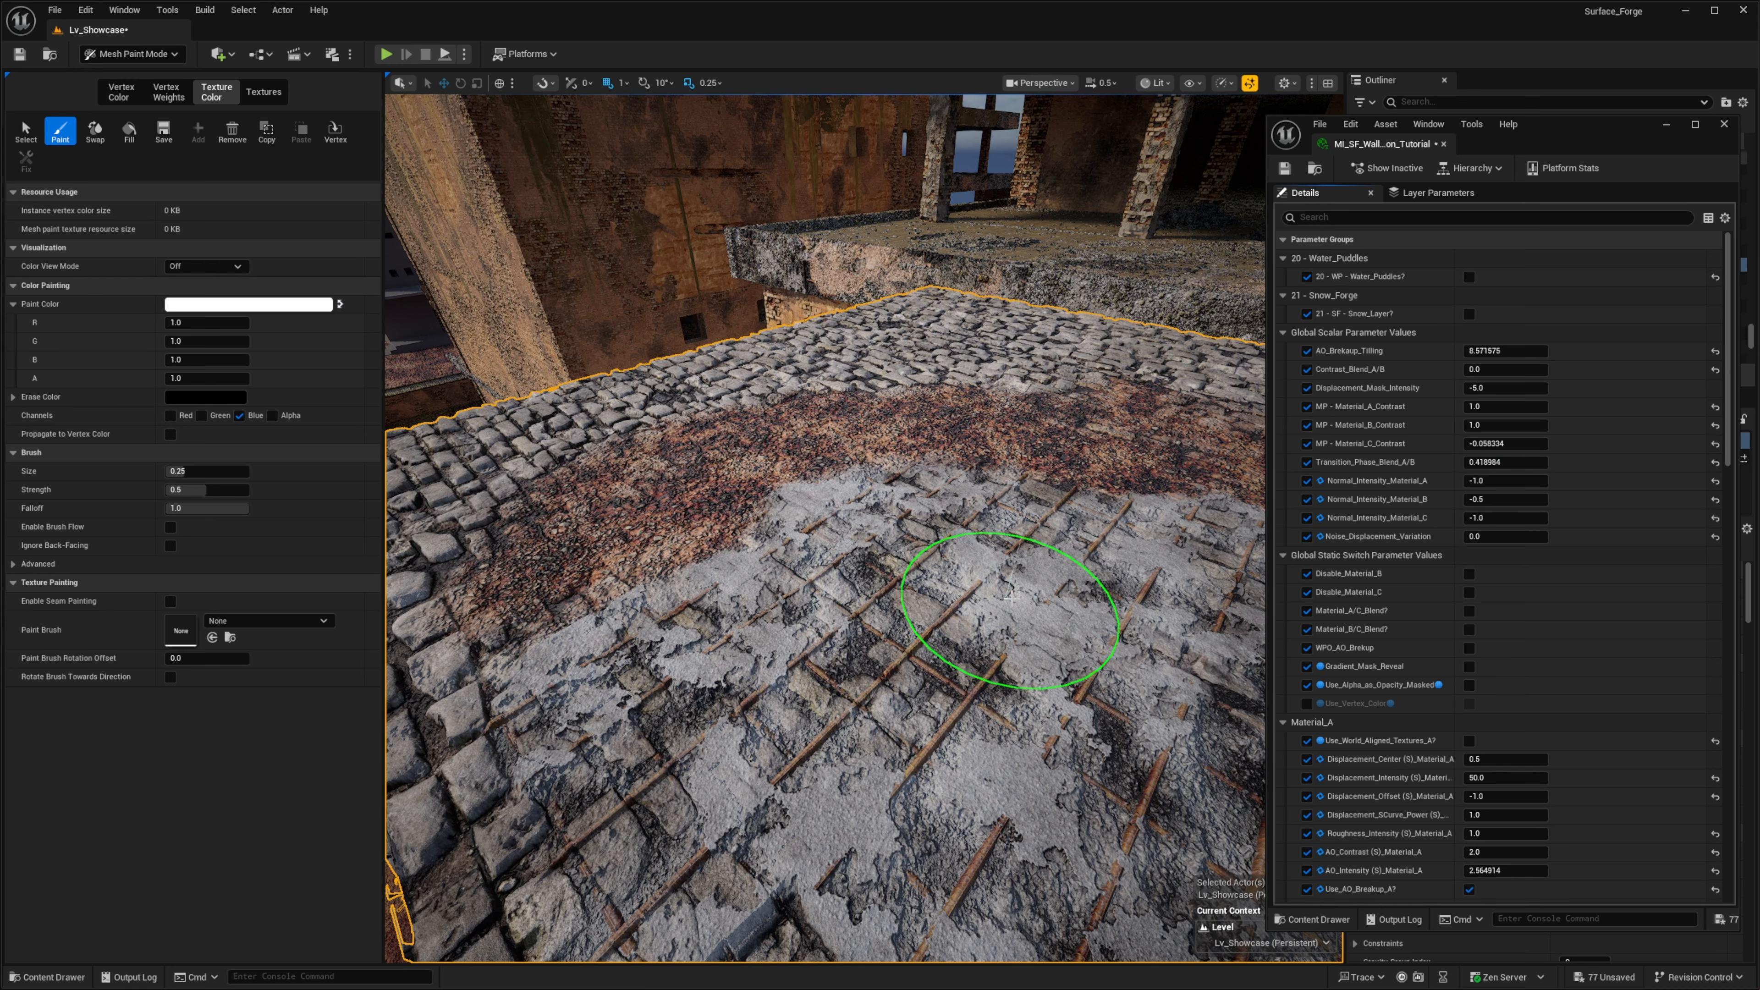
{"action": "right_click_drag", "start_coordinate": [977, 616], "coordinate": [978, 605]}
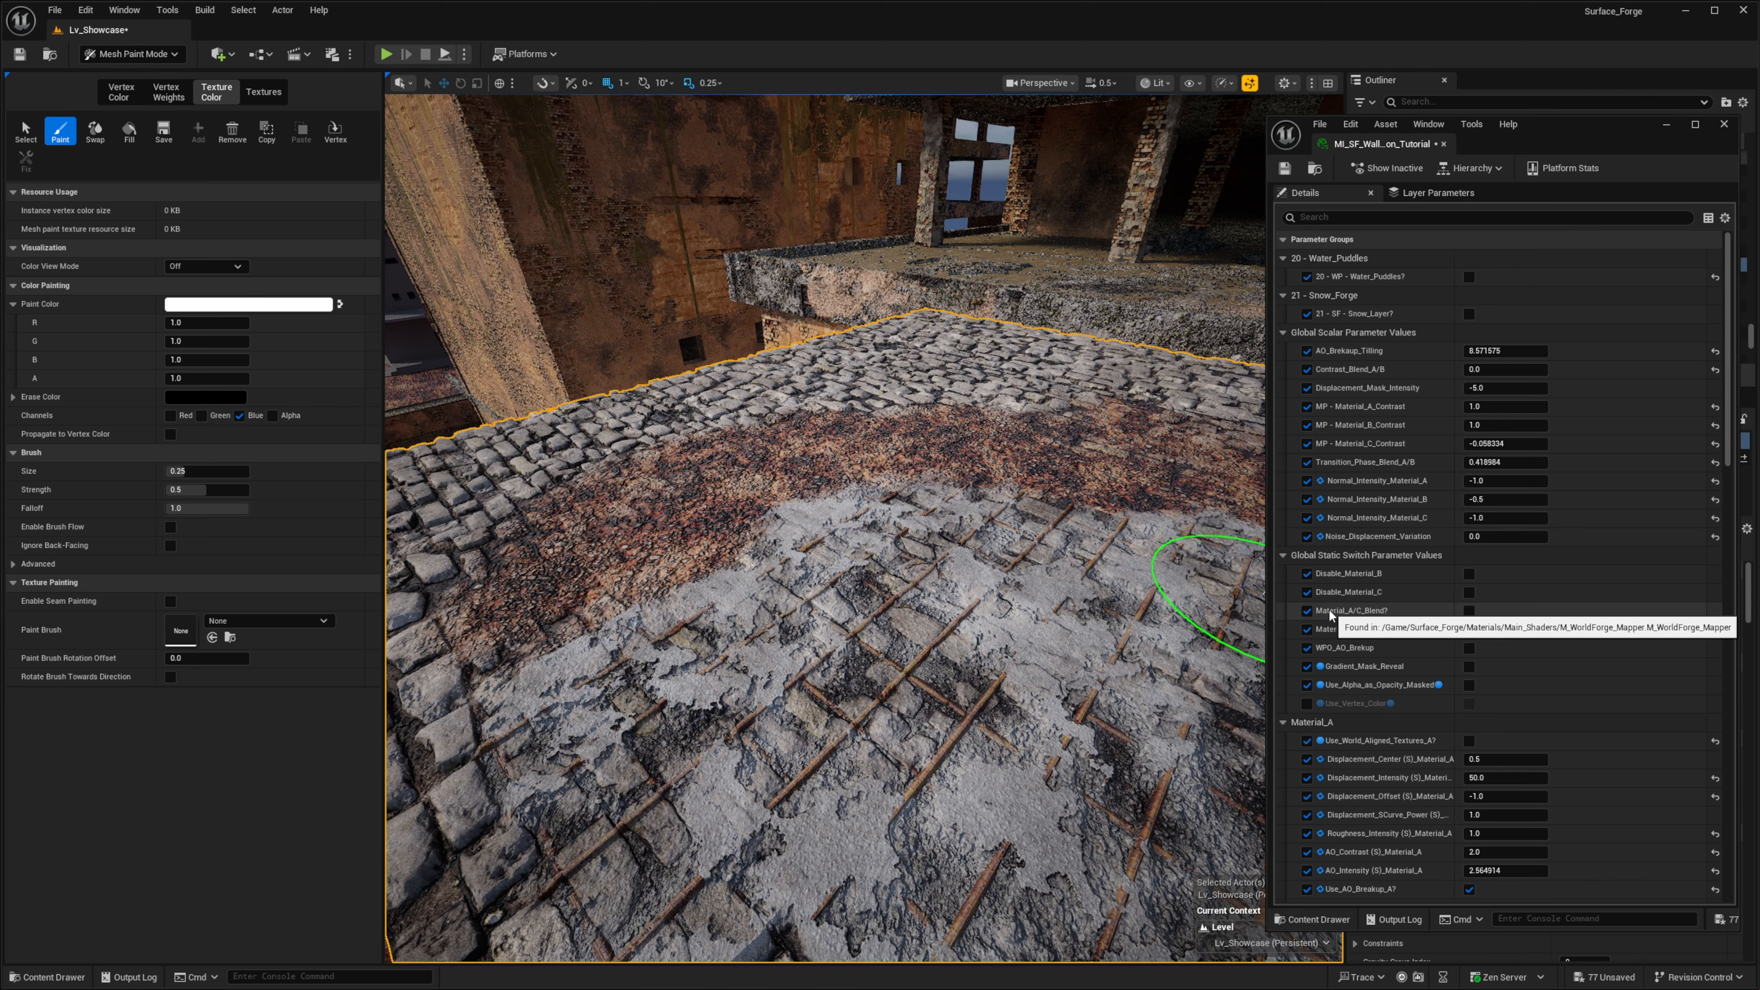
- Enable Material_A/C_Blend? in the global static switches and examine the gravel blending between the cobblestones up close
{"action": "left_click", "coordinate": [1469, 611]}
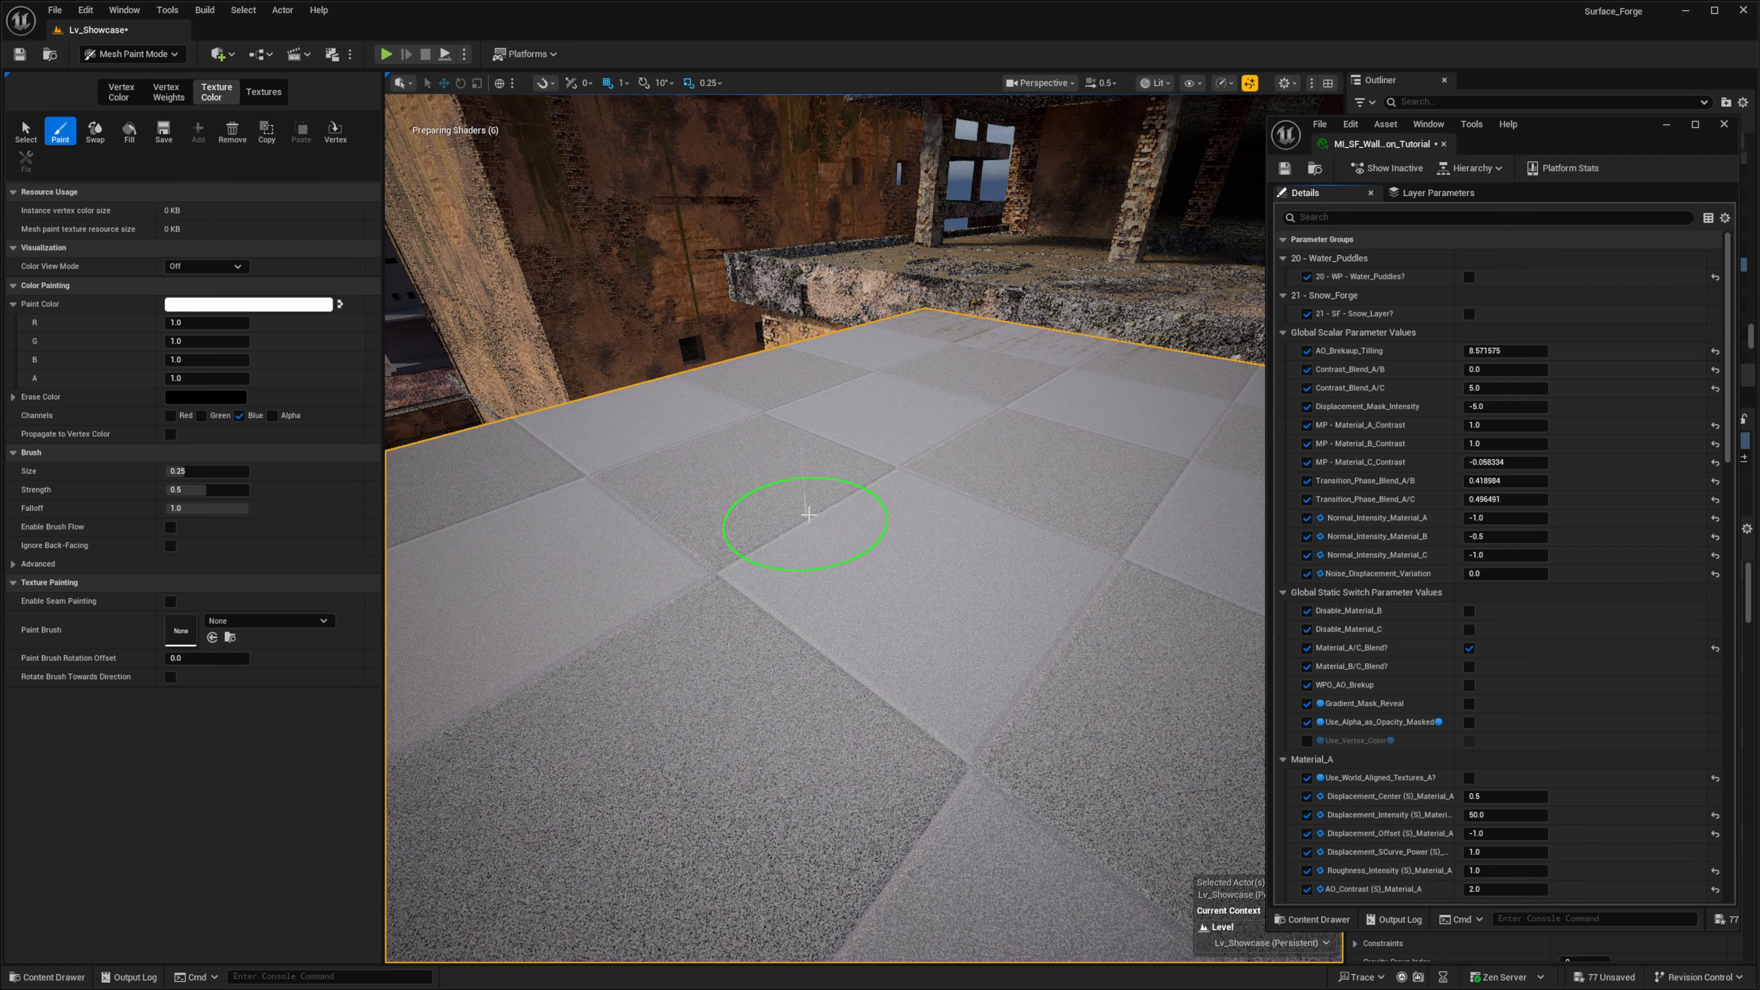
{"action": "right_click_drag", "start_coordinate": [809, 515], "coordinate": [829, 656]}
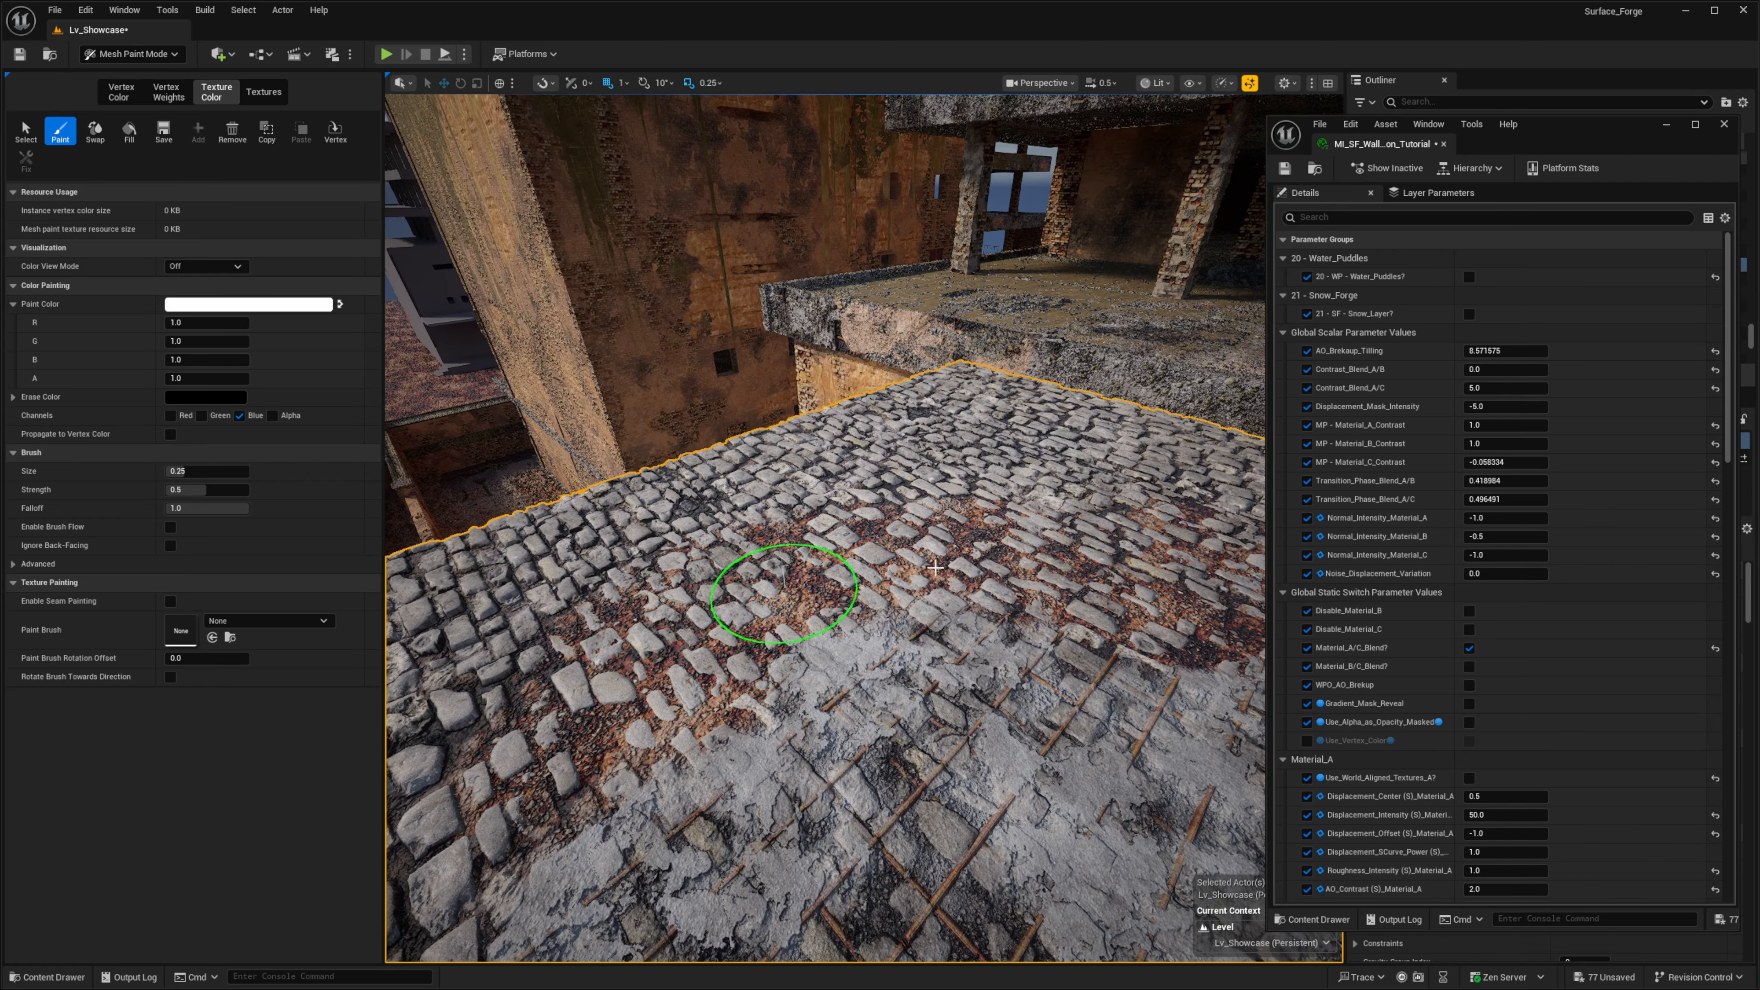
{"action": "mouse_move", "coordinate": [935, 568]}
{"action": "right_mouse_down"}
{"action": "mouse_move", "coordinate": [955, 574]}
{"action": "mouse_move", "coordinate": [814, 515]}
{"action": "mouse_move", "coordinate": [932, 541]}
{"action": "mouse_move", "coordinate": [1100, 530]}
{"action": "mouse_move", "coordinate": [1080, 511]}
{"action": "mouse_move", "coordinate": [629, 472]}
{"action": "mouse_move", "coordinate": [780, 527]}
{"action": "mouse_move", "coordinate": [867, 606]}
{"action": "right_mouse_up"}
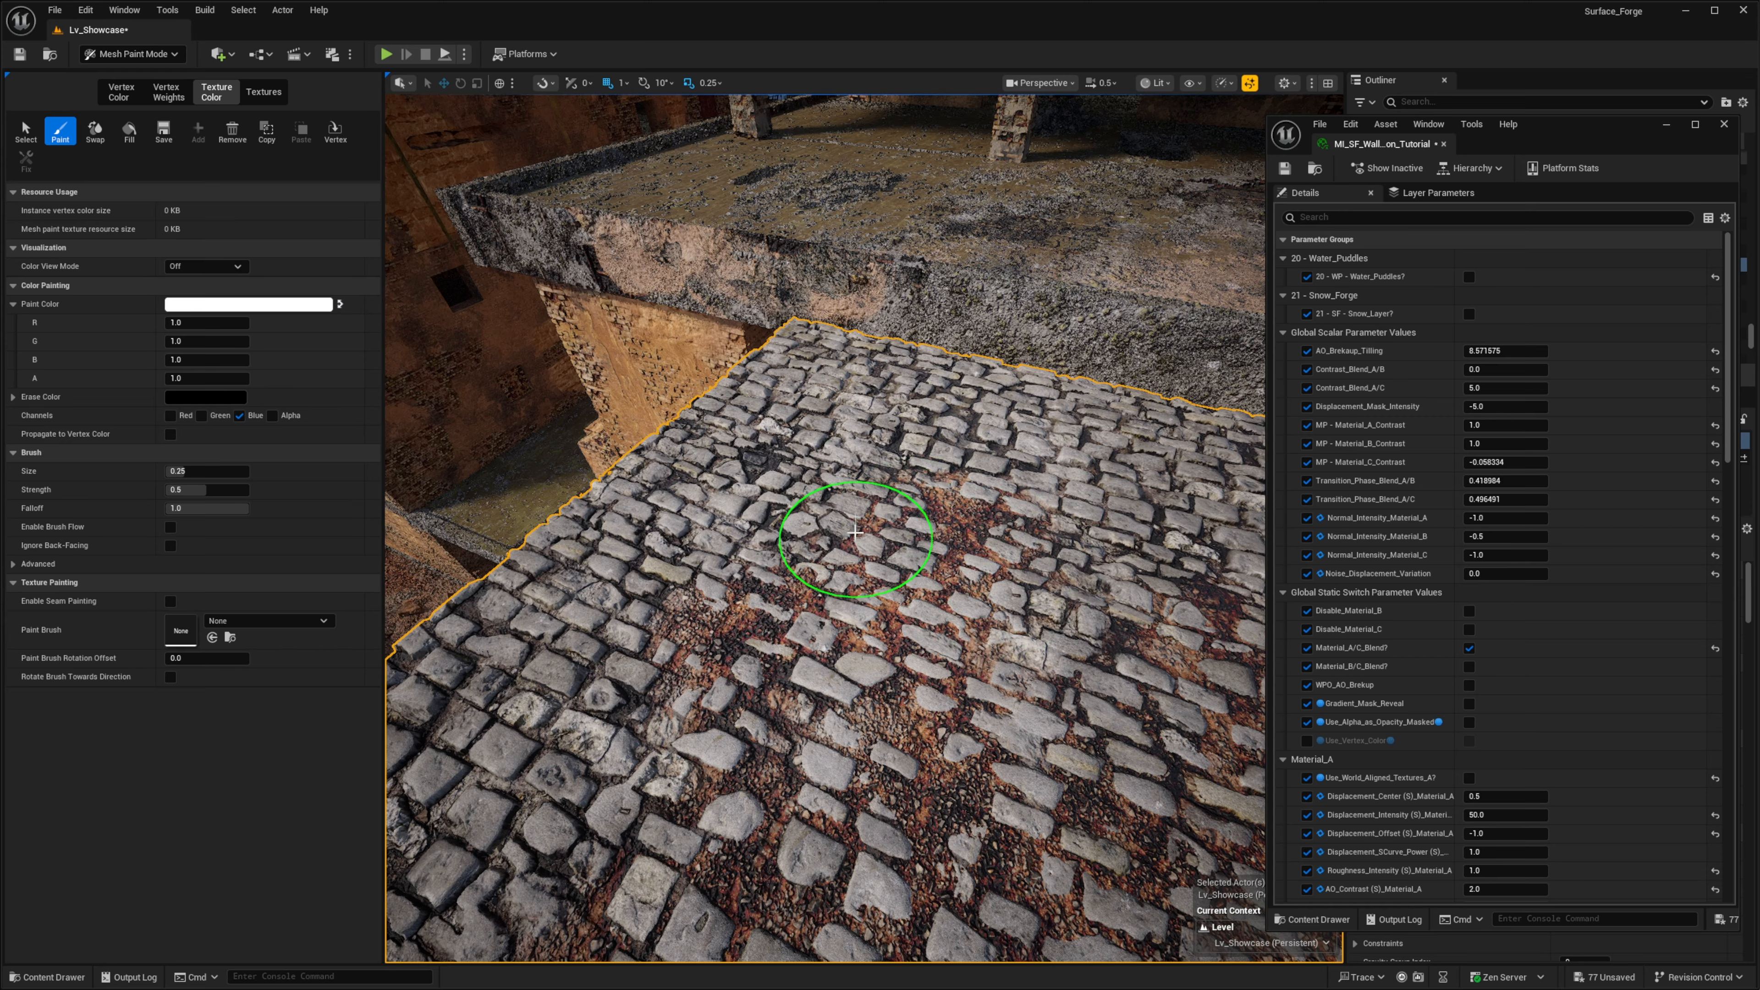
{"action": "right_click_drag", "start_coordinate": [875, 544], "coordinate": [787, 668]}
{"action": "right_click_drag", "start_coordinate": [698, 551], "coordinate": [752, 541]}
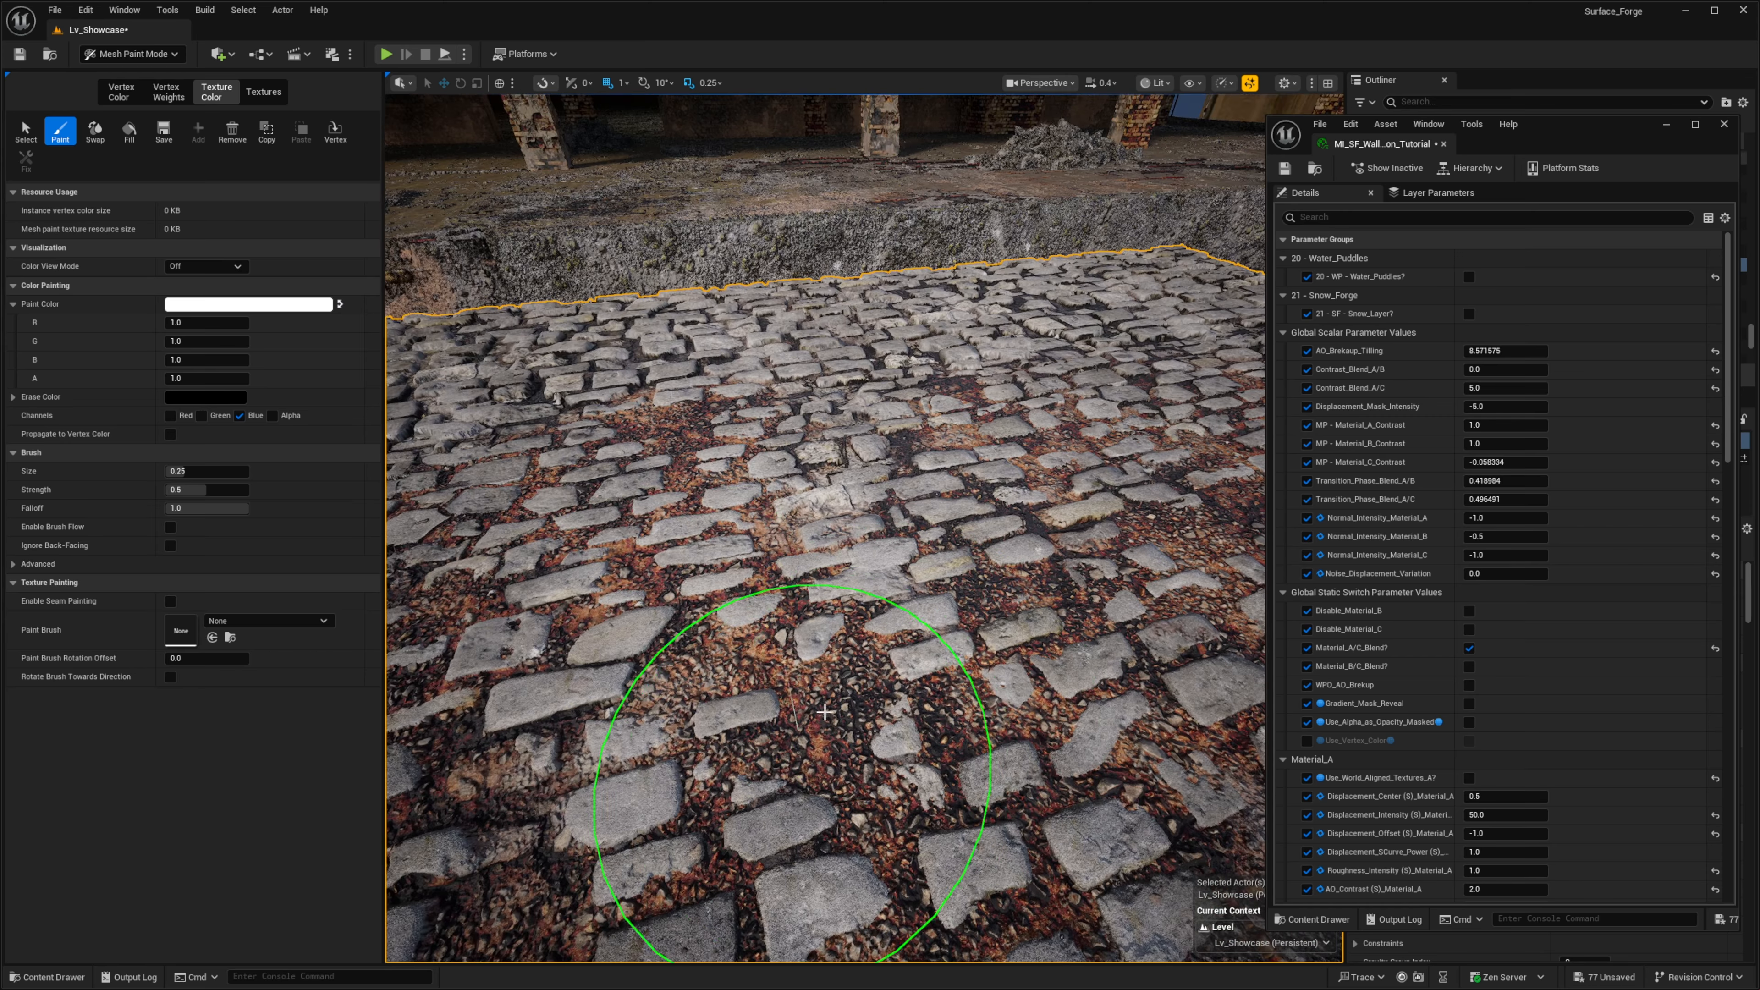
{"action": "right_click_drag", "start_coordinate": [932, 598], "coordinate": [988, 612]}
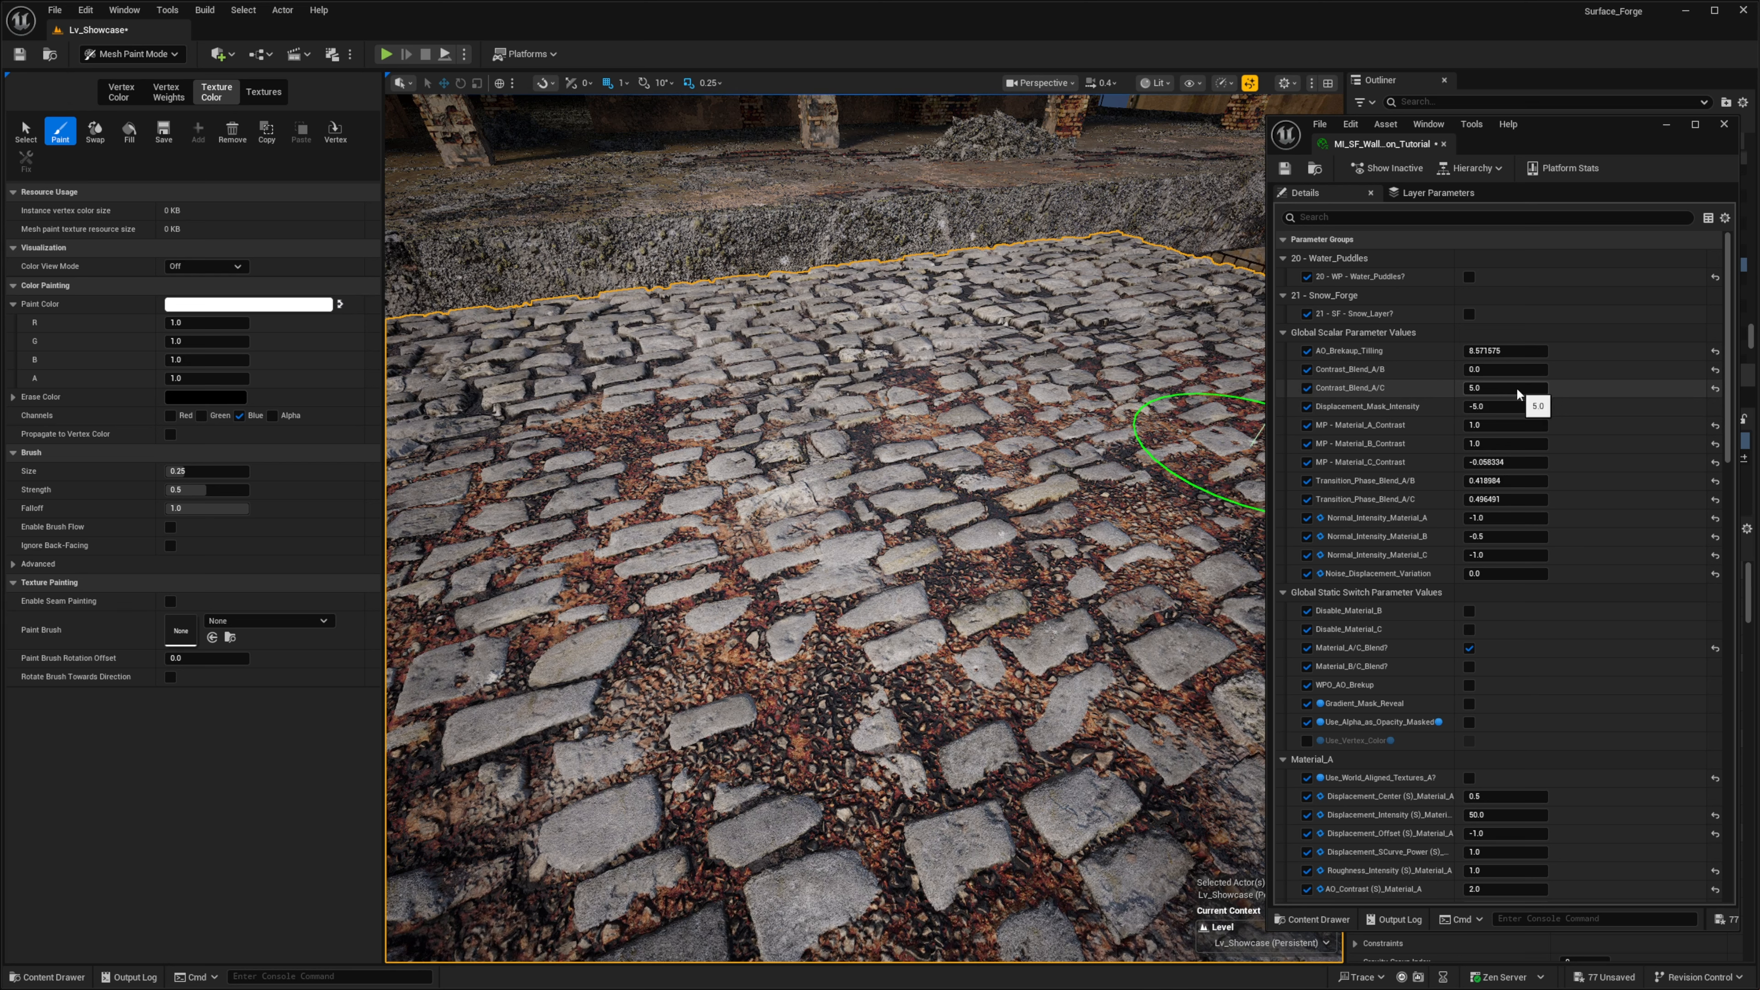
- Try Contrast_Blend_A/C at -3.60104 and restore it to 5.0, and test Transition_Phase_Blend_A/C at 0.608491 and 0.408491
{"action": "left_click_drag", "start_coordinate": [1505, 389], "coordinate": [1456, 388]}
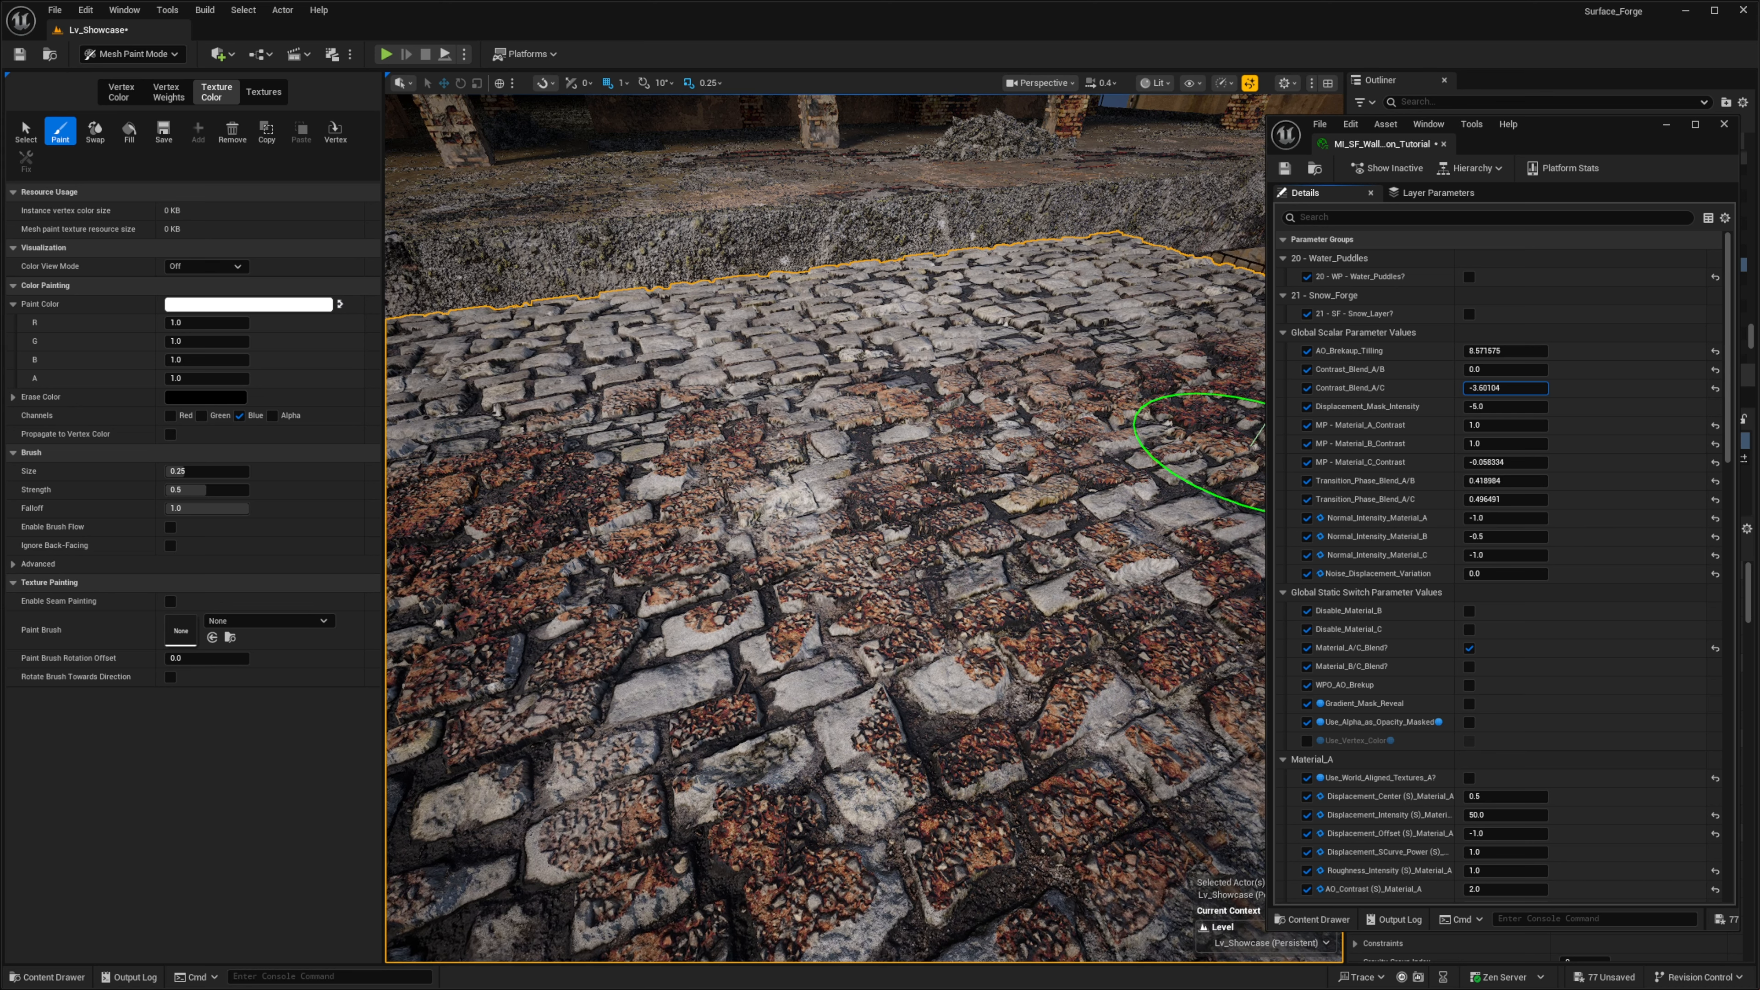
{"action": "left_click_drag", "start_coordinate": [1490, 389], "coordinate": [1510, 391]}
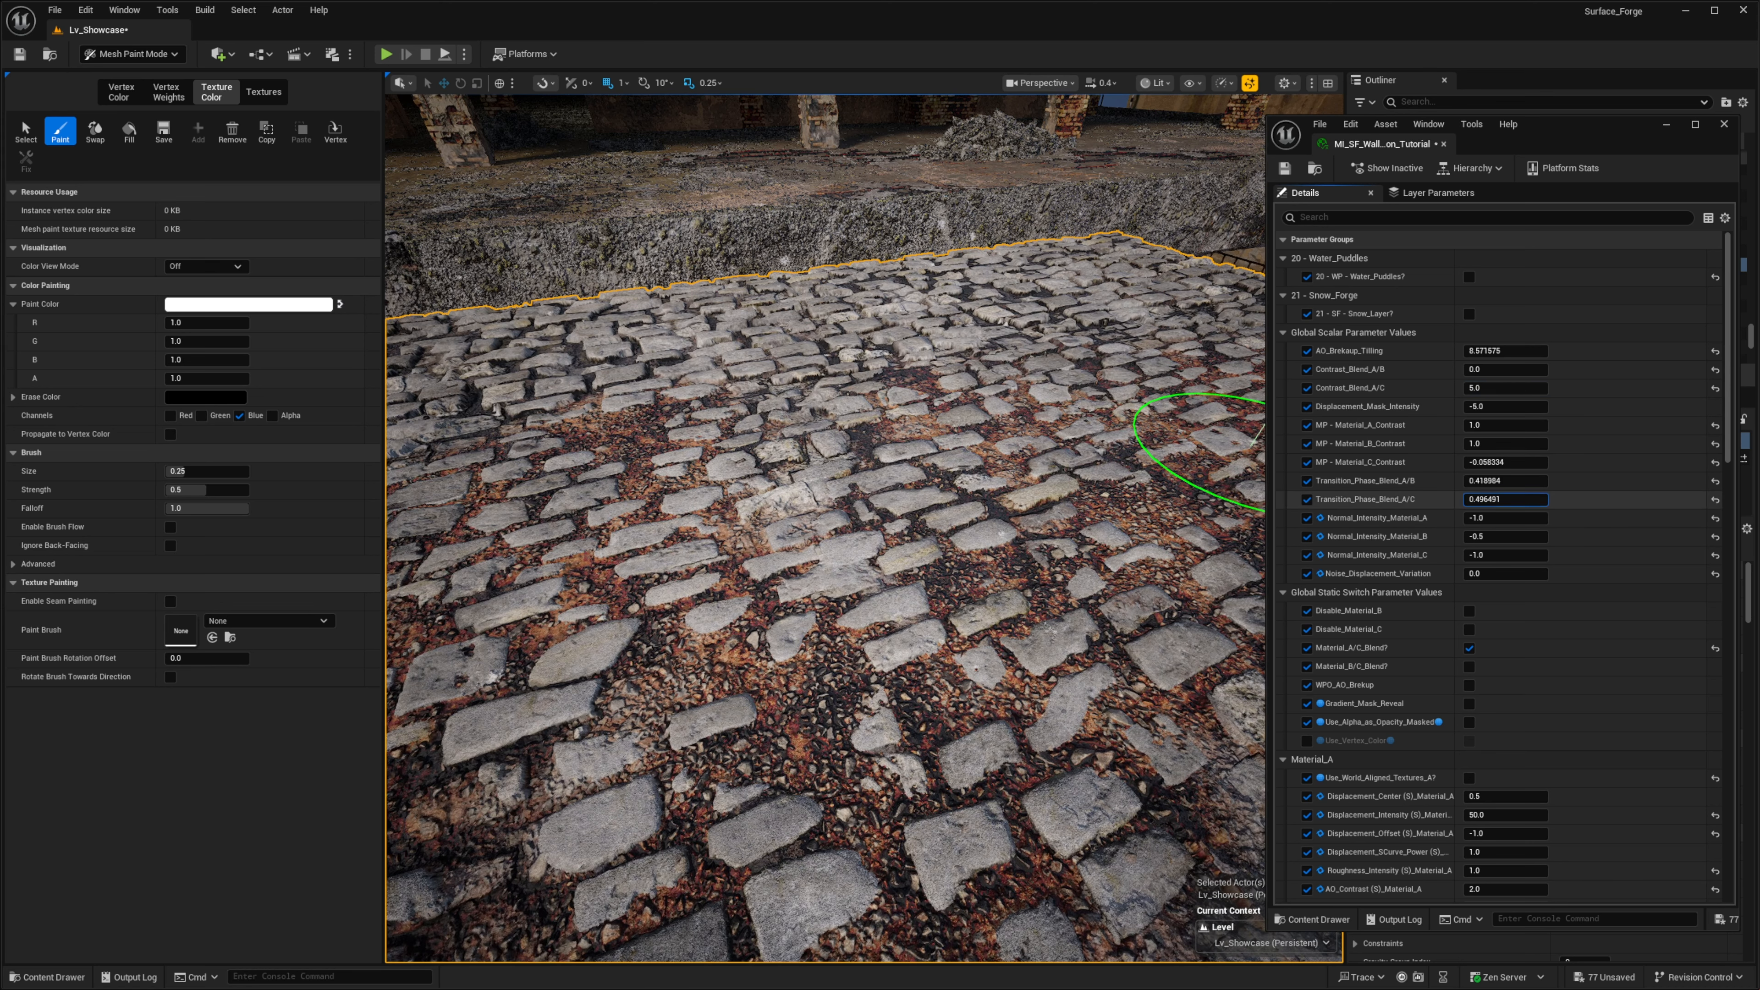
{"action": "mouse_move", "coordinate": [1506, 500]}
{"action": "left_mouse_down"}
{"action": "mouse_move", "coordinate": [1473, 500]}
{"action": "mouse_move", "coordinate": [1536, 499]}
{"action": "mouse_move", "coordinate": [1518, 499]}
{"action": "left_mouse_up"}
{"action": "mouse_move", "coordinate": [767, 569]}
{"action": "right_mouse_down"}
{"action": "mouse_move", "coordinate": [866, 610]}
{"action": "mouse_move", "coordinate": [849, 583]}
{"action": "mouse_move", "coordinate": [665, 596]}
{"action": "mouse_move", "coordinate": [727, 610]}
{"action": "right_mouse_up"}
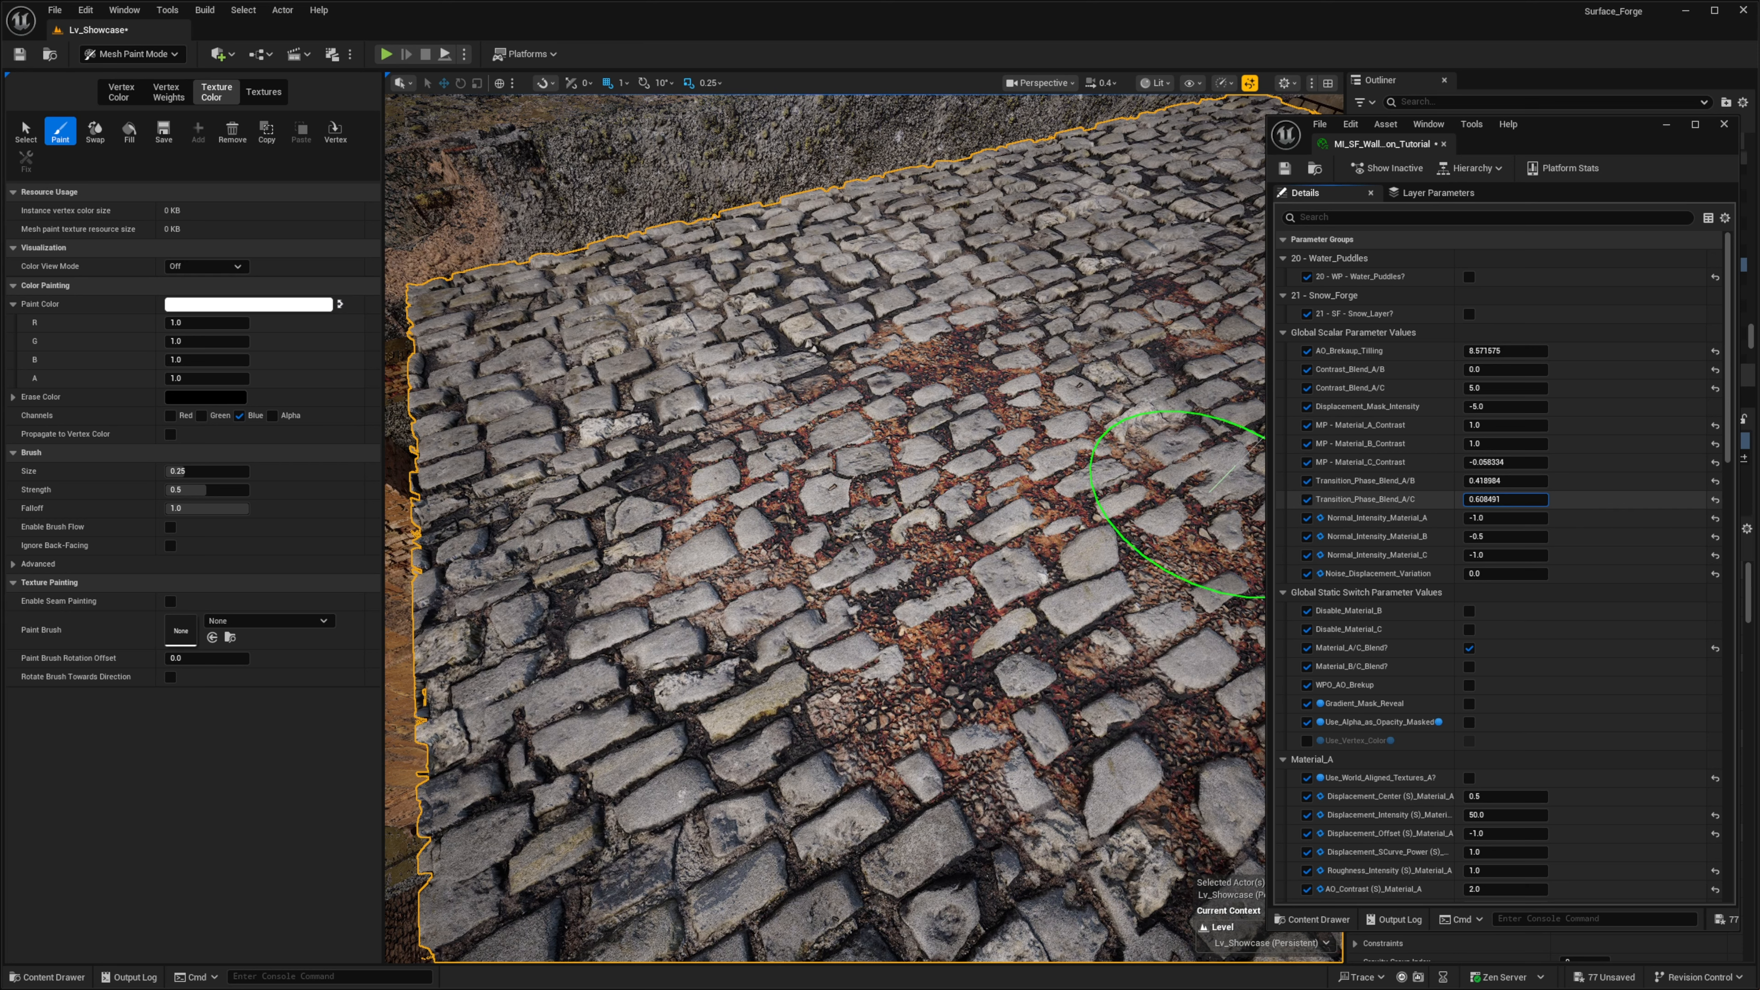
{"action": "mouse_move", "coordinate": [1505, 500]}
{"action": "left_mouse_down"}
{"action": "mouse_move", "coordinate": [1449, 499]}
{"action": "mouse_move", "coordinate": [1525, 499]}
{"action": "mouse_move", "coordinate": [1483, 500]}
{"action": "left_mouse_up"}
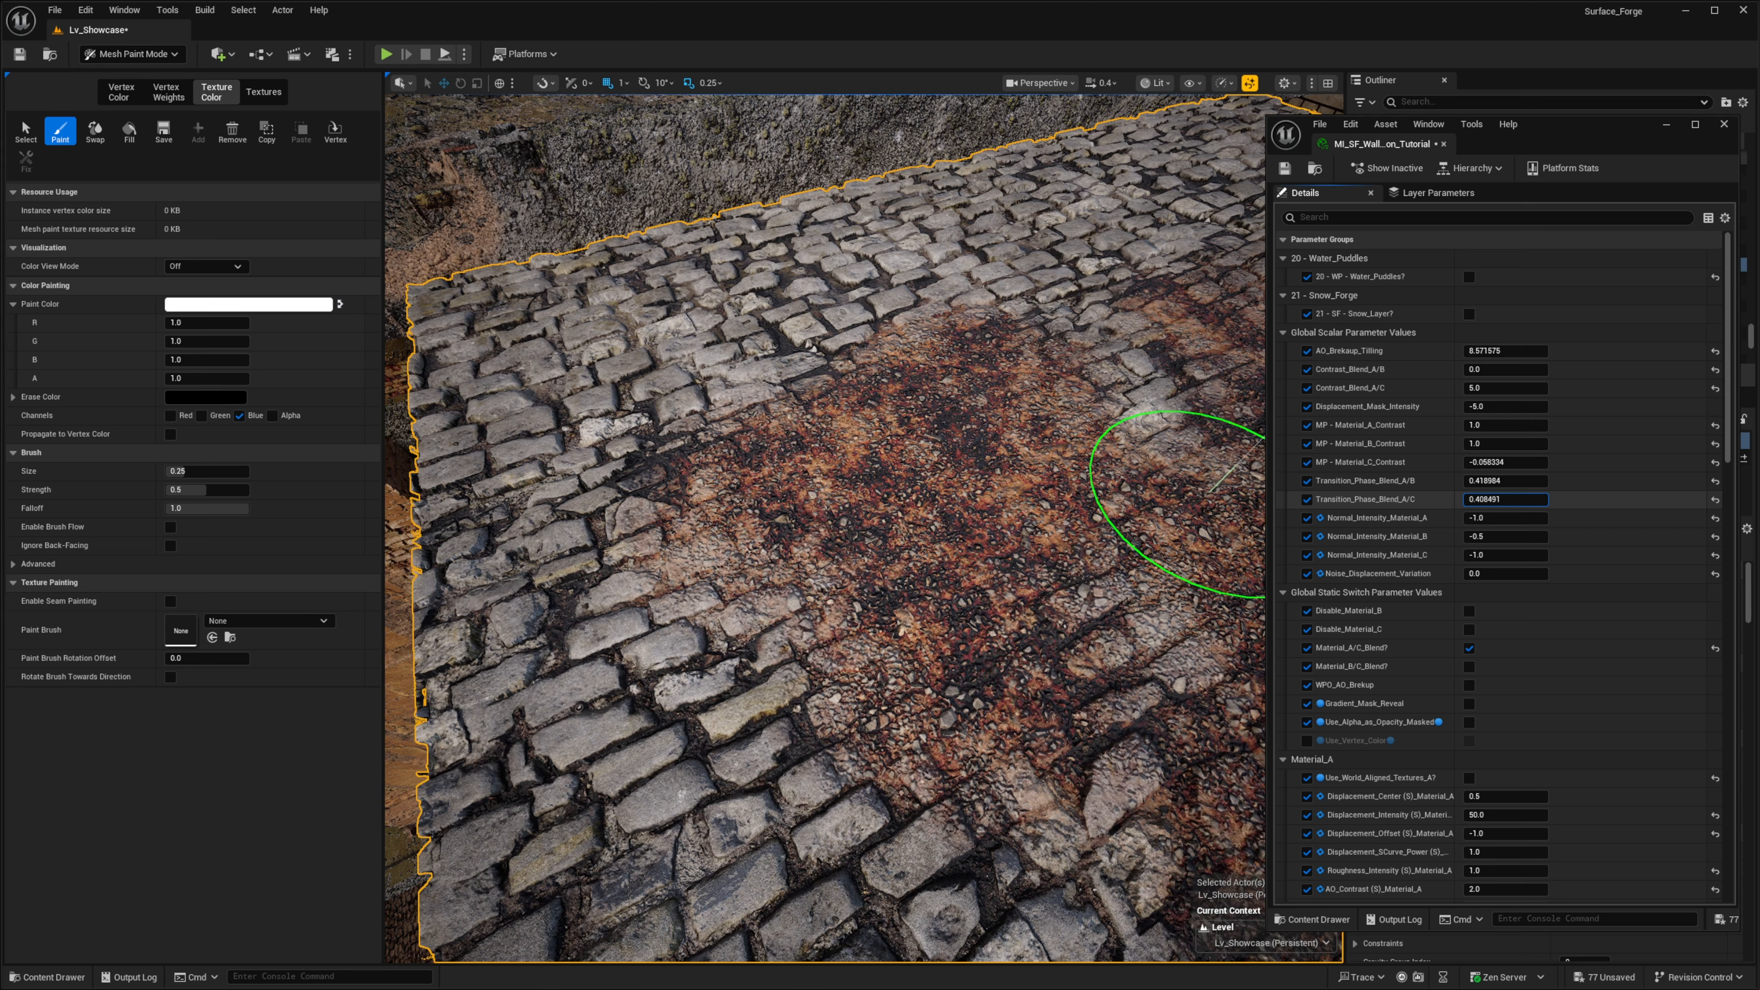
- Test Transition_Phase_Blend_A/C at 0 and set it to 0.5
{"action": "left_click", "coordinate": [1524, 501]}
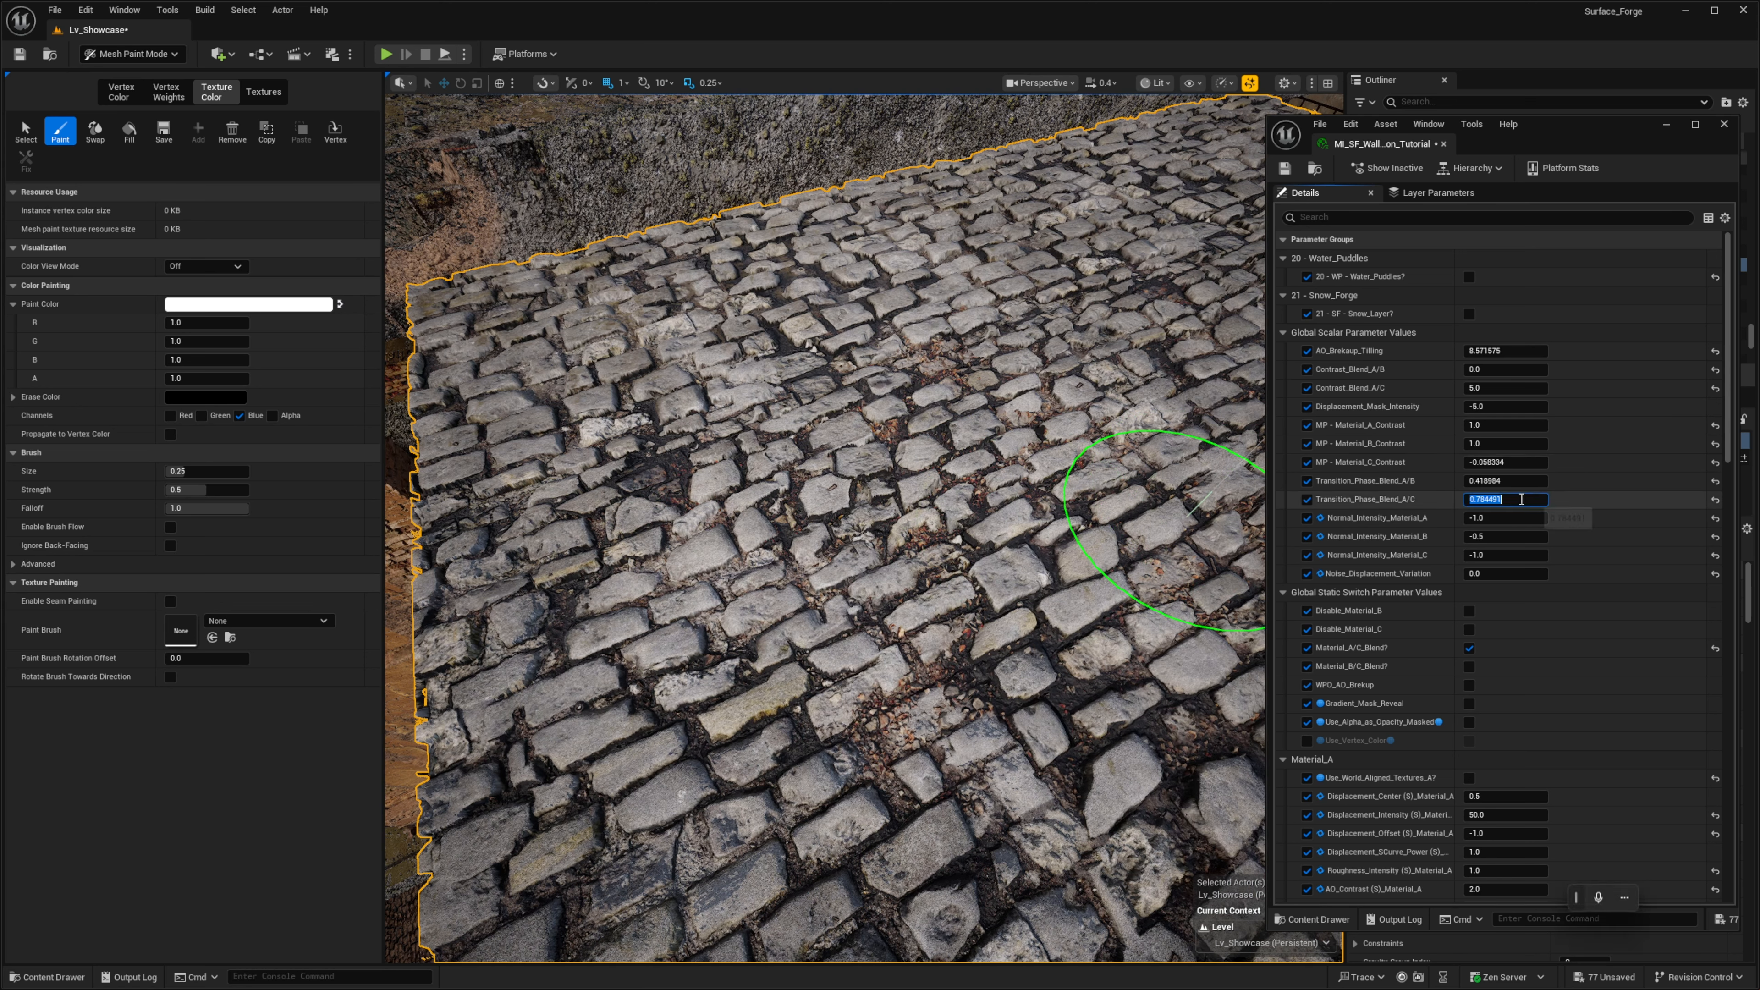
{"action": "type", "text": "0"}
{"action": "key", "text": "Return"}
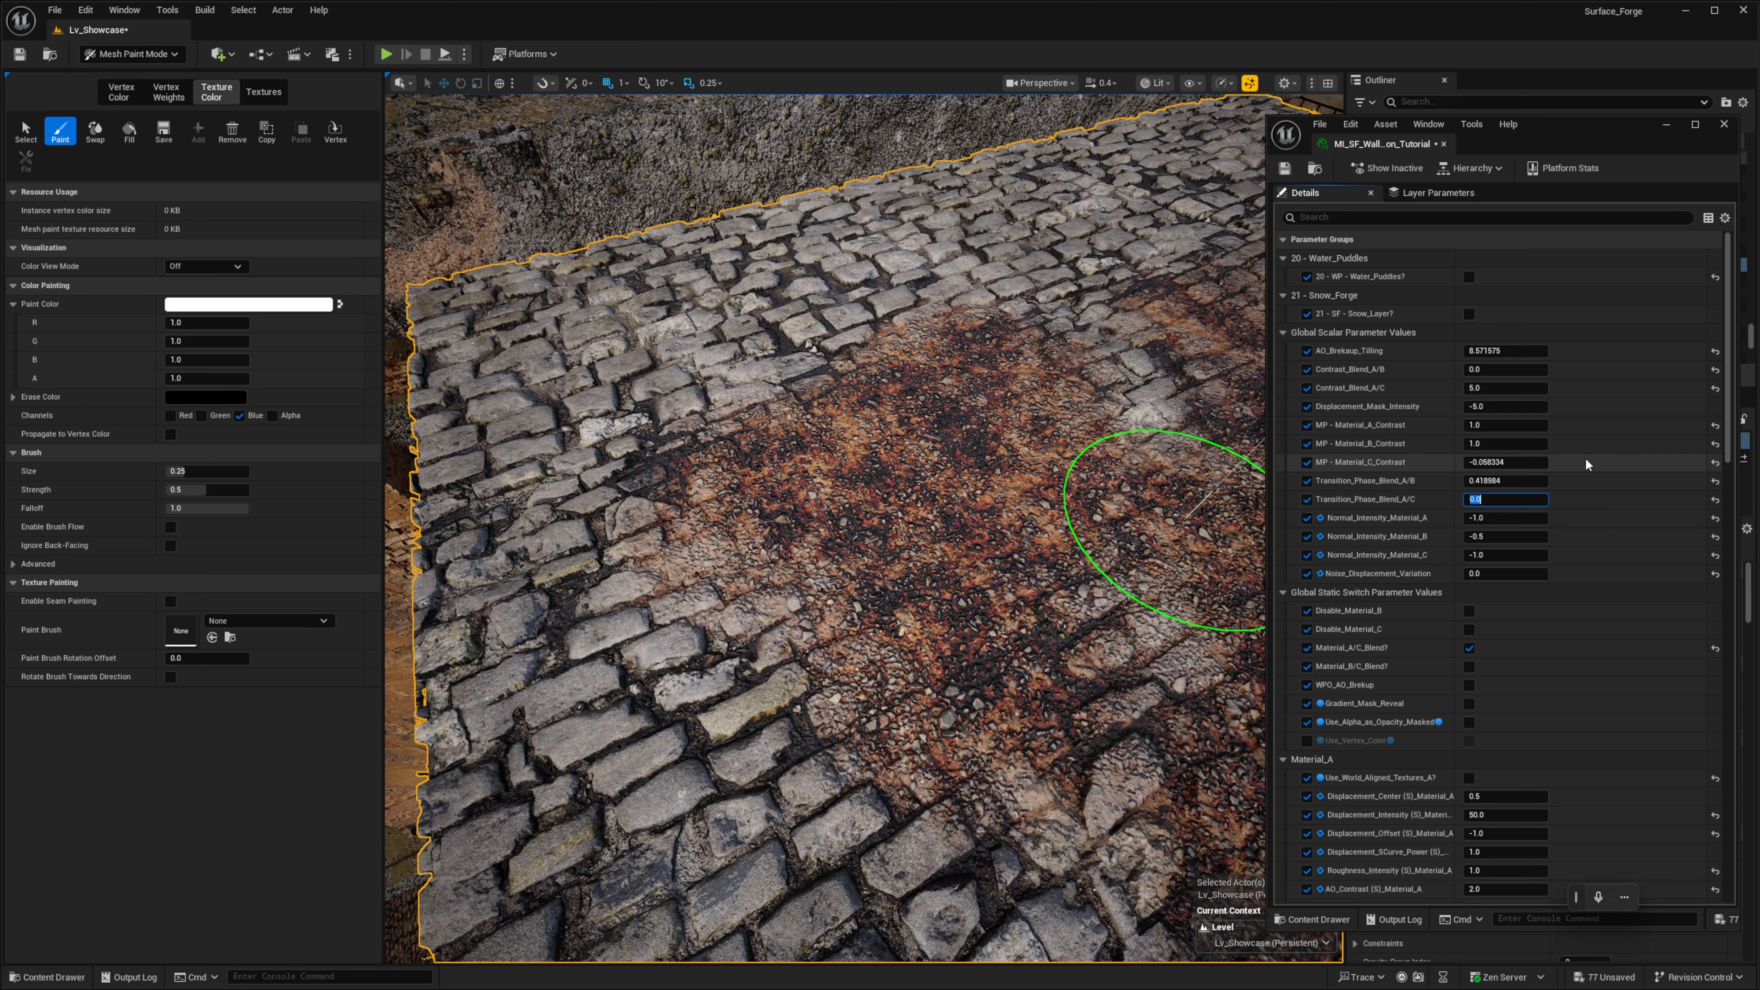
{"action": "type", "text": "0.5"}
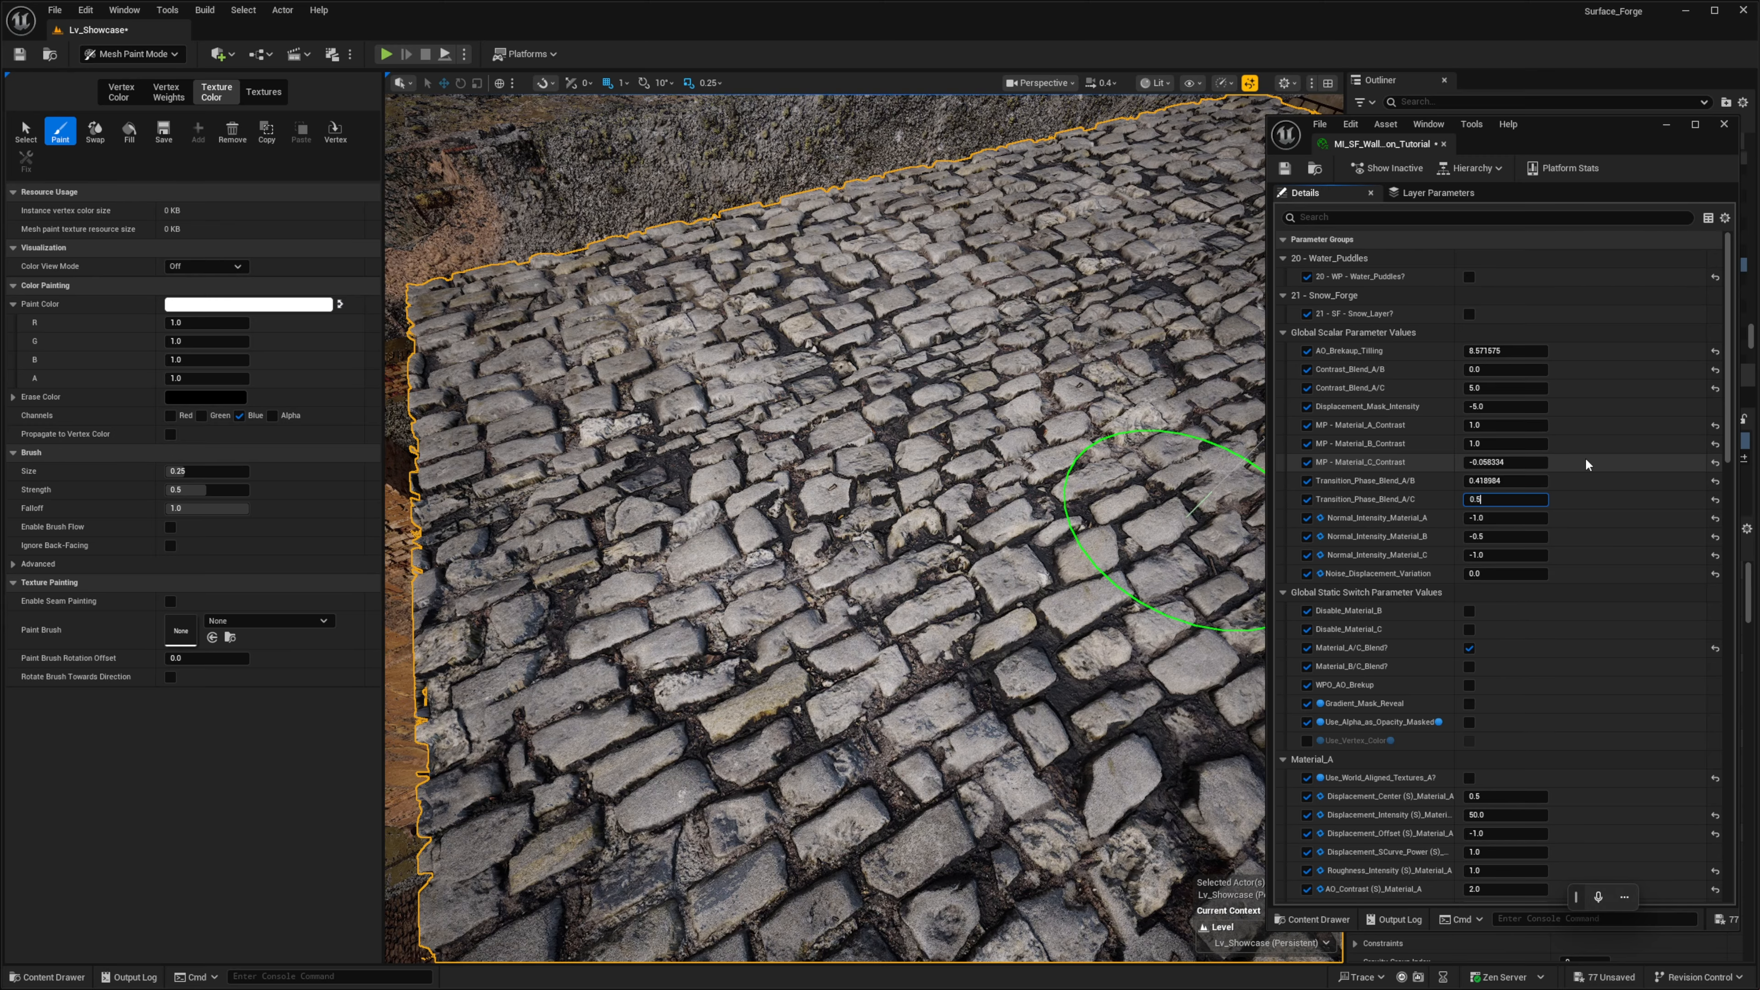
{"action": "key", "text": "Return"}
- Paint more of the blue channel over the edge of the concrete area to spread gravel between the cobblestones
{"action": "right_click_drag", "start_coordinate": [883, 452], "coordinate": [847, 628]}
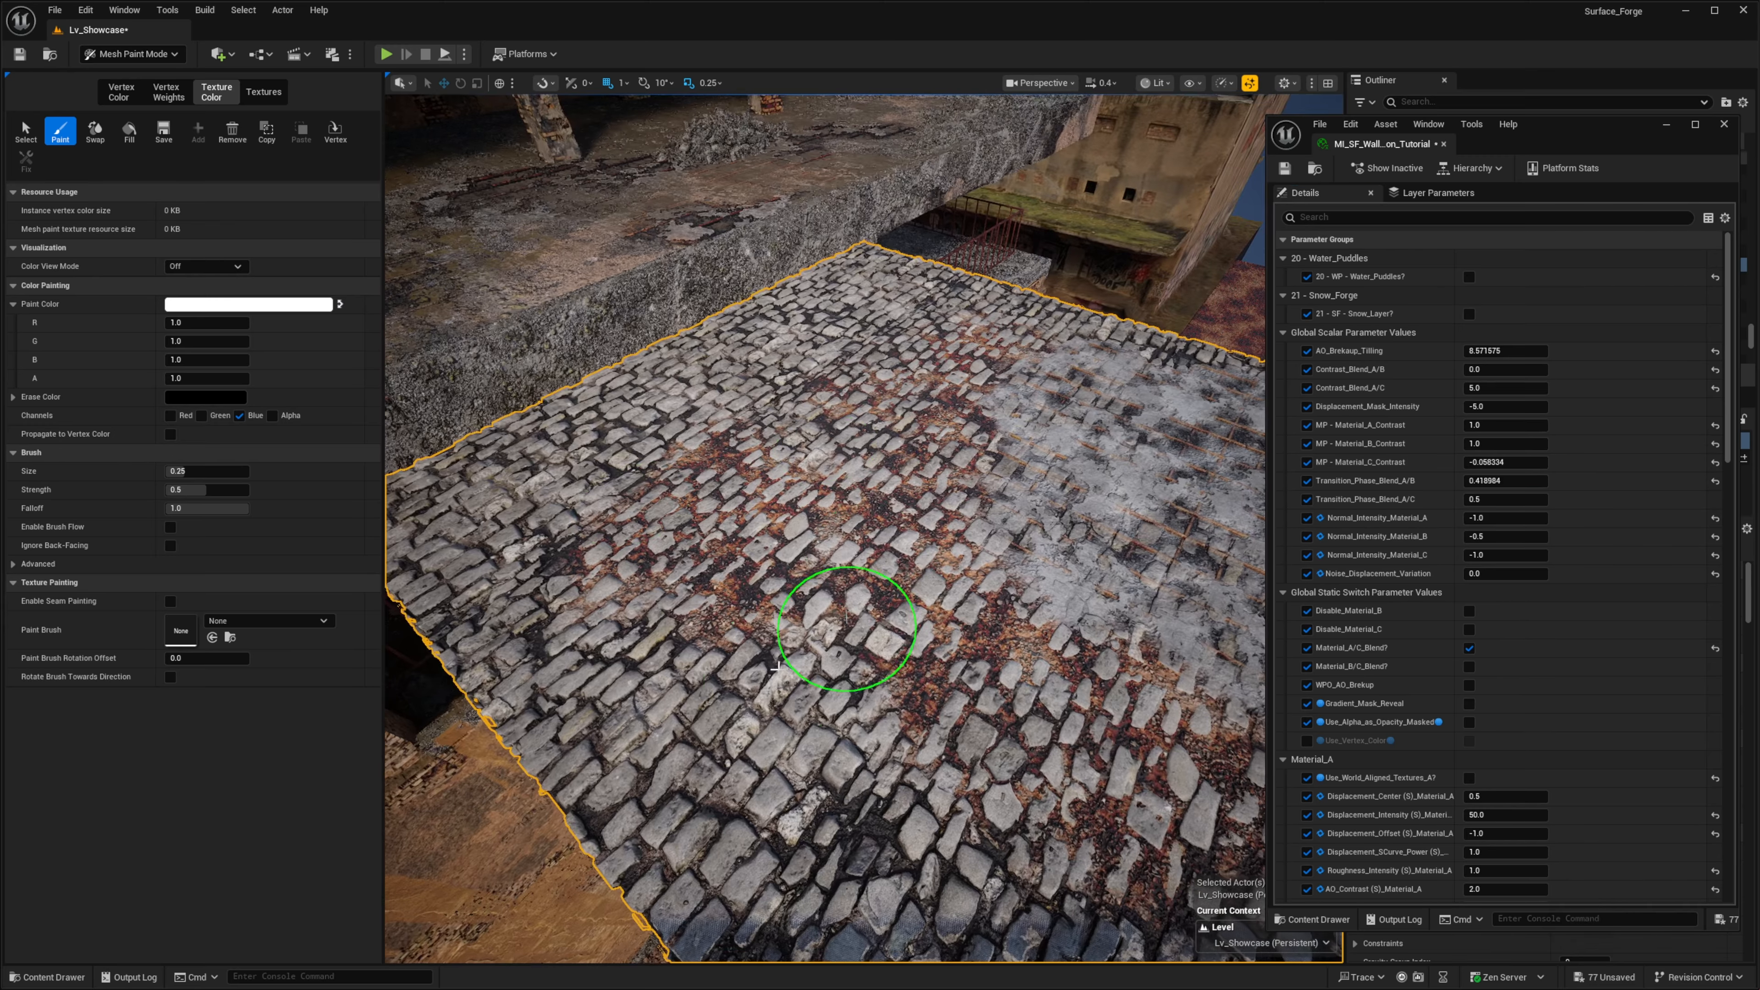
{"action": "right_click_drag", "start_coordinate": [842, 711], "coordinate": [884, 661]}
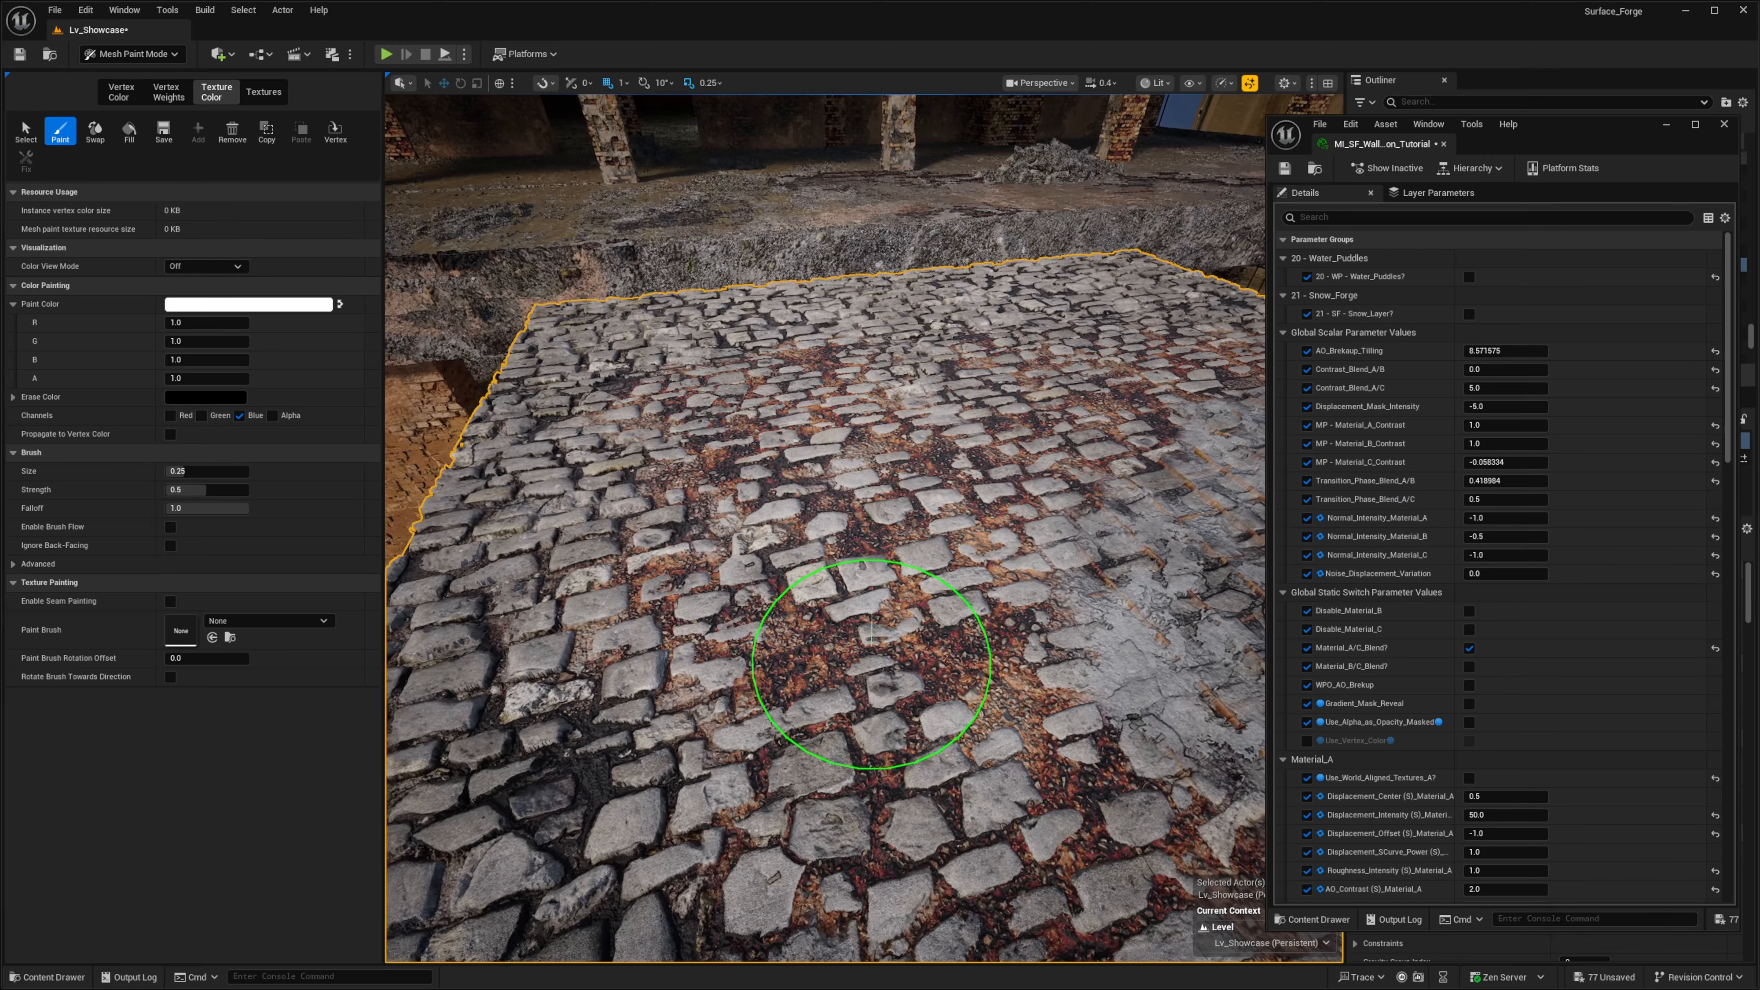
{"action": "scroll", "coordinate": [1480, 591], "scroll_direction": "down", "scroll_amount": 5}
{"action": "right_click_drag", "start_coordinate": [1025, 597], "coordinate": [478, 426]}
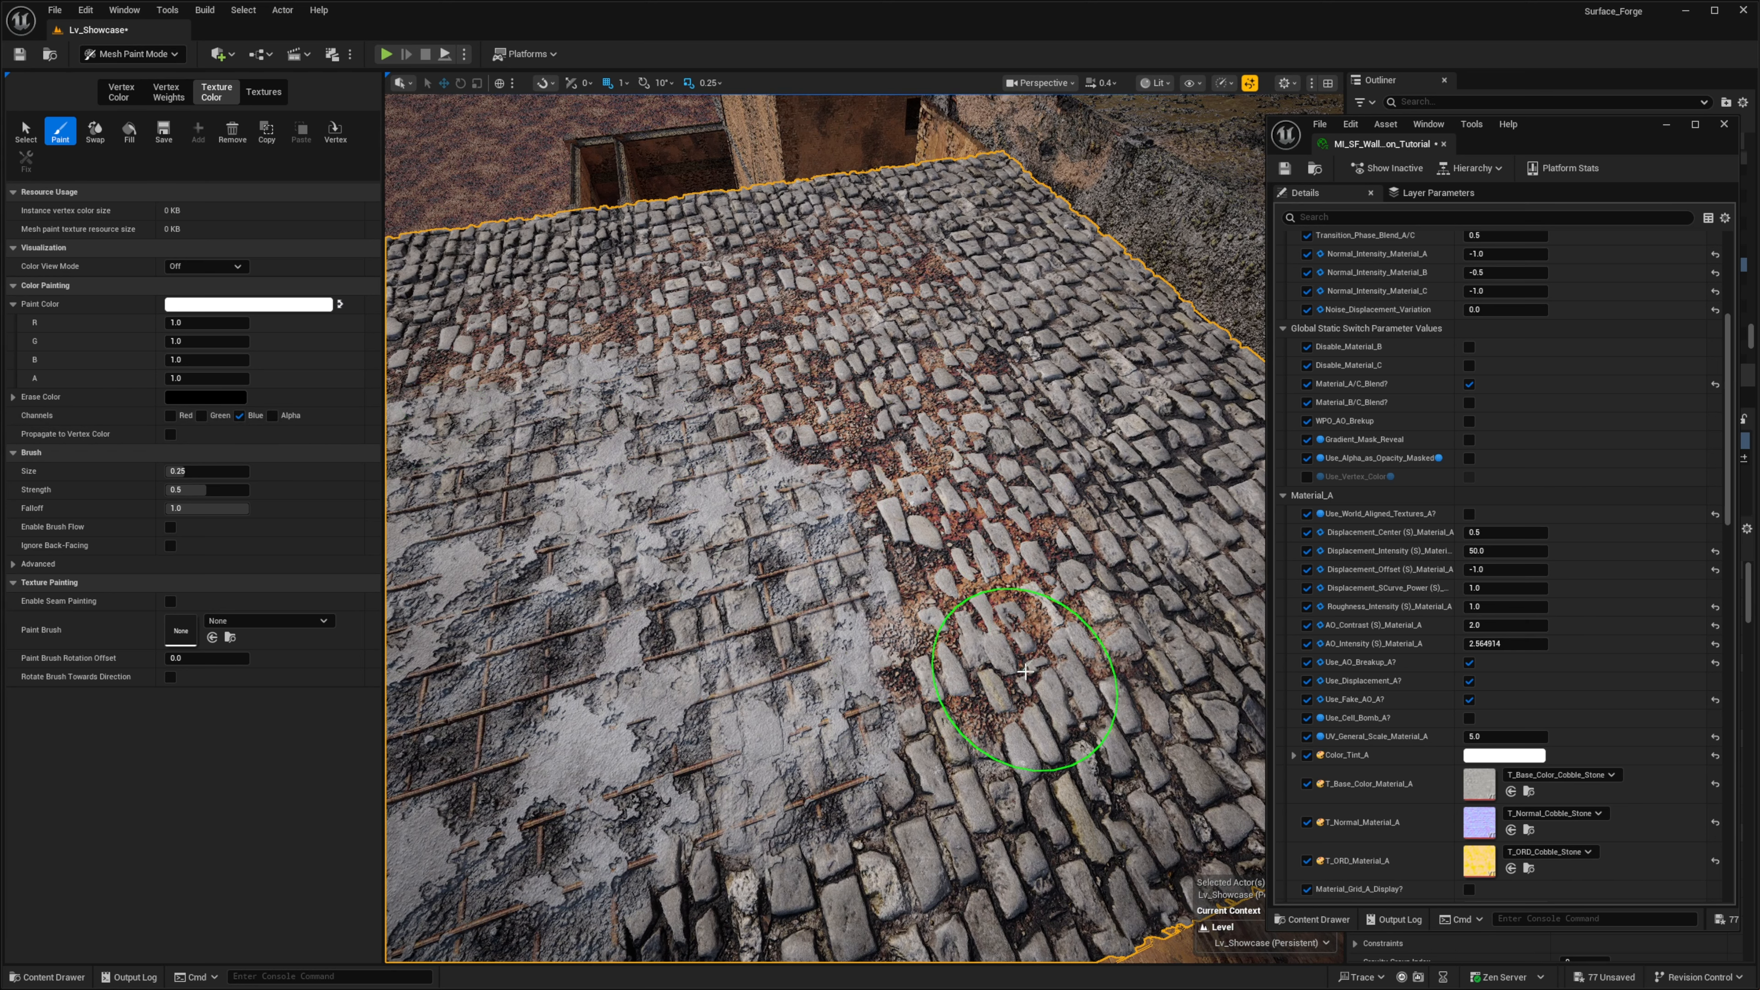
{"action": "mouse_move", "coordinate": [771, 737]}
{"action": "left_mouse_down"}
{"action": "mouse_move", "coordinate": [629, 746]}
{"action": "mouse_move", "coordinate": [719, 696]}
{"action": "mouse_move", "coordinate": [685, 498]}
{"action": "left_mouse_up"}
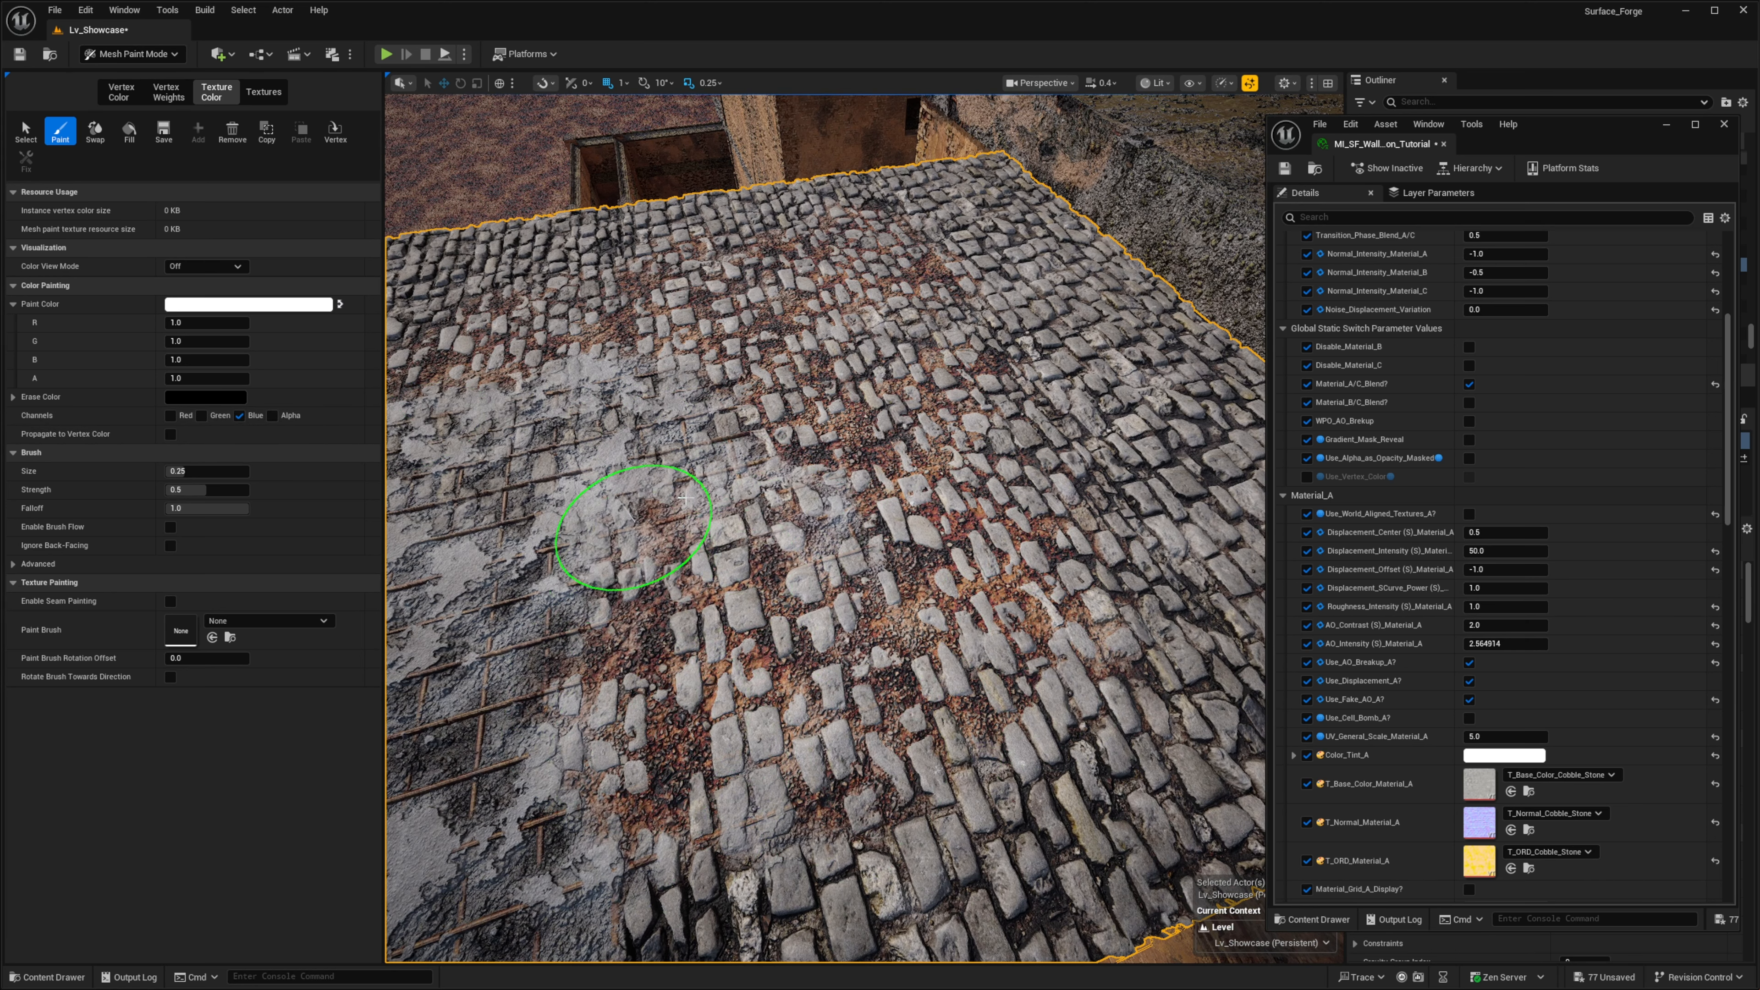
- Try the green and blue paint channels together, then switch the floor's color painting to the red channel alone
{"action": "left_click", "coordinate": [201, 416]}
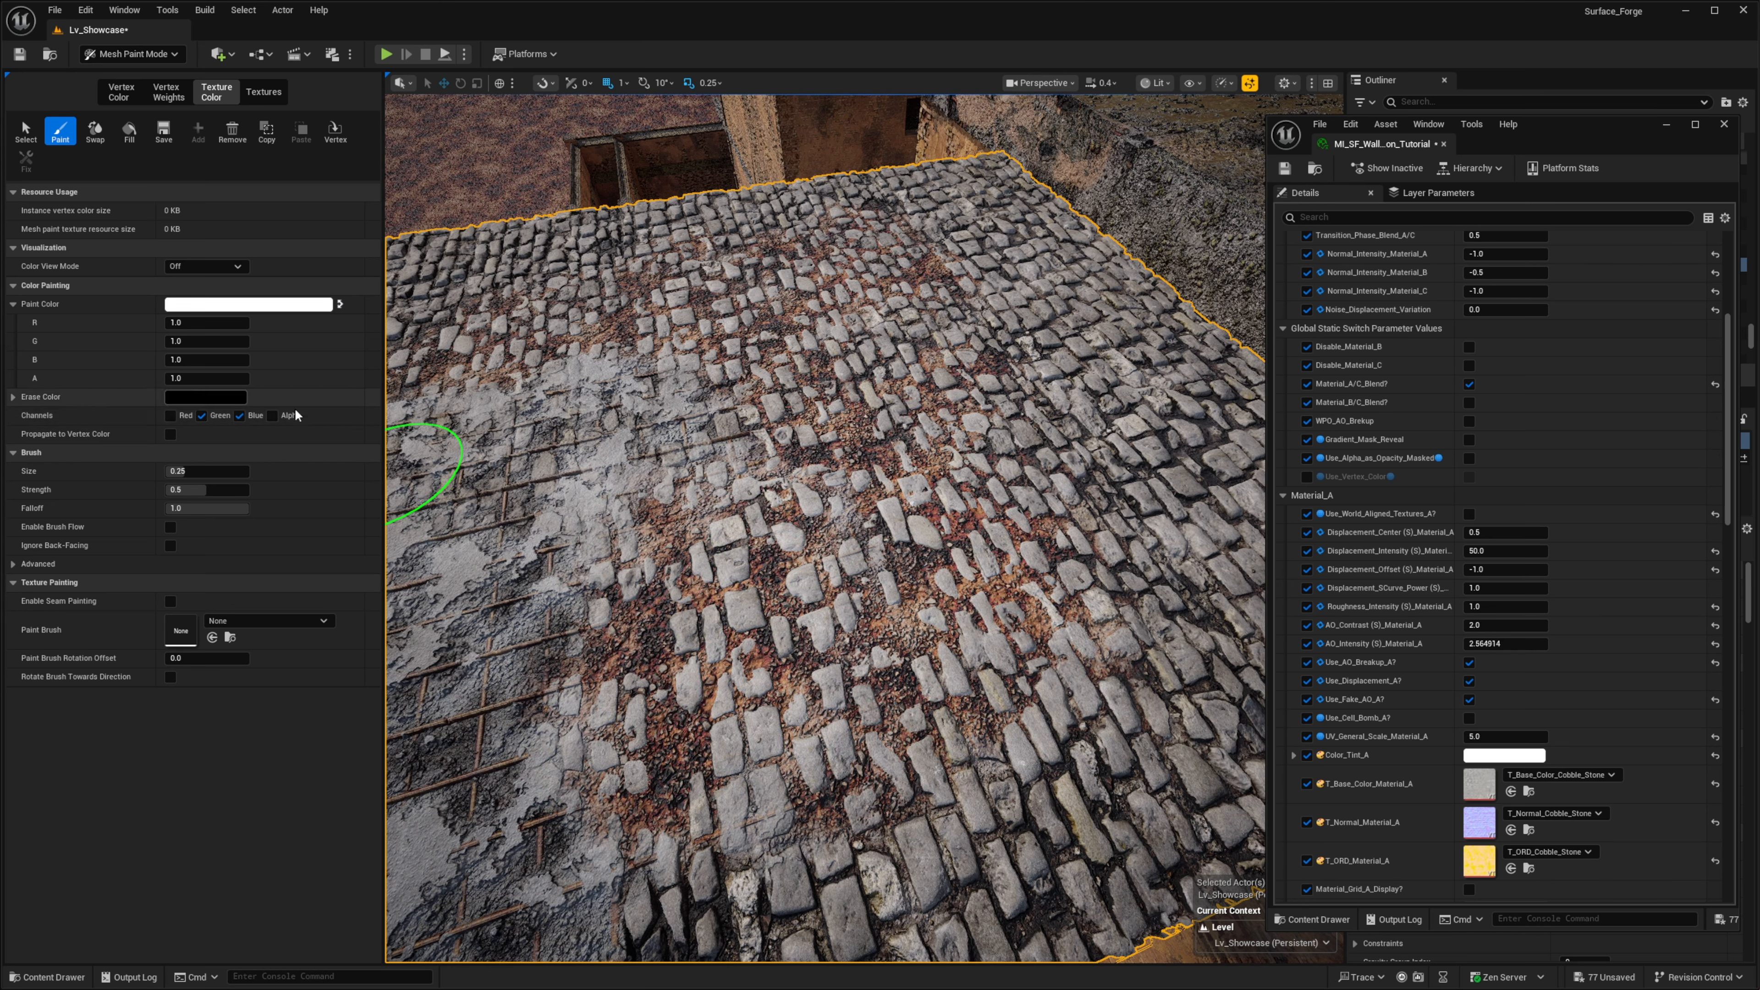
{"action": "right_click_drag", "start_coordinate": [619, 789], "coordinate": [735, 565]}
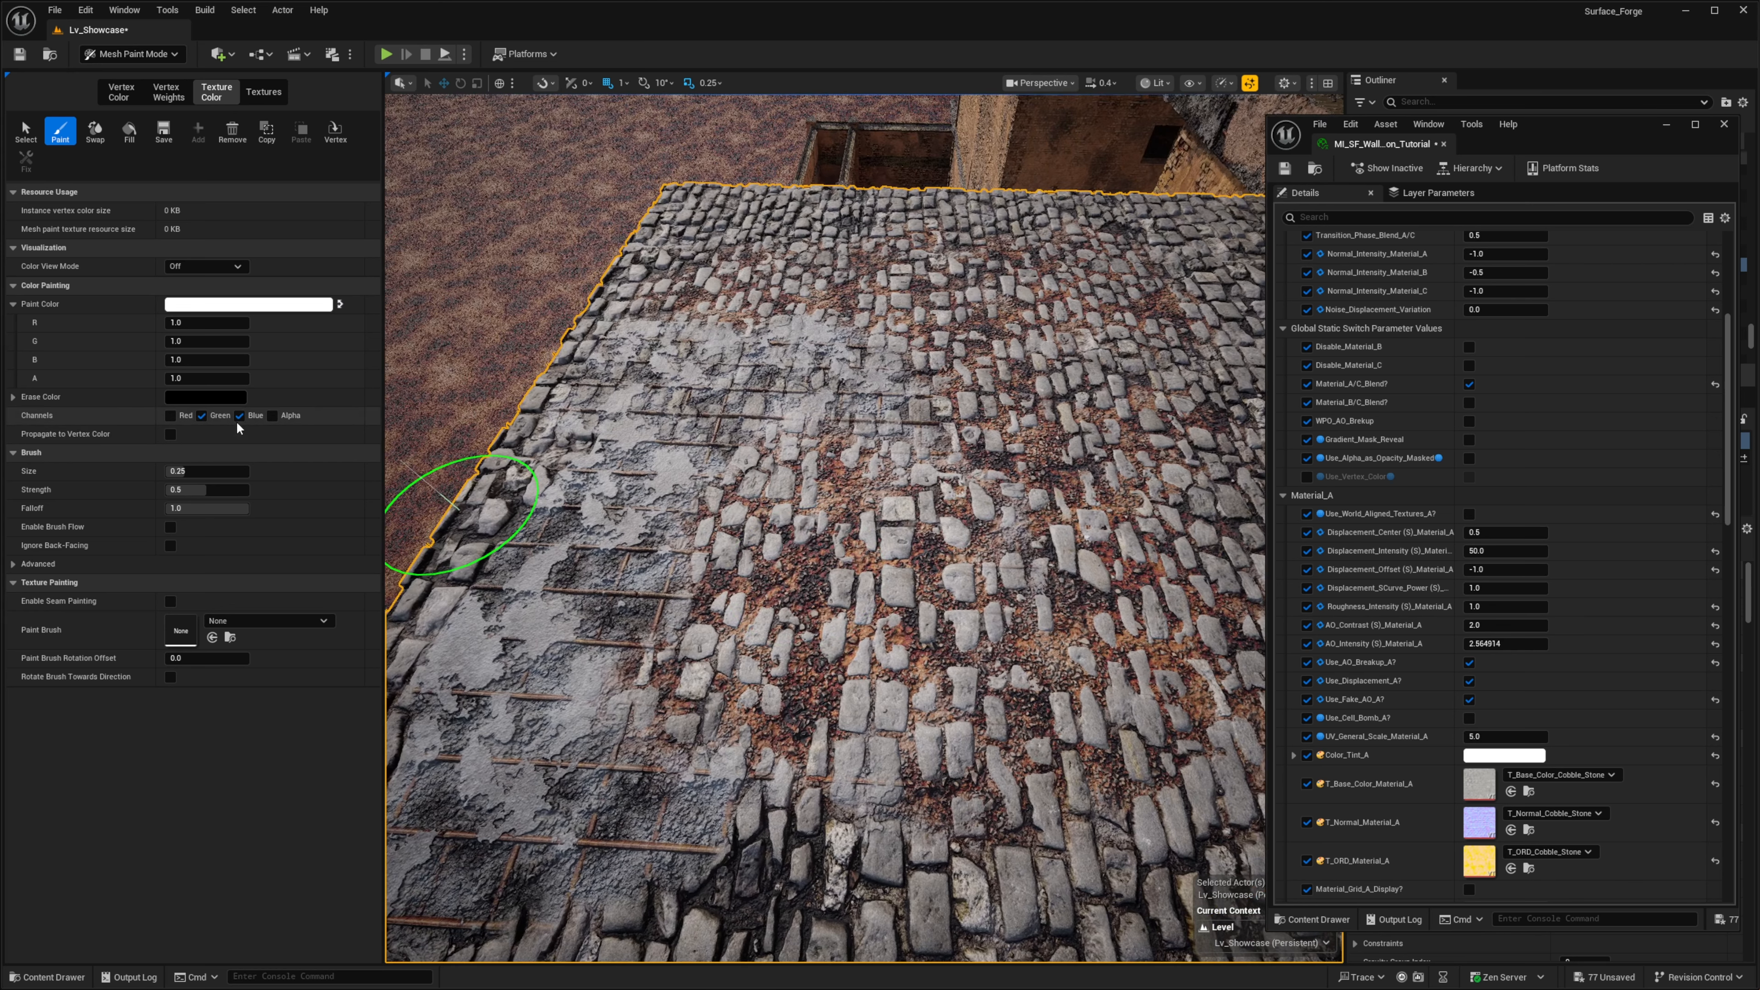
{"action": "left_click", "coordinate": [171, 417]}
{"action": "left_click", "coordinate": [200, 416]}
{"action": "right_click_drag", "start_coordinate": [555, 421], "coordinate": [963, 527]}
{"action": "left_click", "coordinate": [988, 602]}
{"action": "mouse_move", "coordinate": [981, 610]}
{"action": "right_mouse_down"}
{"action": "mouse_move", "coordinate": [955, 692]}
{"action": "mouse_move", "coordinate": [922, 704]}
{"action": "right_mouse_up"}
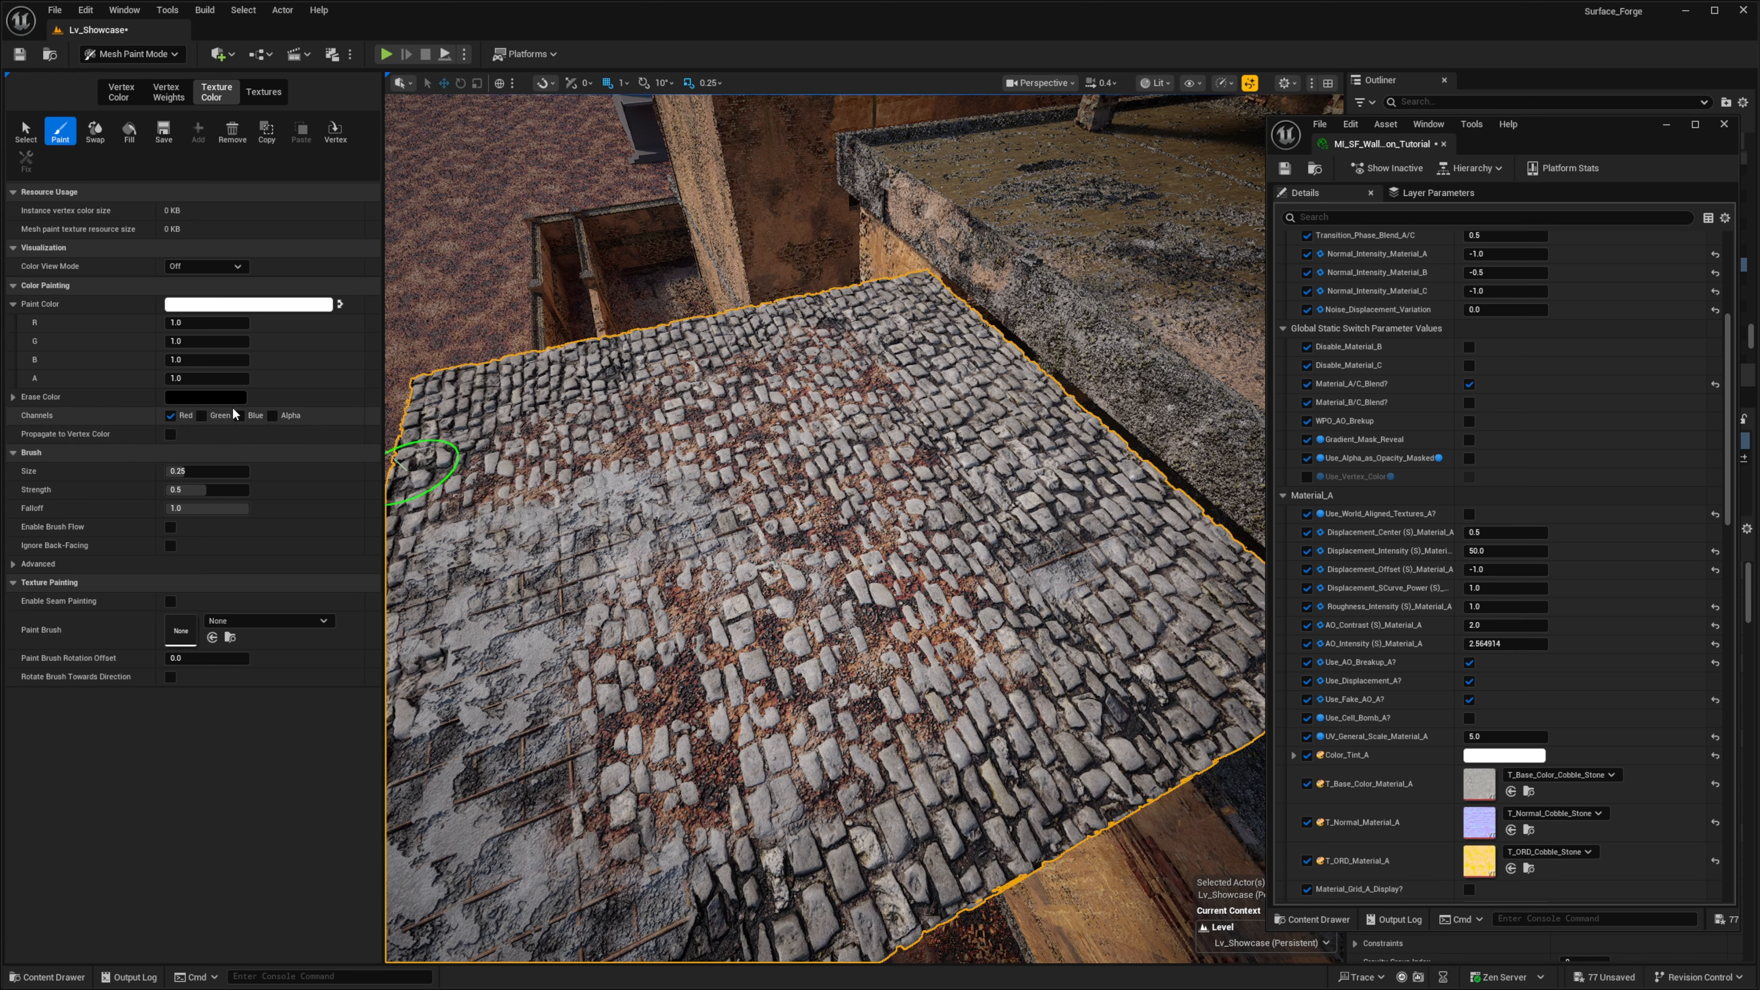
- Make alpha the only active paint channel and inspect the gravel-blended cobblestone floor up close
{"action": "right_click_drag", "start_coordinate": [863, 552], "coordinate": [867, 382]}
{"action": "key", "text": "w"}
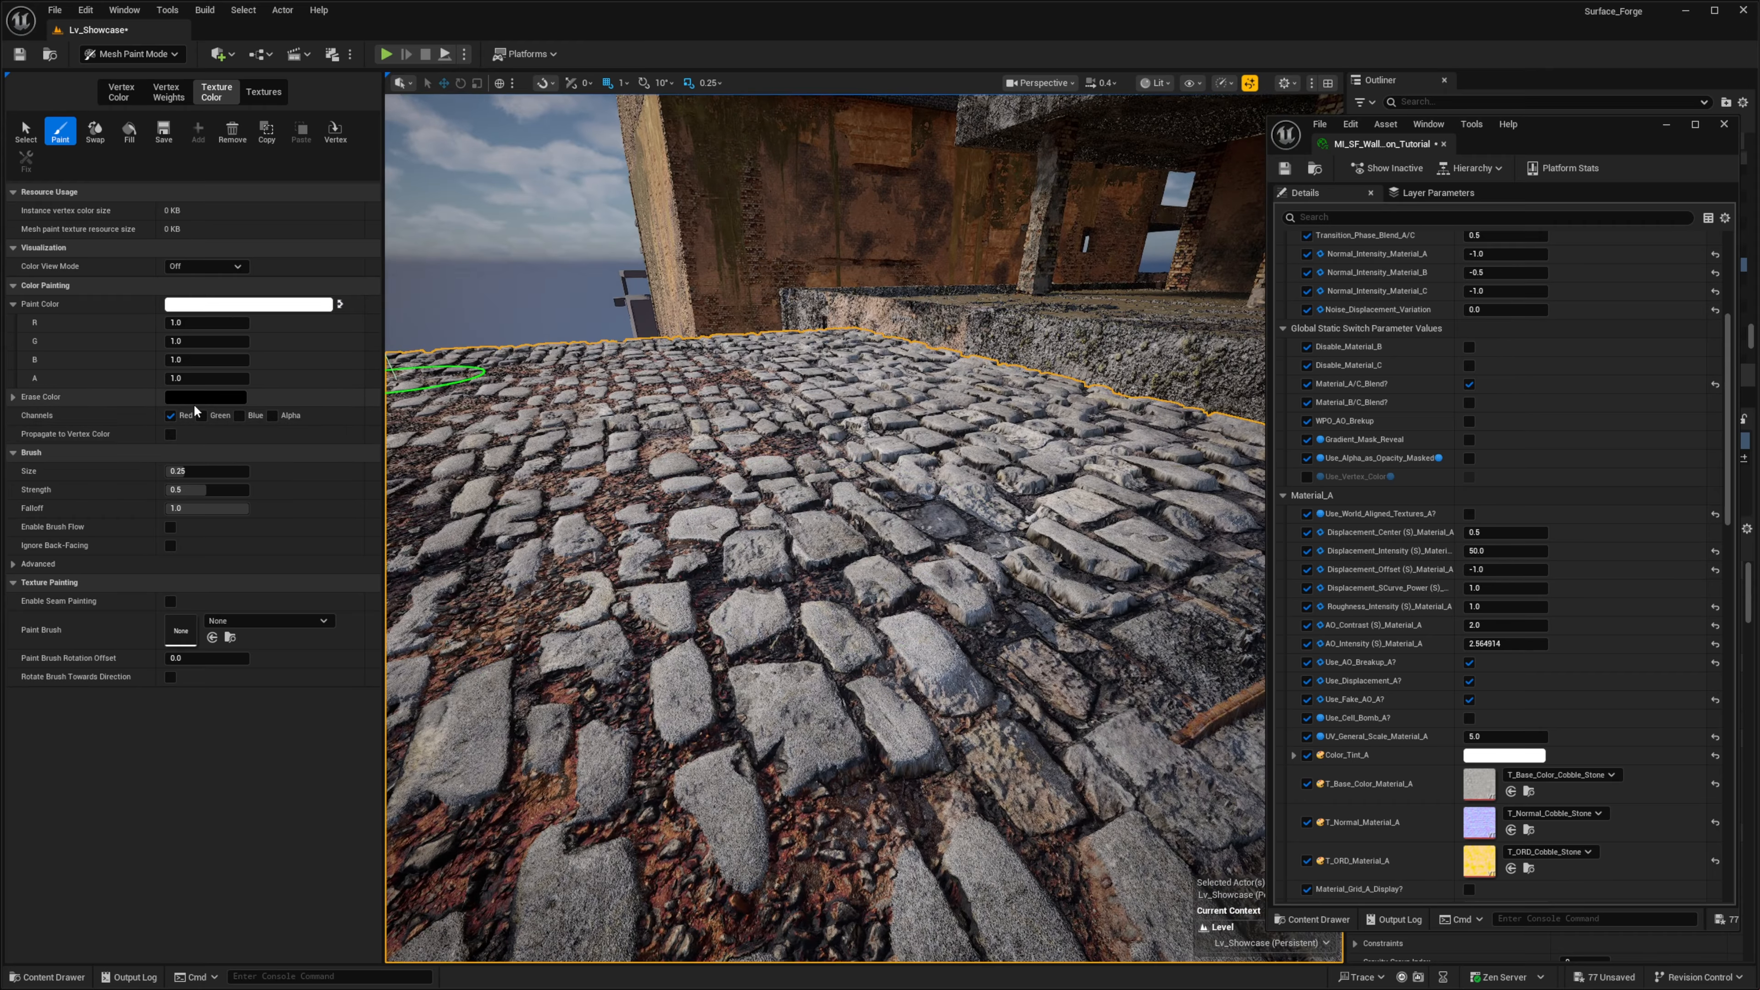
{"action": "left_click", "coordinate": [182, 415]}
{"action": "left_click", "coordinate": [273, 417]}
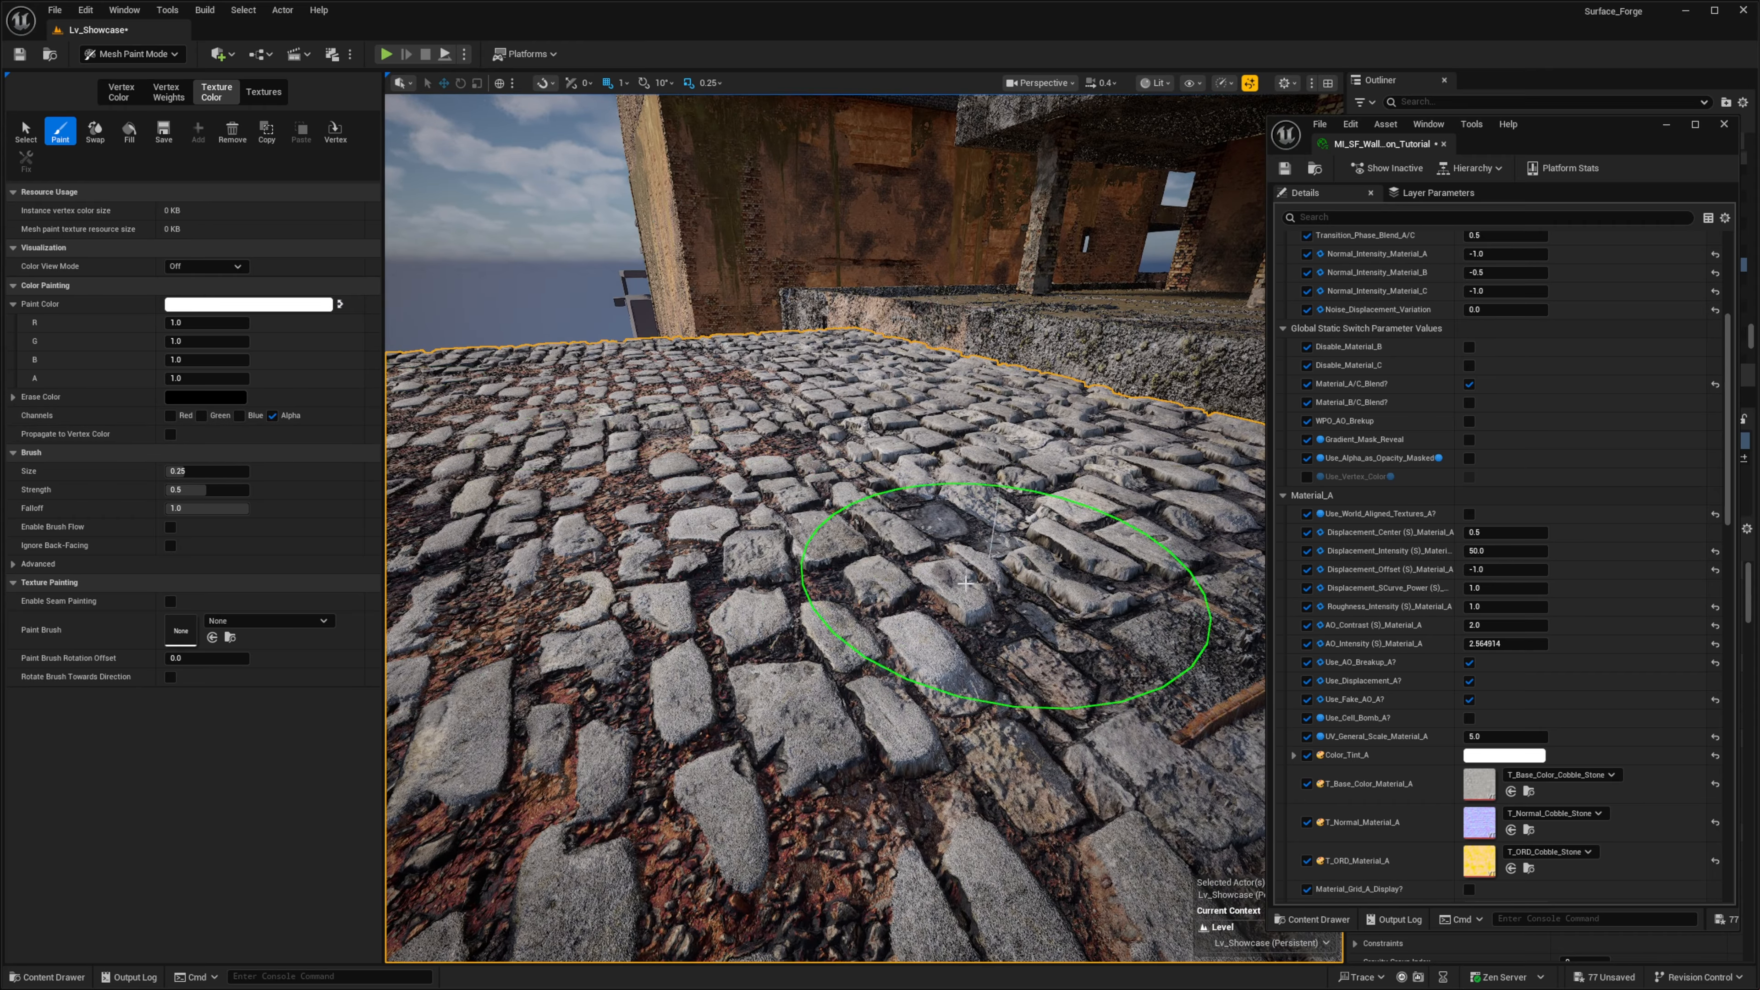
{"action": "mouse_move", "coordinate": [966, 584]}
{"action": "left_mouse_down"}
{"action": "mouse_move", "coordinate": [731, 595]}
{"action": "mouse_move", "coordinate": [973, 570]}
{"action": "mouse_move", "coordinate": [600, 683]}
{"action": "mouse_move", "coordinate": [745, 441]}
{"action": "mouse_move", "coordinate": [769, 537]}
{"action": "left_mouse_up"}
{"action": "key", "text": "s"}
{"action": "right_click_drag", "start_coordinate": [769, 537], "coordinate": [623, 544]}
{"action": "mouse_move", "coordinate": [665, 624]}
{"action": "left_mouse_down"}
{"action": "mouse_move", "coordinate": [688, 460]}
{"action": "mouse_move", "coordinate": [827, 713]}
{"action": "mouse_move", "coordinate": [944, 447]}
{"action": "left_mouse_up"}
{"action": "left_click_drag", "start_coordinate": [614, 563], "coordinate": [932, 786]}
{"action": "right_click_drag", "start_coordinate": [932, 787], "coordinate": [932, 776]}
{"action": "key", "text": "s"}
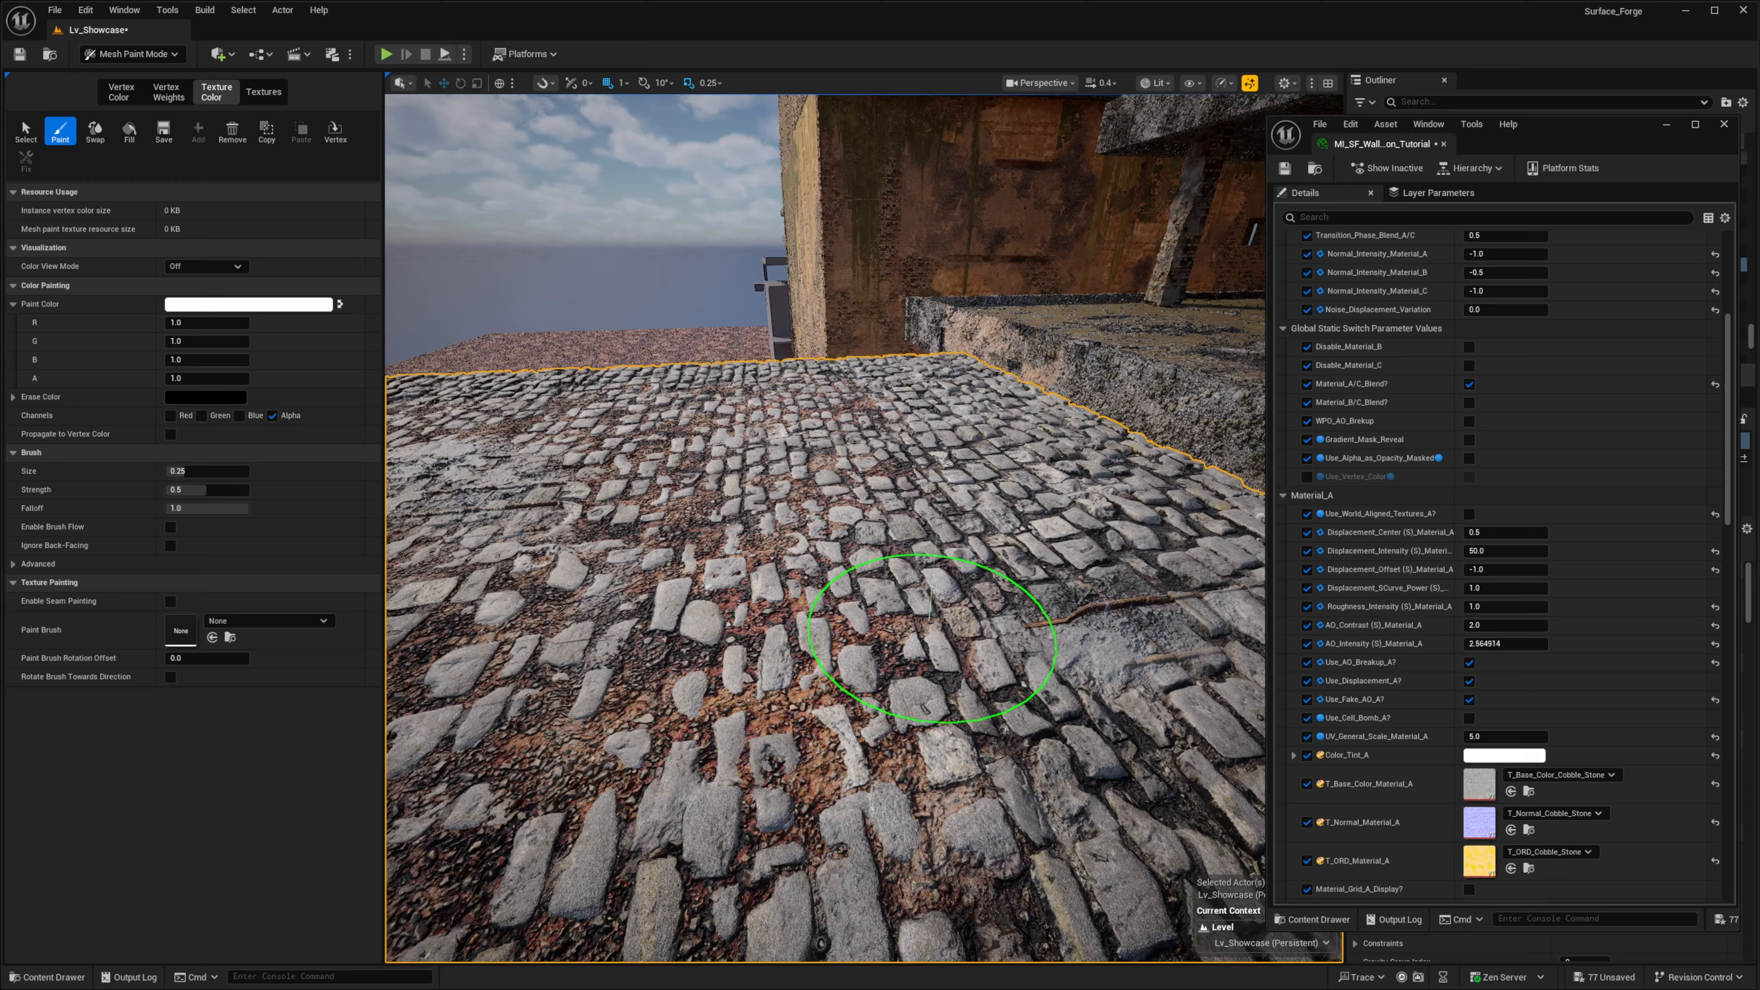
{"action": "left_click_drag", "start_coordinate": [932, 645], "coordinate": [1100, 672]}
{"action": "right_click_drag", "start_coordinate": [1101, 673], "coordinate": [971, 669]}
- Enable Use_Alpha_as_Opacity_Masked in the material instance's global static switches
{"action": "scroll", "coordinate": [1403, 672], "scroll_direction": "down", "scroll_amount": 2}
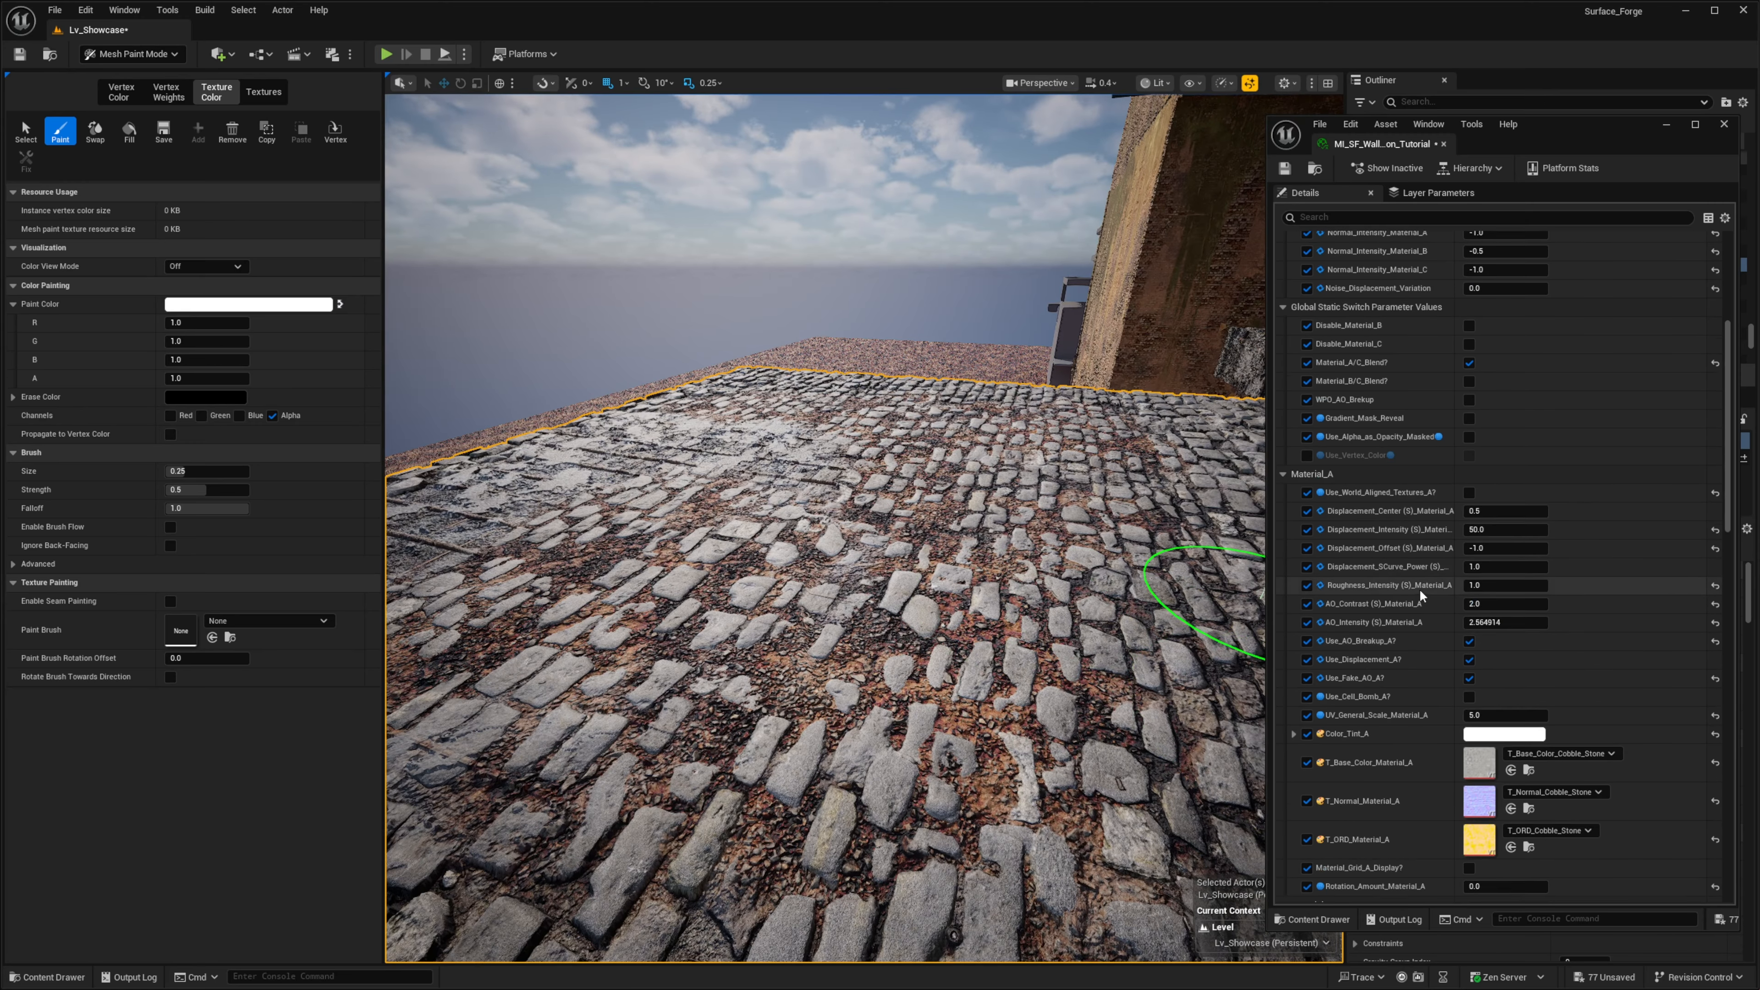
{"action": "scroll", "coordinate": [1421, 594], "scroll_direction": "up", "scroll_amount": 5}
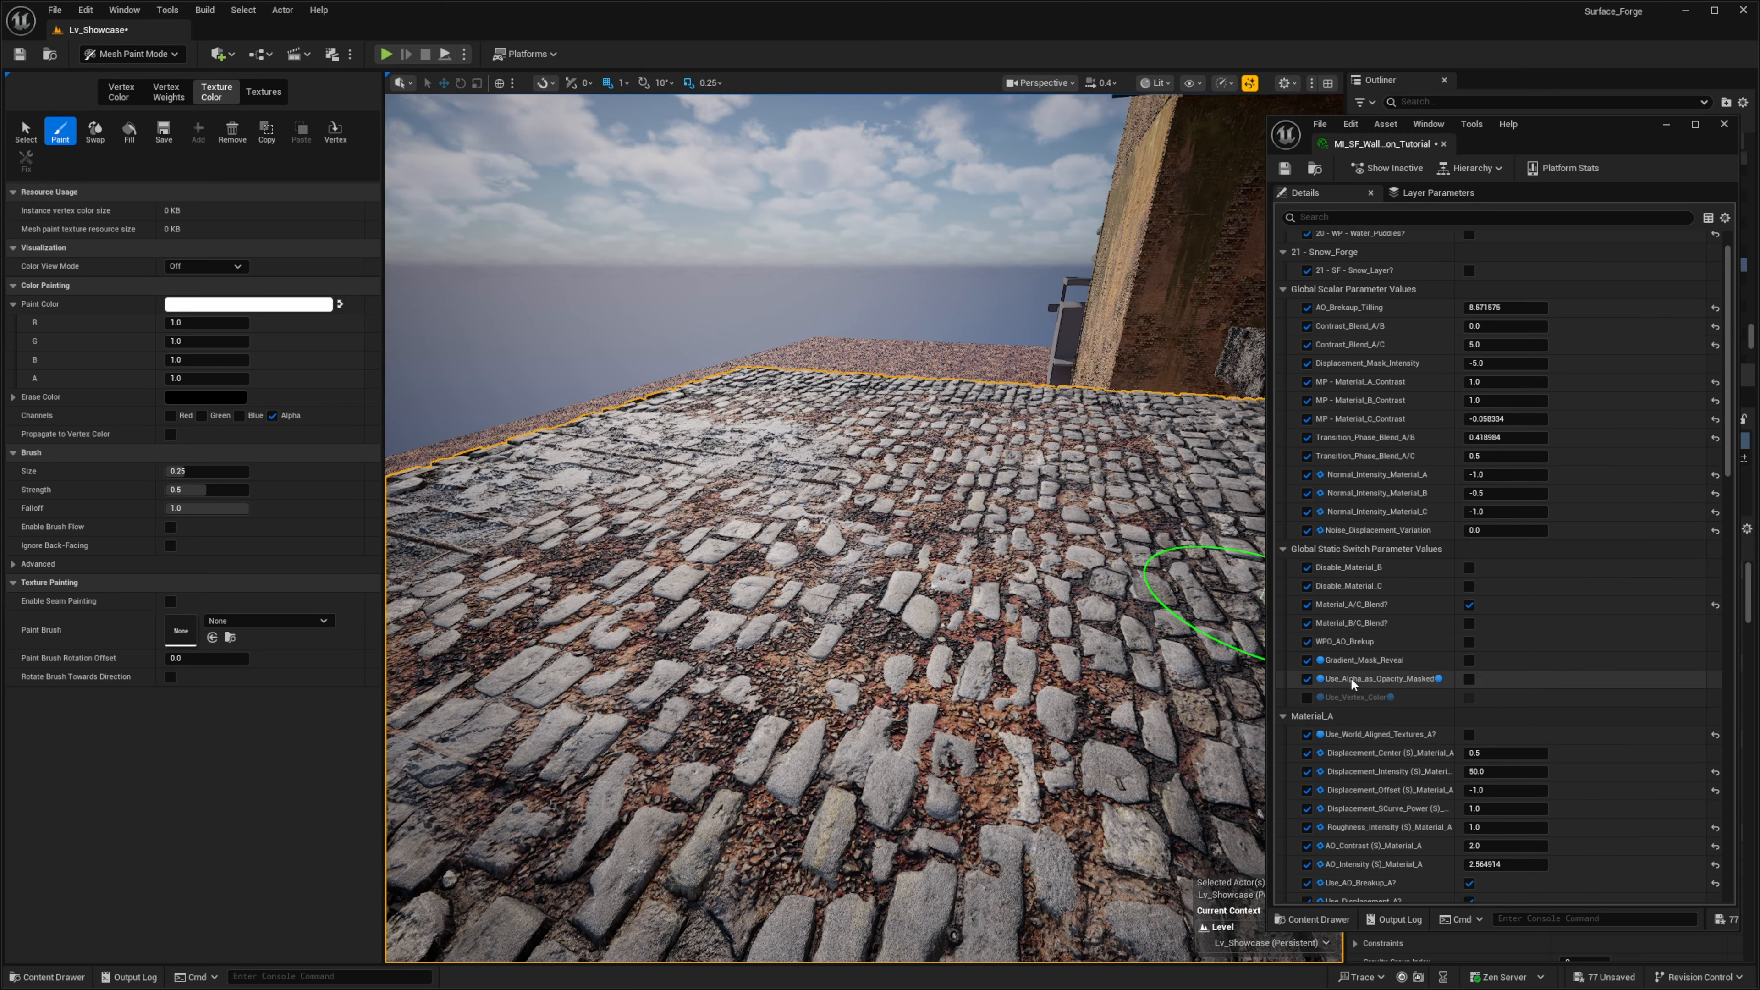
{"action": "scroll", "coordinate": [1351, 677], "scroll_direction": "down", "scroll_amount": 2}
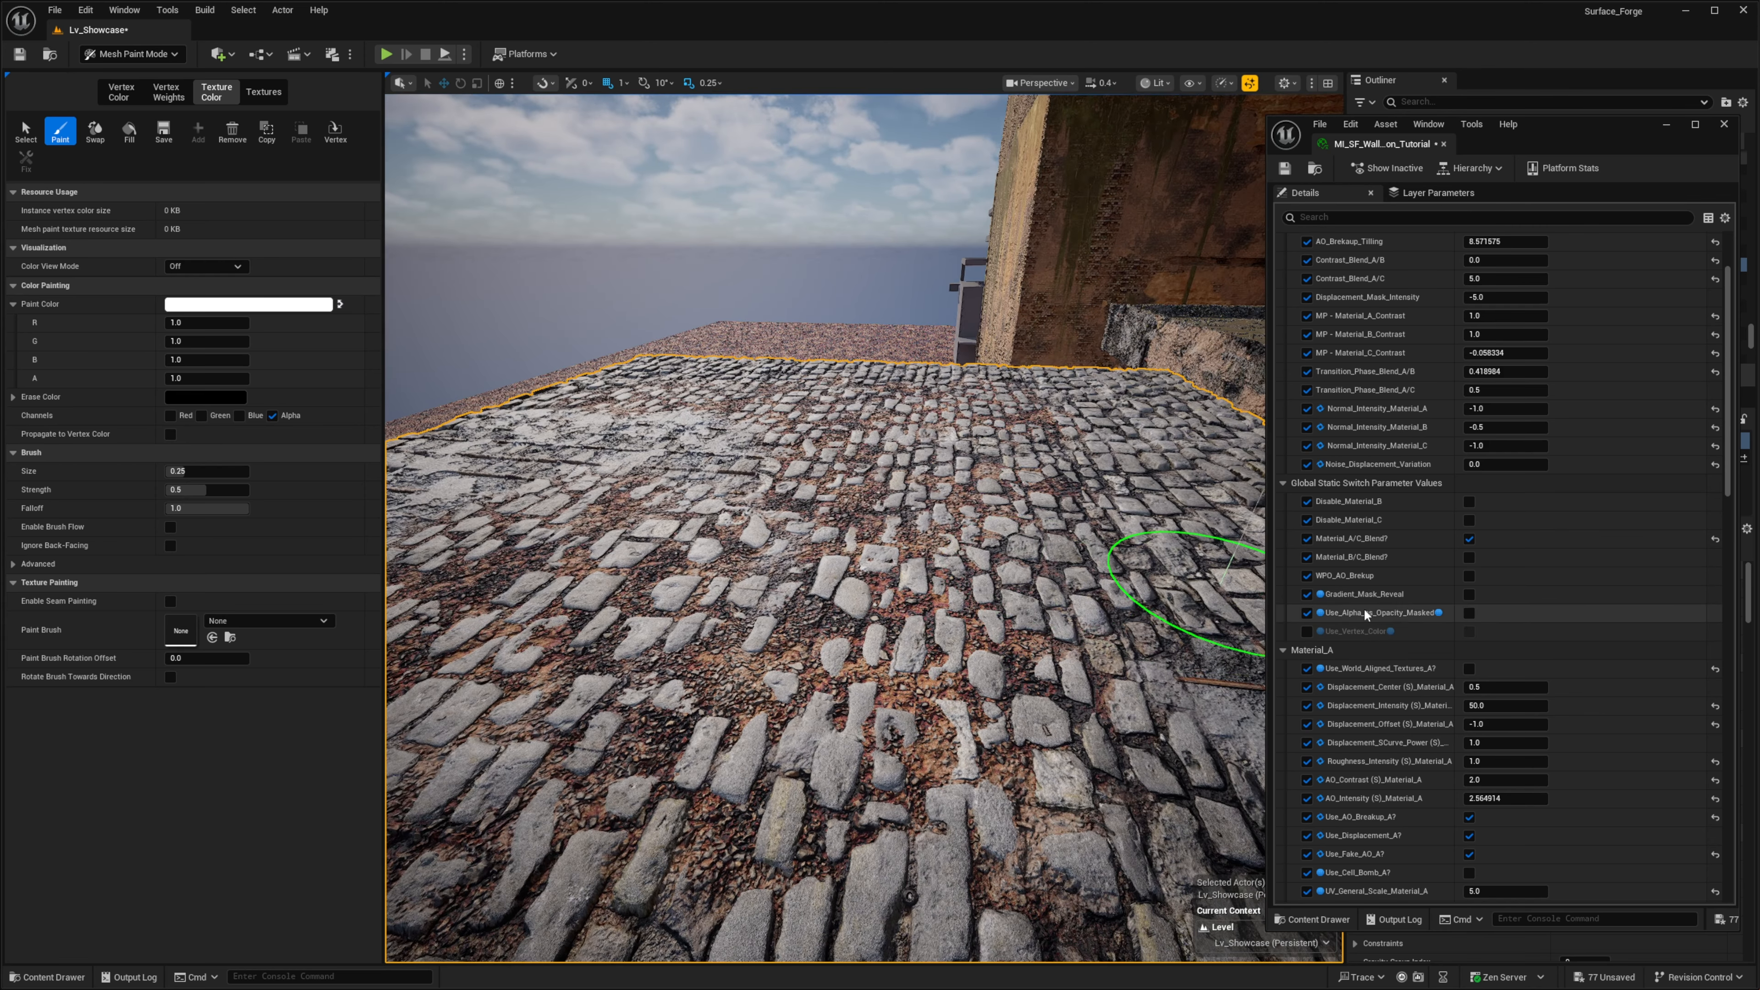
{"action": "right_click_drag", "start_coordinate": [1016, 641], "coordinate": [1073, 659]}
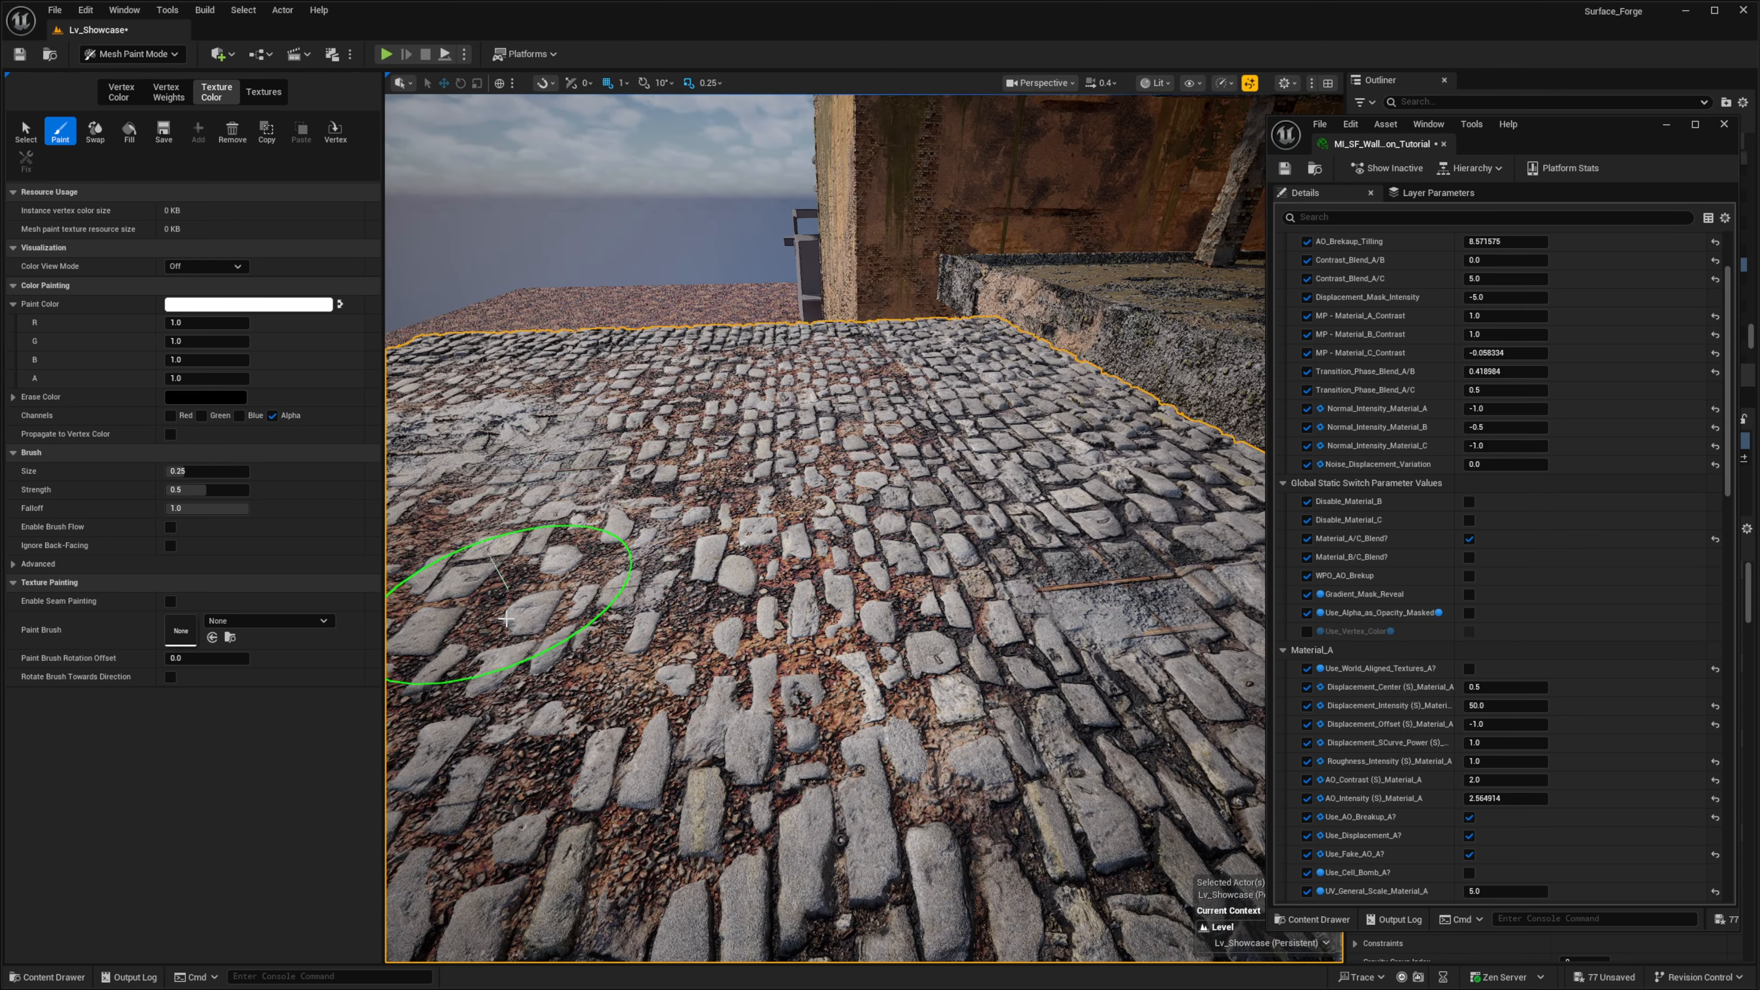
{"action": "key", "text": "s"}
{"action": "right_click_drag", "start_coordinate": [849, 523], "coordinate": [735, 510]}
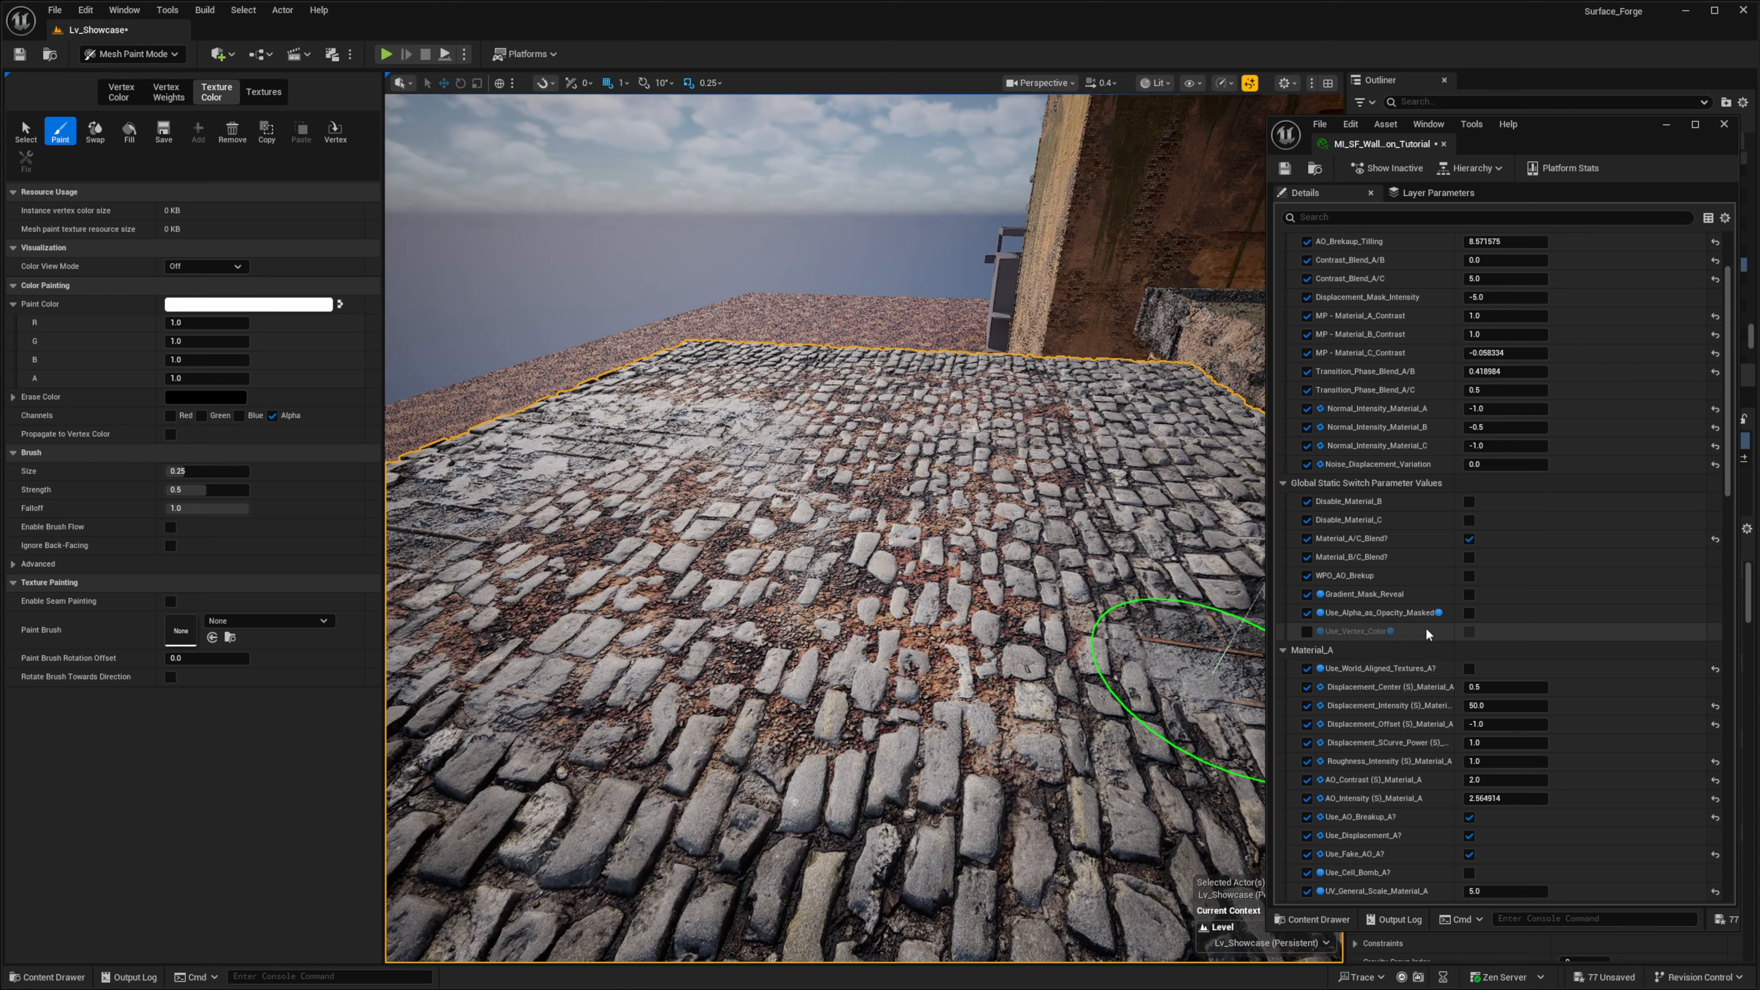
{"action": "left_click", "coordinate": [1469, 613]}
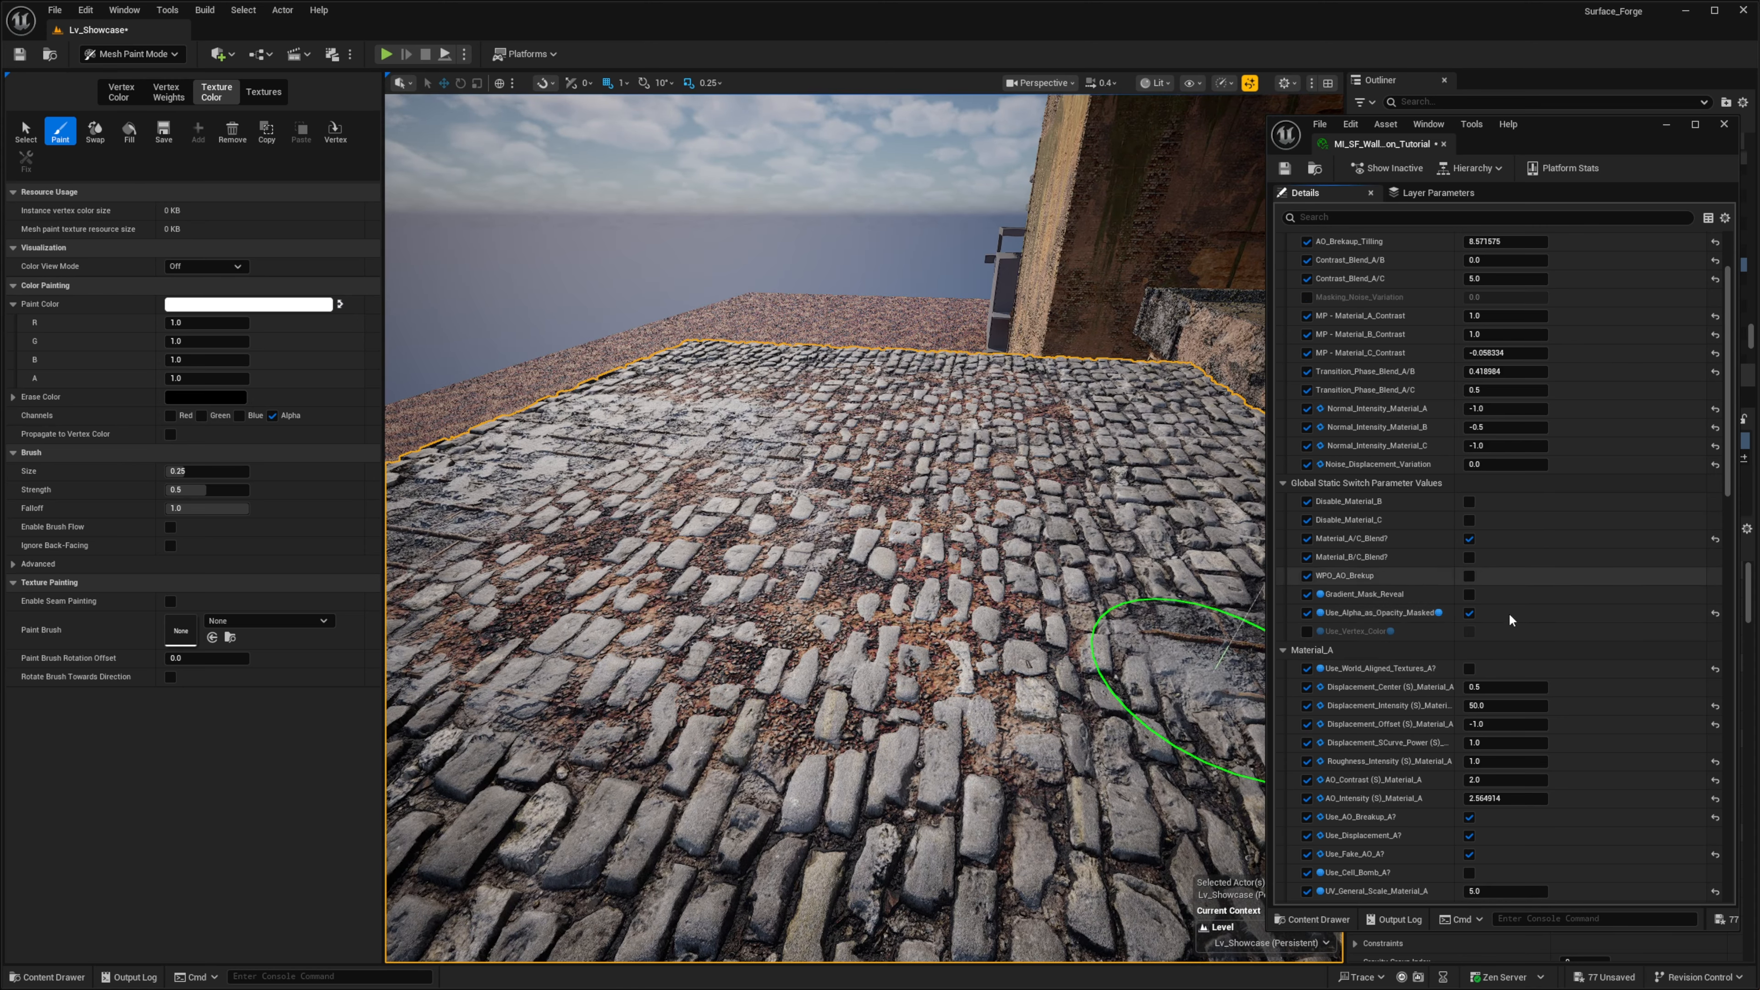
- Examine the cobblestone floor from close up and from farther away with the alpha opacity switch enabled
{"action": "right_click_drag", "start_coordinate": [1021, 636], "coordinate": [1025, 569]}
{"action": "key", "text": "w"}
{"action": "right_click_drag", "start_coordinate": [734, 775], "coordinate": [665, 735]}
{"action": "key", "text": "w"}
{"action": "right_click_drag", "start_coordinate": [586, 648], "coordinate": [584, 652]}
{"action": "key", "text": "w"}
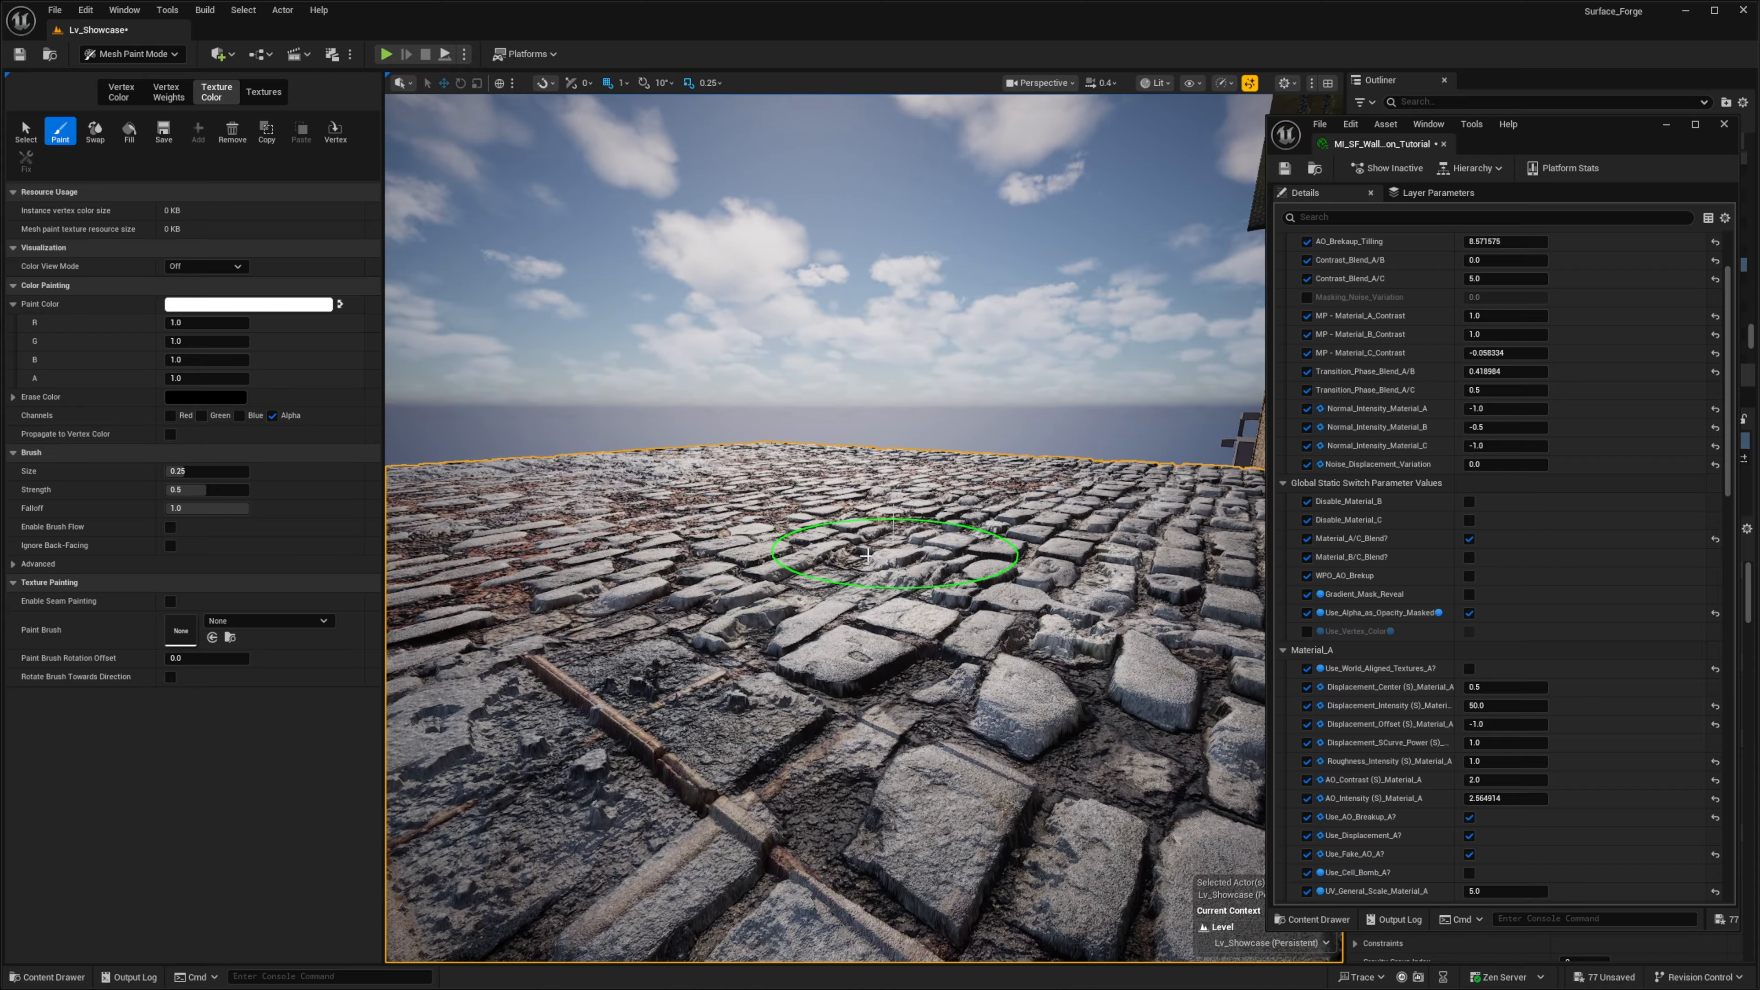
{"action": "key", "text": "s"}
{"action": "mouse_move", "coordinate": [775, 565]}
{"action": "right_mouse_down"}
{"action": "mouse_move", "coordinate": [814, 704]}
{"action": "mouse_move", "coordinate": [893, 649]}
{"action": "mouse_move", "coordinate": [1021, 786]}
{"action": "mouse_move", "coordinate": [1139, 700]}
{"action": "mouse_move", "coordinate": [1148, 578]}
{"action": "mouse_move", "coordinate": [984, 667]}
{"action": "right_mouse_up"}
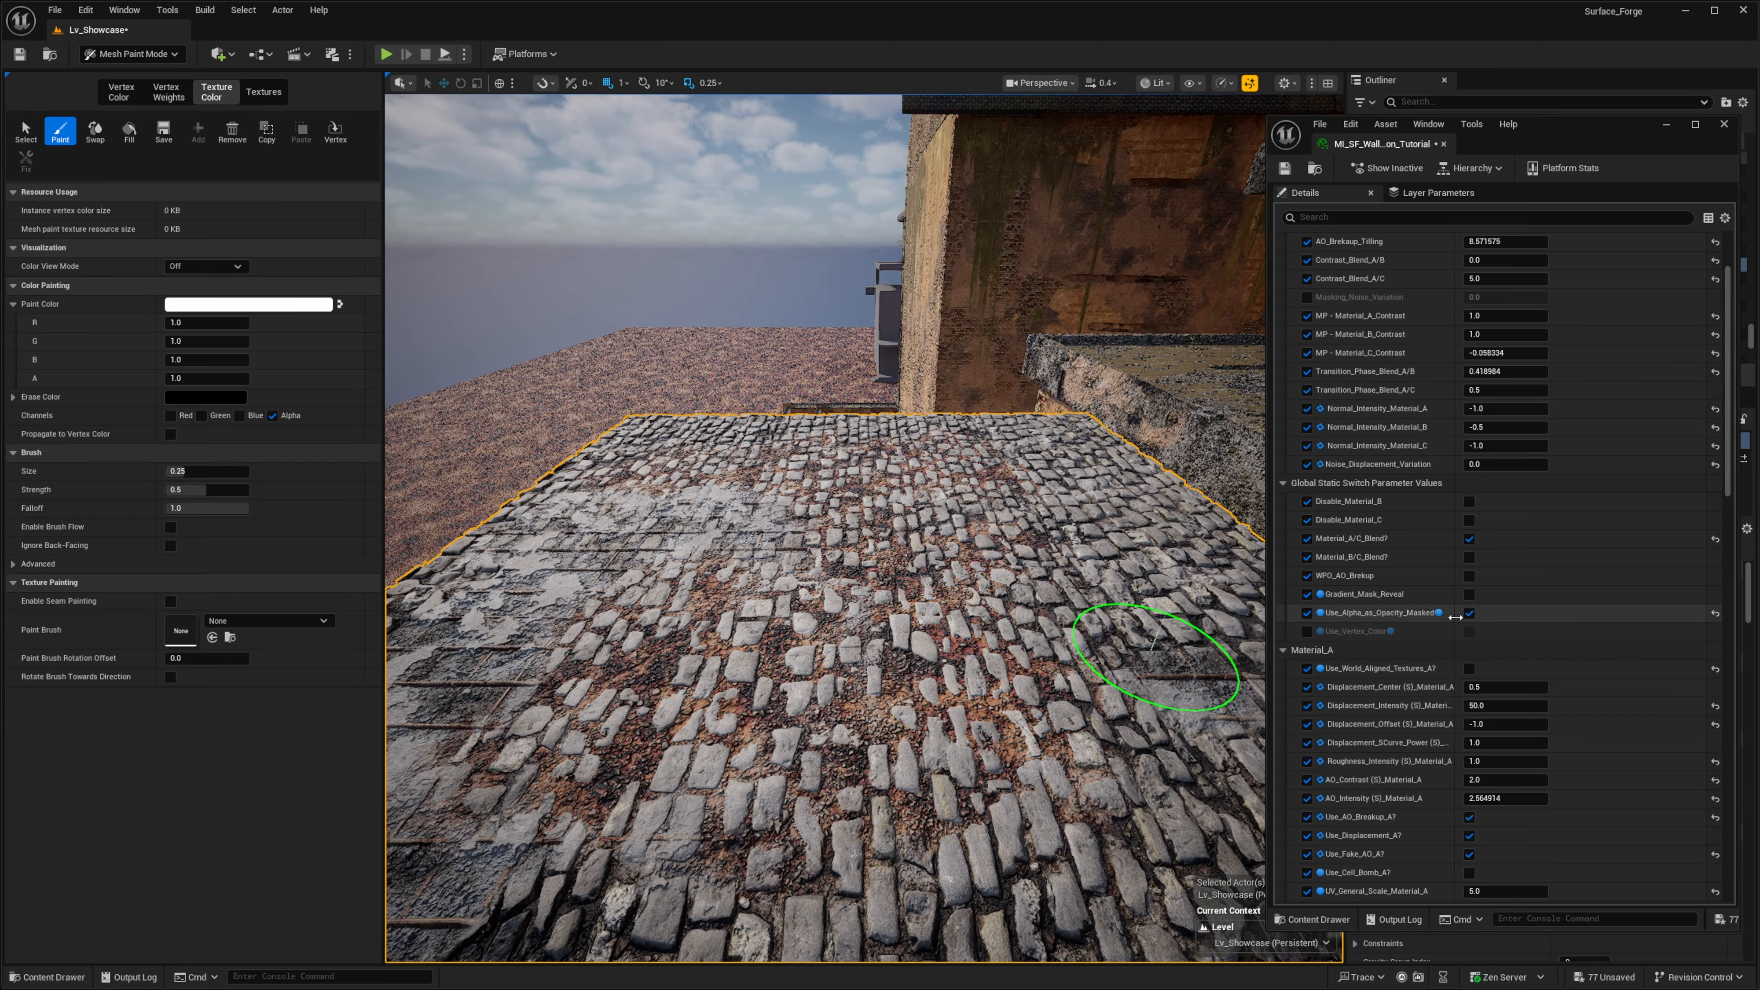
- Override the material's Blend Mode with Masked and paint the alpha channel to cut a large hole in the floor
{"action": "left_click_drag", "start_coordinate": [1728, 449], "coordinate": [1675, 839]}
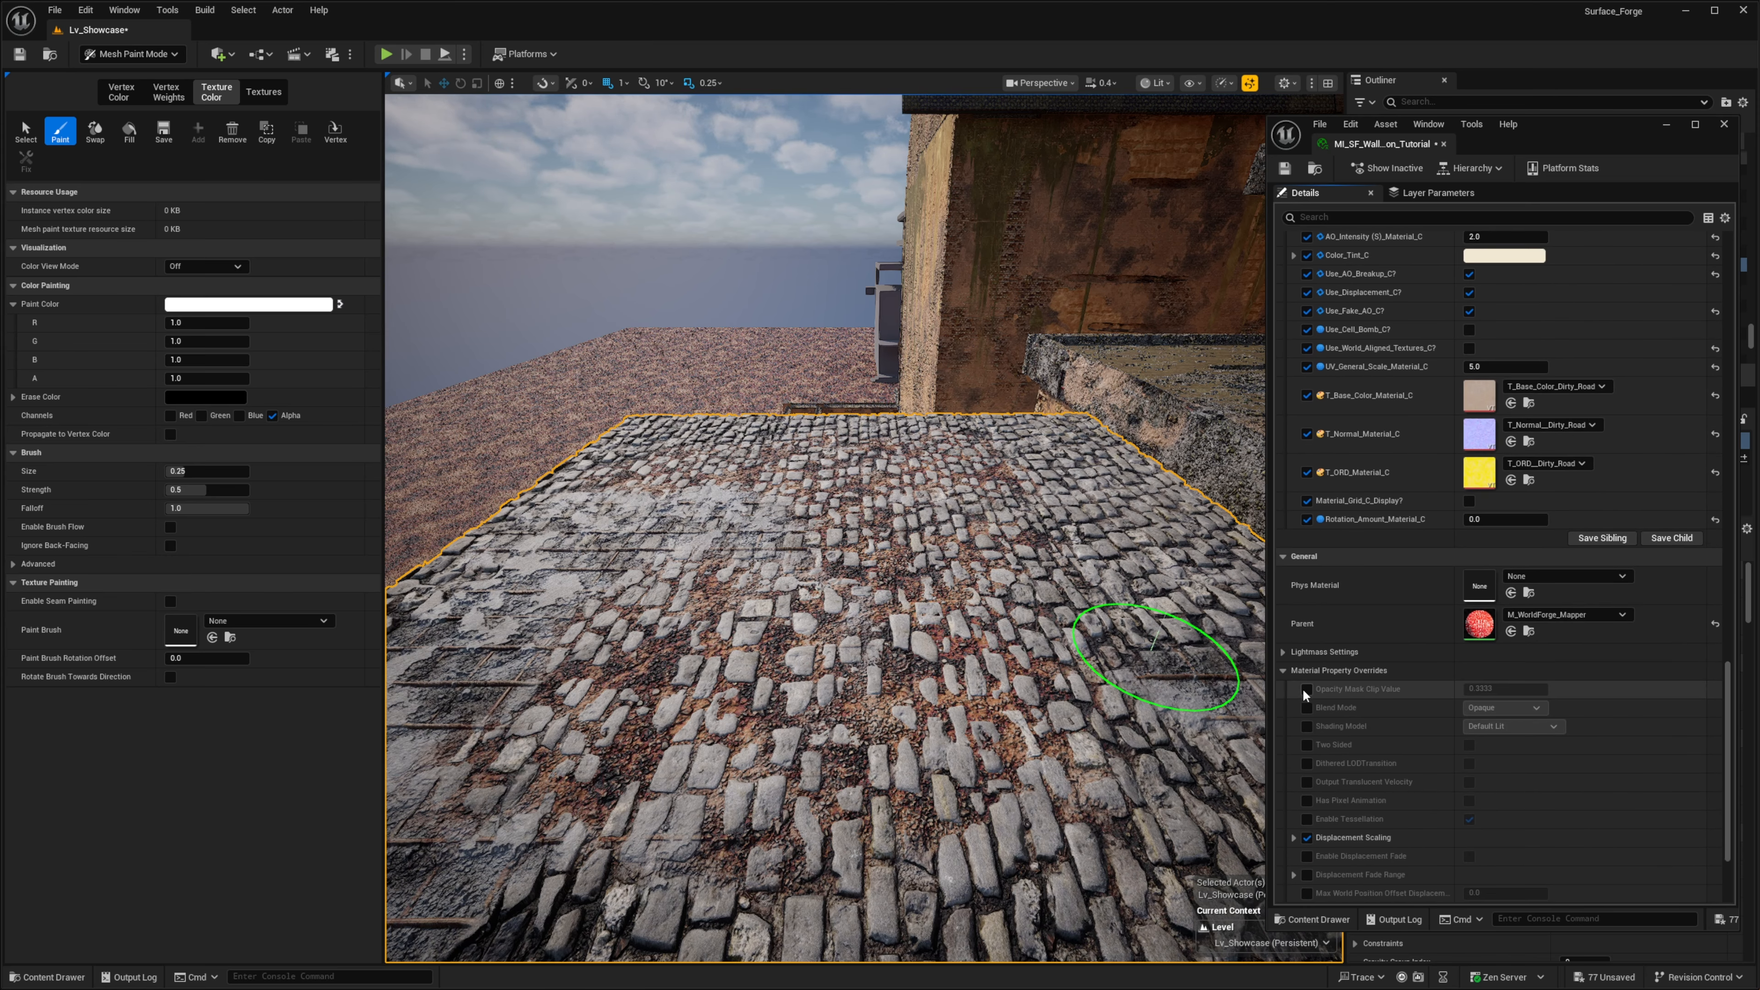
{"action": "scroll", "coordinate": [1310, 686], "scroll_direction": "down", "scroll_amount": 2}
{"action": "left_click", "coordinate": [1308, 642]}
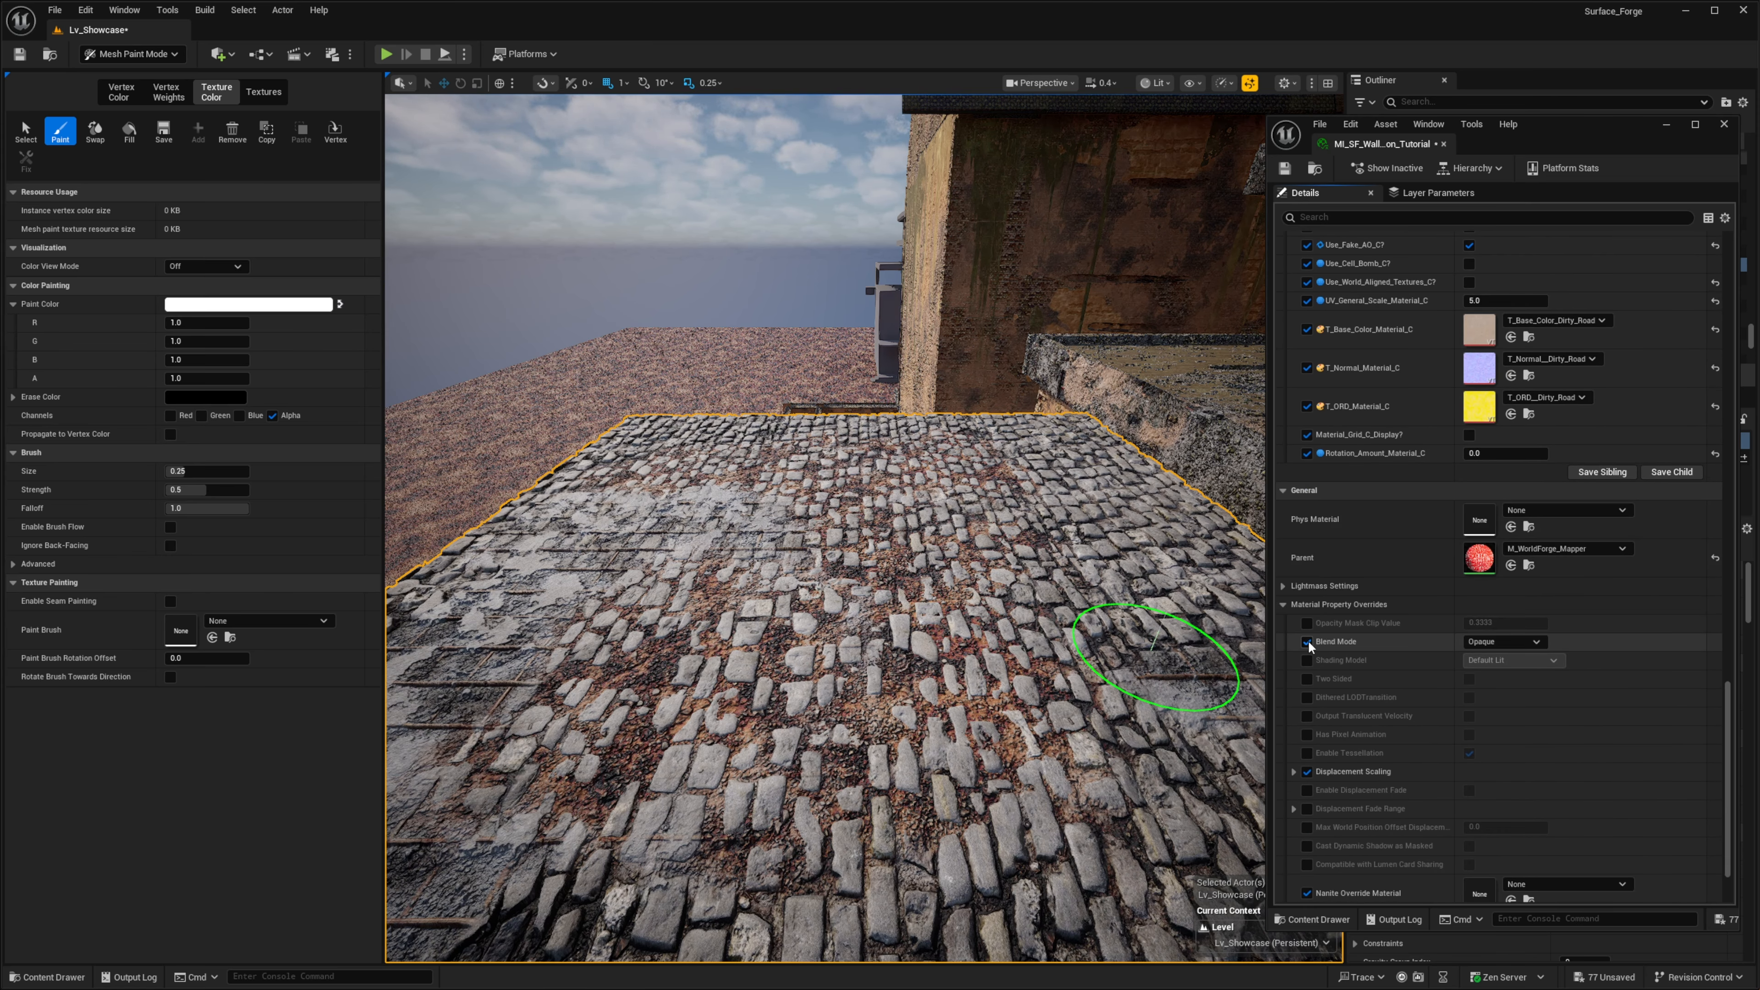
{"action": "left_click", "coordinate": [1503, 639]}
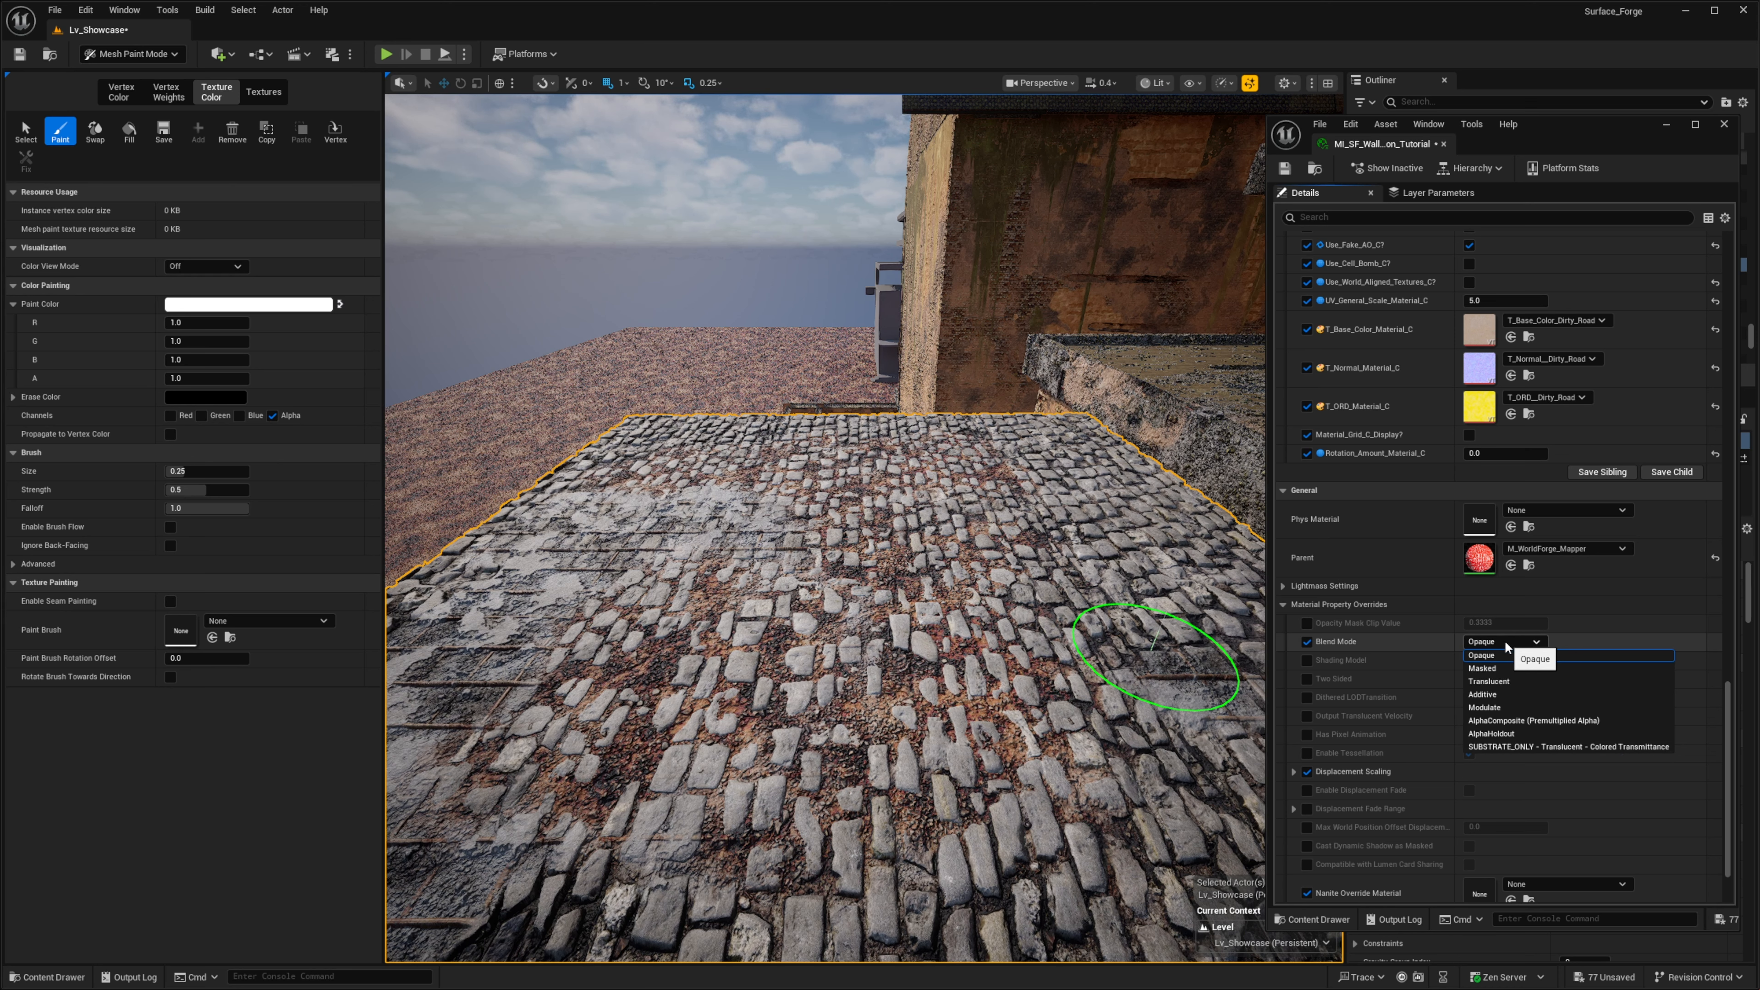
{"action": "left_click", "coordinate": [1518, 665]}
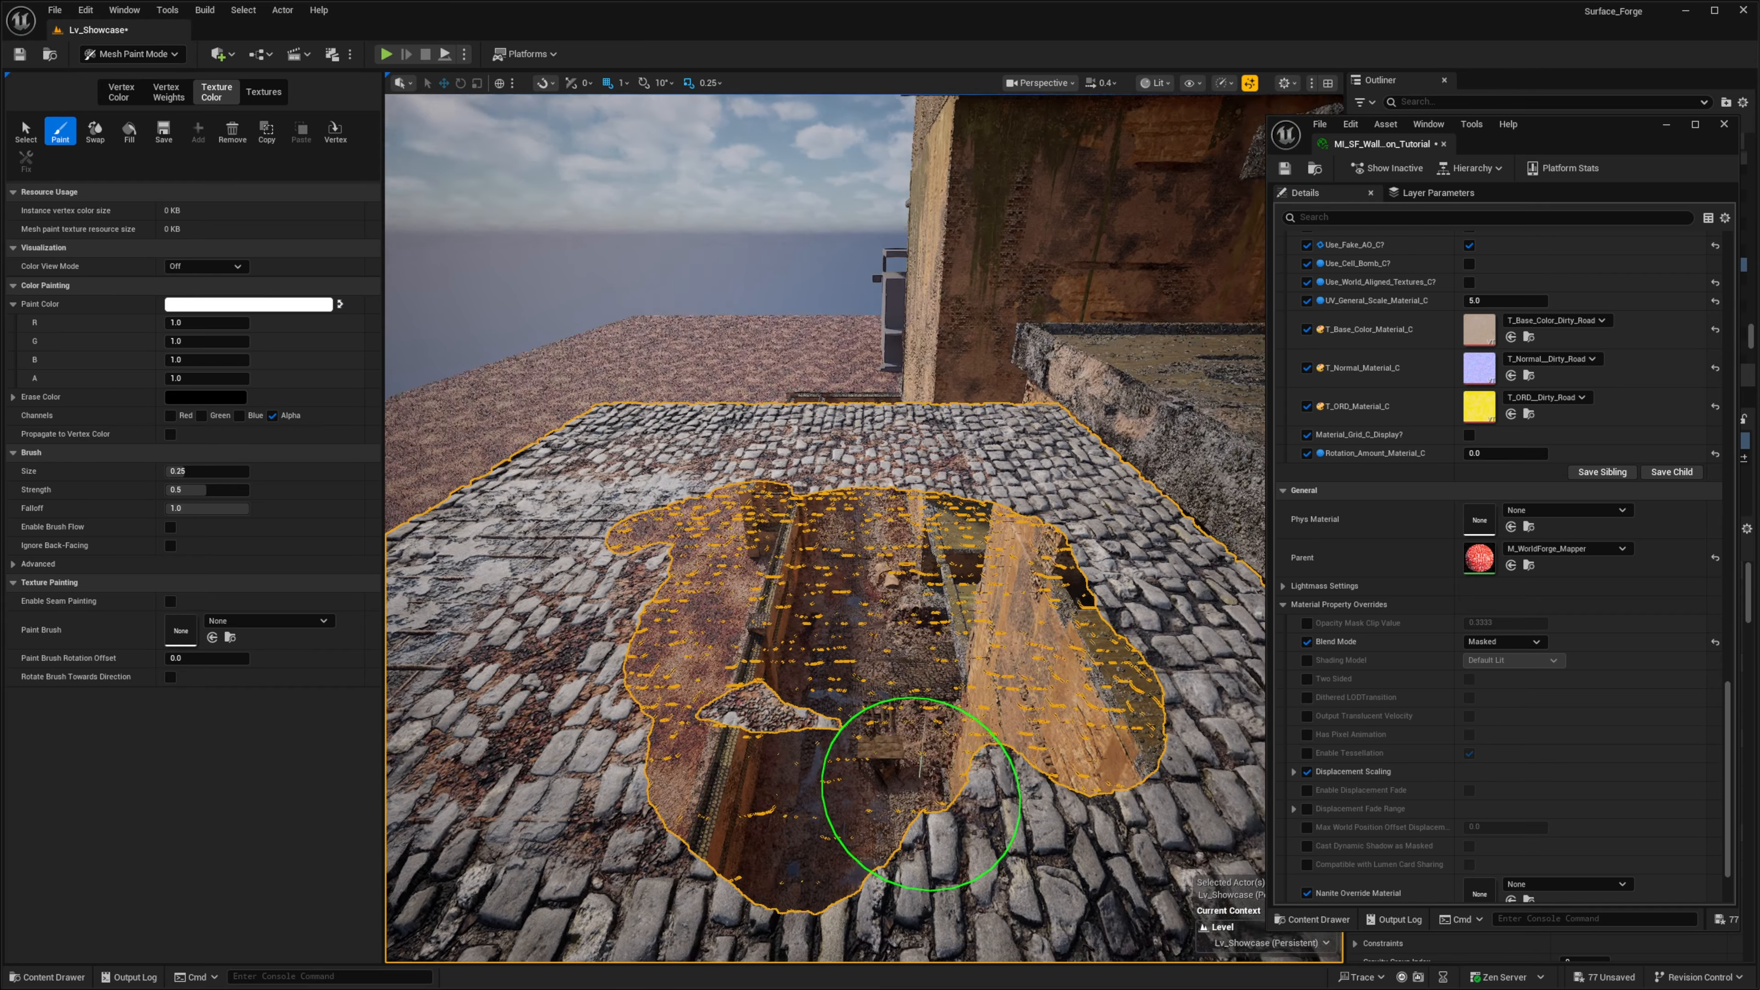
{"action": "scroll", "coordinate": [920, 794], "scroll_direction": "down", "scroll_amount": 3}
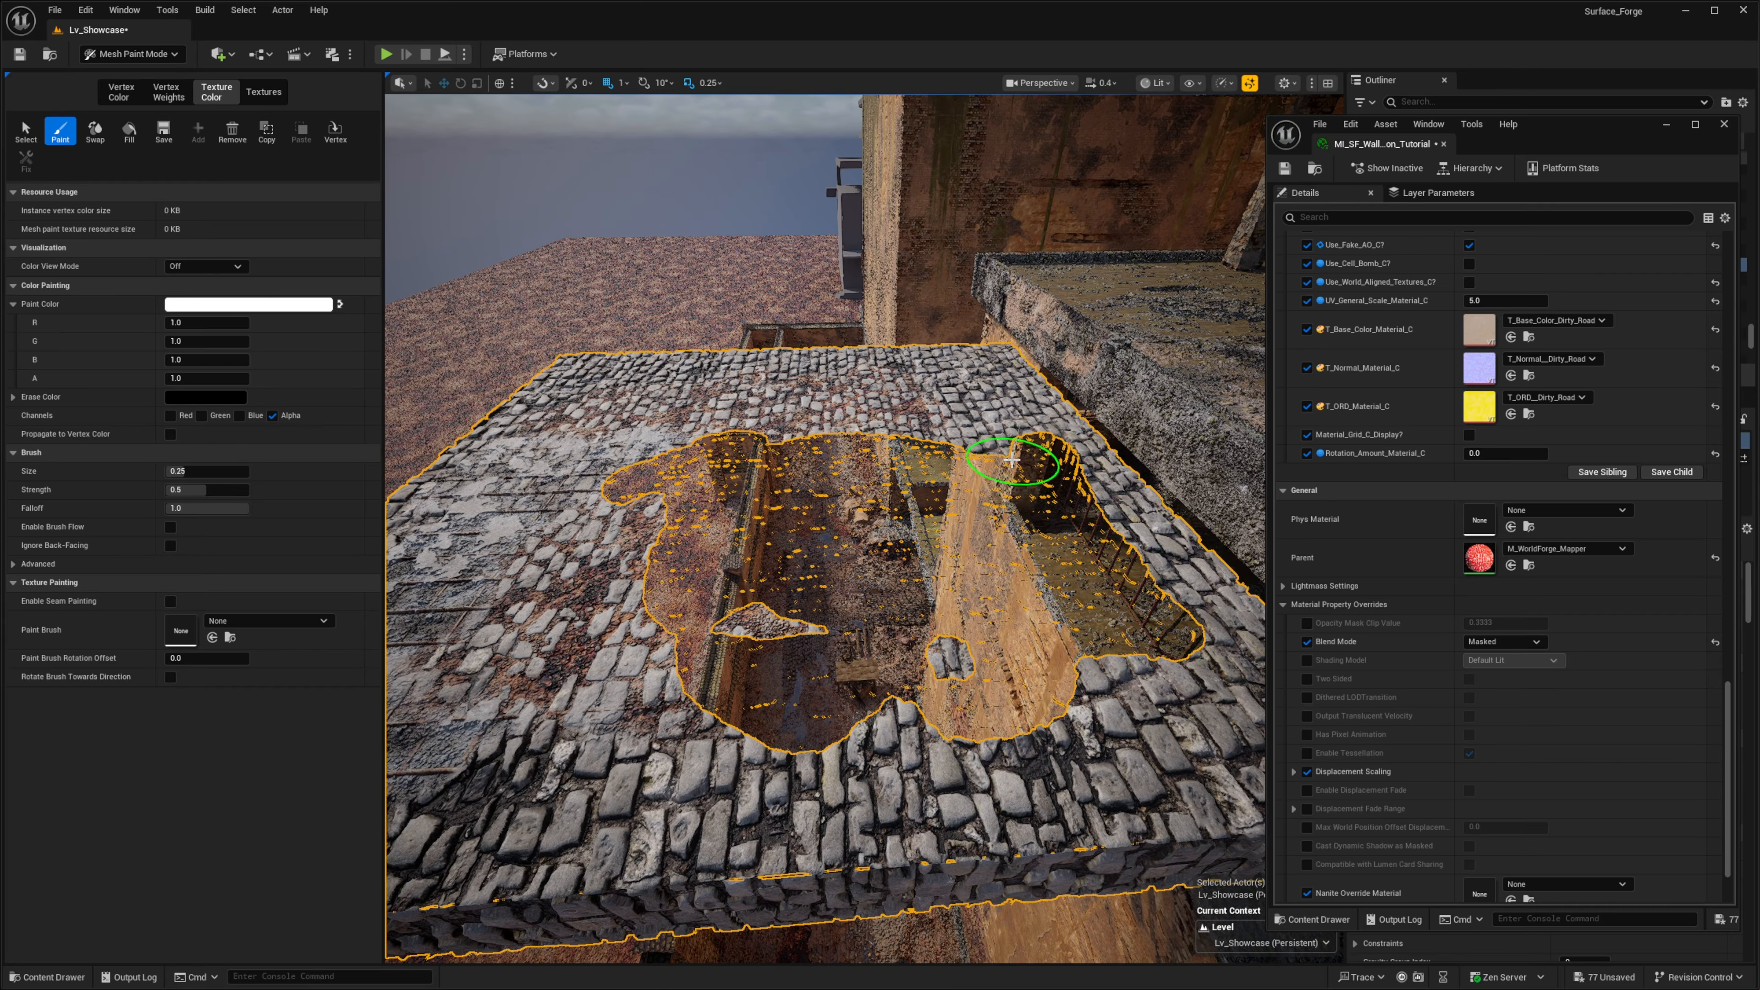
- Paint the alpha channel on the floor's underside to cut an opening, and inspect the holes from above, keeping the Masked blend mode
{"action": "mouse_move", "coordinate": [629, 621]}
{"action": "right_mouse_down"}
{"action": "mouse_move", "coordinate": [554, 450]}
{"action": "mouse_move", "coordinate": [488, 489]}
{"action": "mouse_move", "coordinate": [629, 574]}
{"action": "mouse_move", "coordinate": [884, 388]}
{"action": "right_mouse_up"}
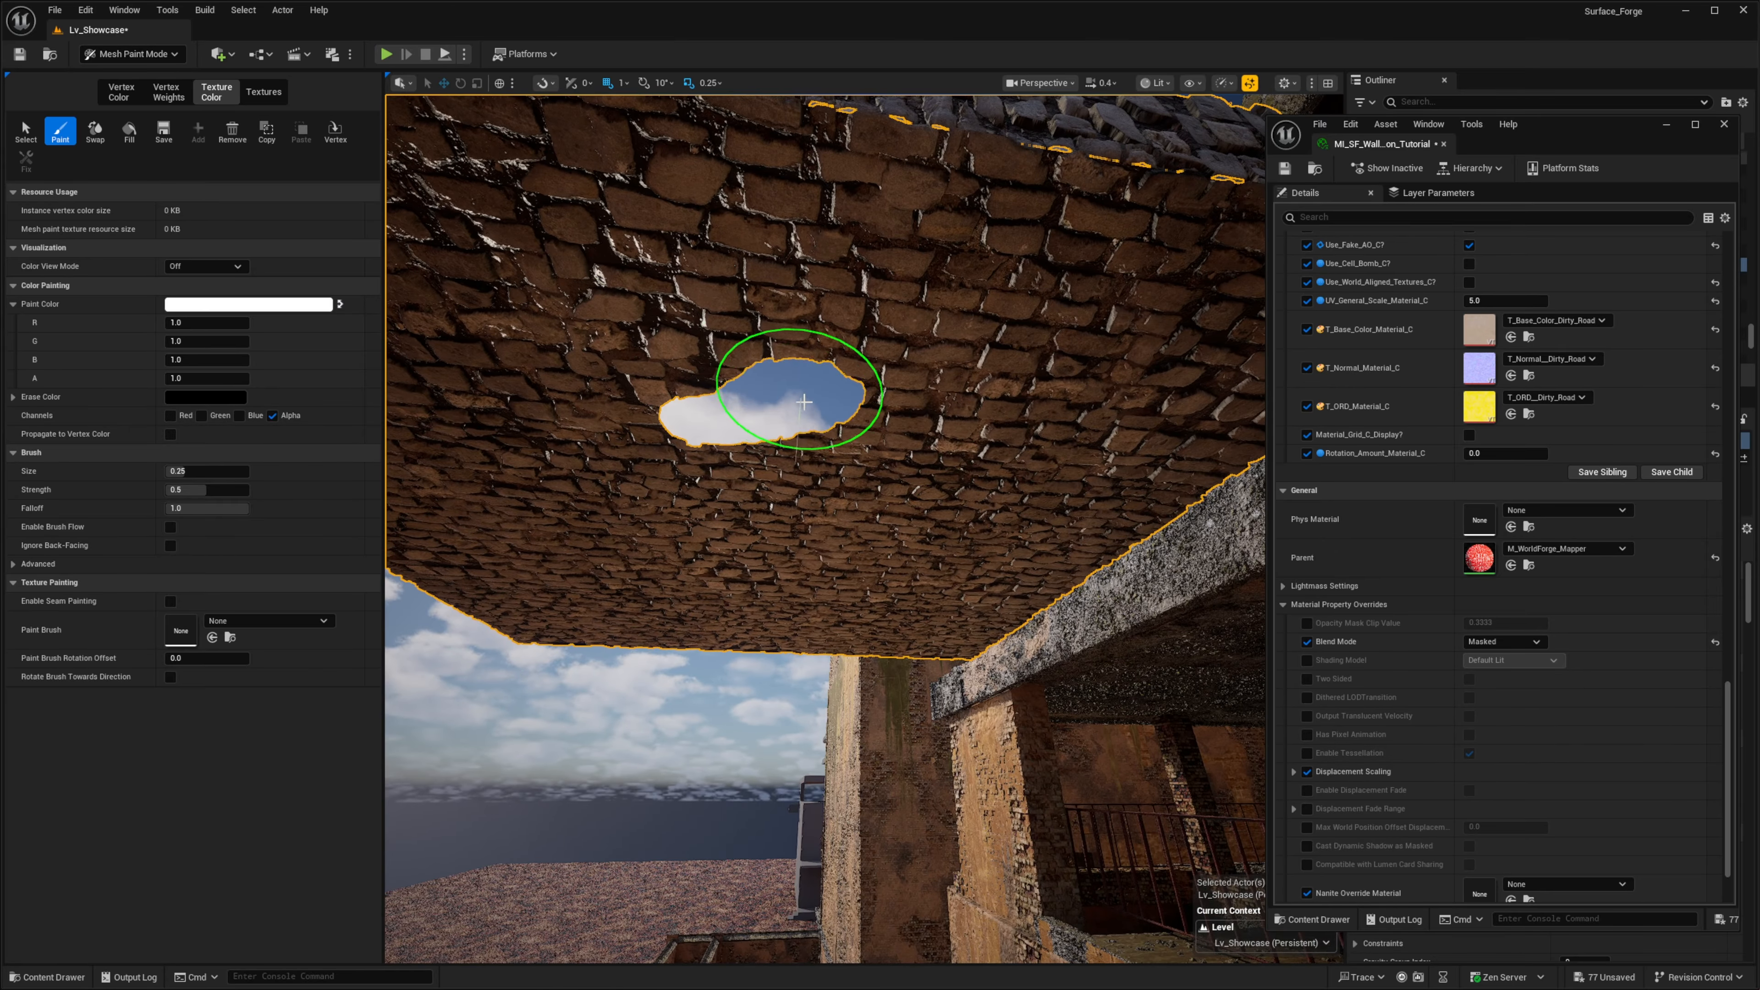
{"action": "mouse_move", "coordinate": [993, 345]}
{"action": "left_mouse_down"}
{"action": "mouse_move", "coordinate": [778, 283]}
{"action": "mouse_move", "coordinate": [804, 433]}
{"action": "left_mouse_up"}
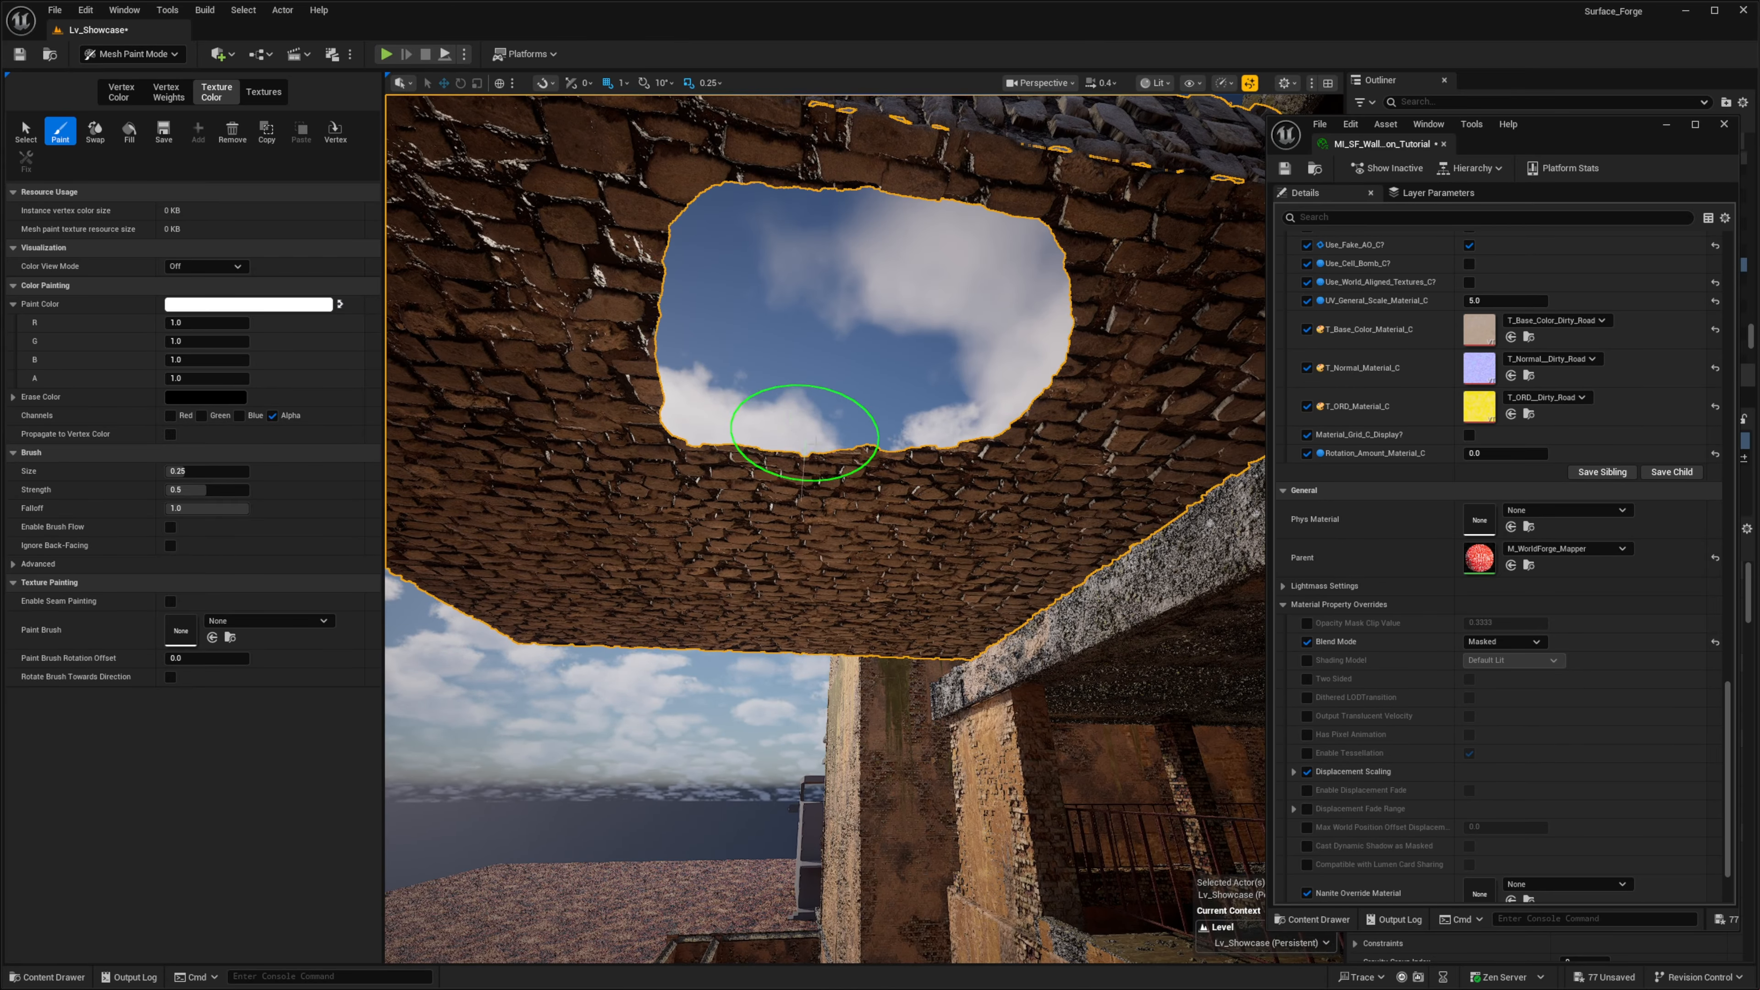
{"action": "mouse_move", "coordinate": [1053, 344]}
{"action": "right_mouse_down"}
{"action": "mouse_move", "coordinate": [1101, 503]}
{"action": "mouse_move", "coordinate": [1009, 797]}
{"action": "mouse_move", "coordinate": [1041, 472]}
{"action": "mouse_move", "coordinate": [1030, 550]}
{"action": "mouse_move", "coordinate": [1069, 511]}
{"action": "mouse_move", "coordinate": [1096, 527]}
{"action": "right_mouse_up"}
{"action": "left_click", "coordinate": [1511, 641]}
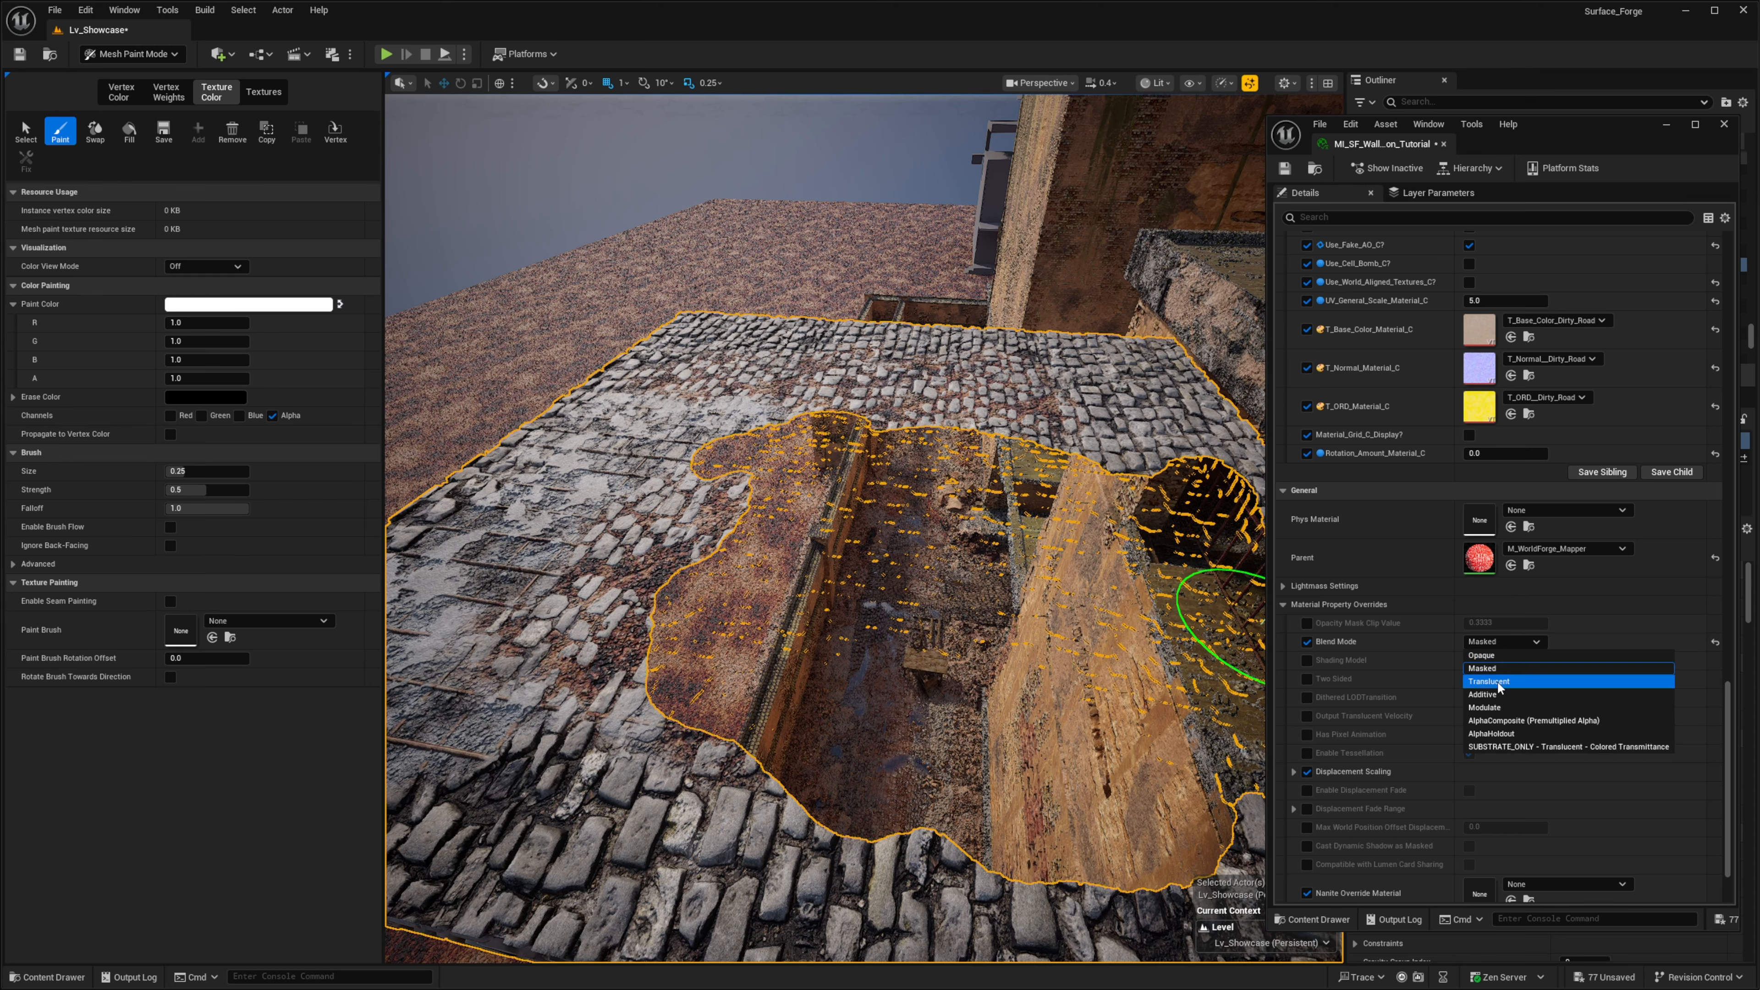
{"action": "left_click", "coordinate": [1500, 639]}
{"action": "right_click_drag", "start_coordinate": [922, 624], "coordinate": [716, 650]}
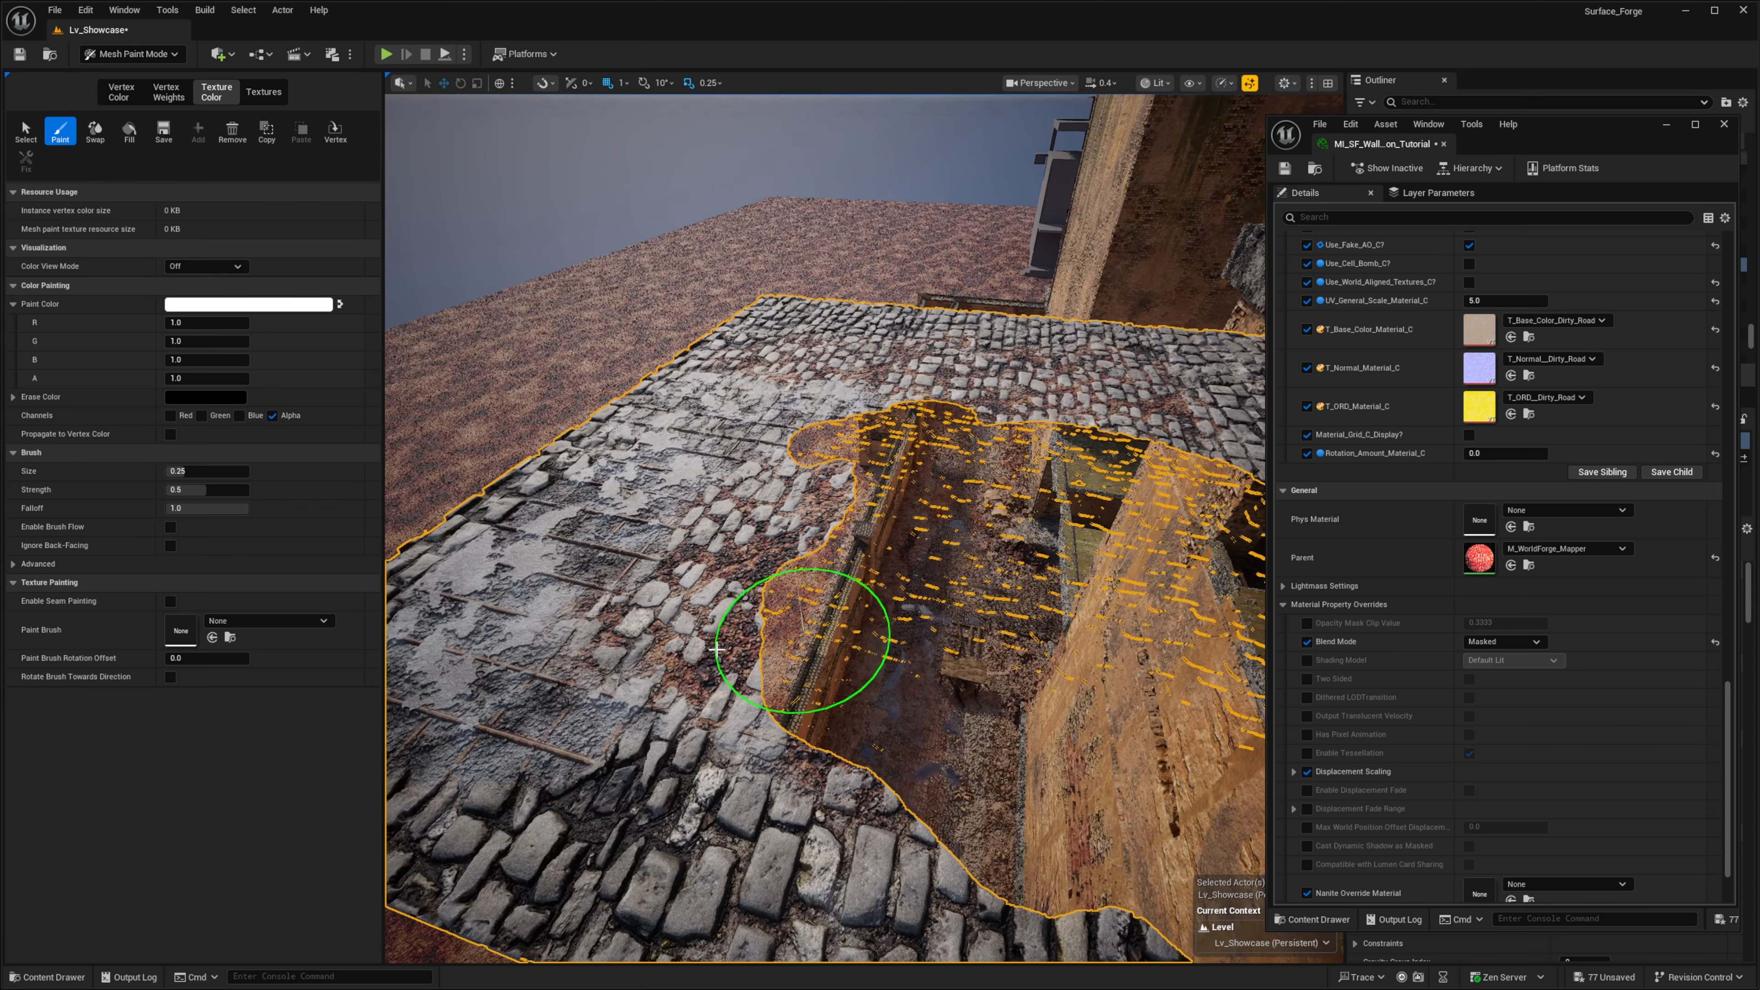
{"action": "left_click_drag", "start_coordinate": [717, 650], "coordinate": [787, 527]}
{"action": "right_click_drag", "start_coordinate": [992, 555], "coordinate": [911, 790]}
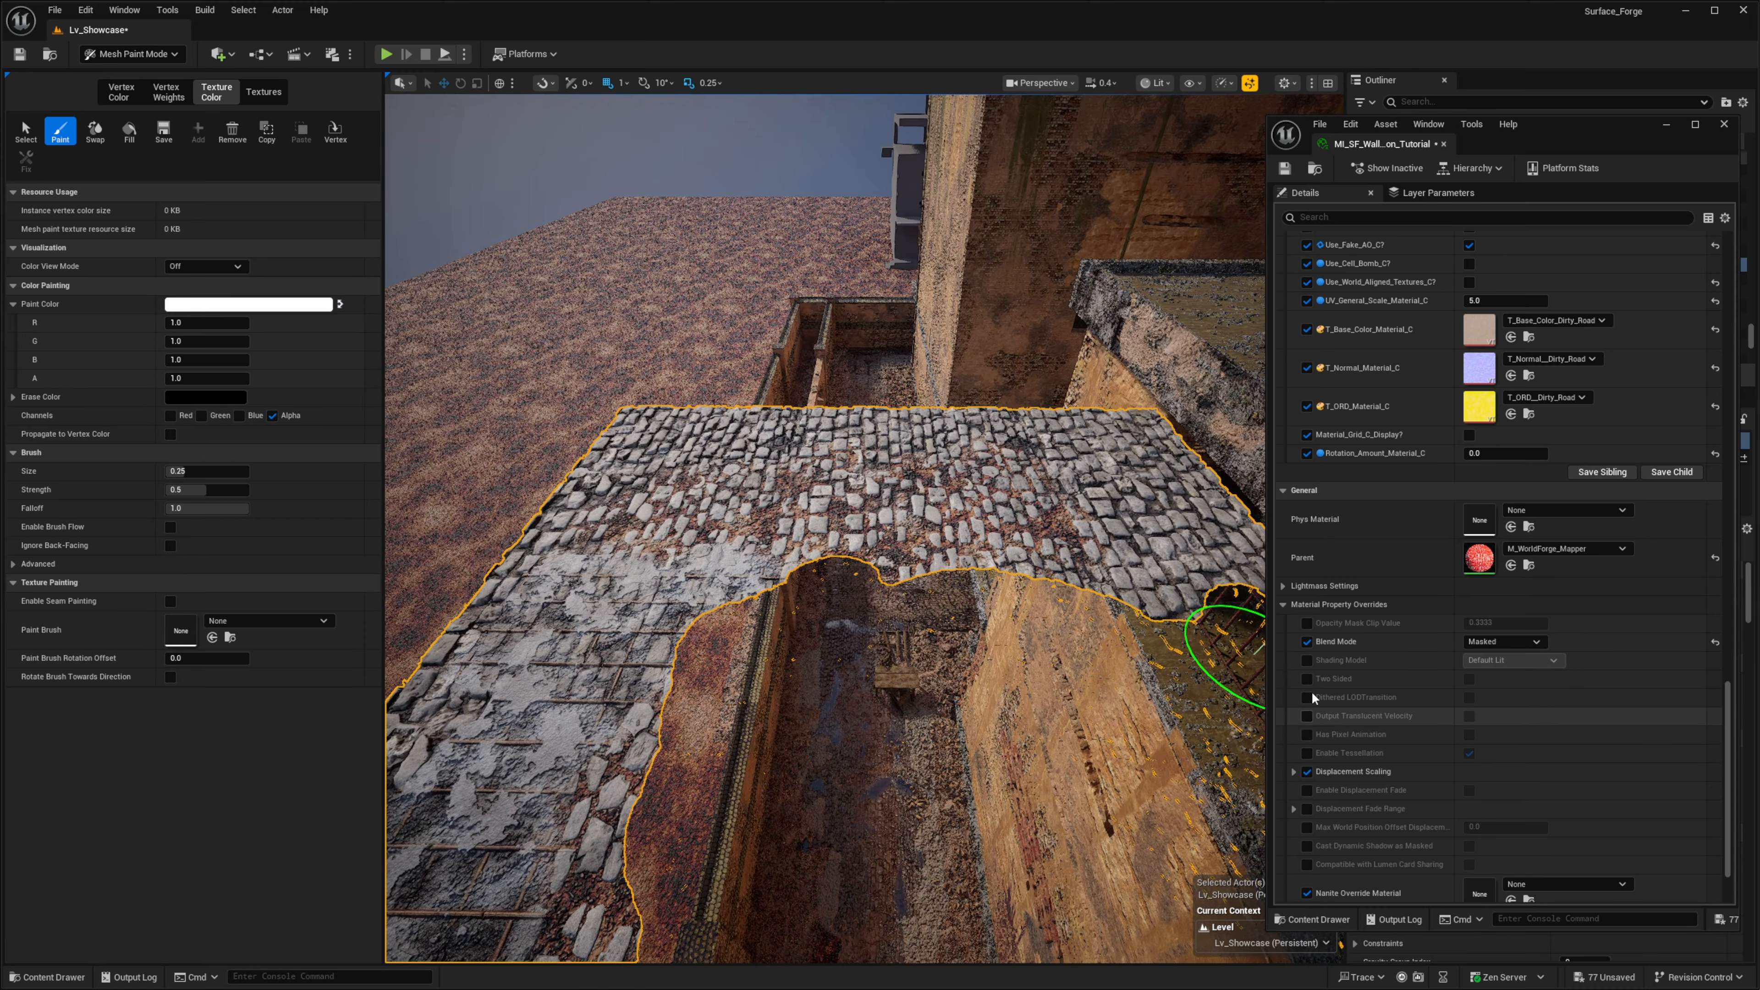
- Enable the Two Sided material override and paint more alpha holes into the floor's underside
{"action": "left_click", "coordinate": [1307, 679]}
{"action": "left_click", "coordinate": [1471, 678]}
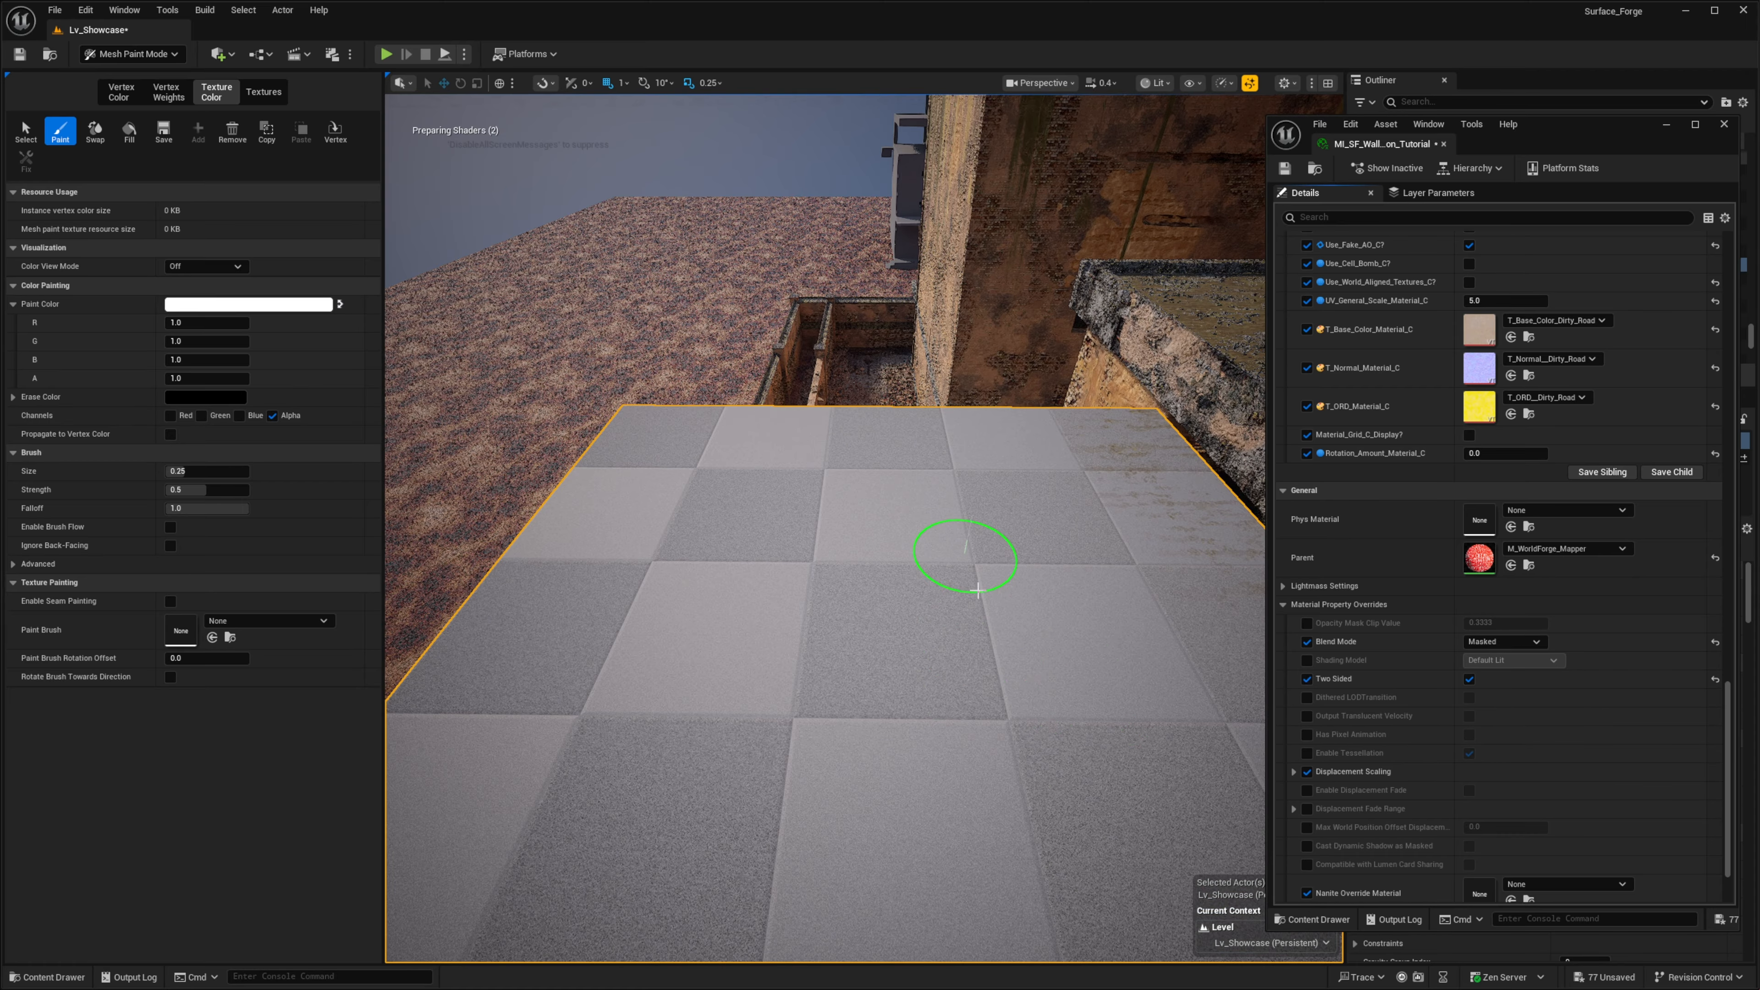
{"action": "mouse_move", "coordinate": [982, 655]}
{"action": "right_mouse_down"}
{"action": "mouse_move", "coordinate": [897, 589]}
{"action": "mouse_move", "coordinate": [881, 621]}
{"action": "mouse_move", "coordinate": [943, 692]}
{"action": "mouse_move", "coordinate": [995, 582]}
{"action": "mouse_move", "coordinate": [1119, 432]}
{"action": "mouse_move", "coordinate": [1010, 295]}
{"action": "mouse_move", "coordinate": [827, 634]}
{"action": "right_mouse_up"}
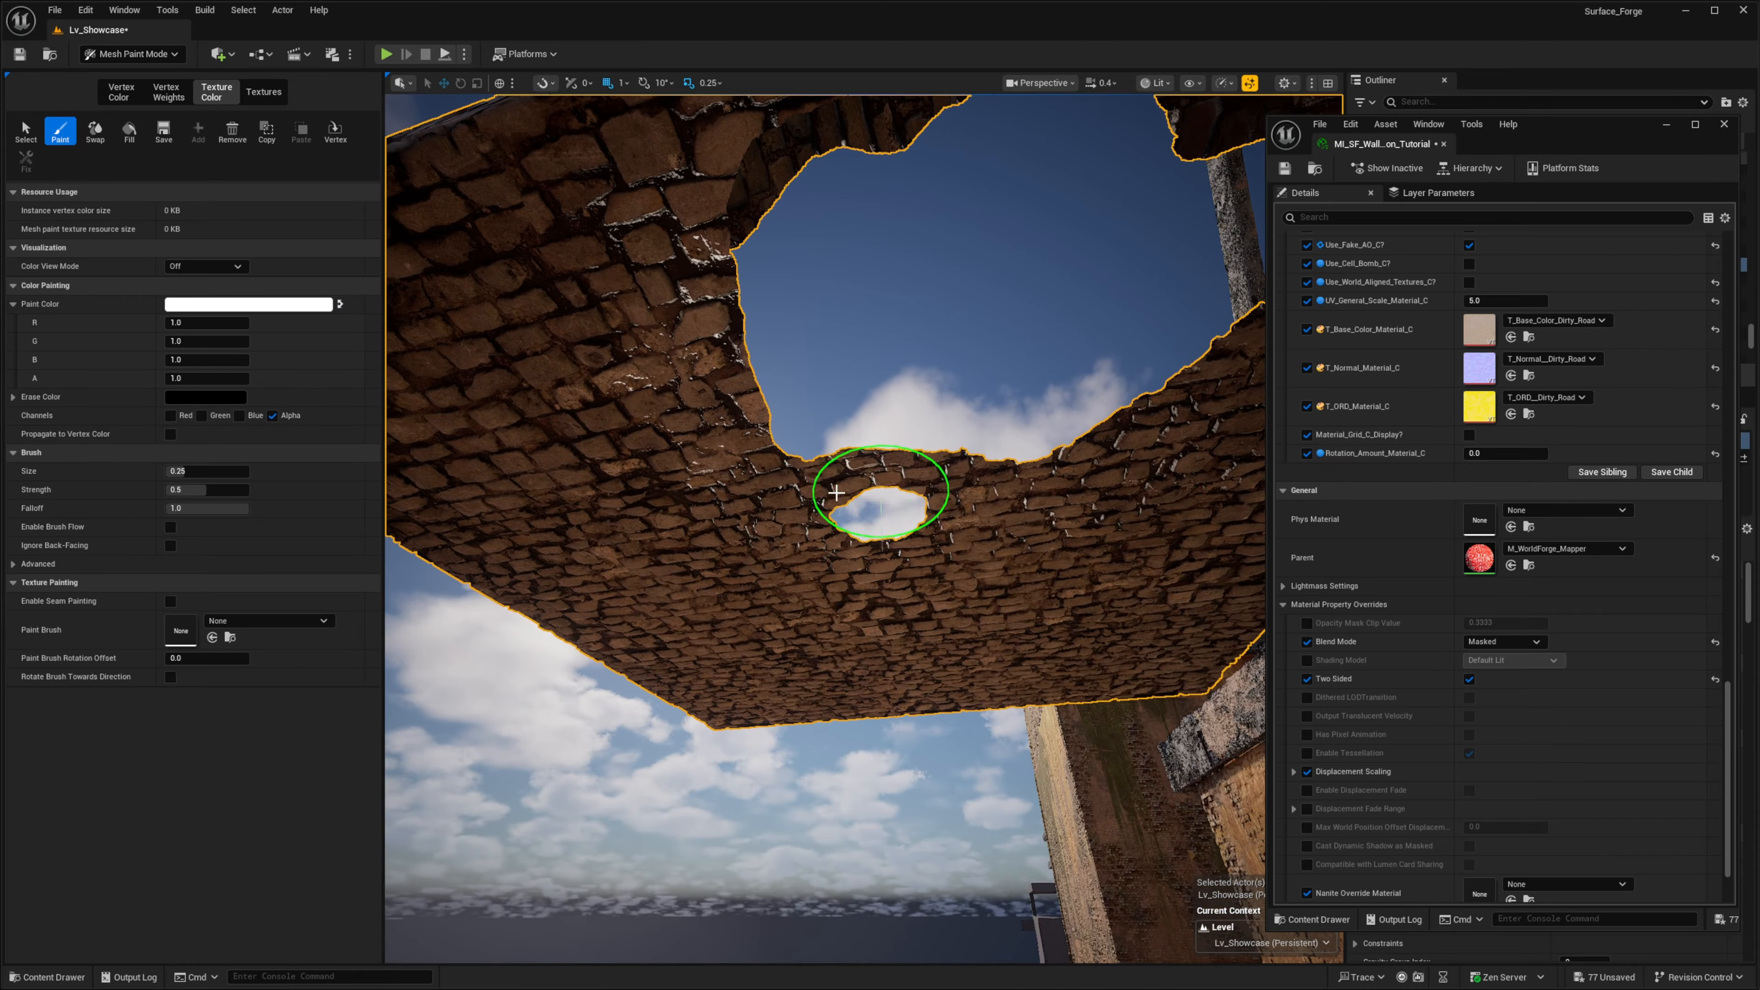
{"action": "right_click_drag", "start_coordinate": [973, 479], "coordinate": [1178, 443]}
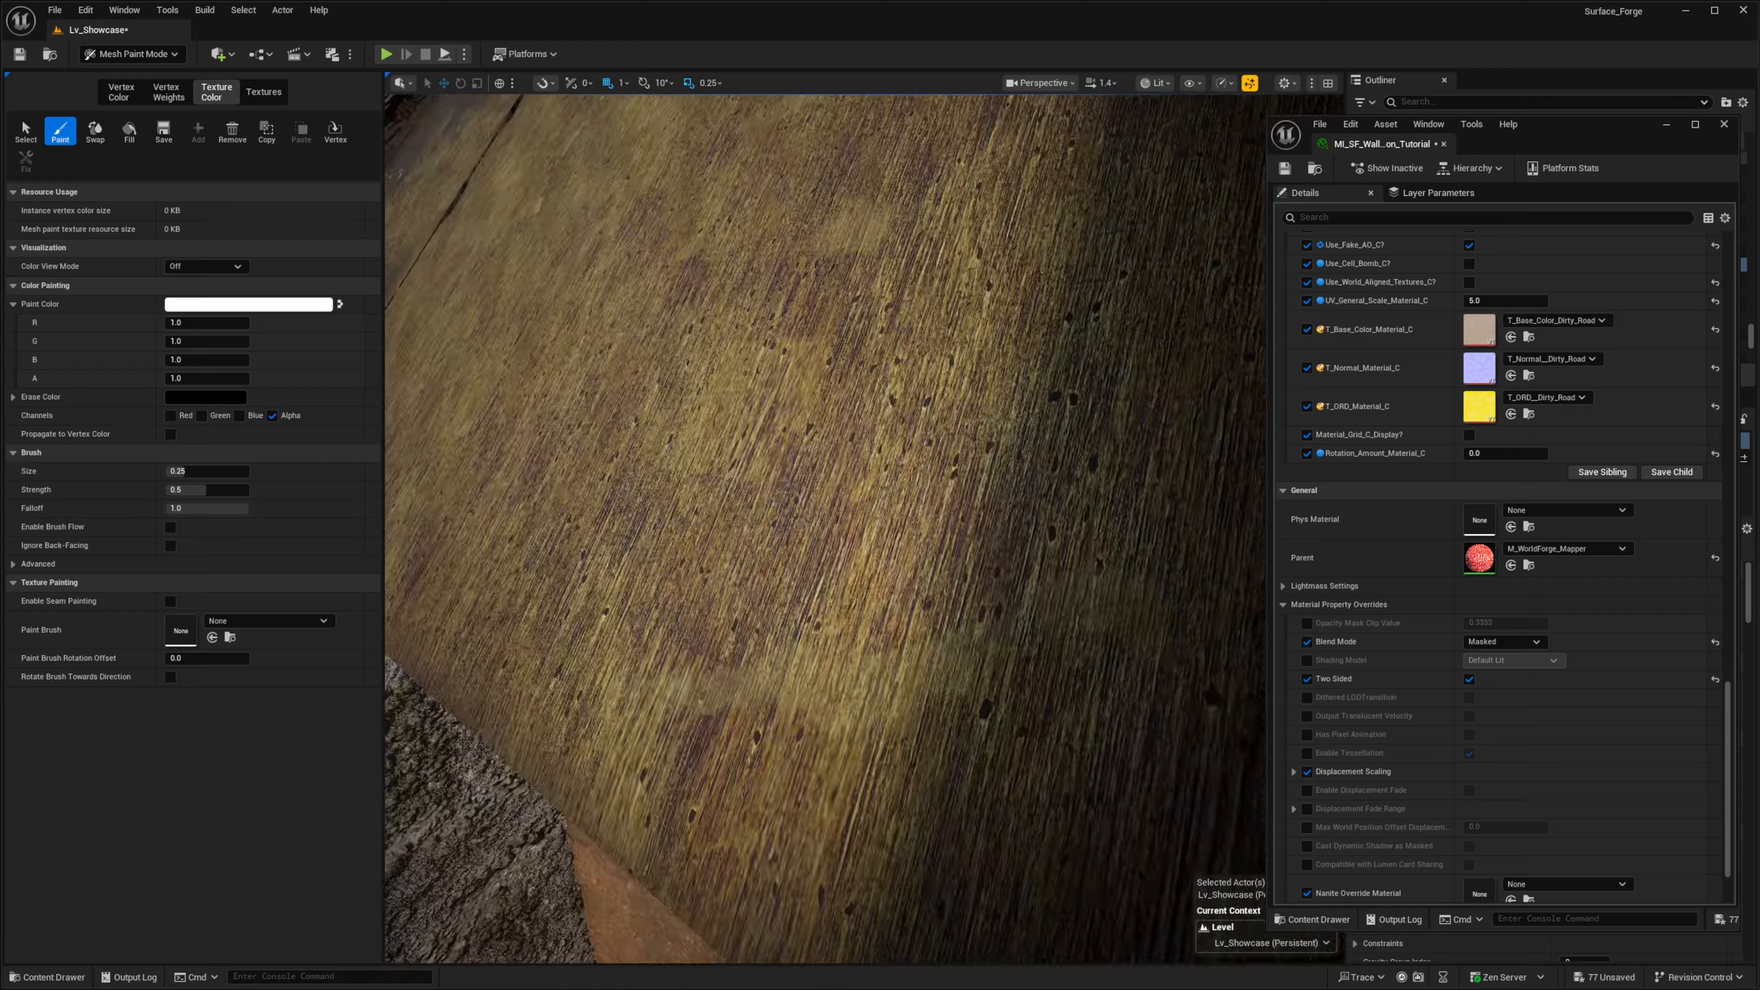
- Examine the cut-out holes in the shingled roof elsewhere in the scene and the two-sided interior of the floor
{"action": "right_click_drag", "start_coordinate": [843, 508], "coordinate": [770, 519]}
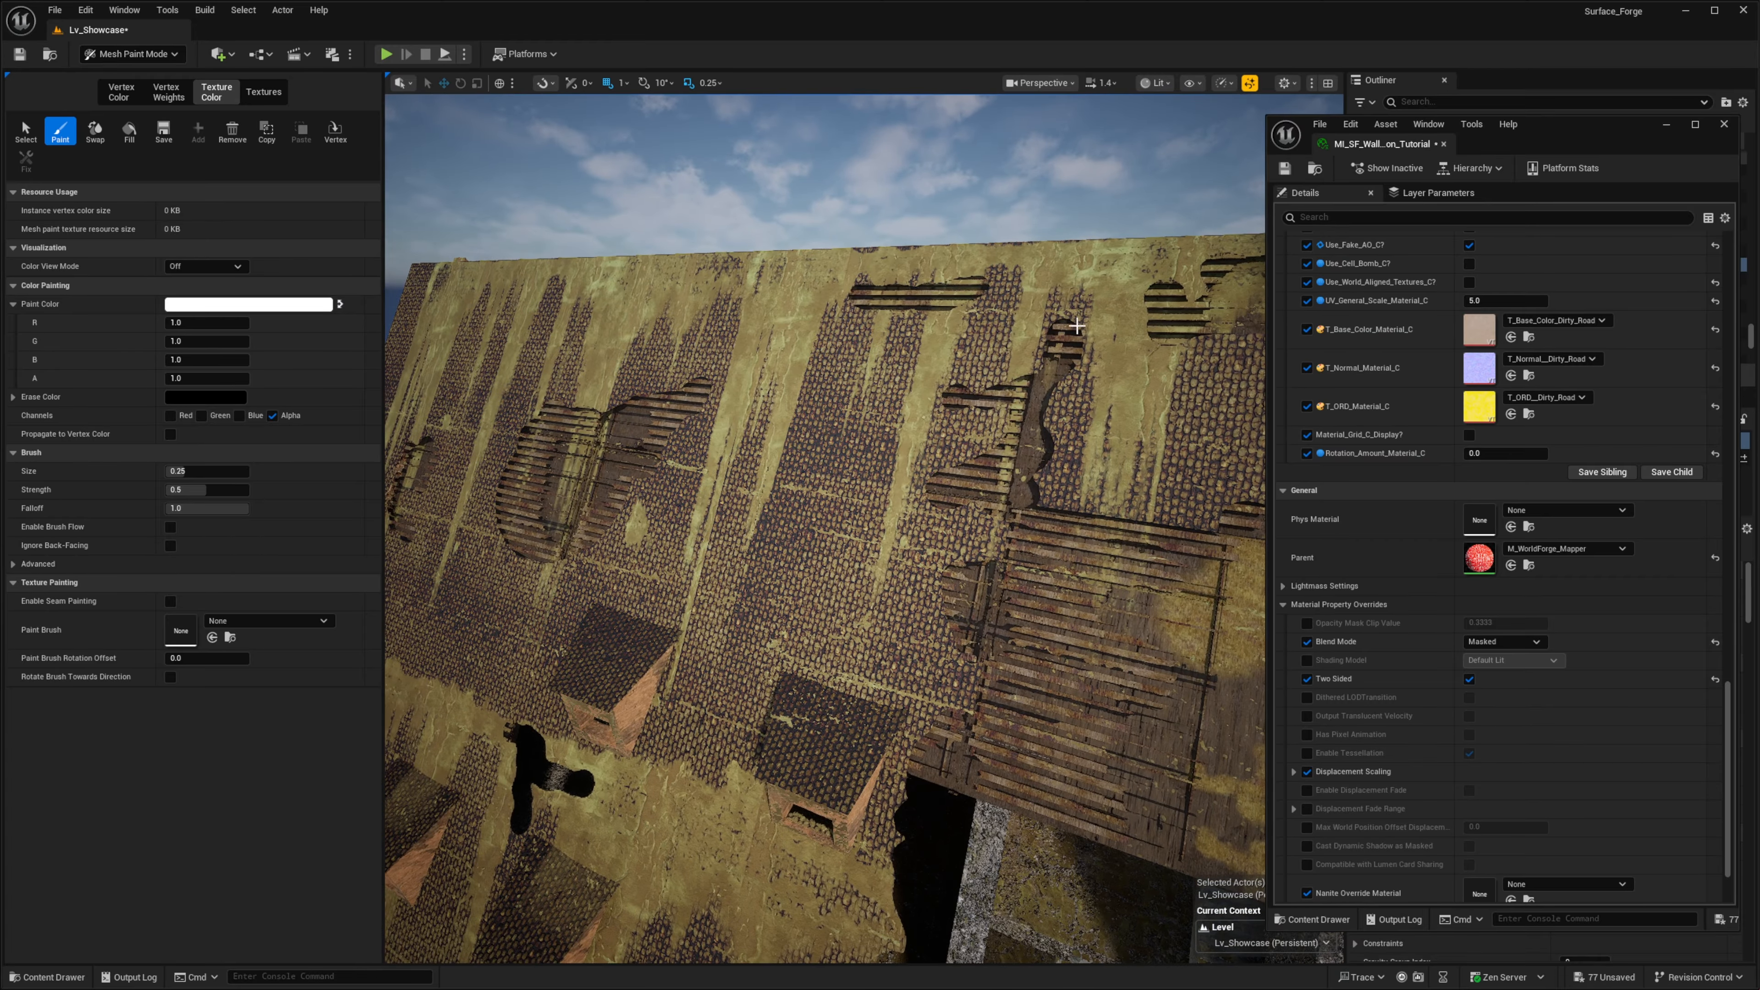
{"action": "right_click_drag", "start_coordinate": [1077, 326], "coordinate": [1047, 333]}
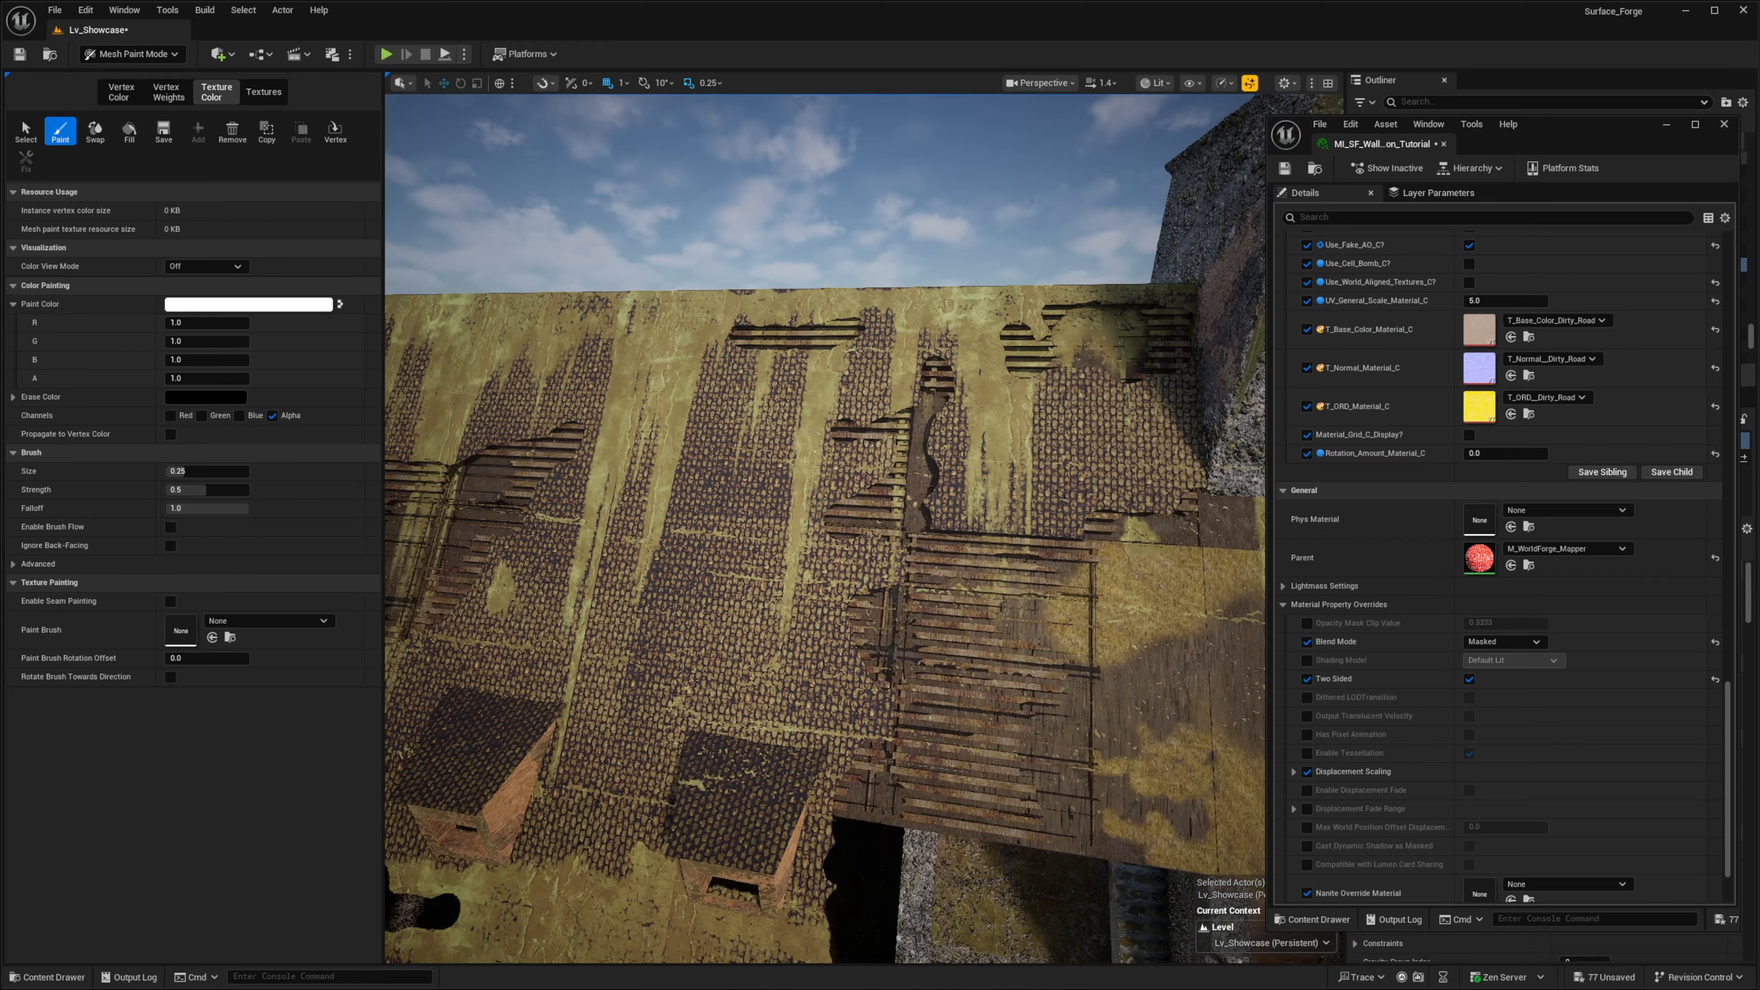
{"action": "right_click_drag", "start_coordinate": [901, 499], "coordinate": [624, 575]}
{"action": "scroll", "coordinate": [652, 520], "scroll_direction": "down", "scroll_amount": 1}
{"action": "scroll", "coordinate": [845, 610], "scroll_direction": "down", "scroll_amount": 1}
{"action": "mouse_move", "coordinate": [900, 617]}
{"action": "right_mouse_down"}
{"action": "mouse_move", "coordinate": [807, 590]}
{"action": "mouse_move", "coordinate": [444, 590]}
{"action": "right_mouse_up"}
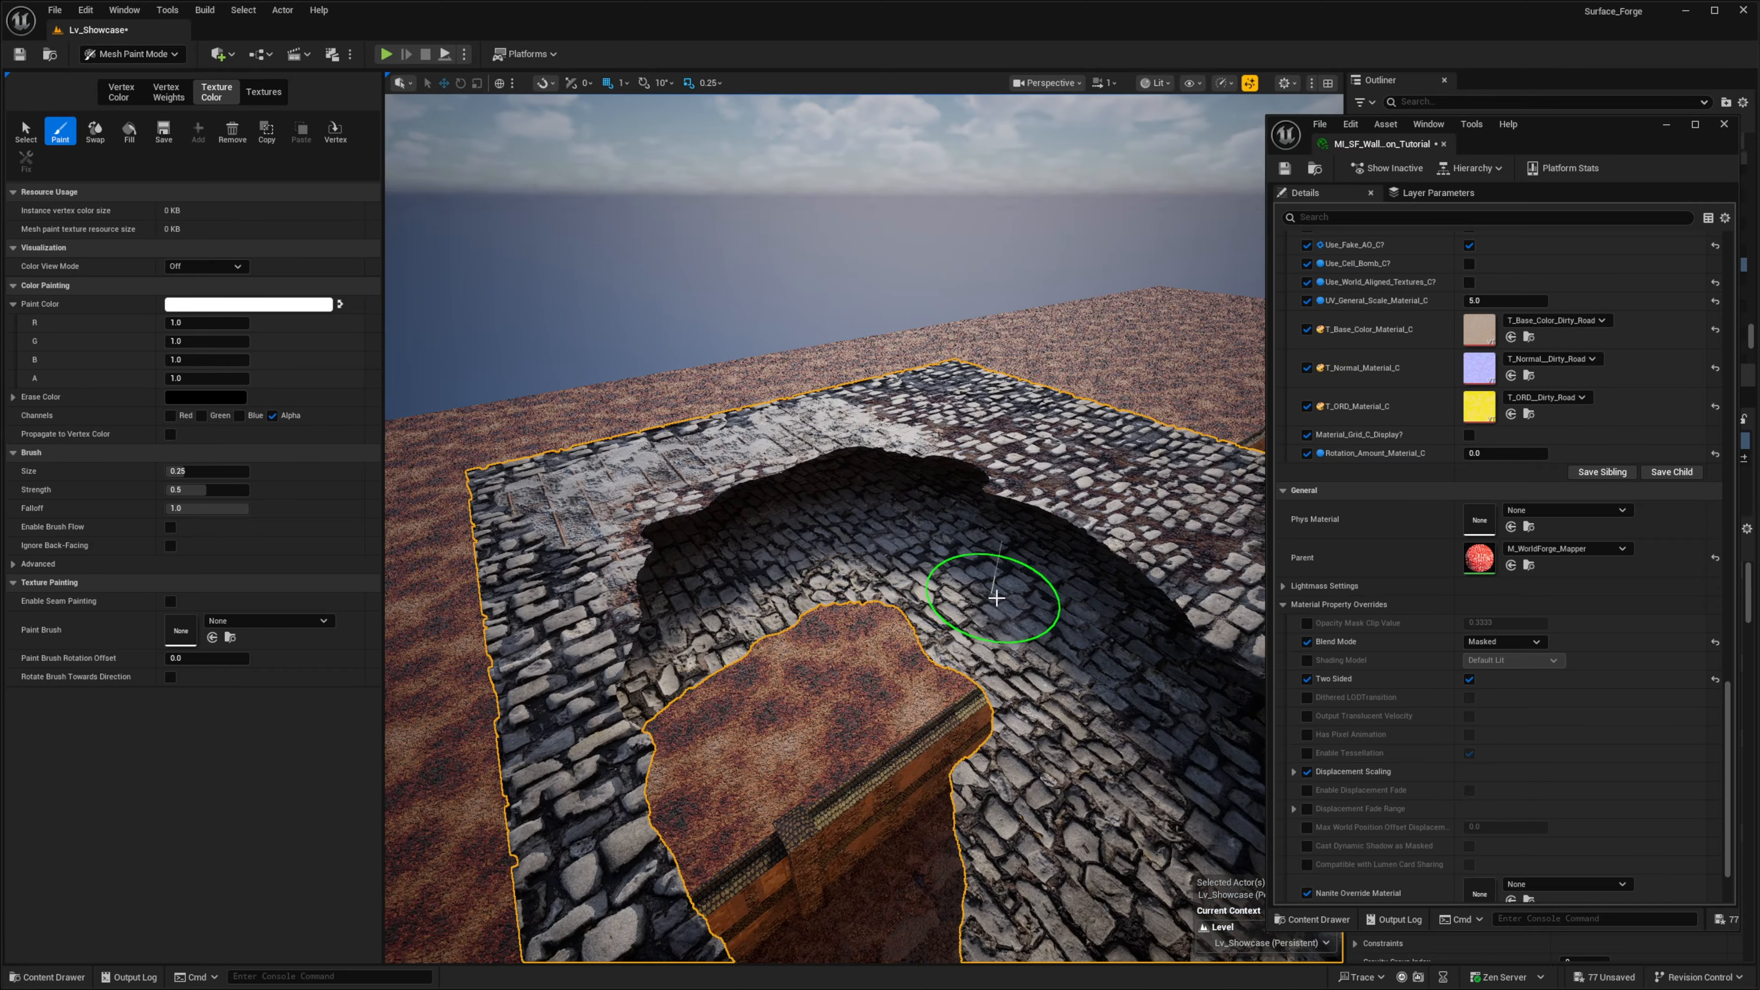
- Set the material's Blend Mode override back to Opaque
{"action": "right_click_drag", "start_coordinate": [997, 597], "coordinate": [832, 593]}
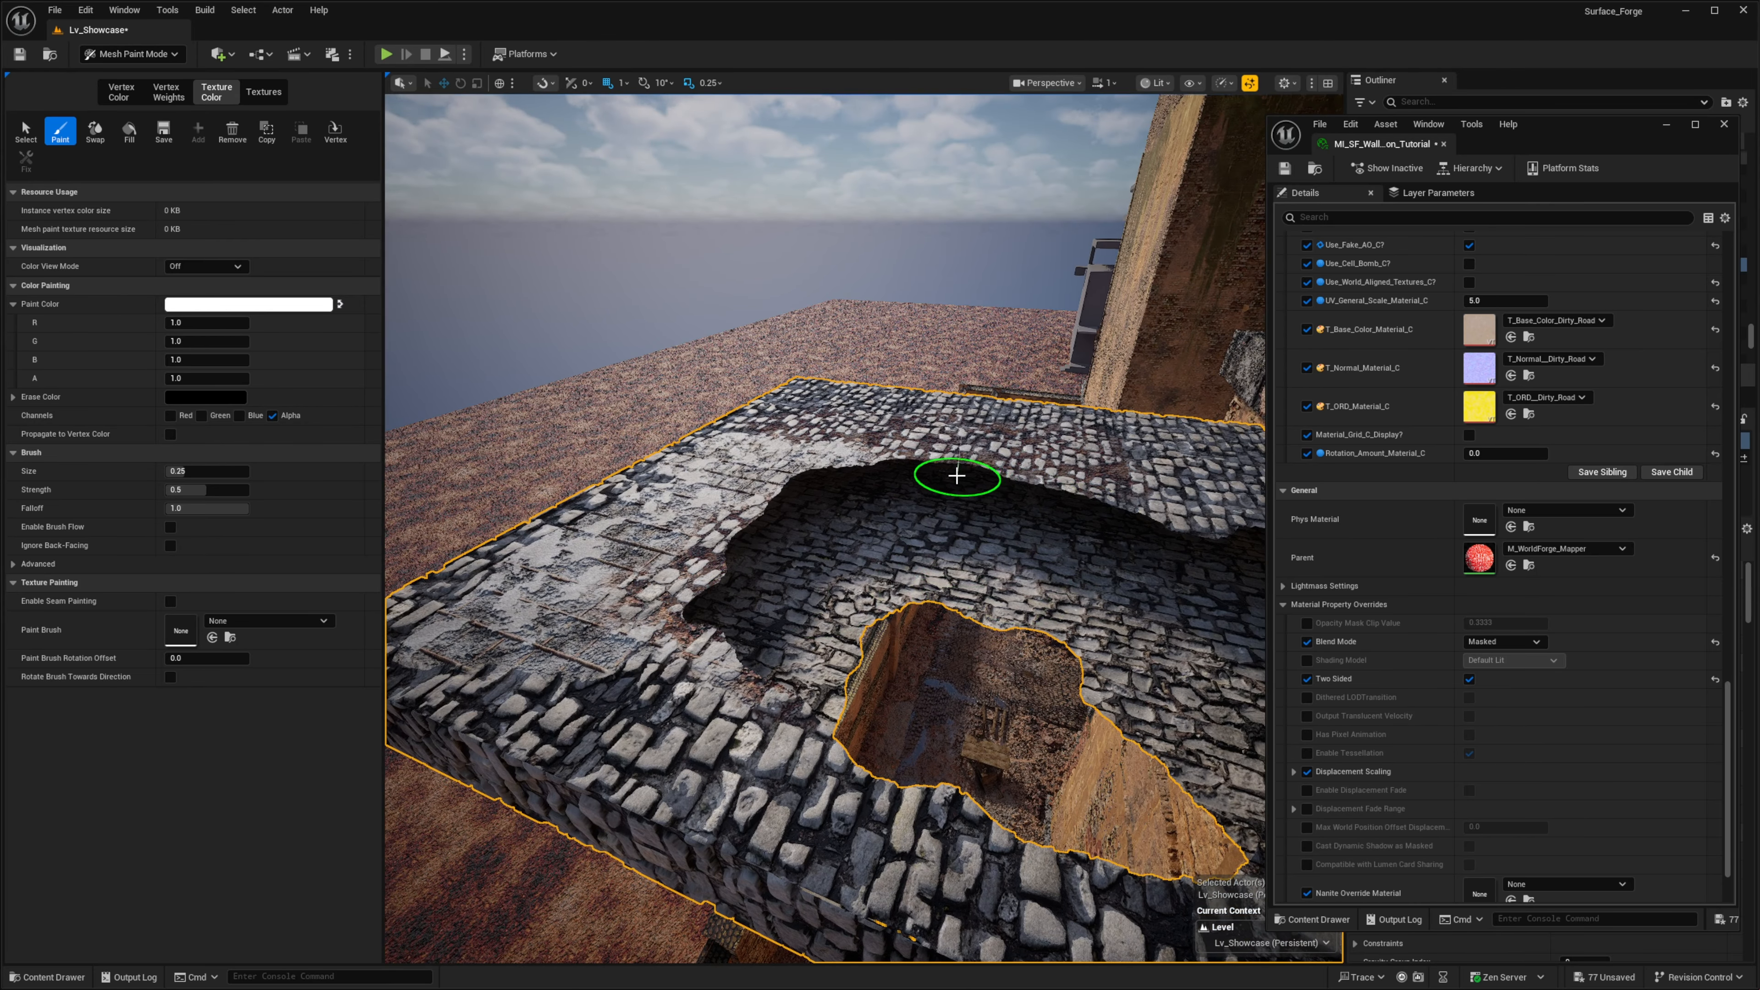
{"action": "left_click", "coordinate": [1504, 642]}
{"action": "left_click", "coordinate": [1483, 655]}
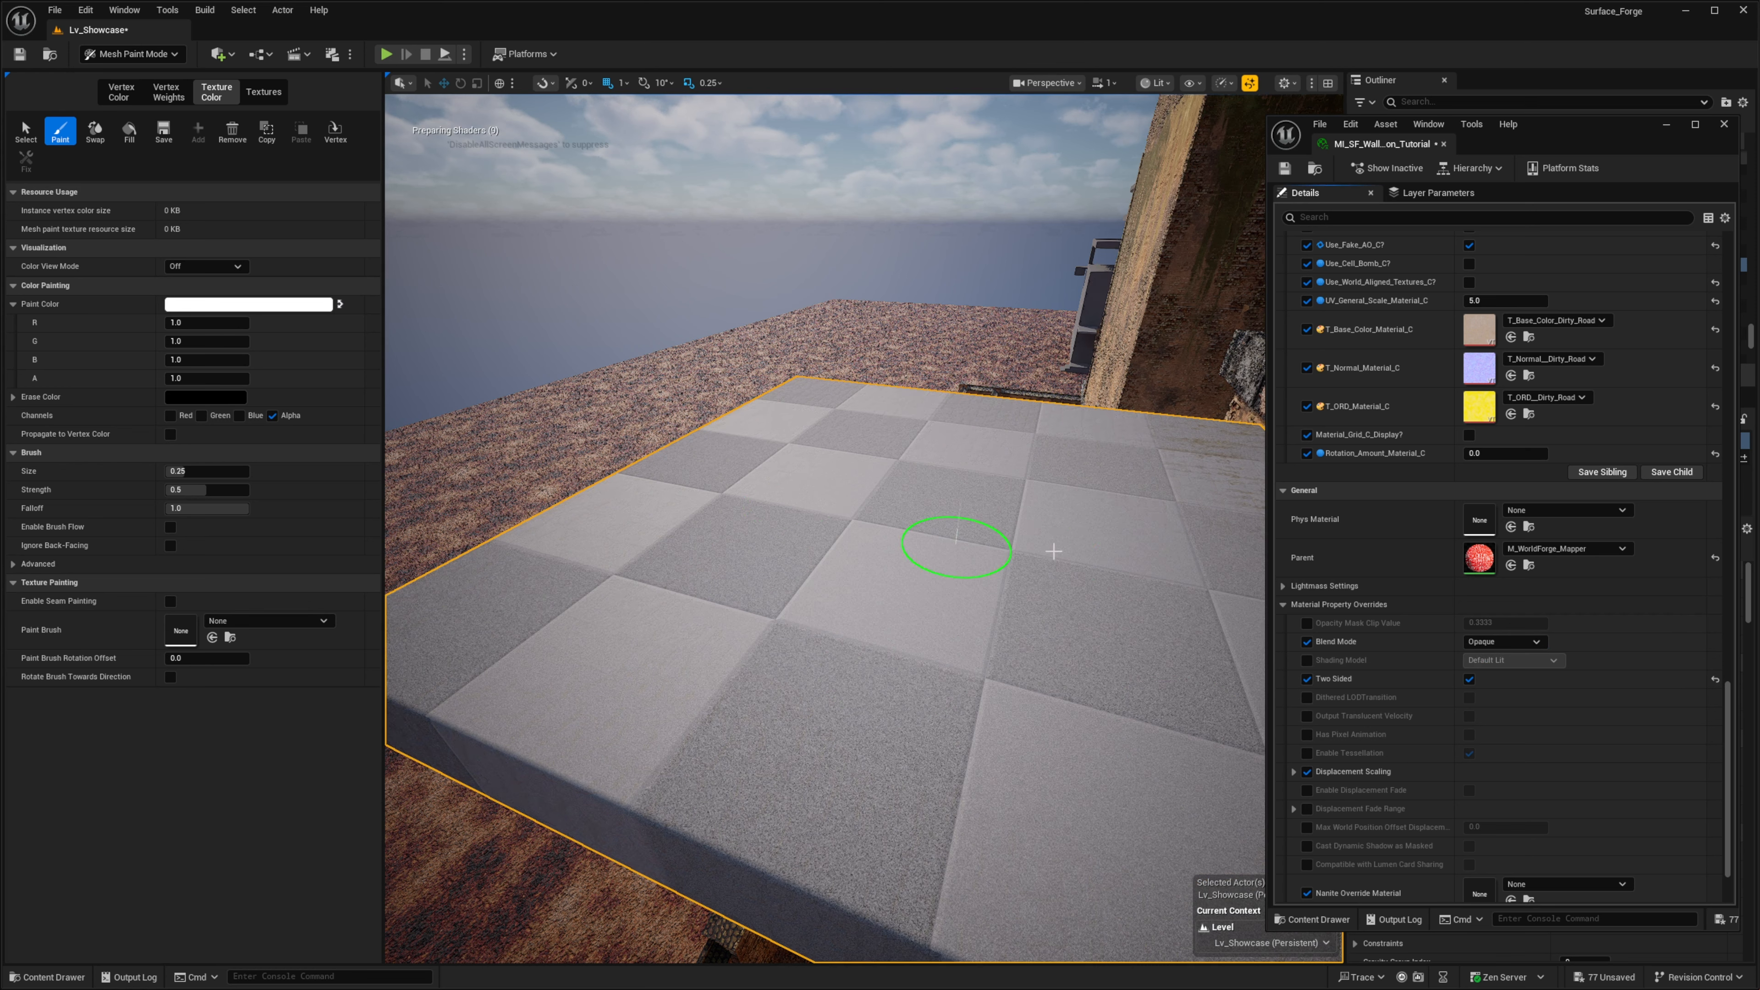
- Enable the Water_Puddles? switch in the material instance and examine the puddles on the cobblestones
{"action": "left_click_drag", "start_coordinate": [1719, 782], "coordinate": [1721, 386]}
{"action": "scroll", "coordinate": [1456, 454], "scroll_direction": "up", "scroll_amount": 3}
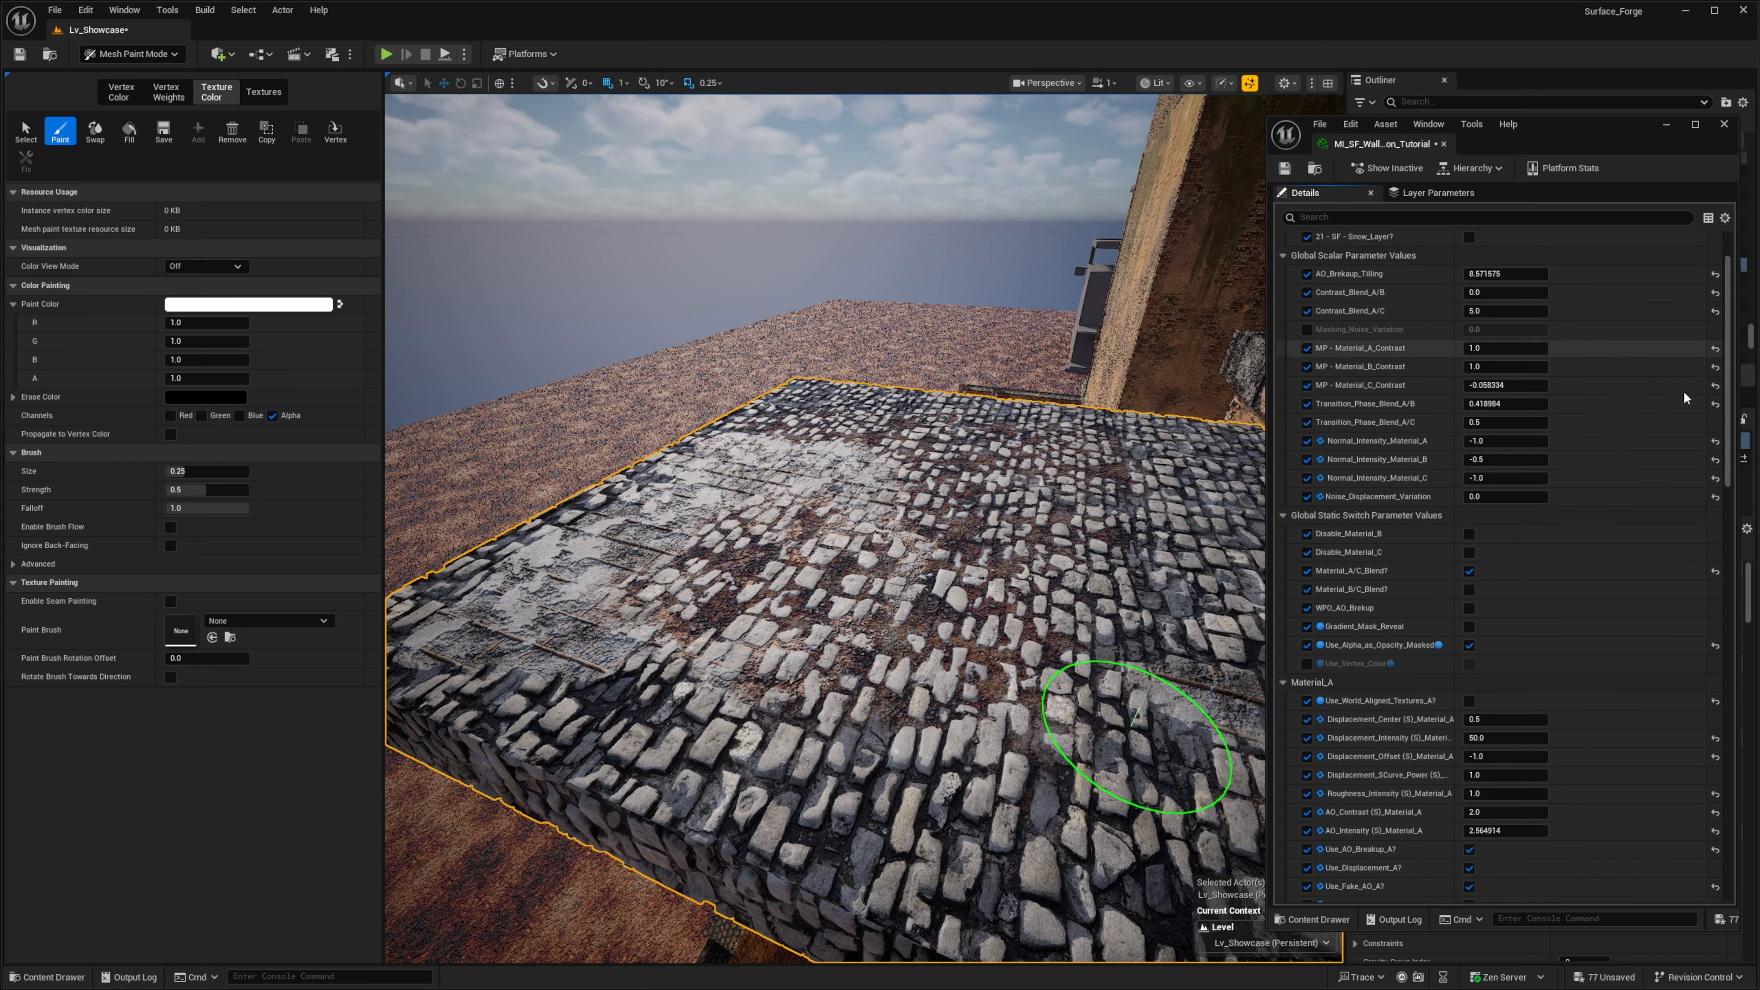
{"action": "left_click", "coordinate": [1469, 277]}
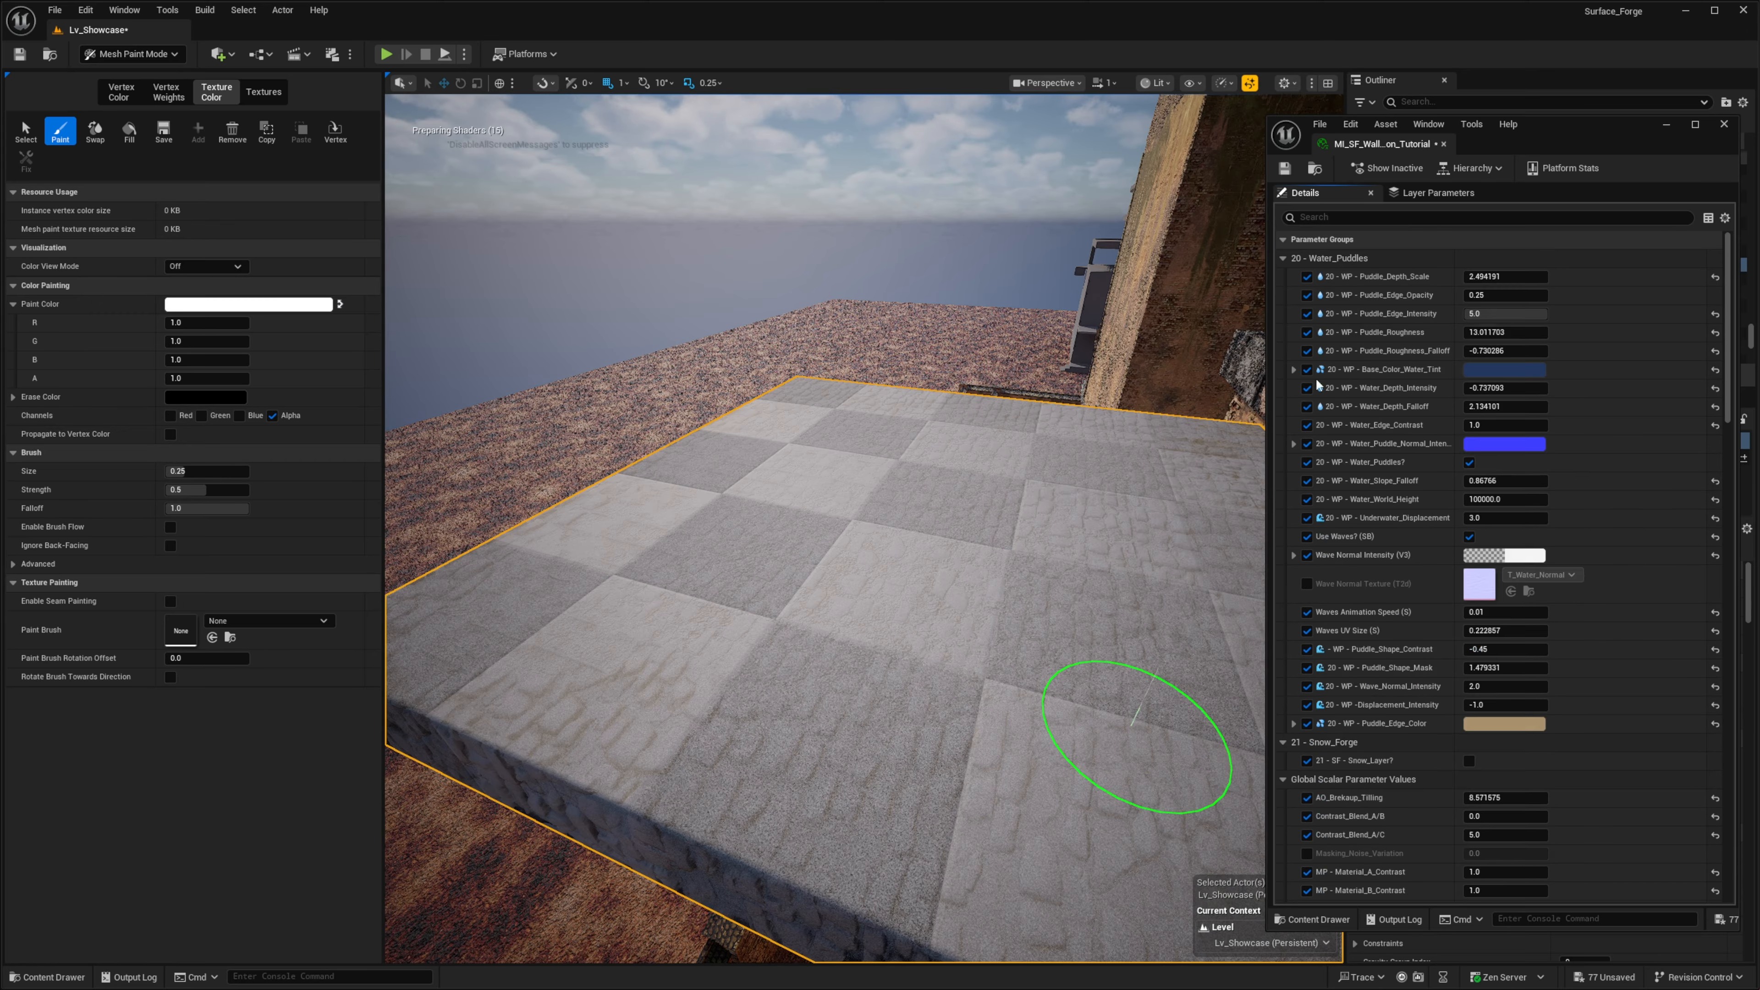
{"action": "mouse_move", "coordinate": [936, 522]}
{"action": "right_mouse_down"}
{"action": "mouse_move", "coordinate": [1005, 541]}
{"action": "mouse_move", "coordinate": [1002, 520]}
{"action": "mouse_move", "coordinate": [1060, 523]}
{"action": "mouse_move", "coordinate": [1067, 555]}
{"action": "mouse_move", "coordinate": [1040, 513]}
{"action": "mouse_move", "coordinate": [1030, 562]}
{"action": "right_mouse_up"}
{"action": "key", "text": "w"}
{"action": "key", "text": "s"}
{"action": "key", "text": "w"}
- Examine the water puddles across the cobblestone floor from several sides
{"action": "key", "text": "w"}
{"action": "key", "text": "s"}
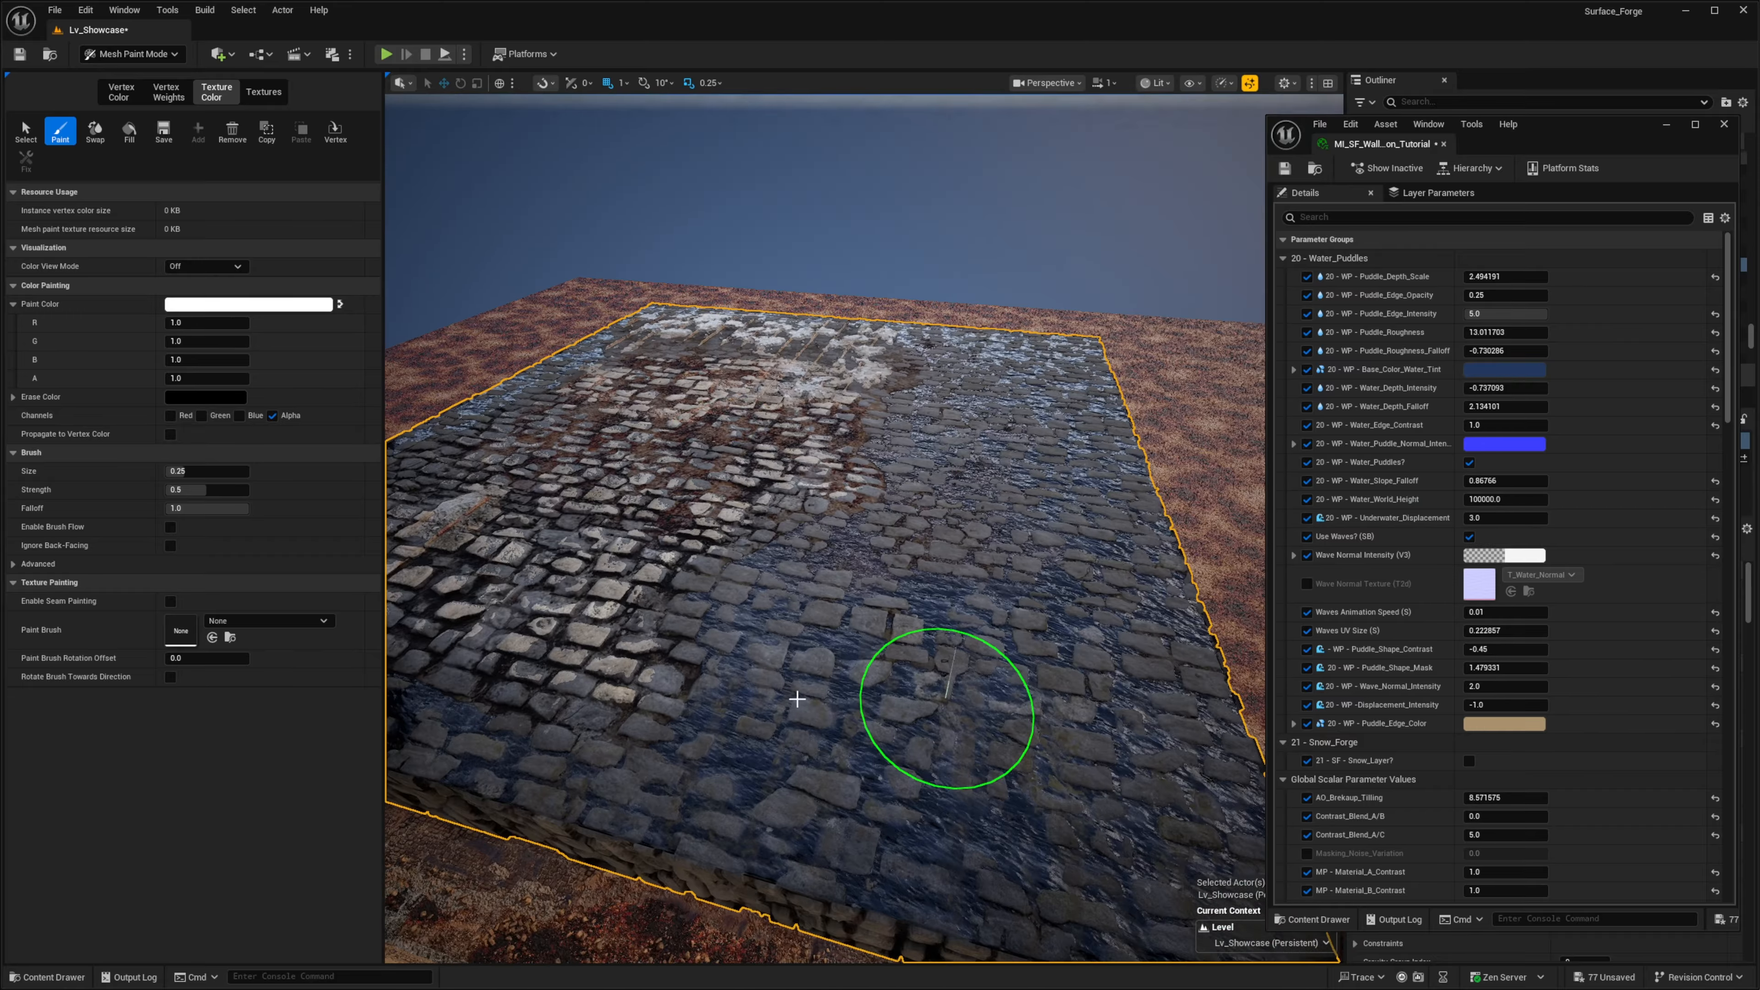
{"action": "right_click_drag", "start_coordinate": [948, 708], "coordinate": [880, 711]}
{"action": "key", "text": "d"}
{"action": "mouse_move", "coordinate": [1026, 742]}
{"action": "right_mouse_down"}
{"action": "mouse_move", "coordinate": [970, 708]}
{"action": "mouse_move", "coordinate": [797, 701]}
{"action": "mouse_move", "coordinate": [749, 672]}
{"action": "mouse_move", "coordinate": [596, 697]}
{"action": "right_mouse_up"}
{"action": "key", "text": "w"}
{"action": "scroll", "coordinate": [899, 538], "scroll_direction": "down", "scroll_amount": 1}
{"action": "key", "text": "d"}
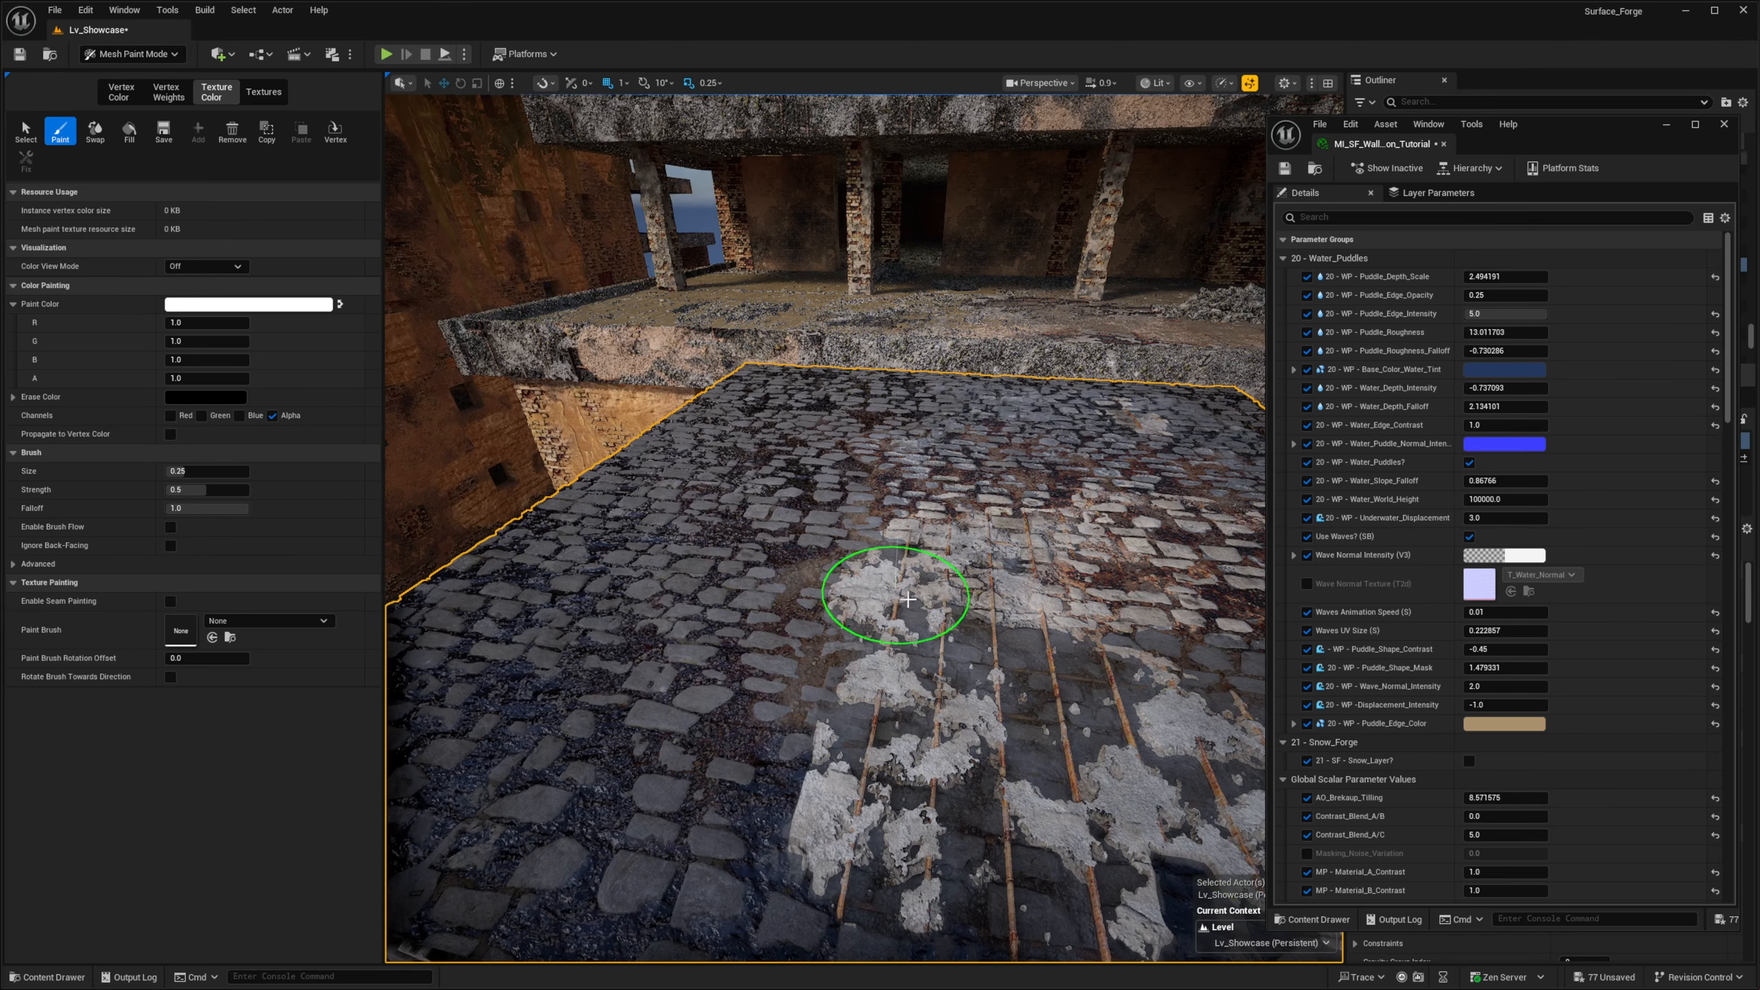
{"action": "right_click_drag", "start_coordinate": [750, 704], "coordinate": [707, 721]}
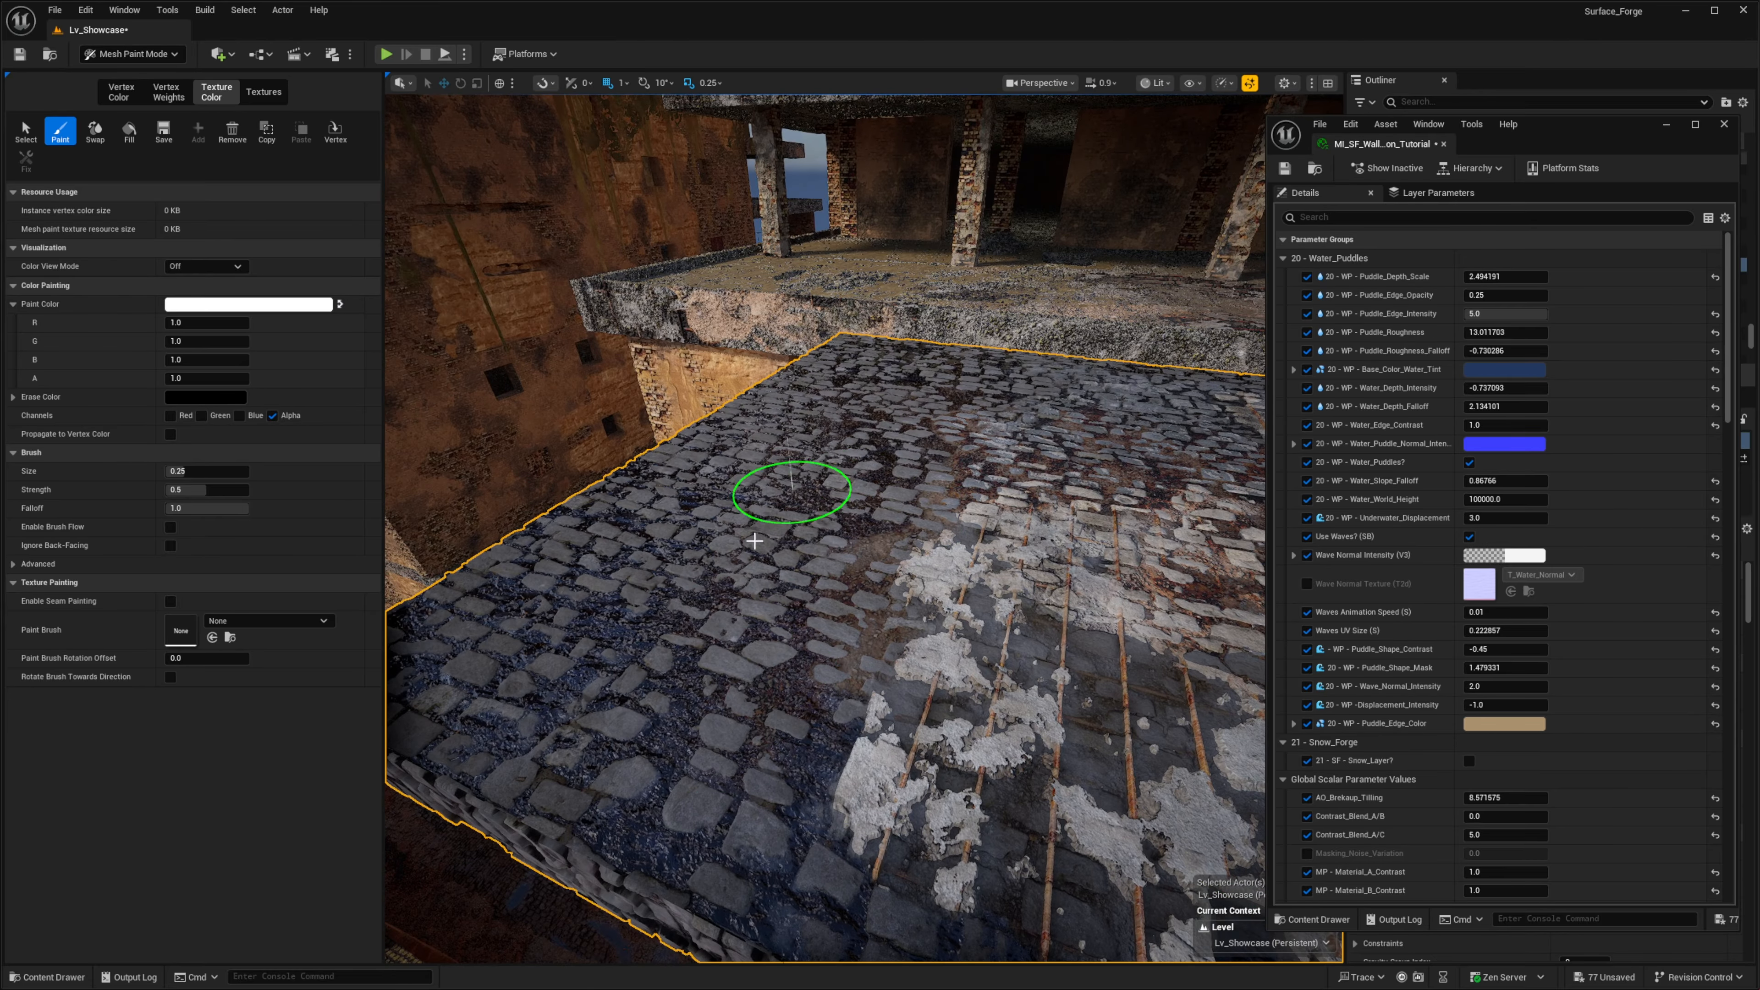
{"action": "right_click_drag", "start_coordinate": [754, 541], "coordinate": [777, 517]}
{"action": "key", "text": "d"}
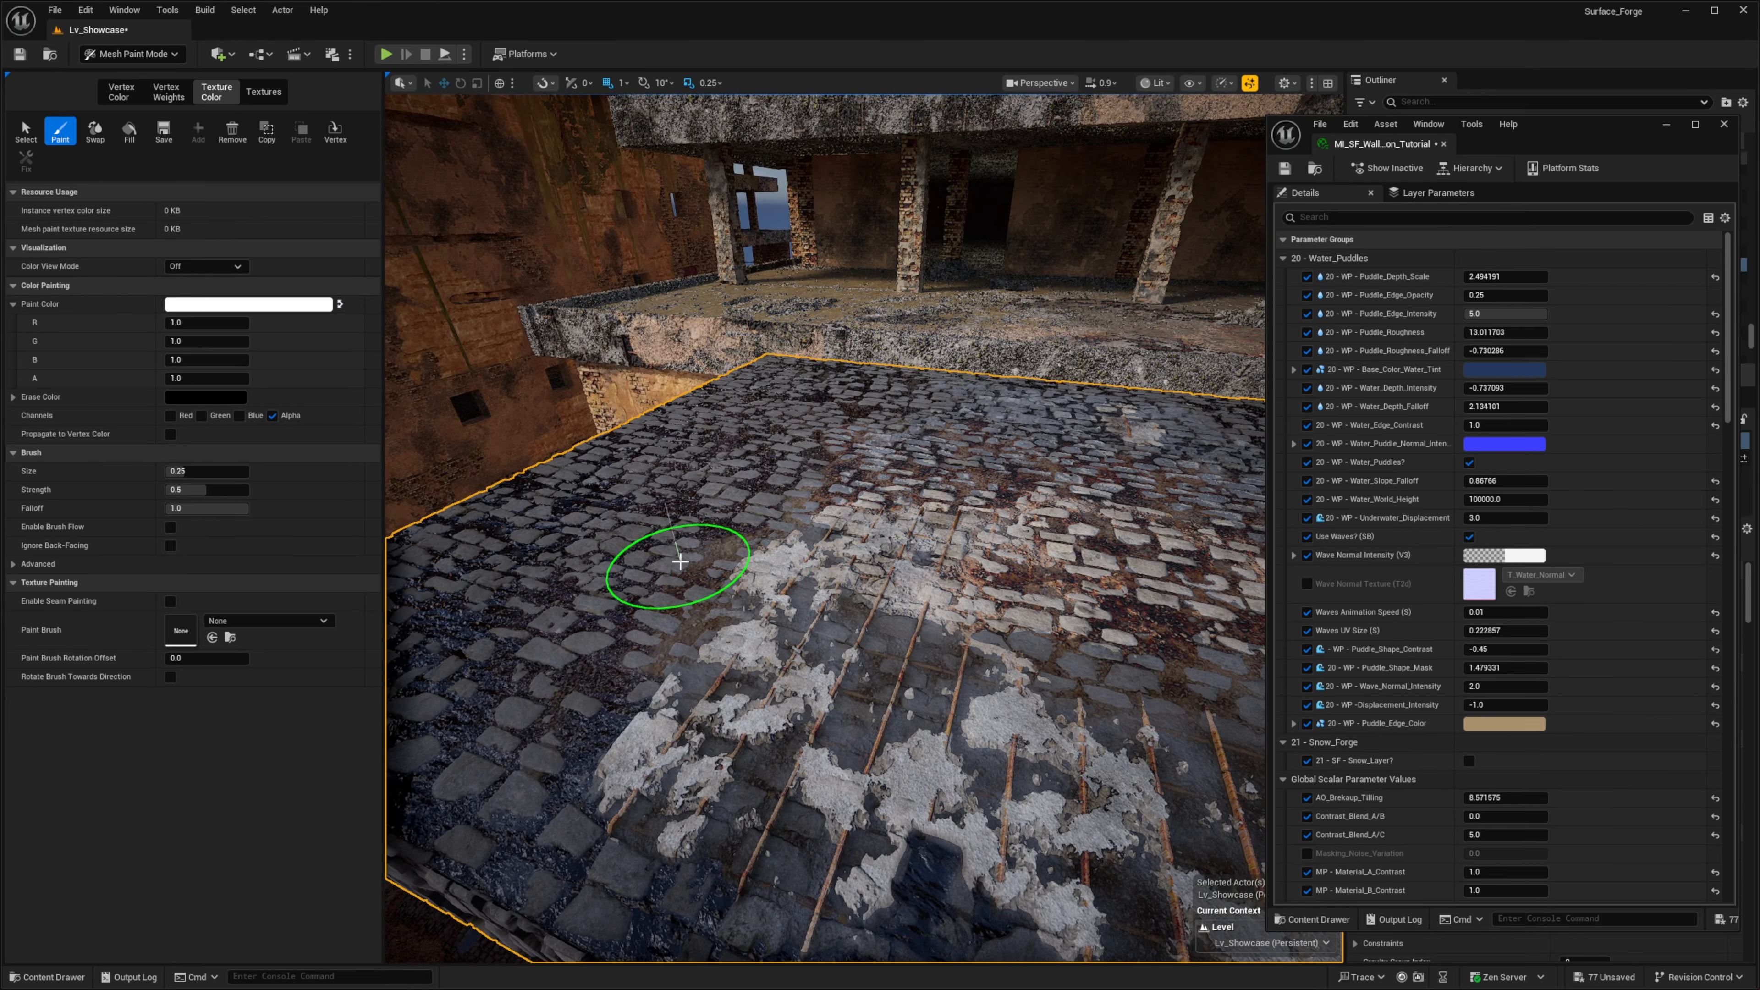
{"action": "right_click_drag", "start_coordinate": [692, 563], "coordinate": [736, 529]}
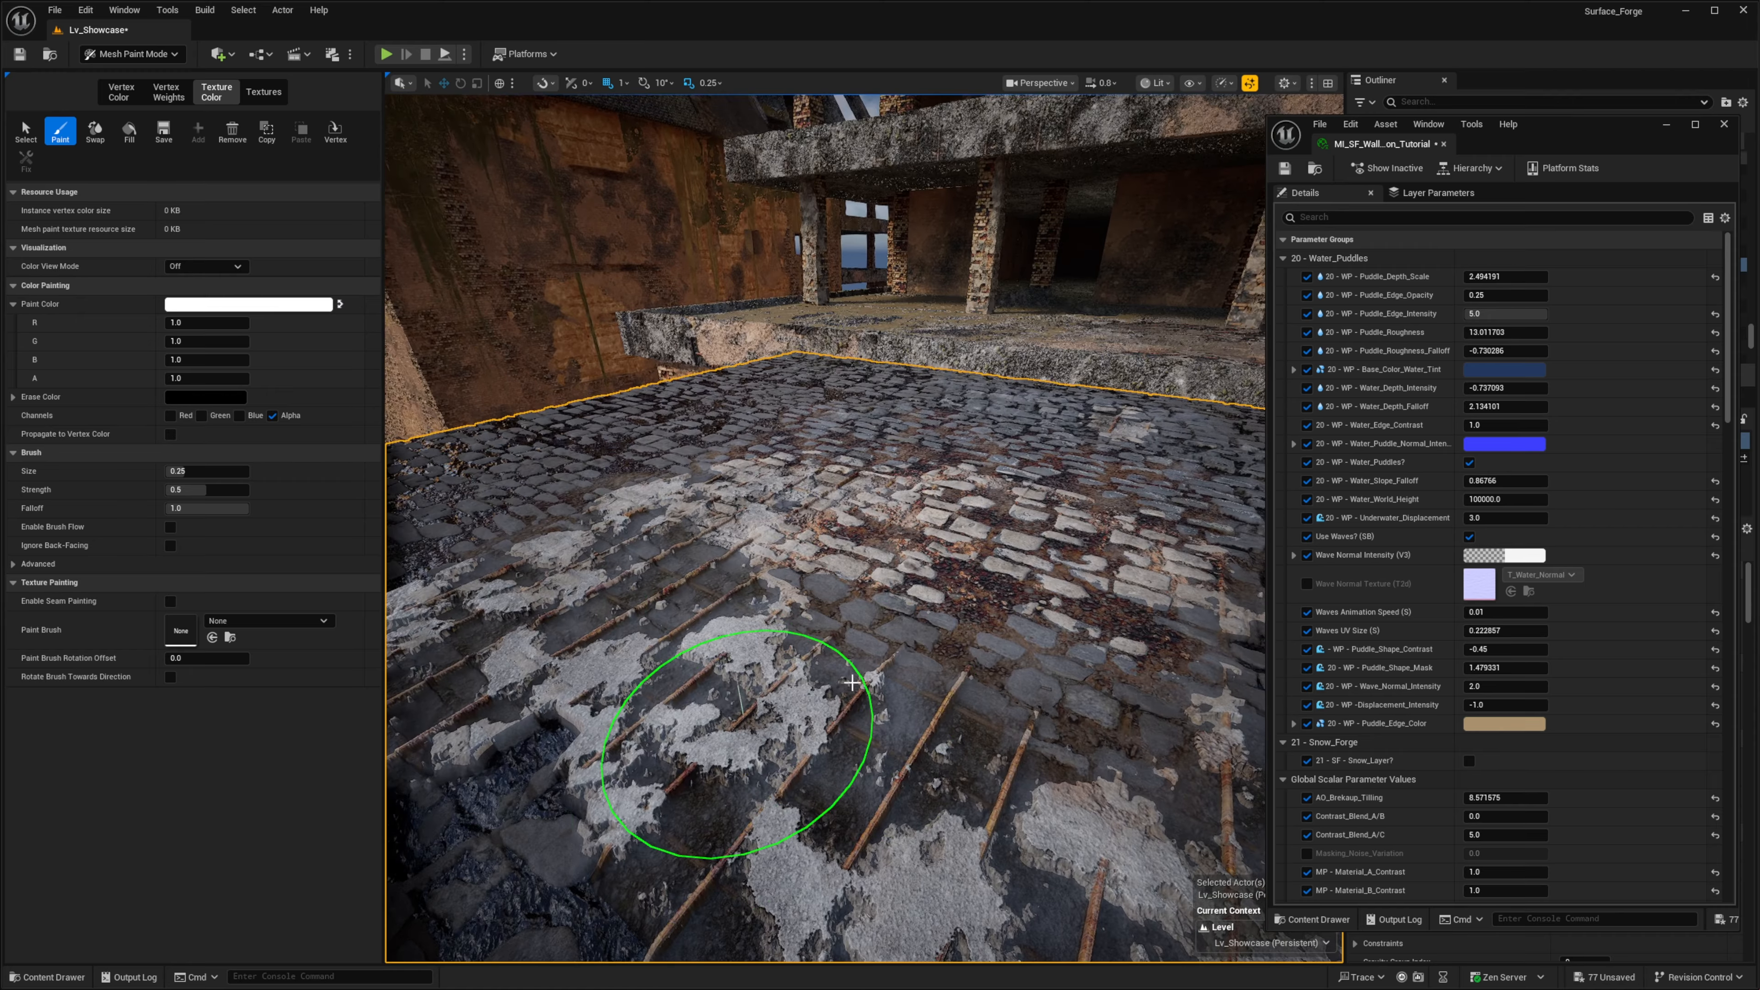
- Inspect how the water sits around the exposed rebar and broken concrete patch, up close and from above
{"action": "right_click_drag", "start_coordinate": [739, 747], "coordinate": [665, 728]}
{"action": "scroll", "coordinate": [739, 747], "scroll_direction": "down", "scroll_amount": 1}
{"action": "right_click_drag", "start_coordinate": [1017, 672], "coordinate": [1020, 753]}
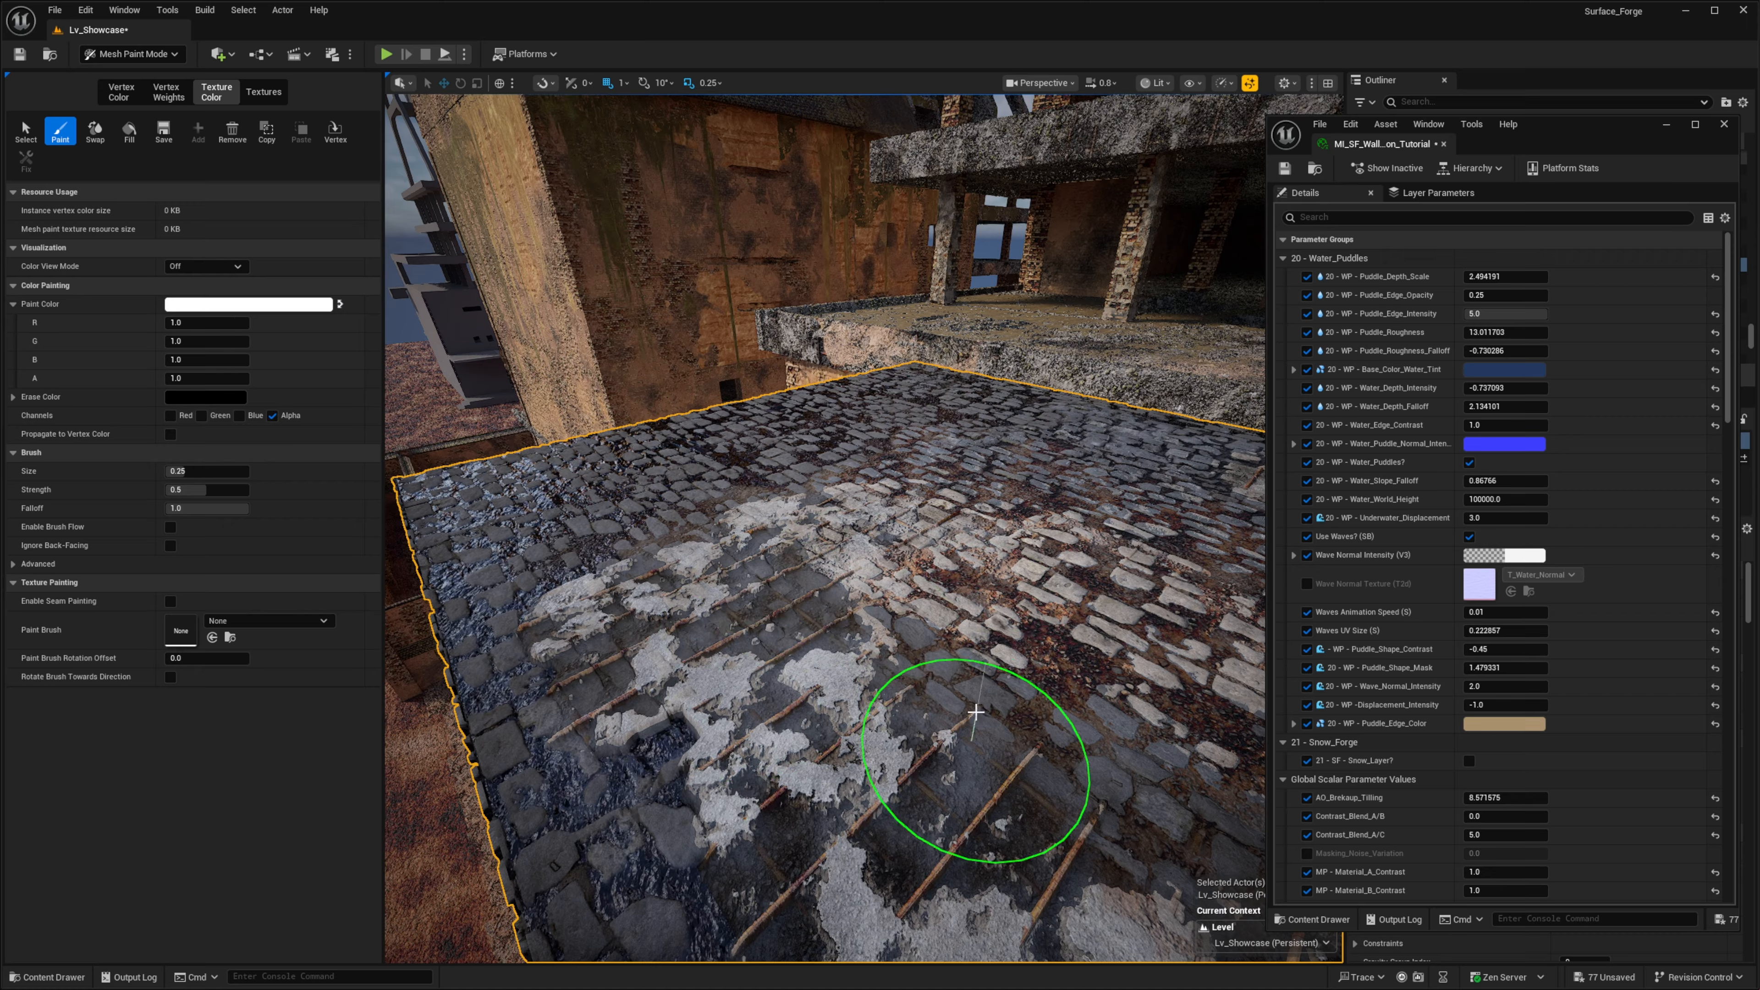
{"action": "right_click_drag", "start_coordinate": [884, 686], "coordinate": [895, 621]}
{"action": "key", "text": "w"}
{"action": "scroll", "coordinate": [886, 679], "scroll_direction": "down", "scroll_amount": 1}
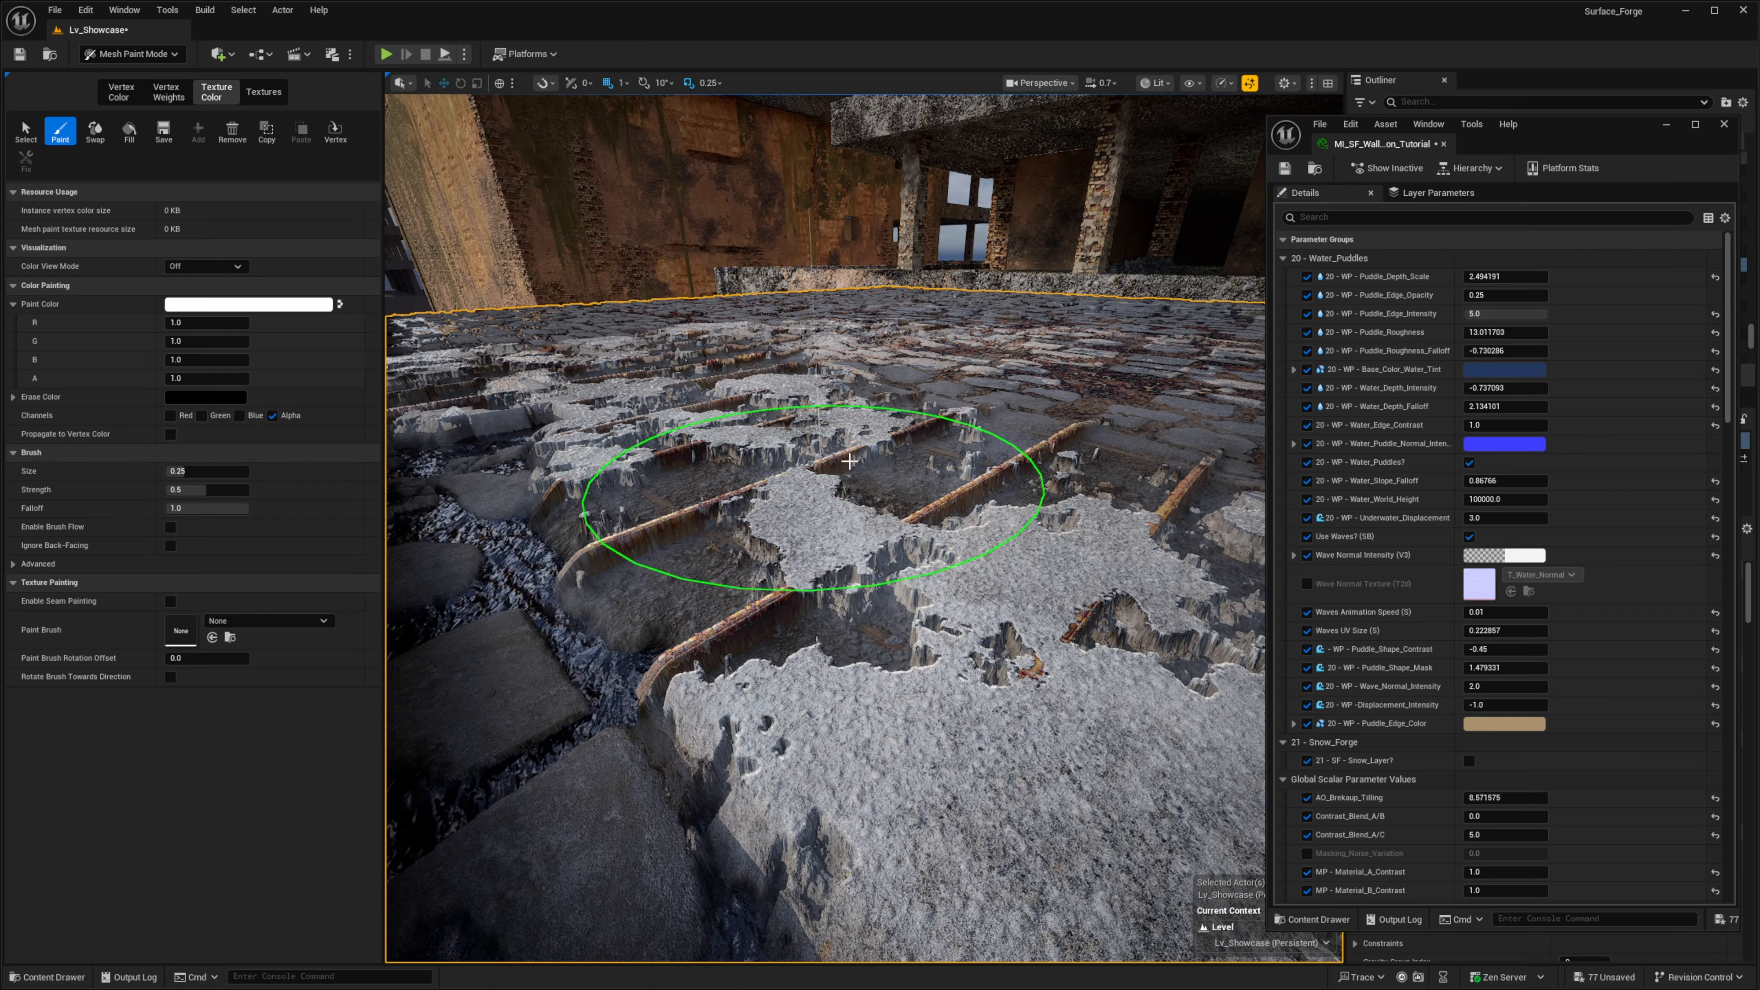
{"action": "key", "text": "s"}
{"action": "right_click_drag", "start_coordinate": [896, 544], "coordinate": [881, 666]}
{"action": "scroll", "coordinate": [896, 544], "scroll_direction": "down", "scroll_amount": 2}
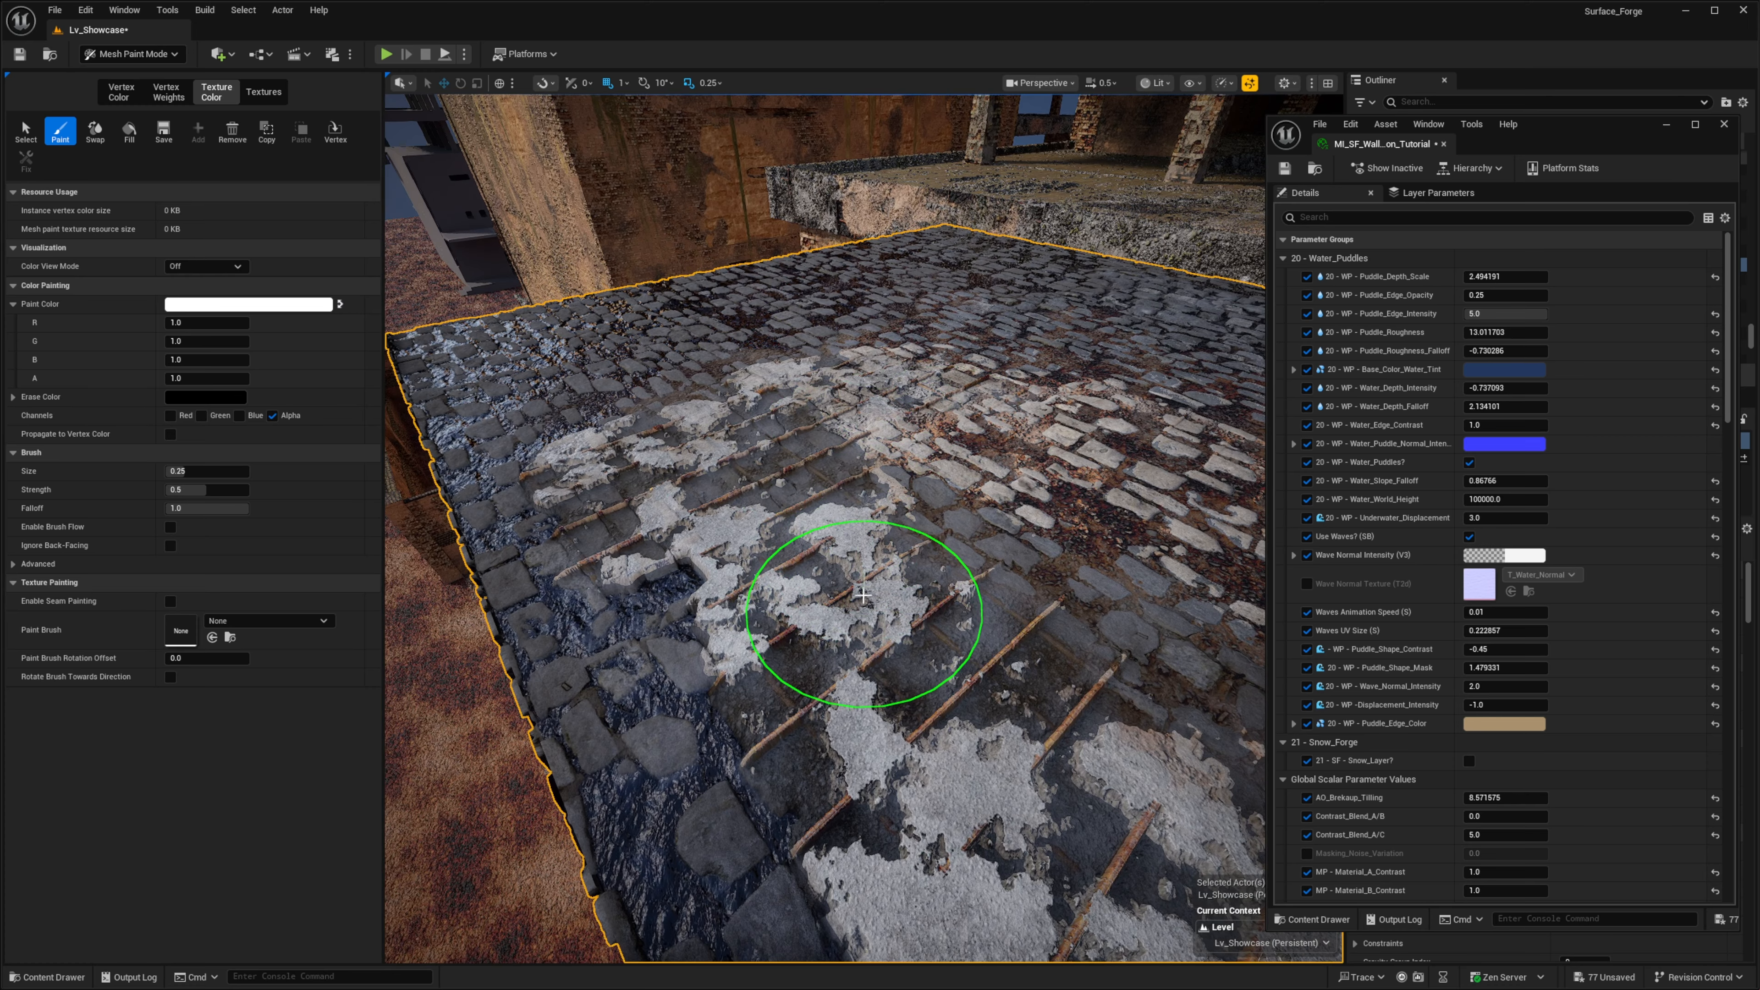
{"action": "right_click_drag", "start_coordinate": [862, 595], "coordinate": [865, 588]}
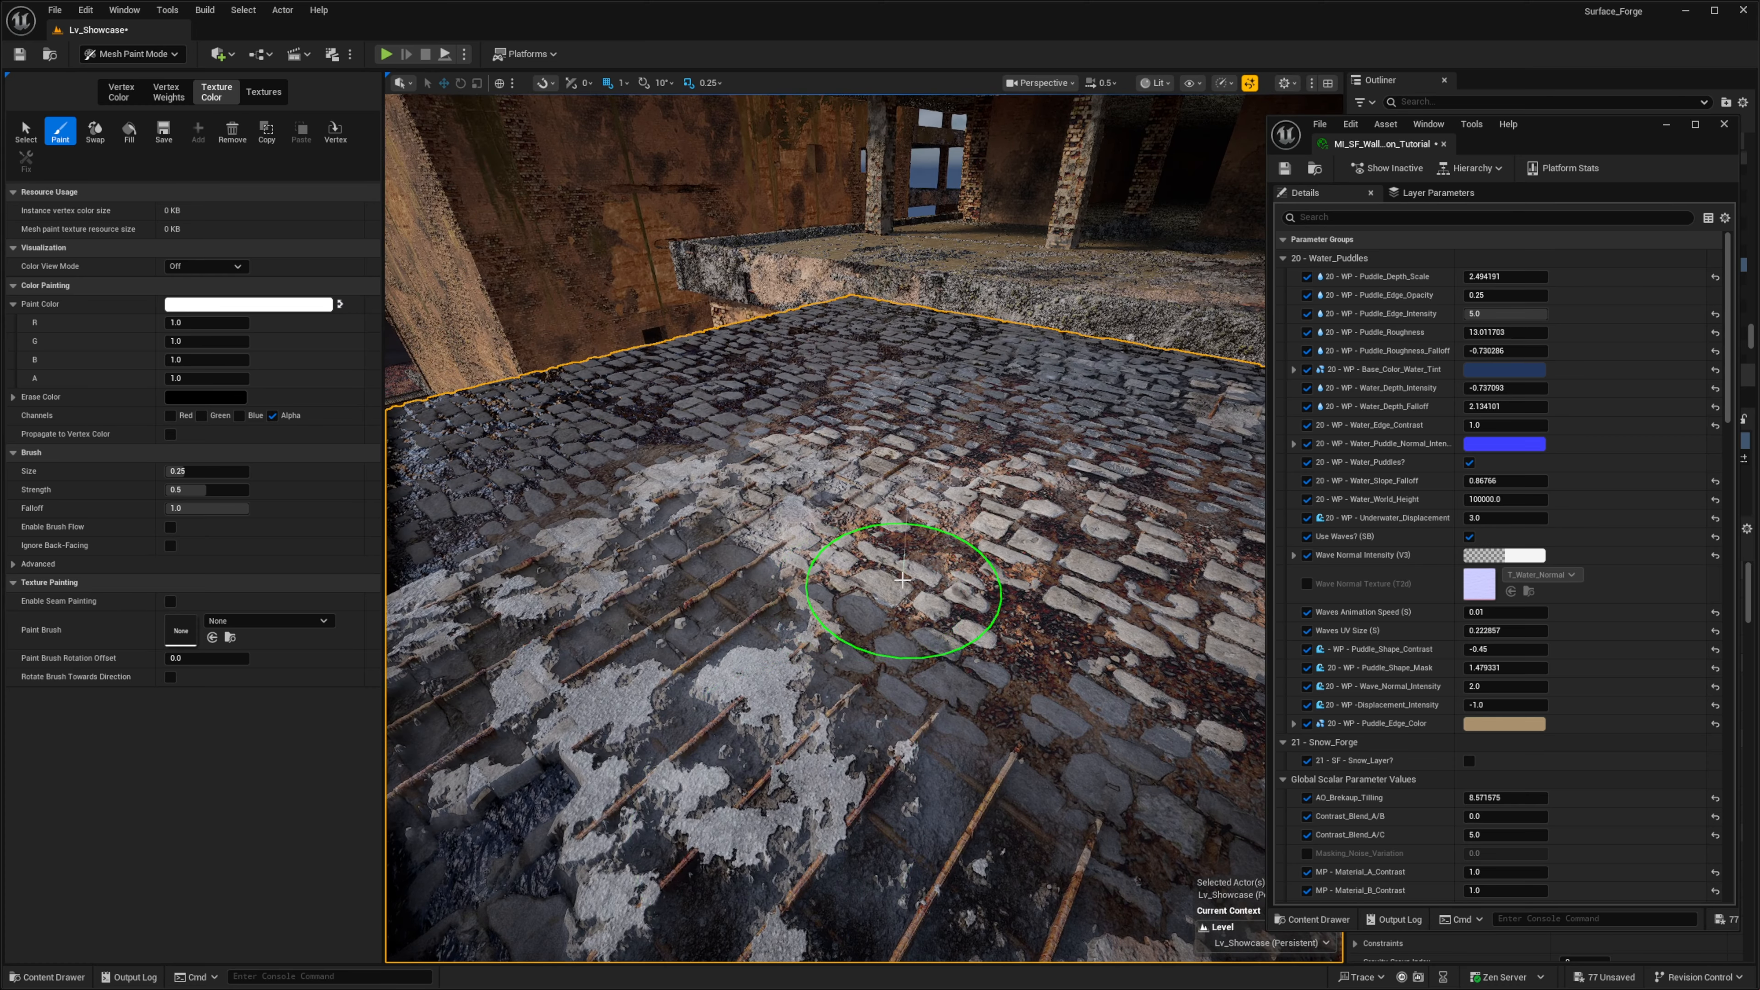
- Paint white on the alpha channel over the rebar patch and surrounding cobblestones to clear the water puddles there
{"action": "scroll", "coordinate": [1381, 515], "scroll_direction": "down", "scroll_amount": 10}
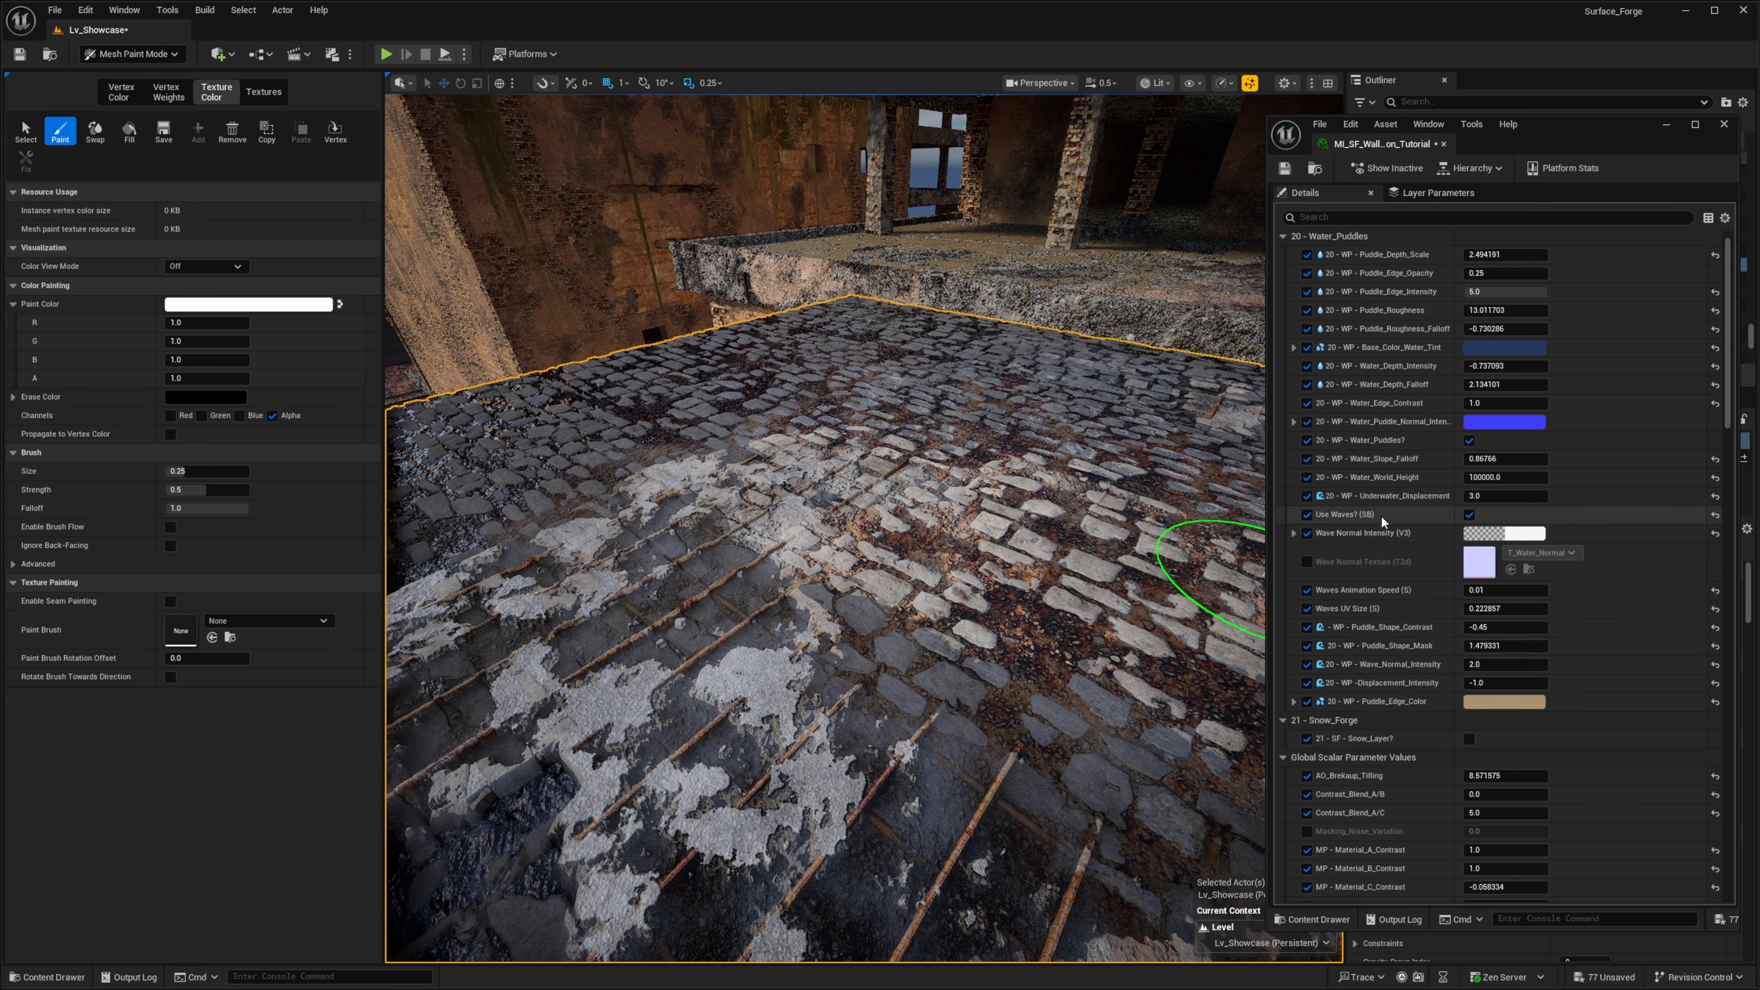
{"action": "scroll", "coordinate": [1466, 629], "scroll_direction": "down", "scroll_amount": 3}
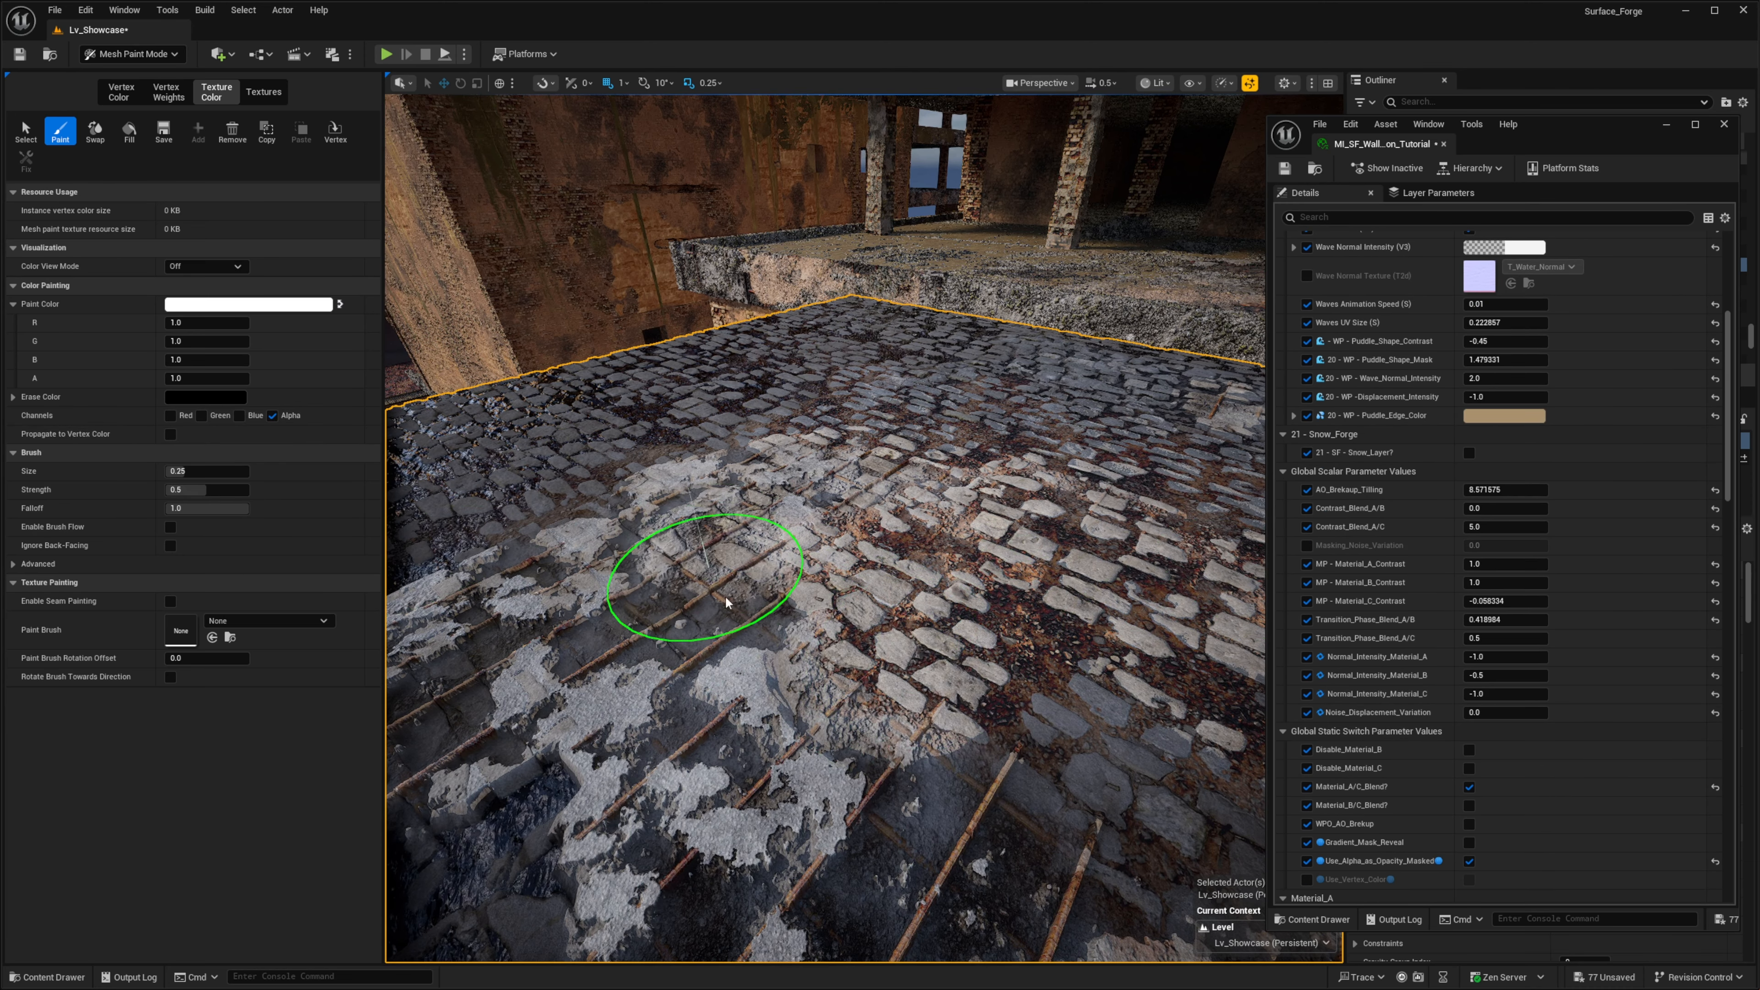
{"action": "mouse_move", "coordinate": [699, 581]}
{"action": "left_mouse_down"}
{"action": "mouse_move", "coordinate": [872, 739]}
{"action": "mouse_move", "coordinate": [1153, 565]}
{"action": "left_mouse_up"}
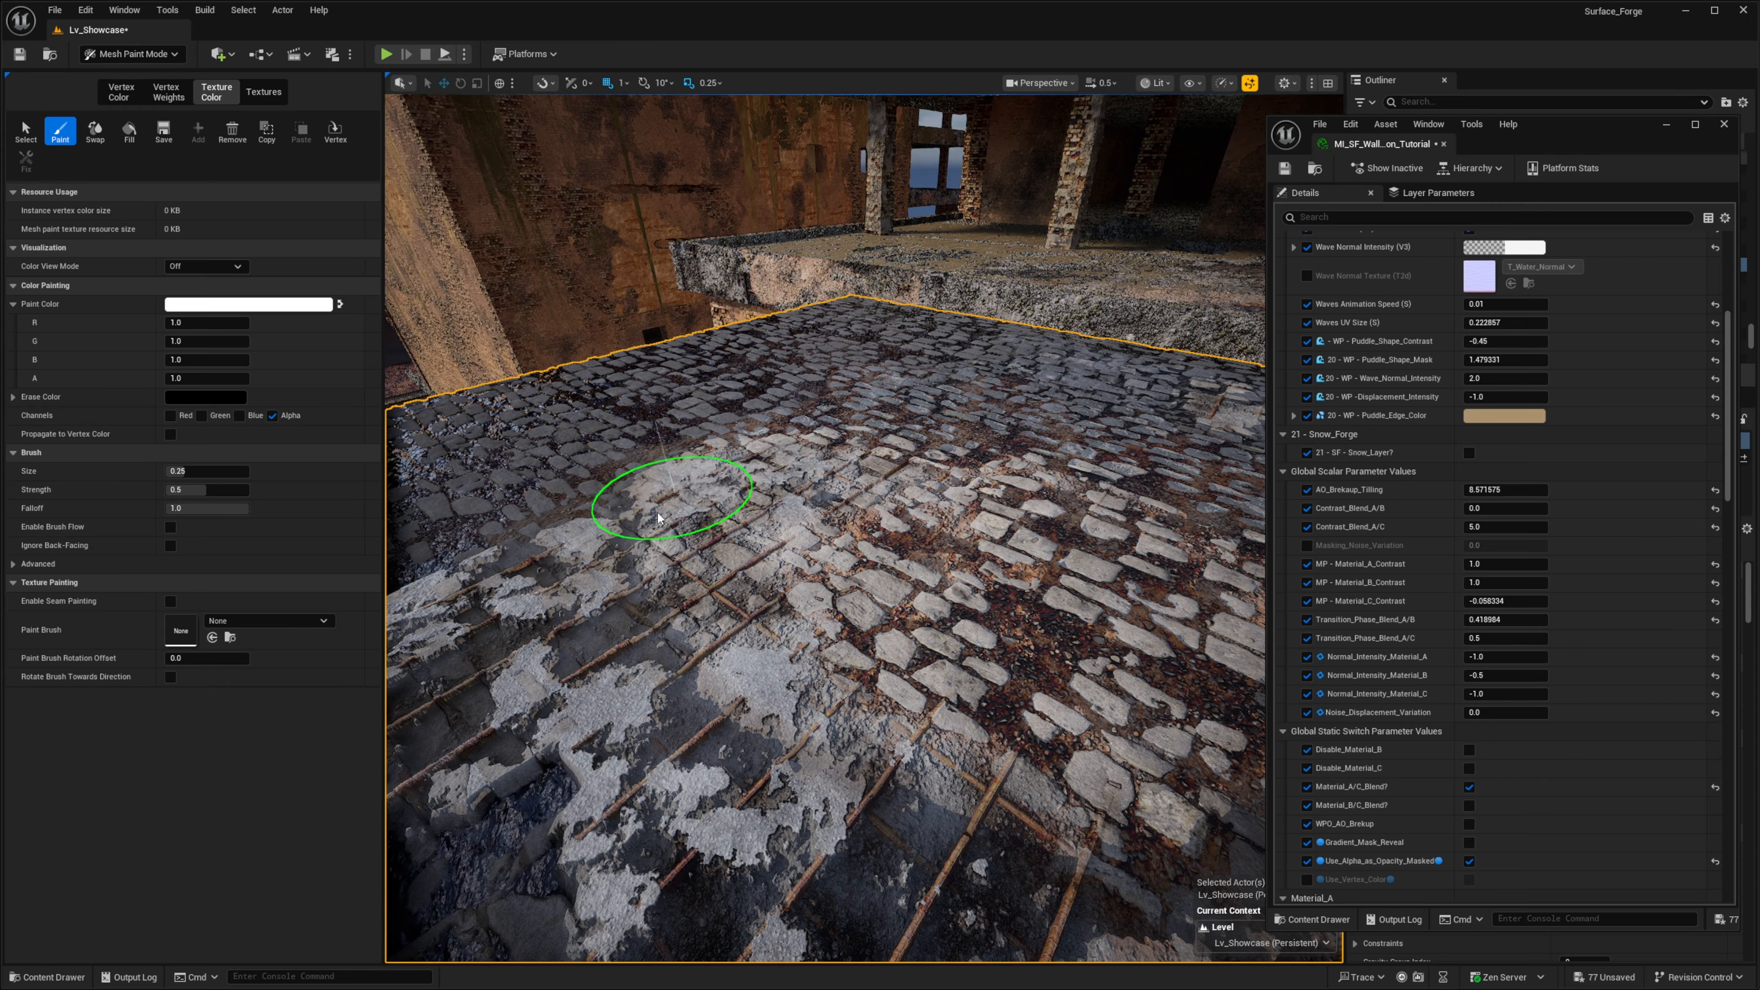
{"action": "mouse_move", "coordinate": [792, 719]}
{"action": "right_mouse_down"}
{"action": "mouse_move", "coordinate": [709, 653]}
{"action": "mouse_move", "coordinate": [756, 670]}
{"action": "mouse_move", "coordinate": [768, 725]}
{"action": "right_mouse_up"}
{"action": "key", "text": "q"}
{"action": "scroll", "coordinate": [779, 715], "scroll_direction": "down", "scroll_amount": 2}
{"action": "key", "text": "e"}
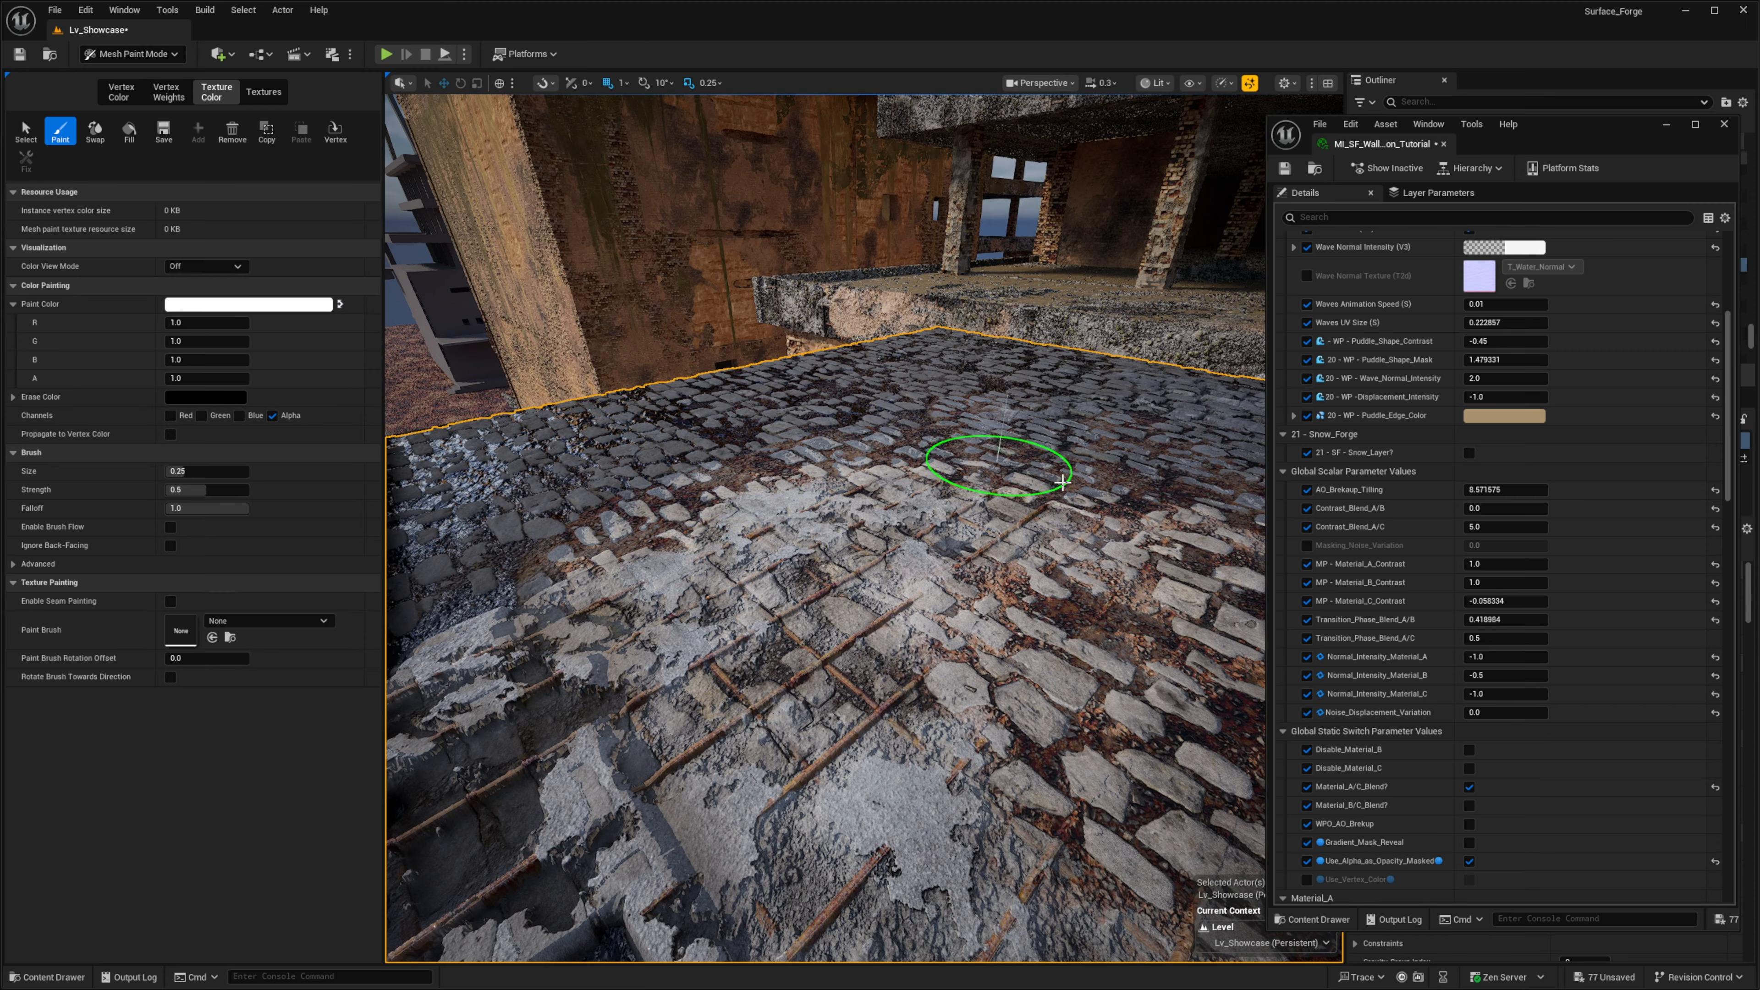
{"action": "mouse_move", "coordinate": [994, 480]}
{"action": "right_mouse_down"}
{"action": "mouse_move", "coordinate": [911, 511]}
{"action": "mouse_move", "coordinate": [895, 552]}
{"action": "right_mouse_up"}
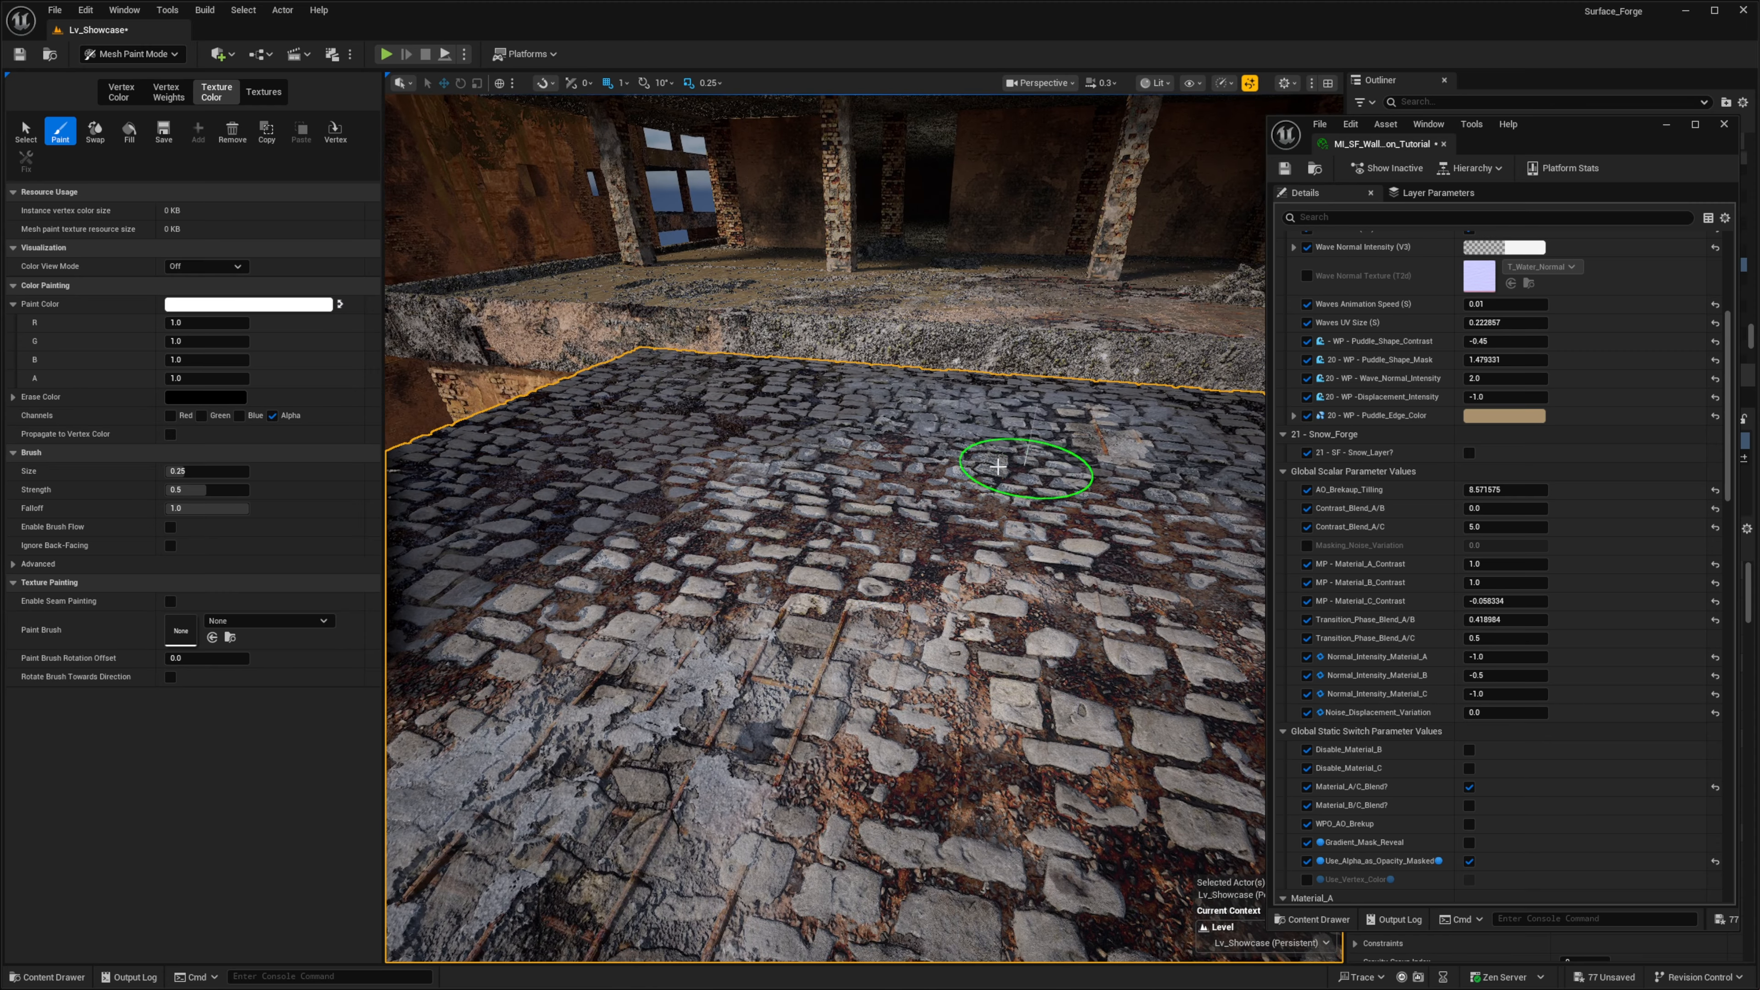
{"action": "mouse_move", "coordinate": [590, 494]}
{"action": "right_mouse_down"}
{"action": "mouse_move", "coordinate": [668, 480]}
{"action": "mouse_move", "coordinate": [833, 615]}
{"action": "mouse_move", "coordinate": [892, 621]}
{"action": "mouse_move", "coordinate": [935, 592]}
{"action": "right_mouse_up"}
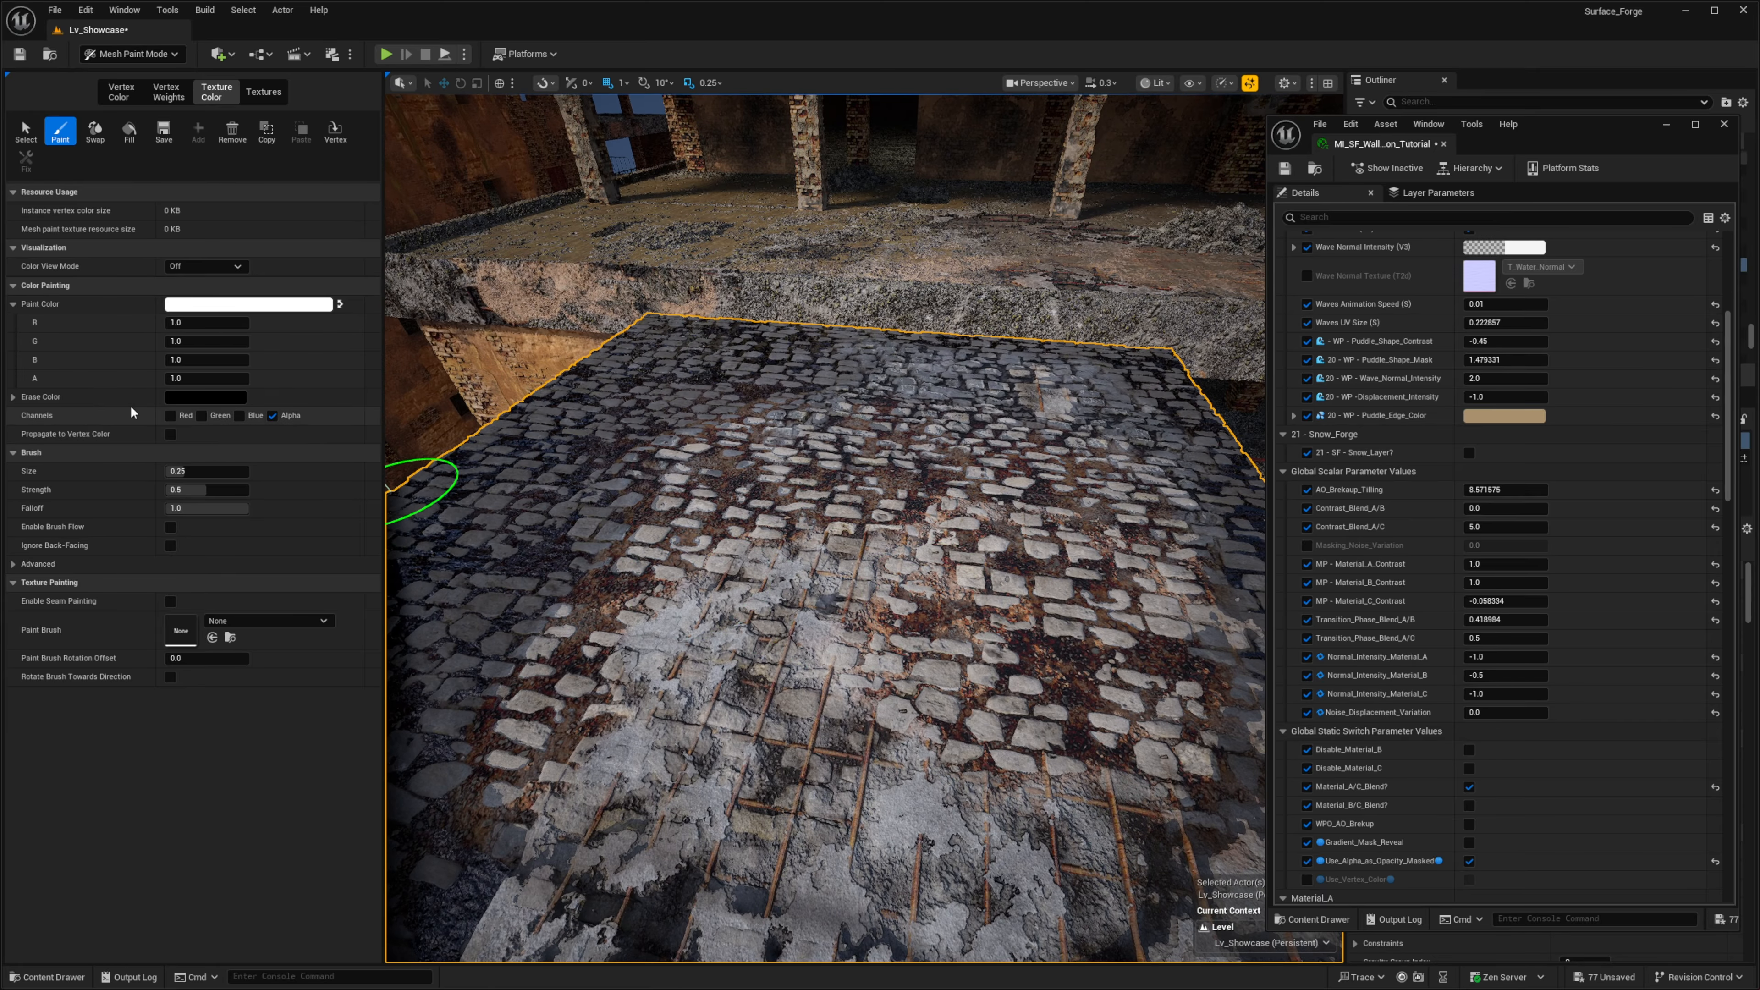
- Try to paint the floor's alpha channel with the paint and erase colors swapped, and swap them back
{"action": "key", "text": "x"}
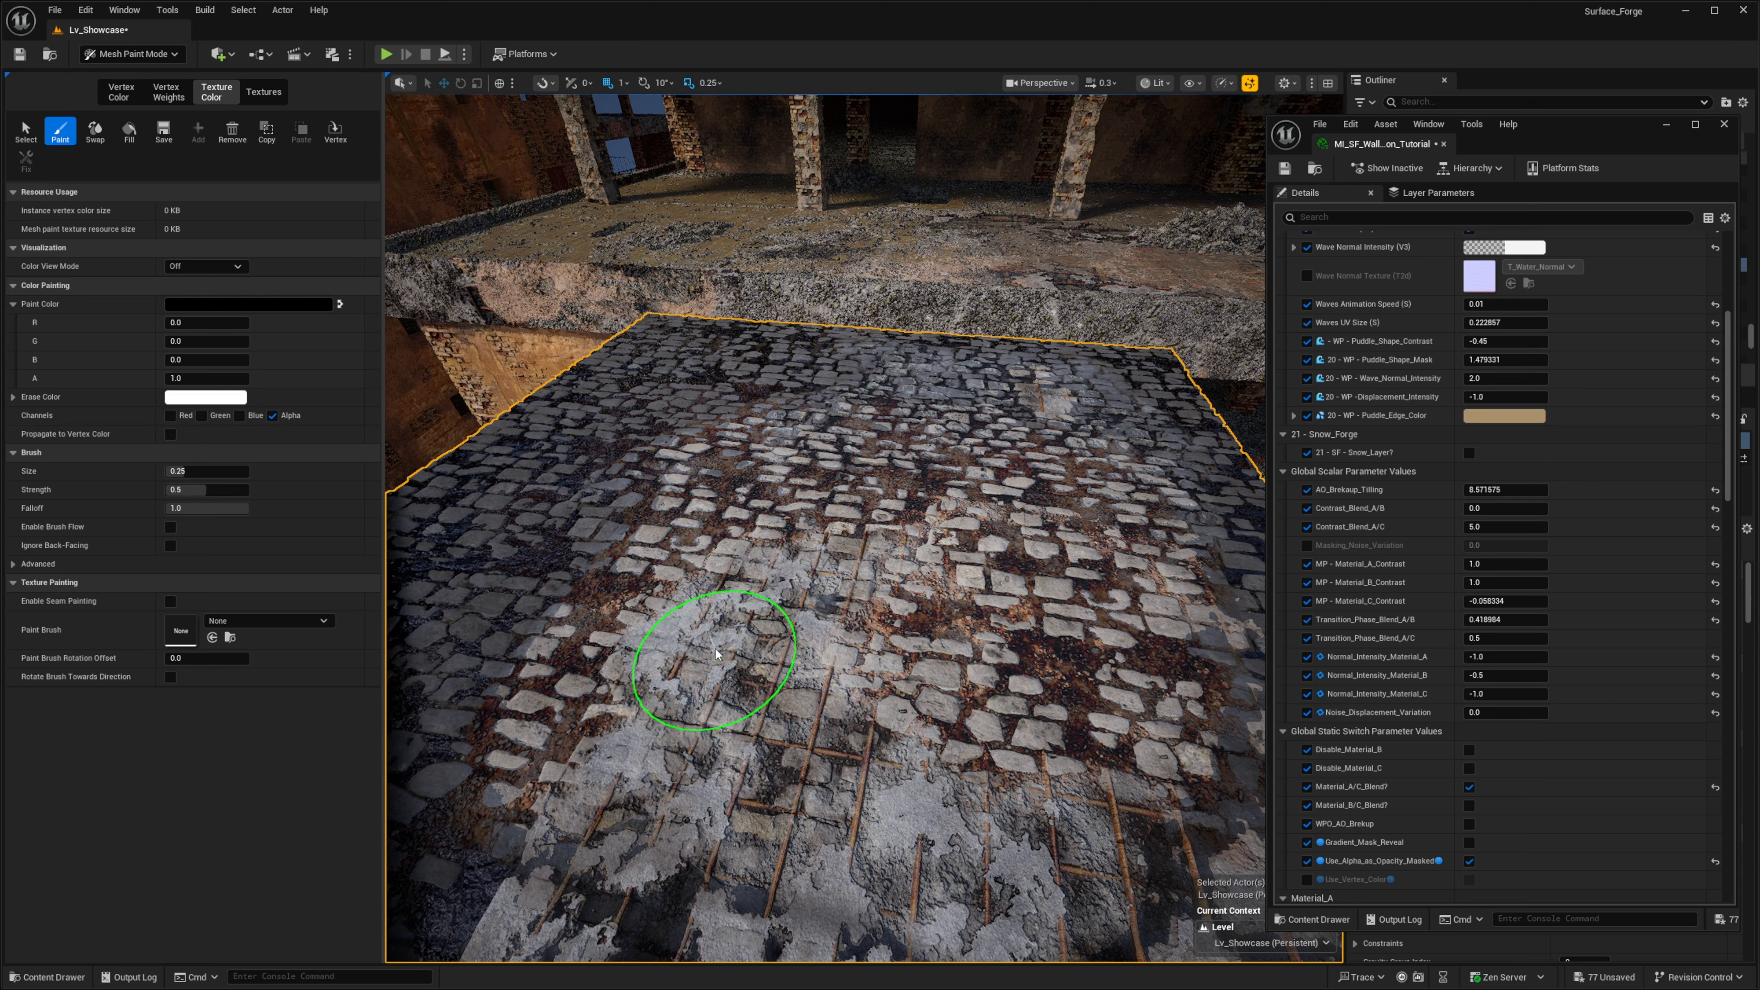
{"action": "mouse_move", "coordinate": [683, 549]}
{"action": "right_mouse_down"}
{"action": "mouse_move", "coordinate": [833, 629]}
{"action": "mouse_move", "coordinate": [639, 596]}
{"action": "right_mouse_up"}
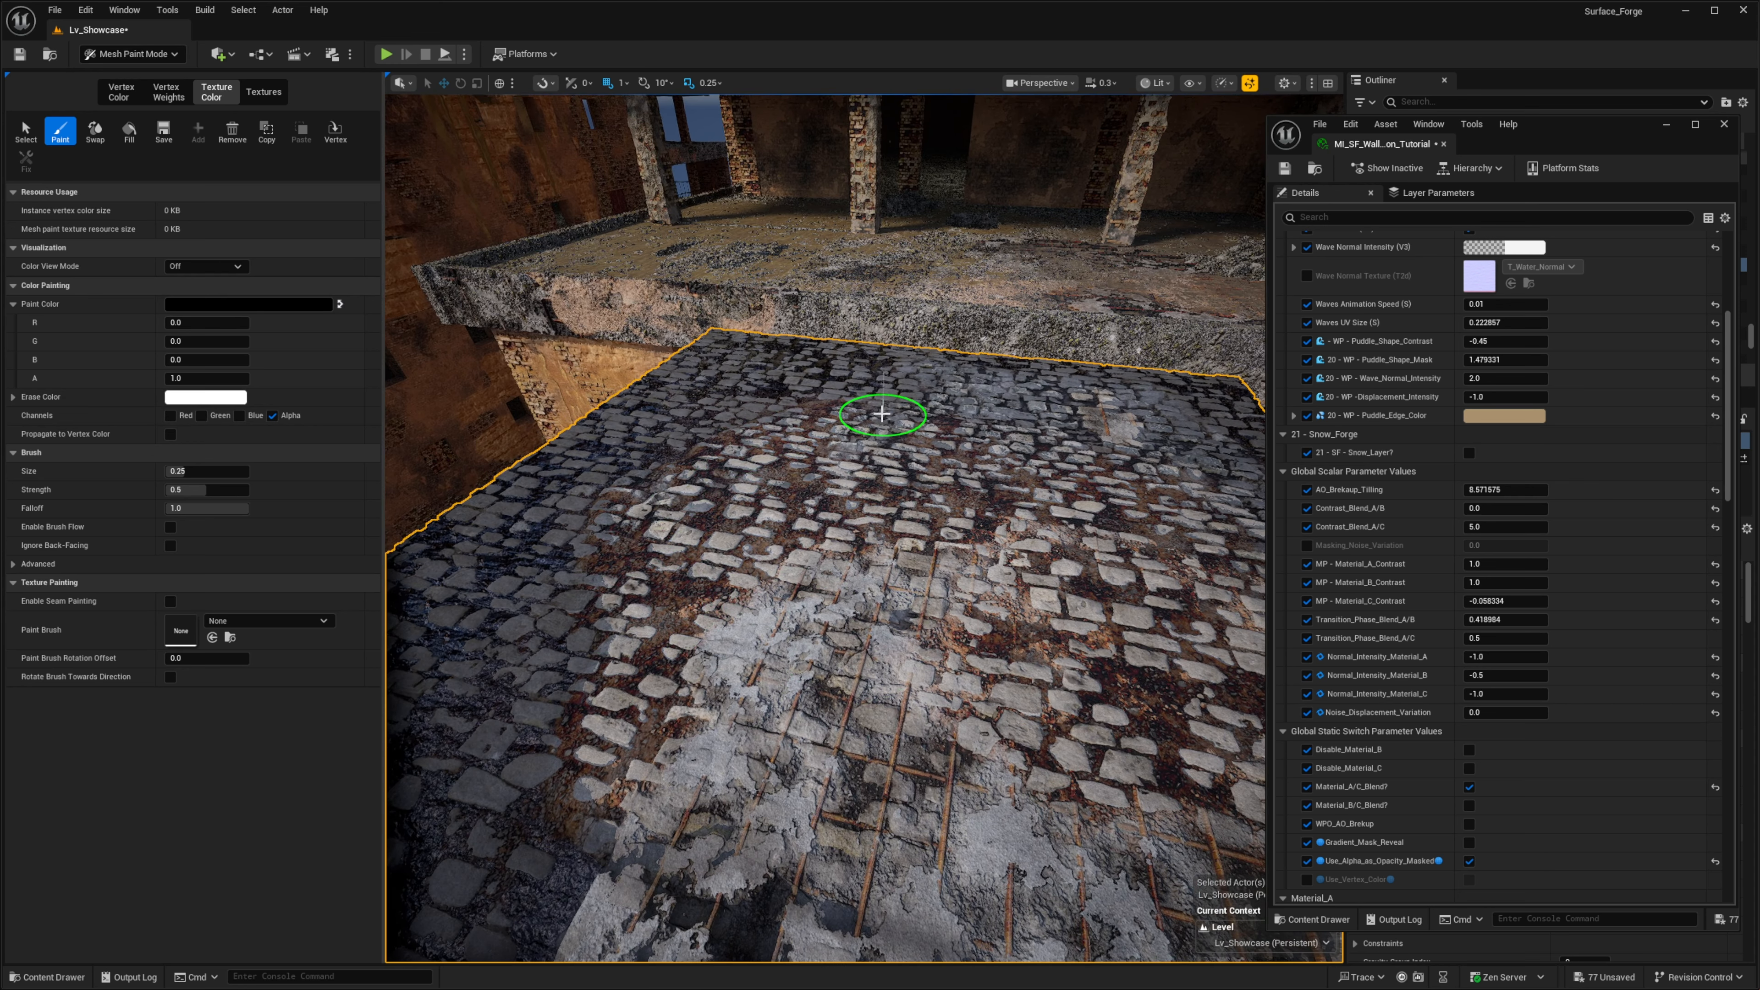
{"action": "right_click_drag", "start_coordinate": [825, 631], "coordinate": [786, 582]}
{"action": "mouse_move", "coordinate": [845, 700]}
{"action": "right_mouse_down"}
{"action": "mouse_move", "coordinate": [883, 676]}
{"action": "mouse_move", "coordinate": [699, 558]}
{"action": "right_mouse_up"}
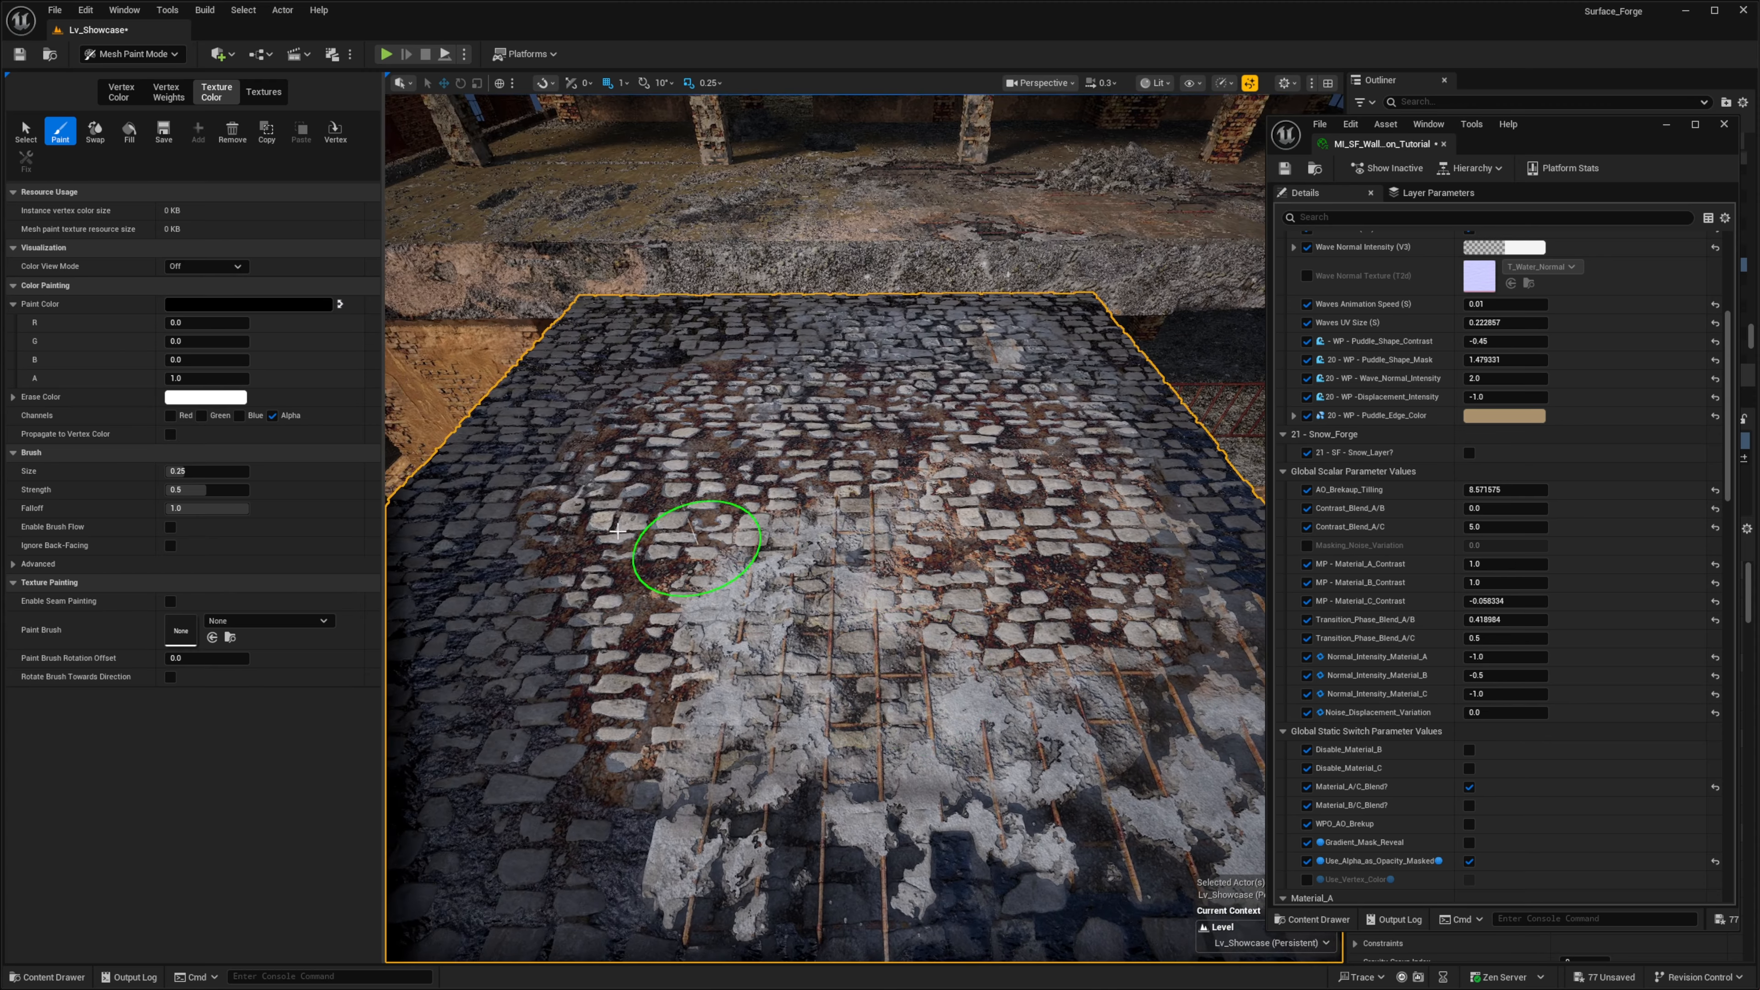
{"action": "mouse_move", "coordinate": [760, 425]}
{"action": "right_mouse_down"}
{"action": "mouse_move", "coordinate": [857, 421]}
{"action": "mouse_move", "coordinate": [831, 444]}
{"action": "right_mouse_up"}
{"action": "key", "text": "x"}
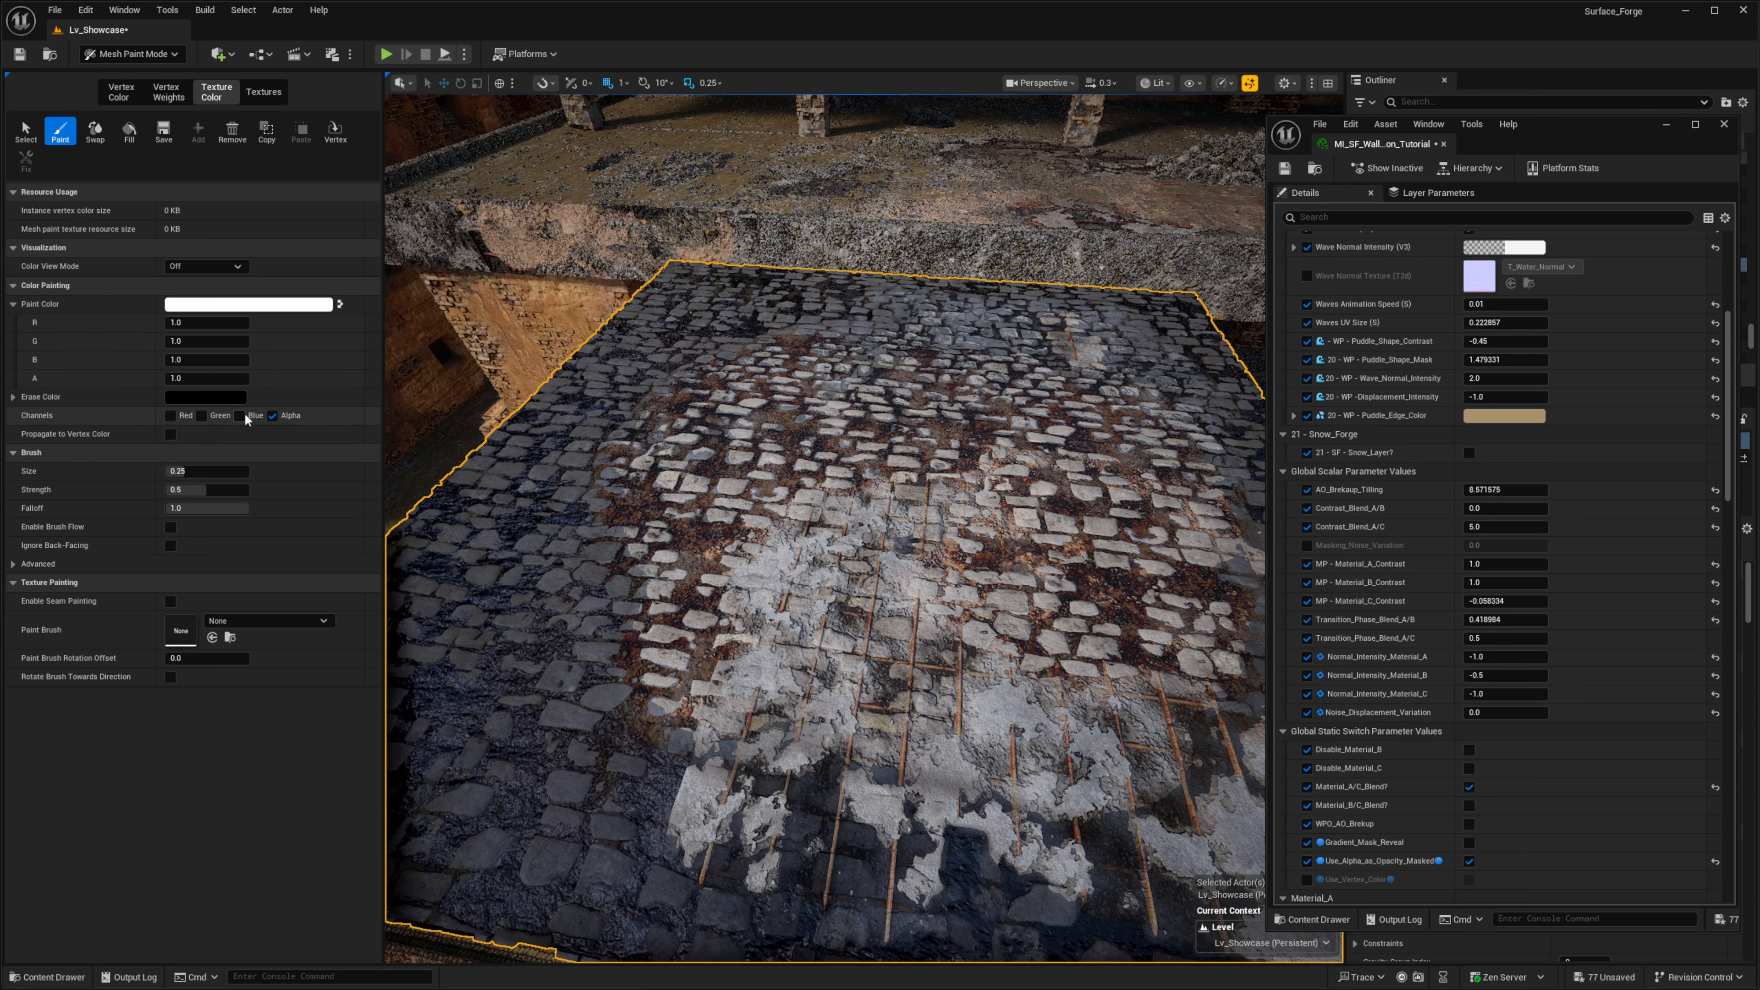
- Set the erase color's alpha to 0 and erase the alpha channel around the concrete patch to restore the puddles
{"action": "left_click", "coordinate": [206, 396]}
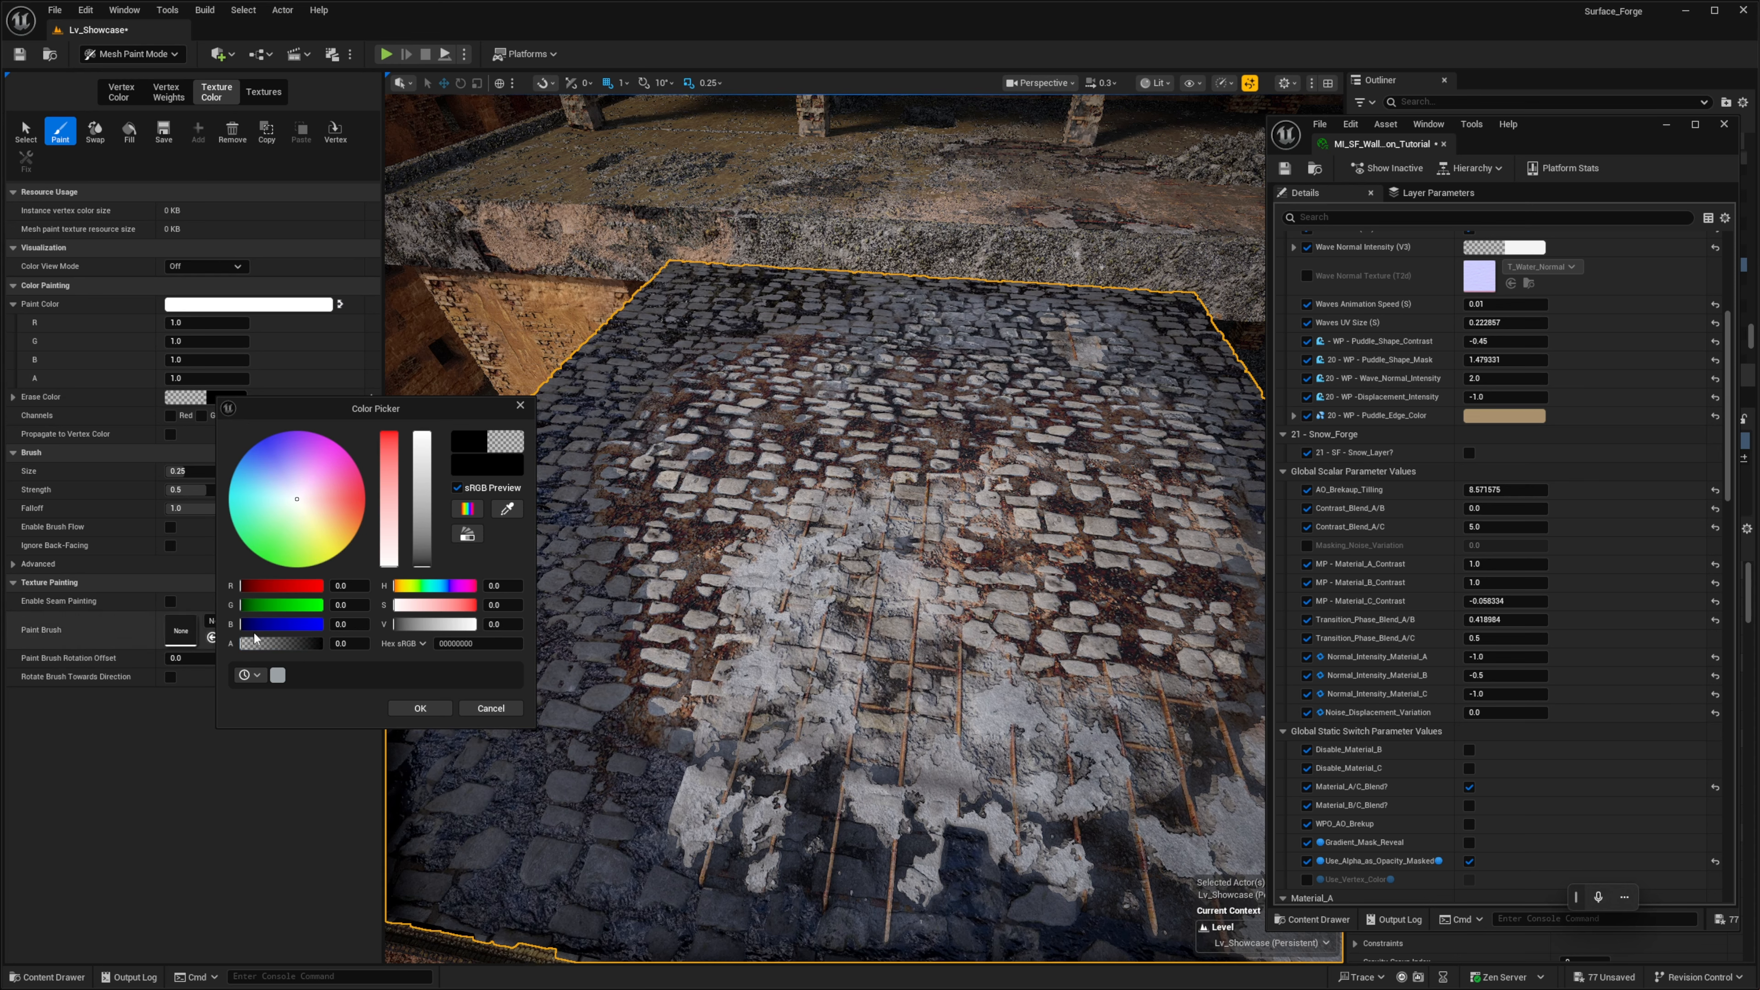
{"action": "left_click", "coordinate": [404, 710]}
{"action": "right_click_drag", "start_coordinate": [788, 580], "coordinate": [803, 572]}
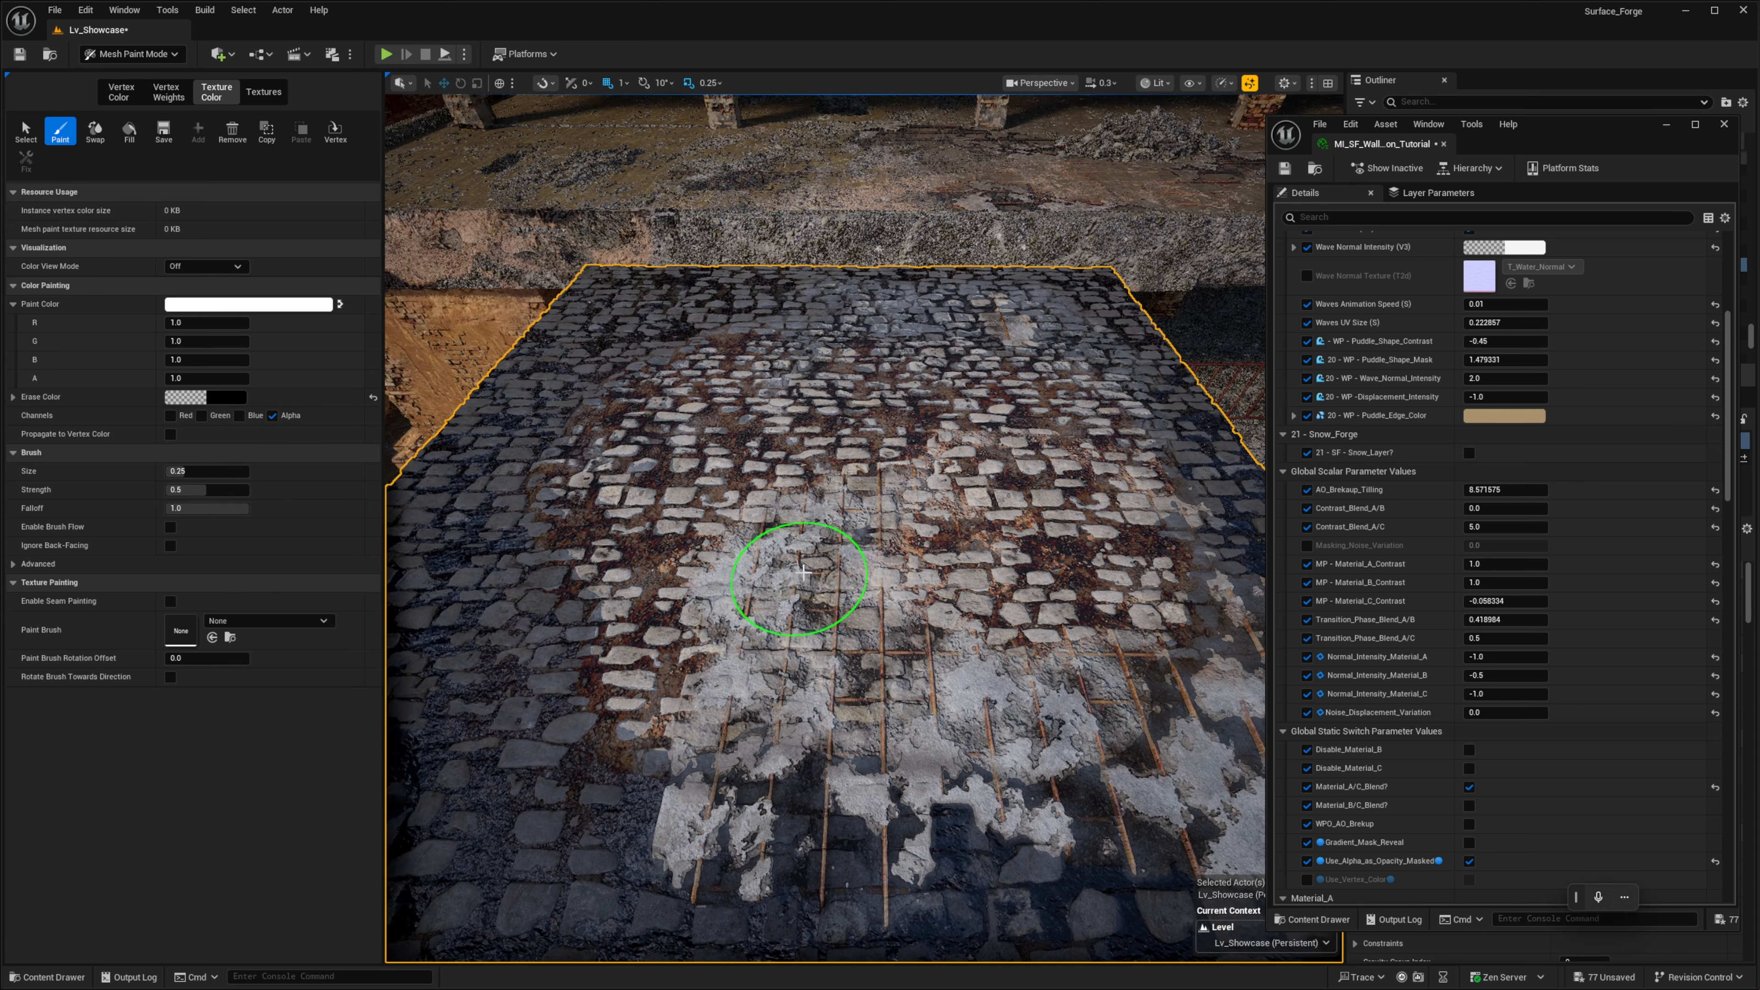
{"action": "mouse_move", "coordinate": [796, 619]}
{"action": "left_mouse_down"}
{"action": "mouse_move", "coordinate": [693, 573]}
{"action": "mouse_move", "coordinate": [721, 617]}
{"action": "mouse_move", "coordinate": [769, 572]}
{"action": "mouse_move", "coordinate": [915, 529]}
{"action": "mouse_move", "coordinate": [719, 503]}
{"action": "mouse_move", "coordinate": [716, 570]}
{"action": "mouse_move", "coordinate": [916, 695]}
{"action": "mouse_move", "coordinate": [1049, 640]}
{"action": "mouse_move", "coordinate": [932, 518]}
{"action": "left_mouse_up"}
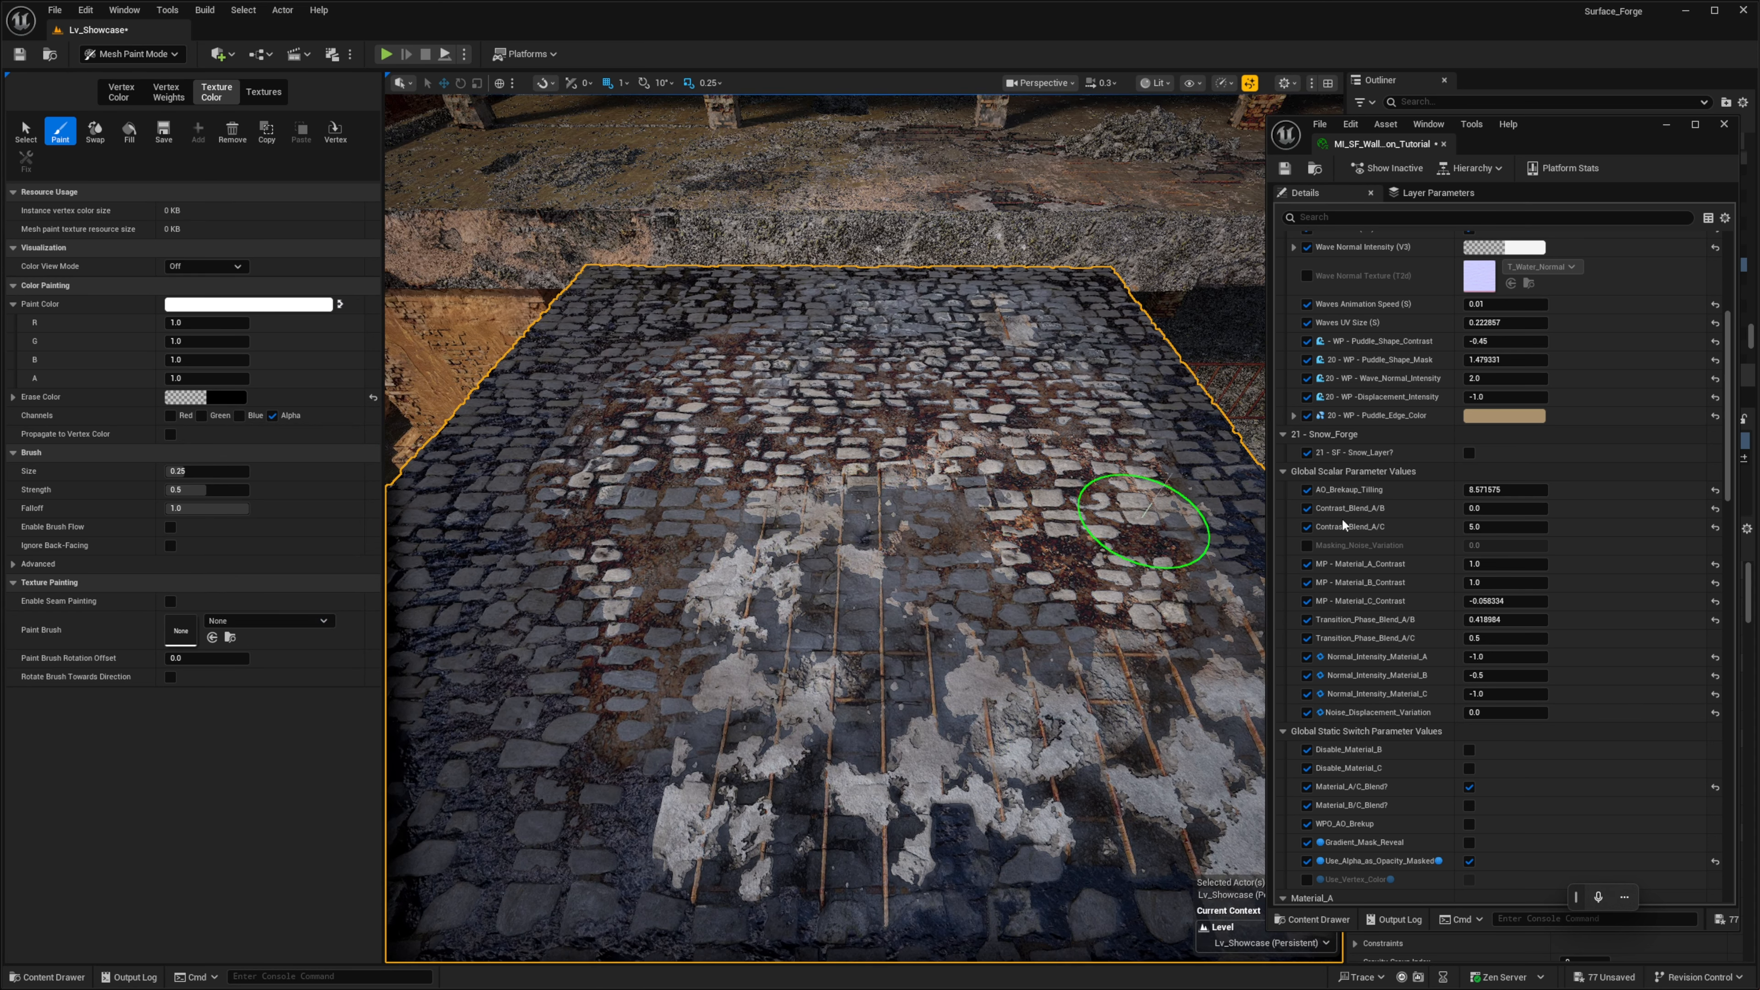
- Disable the Water_Puddles? switch, enable Snow_Layer? in the material instance, and examine the snow on the floor
{"action": "scroll", "coordinate": [1577, 457], "scroll_direction": "up", "scroll_amount": 5}
{"action": "scroll", "coordinate": [1524, 472], "scroll_direction": "down", "scroll_amount": 6}
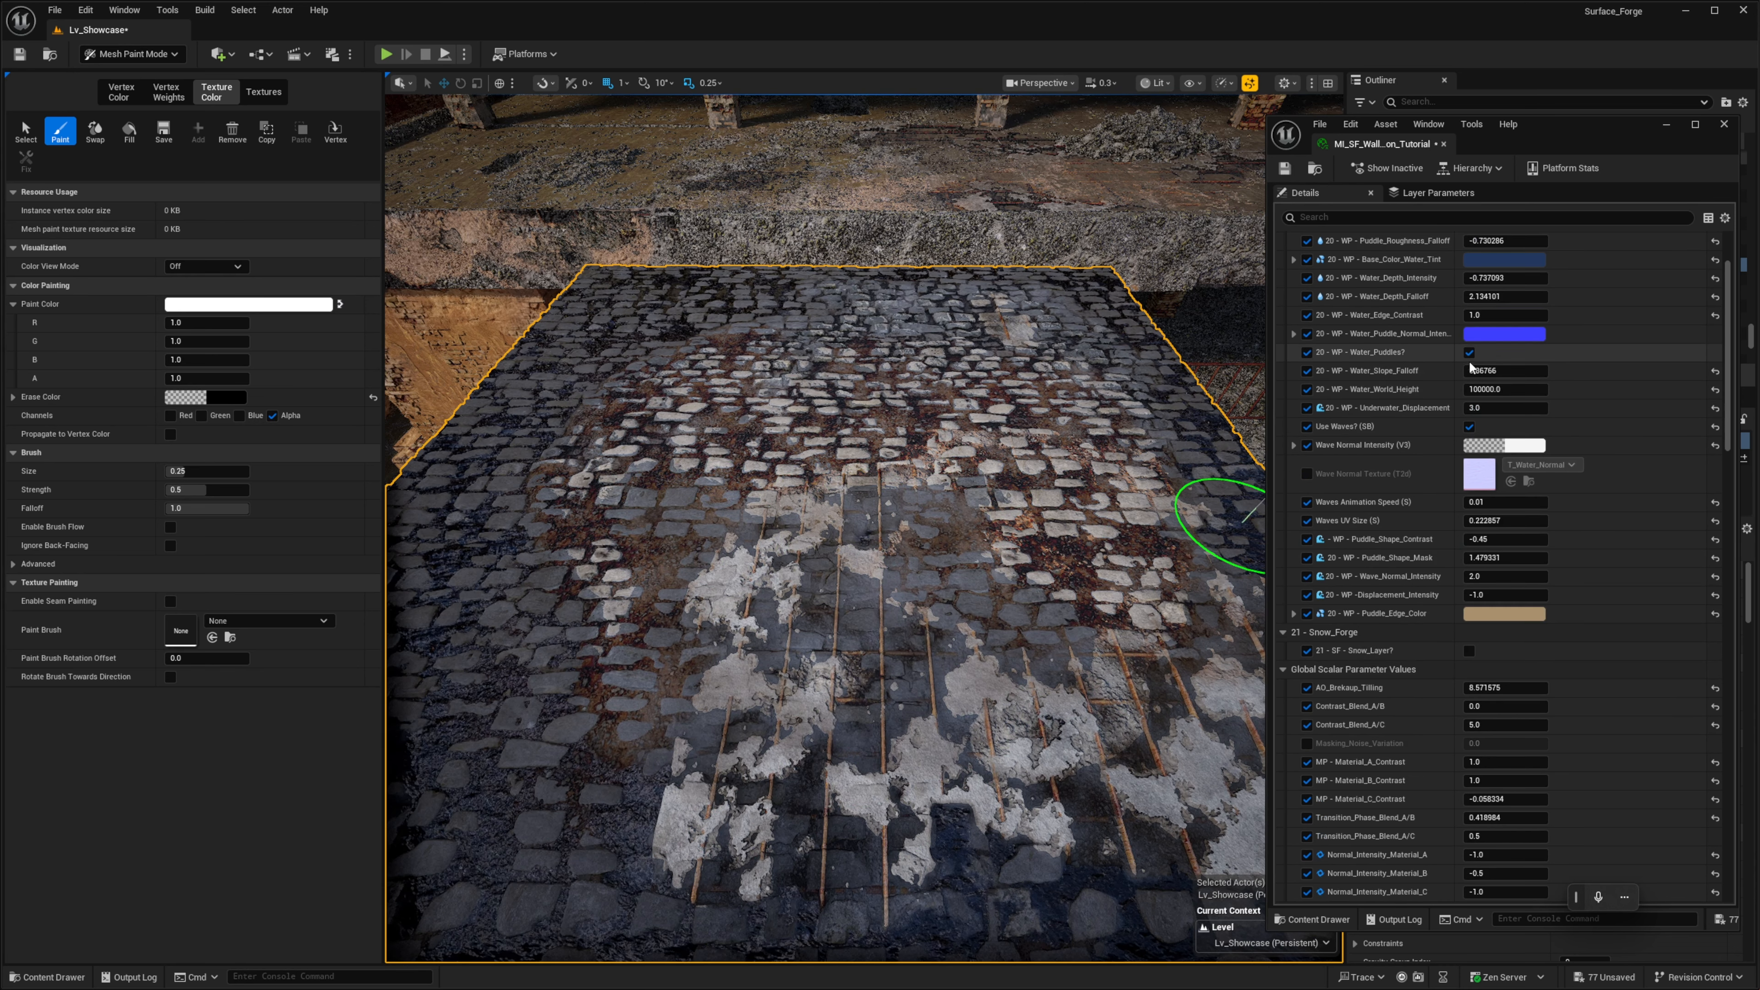
{"action": "scroll", "coordinate": [1479, 388], "scroll_direction": "up", "scroll_amount": 3}
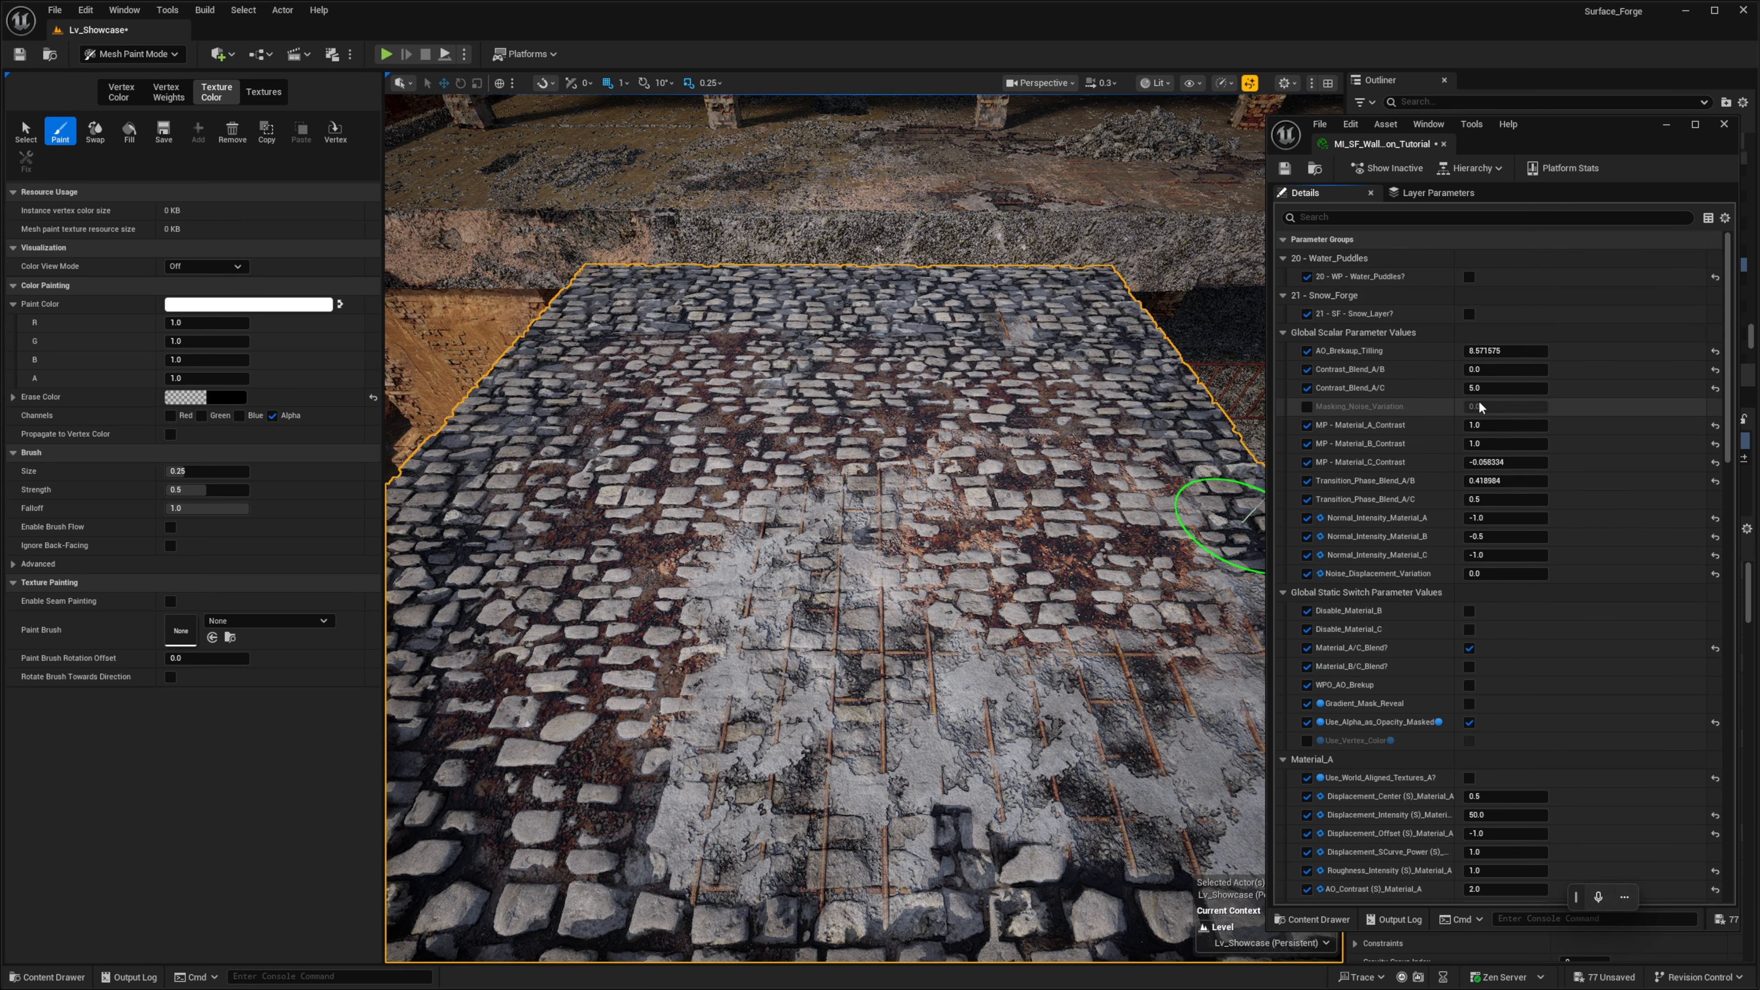
{"action": "left_click", "coordinate": [1469, 314]}
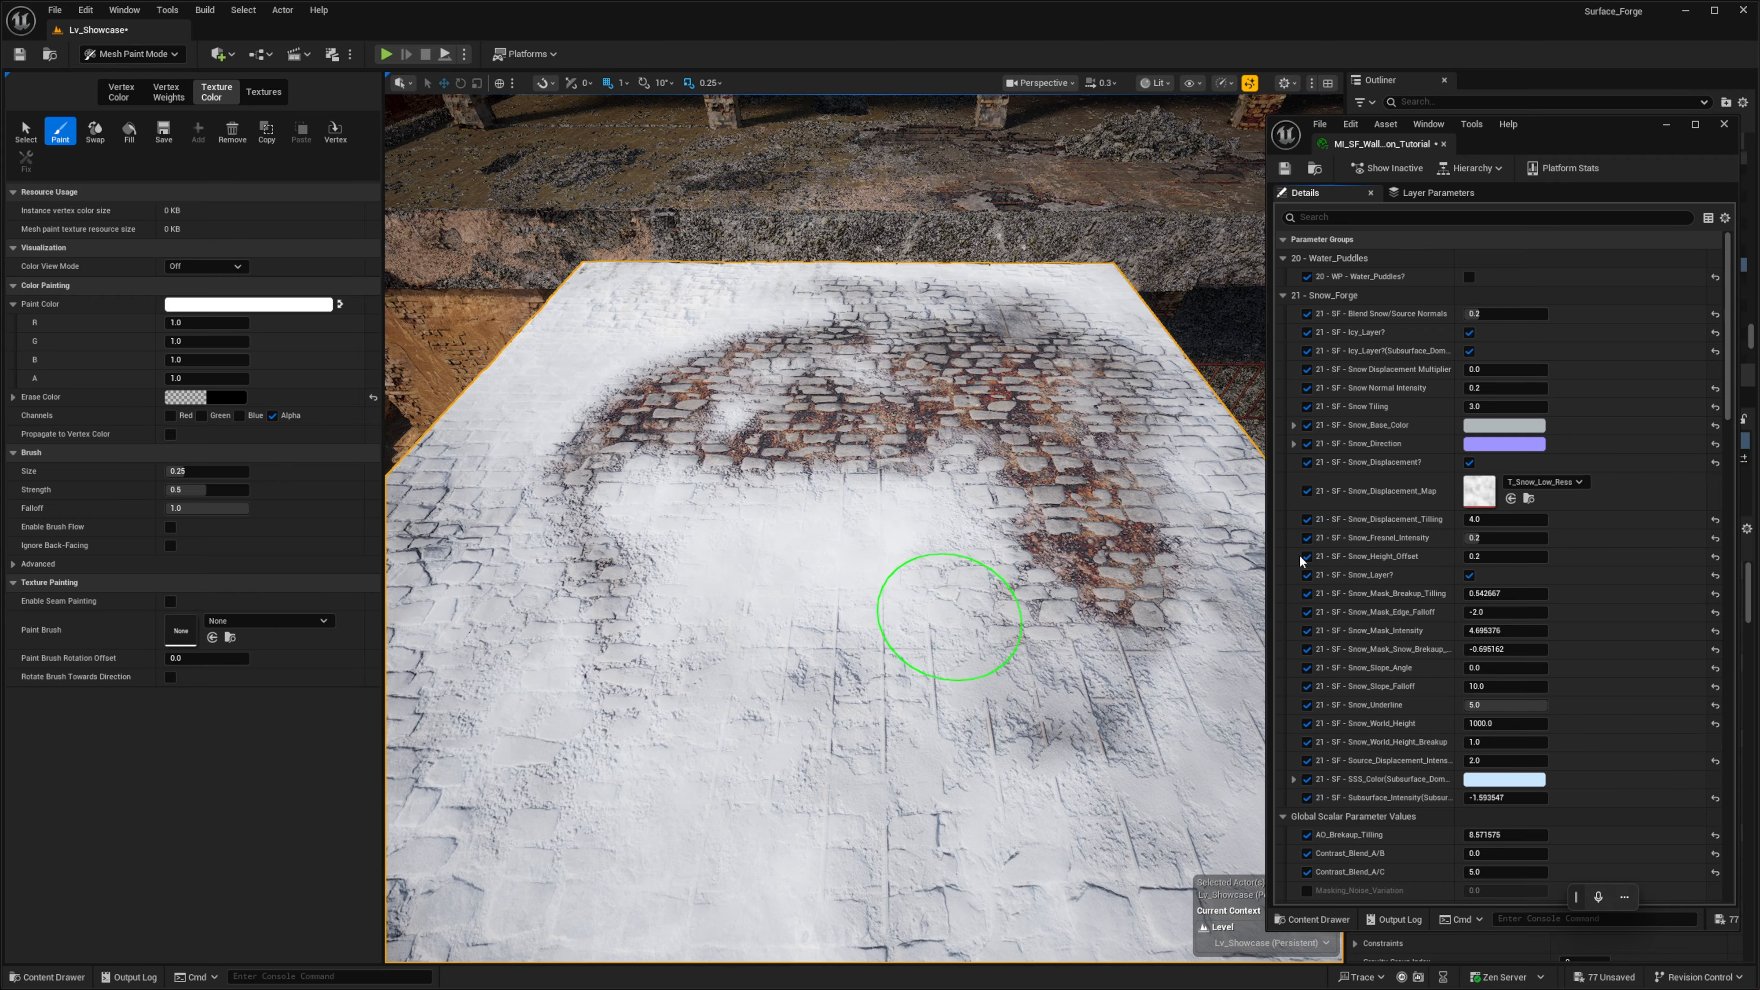
{"action": "mouse_move", "coordinate": [918, 595]}
{"action": "right_mouse_down"}
{"action": "mouse_move", "coordinate": [721, 624]}
{"action": "mouse_move", "coordinate": [739, 601]}
{"action": "mouse_move", "coordinate": [644, 476]}
{"action": "mouse_move", "coordinate": [794, 515]}
{"action": "mouse_move", "coordinate": [944, 635]}
{"action": "right_mouse_up"}
{"action": "scroll", "coordinate": [645, 476], "scroll_direction": "up", "scroll_amount": 1}
{"action": "mouse_move", "coordinate": [835, 538]}
{"action": "left_mouse_down"}
{"action": "mouse_move", "coordinate": [821, 516]}
{"action": "mouse_move", "coordinate": [821, 725]}
{"action": "left_mouse_up"}
{"action": "mouse_move", "coordinate": [821, 725]}
{"action": "right_mouse_down"}
{"action": "mouse_move", "coordinate": [723, 553]}
{"action": "mouse_move", "coordinate": [629, 520]}
{"action": "mouse_move", "coordinate": [571, 560]}
{"action": "mouse_move", "coordinate": [589, 548]}
{"action": "right_mouse_up"}
{"action": "scroll", "coordinate": [571, 560], "scroll_direction": "down", "scroll_amount": 1}
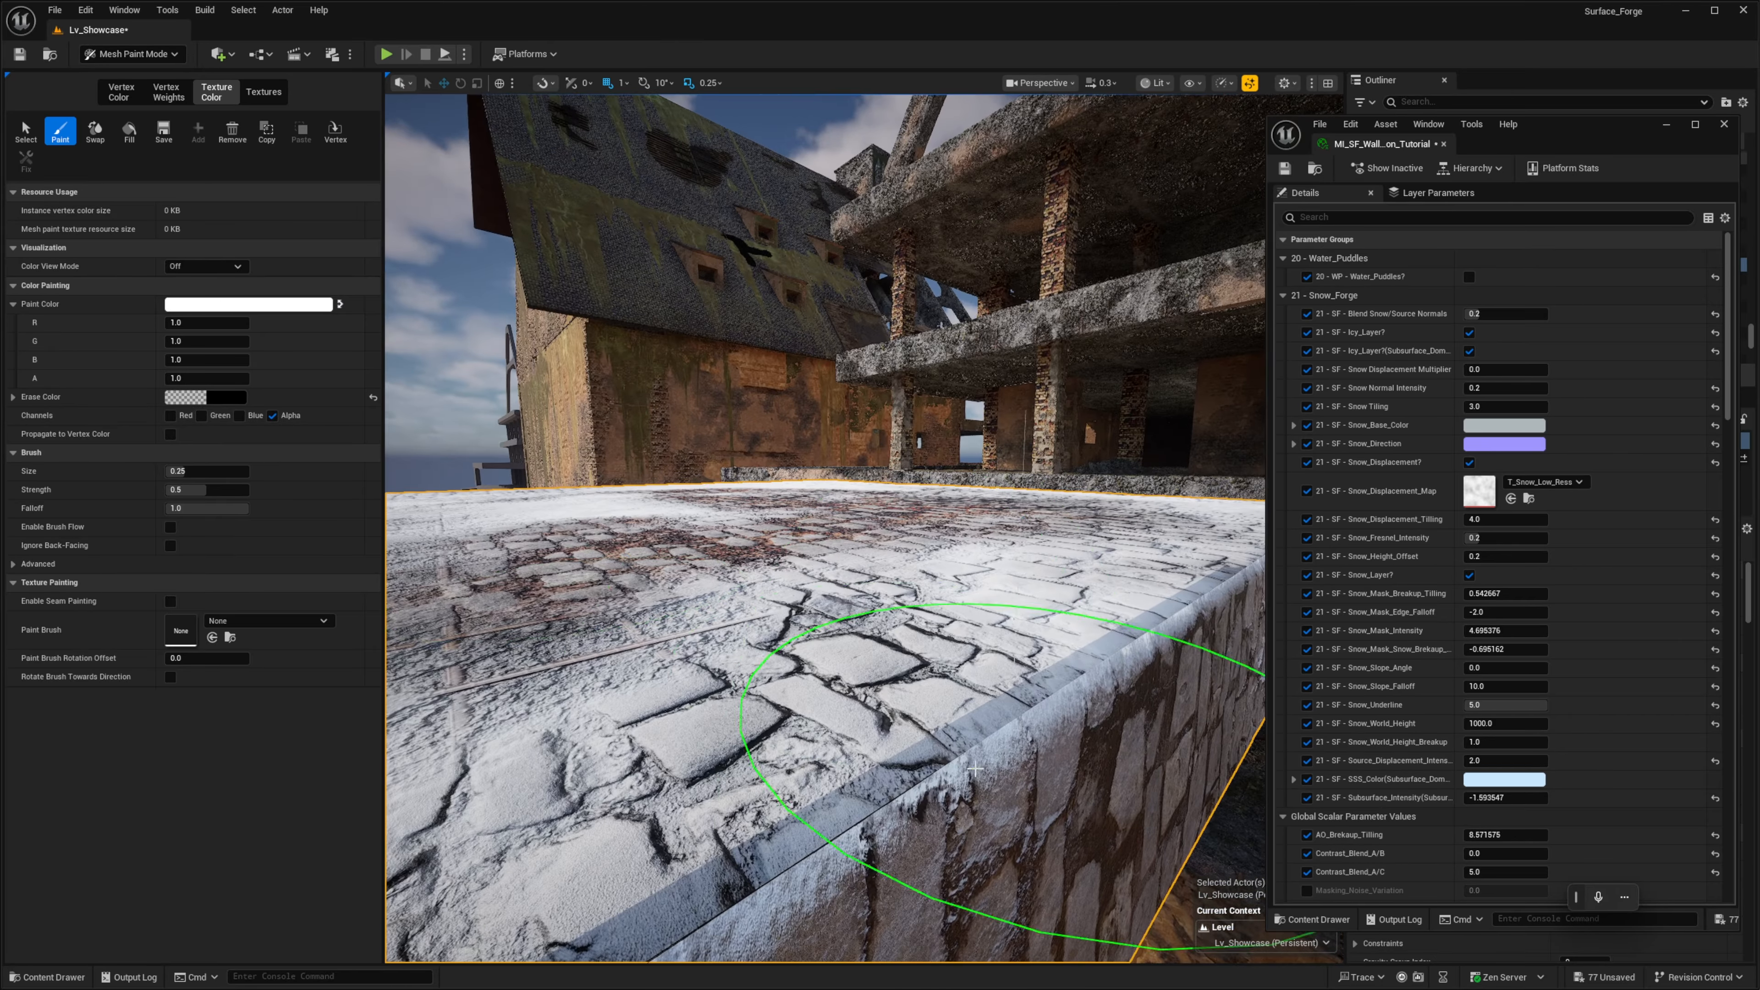
{"action": "mouse_move", "coordinate": [1033, 763]}
{"action": "right_mouse_down"}
{"action": "mouse_move", "coordinate": [1135, 683]}
{"action": "mouse_move", "coordinate": [1127, 648]}
{"action": "right_mouse_up"}
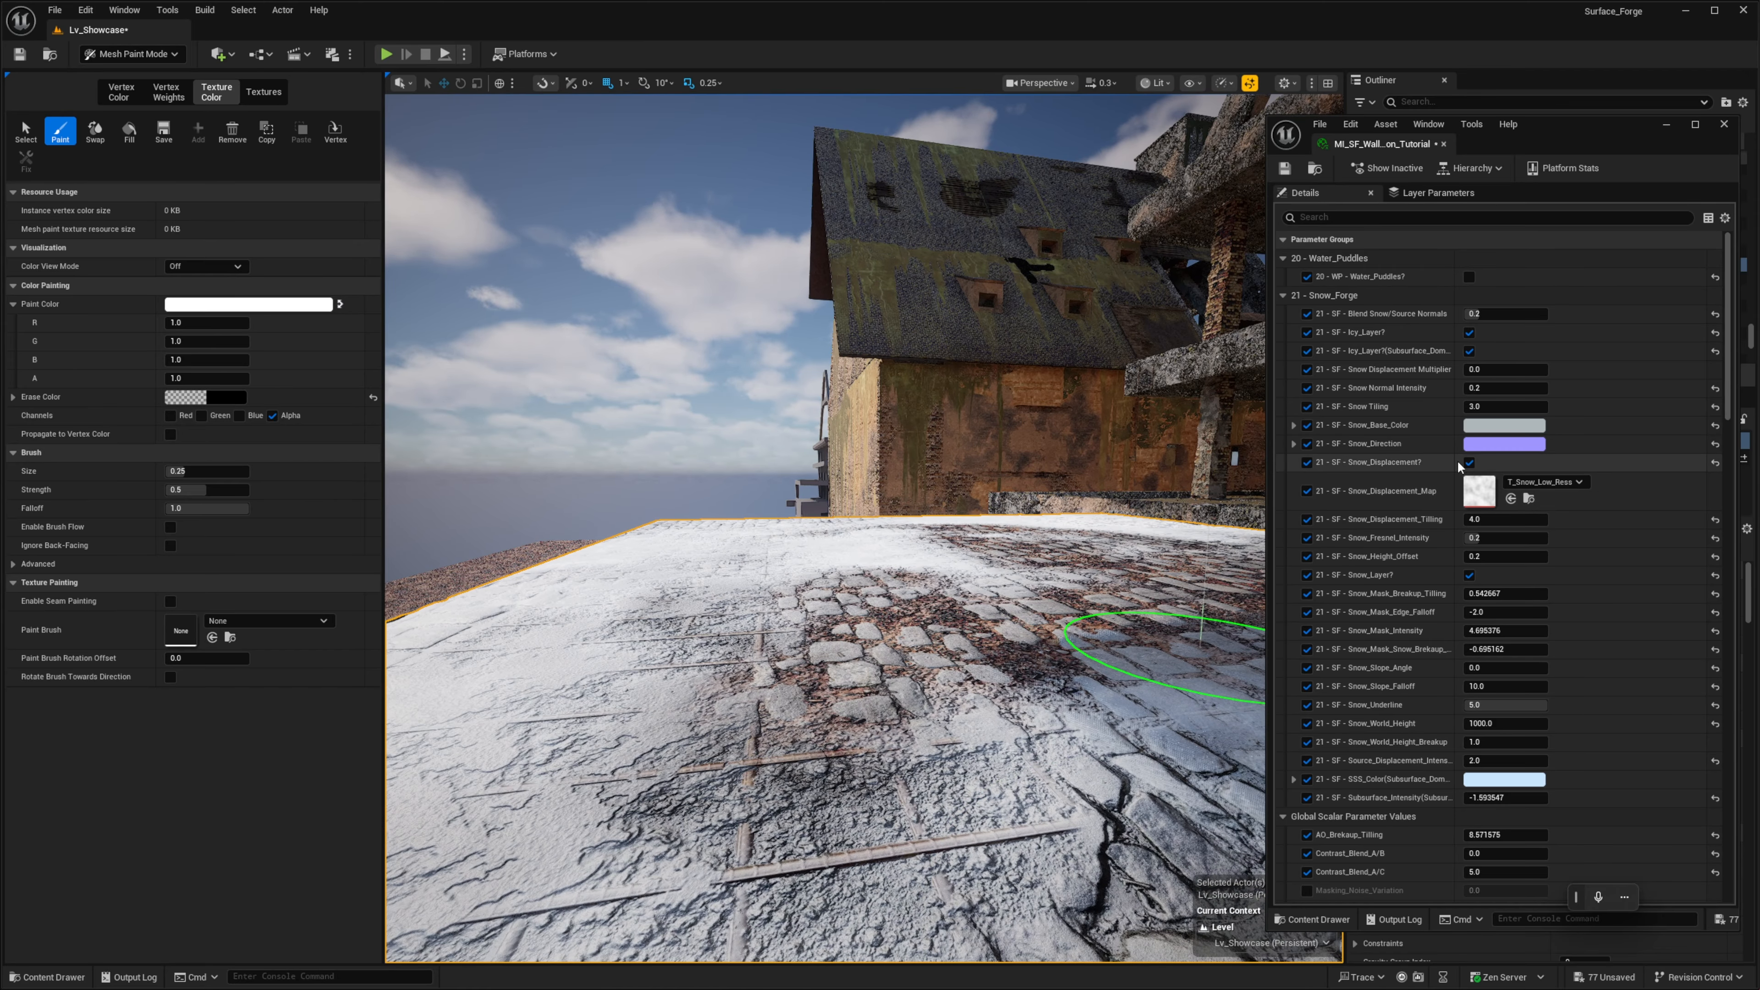
- Disable Snow_Displacement? and set the snow layer's Source_Displacement_Intensity to 0
{"action": "left_click", "coordinate": [1468, 463]}
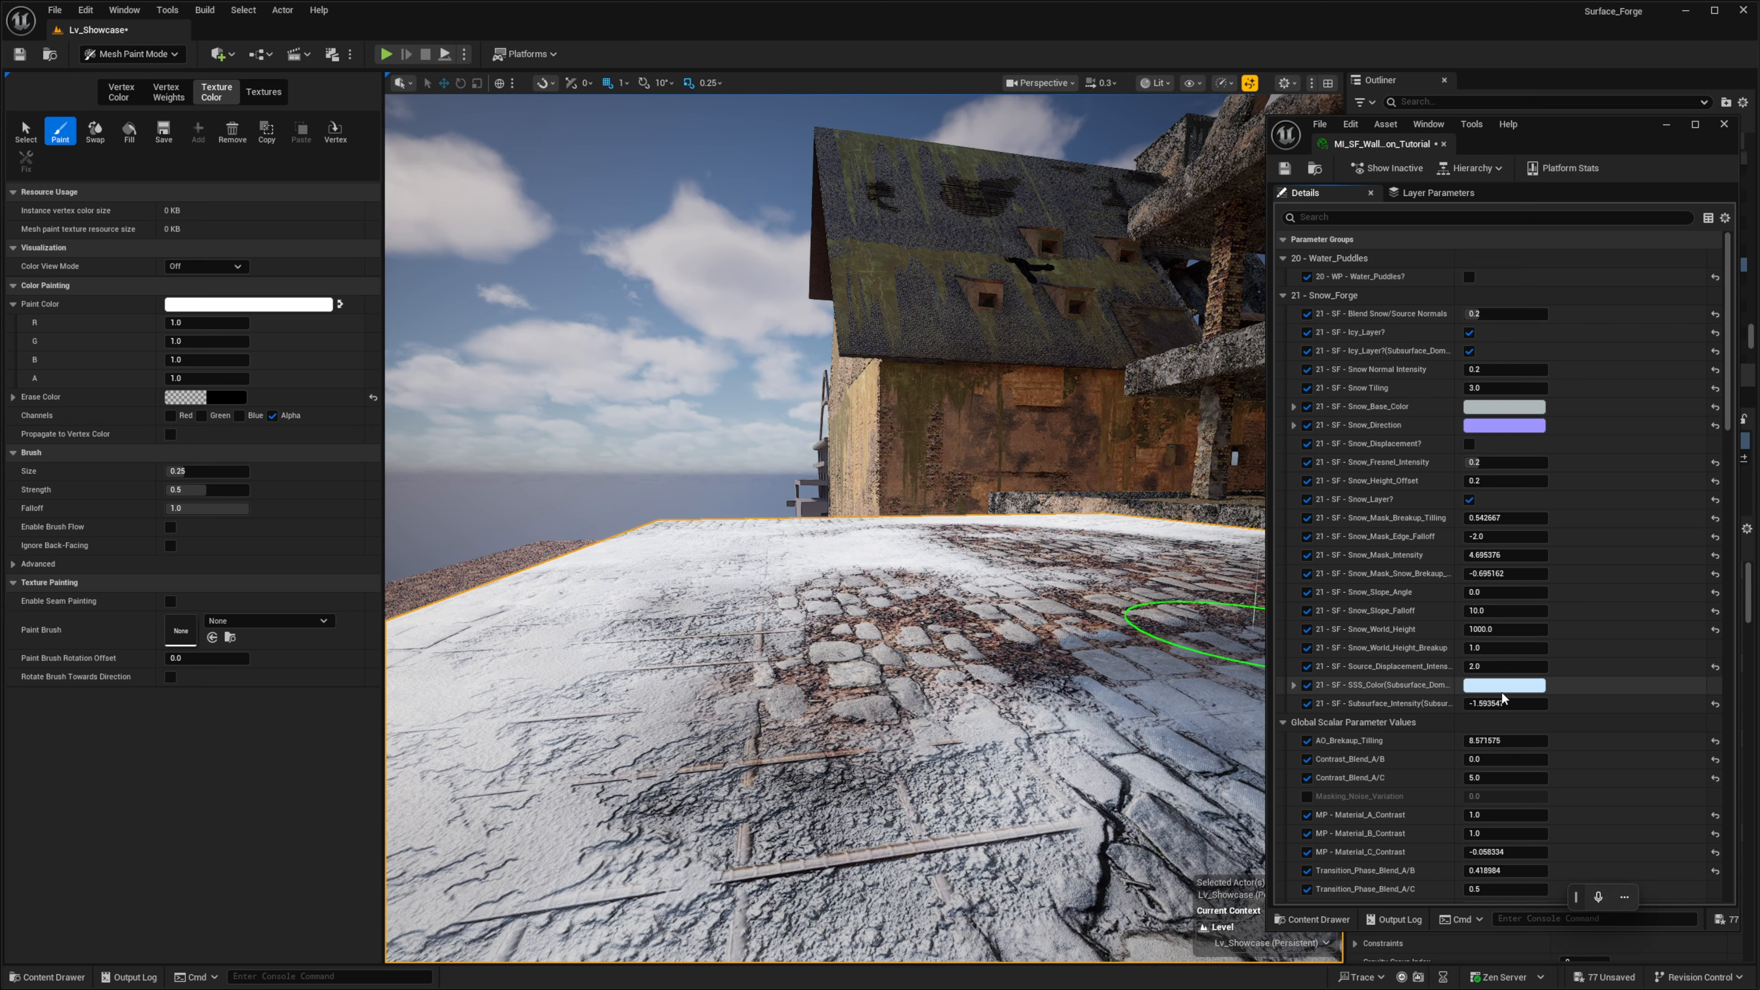
{"action": "left_click_drag", "start_coordinate": [1496, 666], "coordinate": [1456, 666]}
{"action": "type", "text": "0"}
{"action": "key", "text": "Return"}
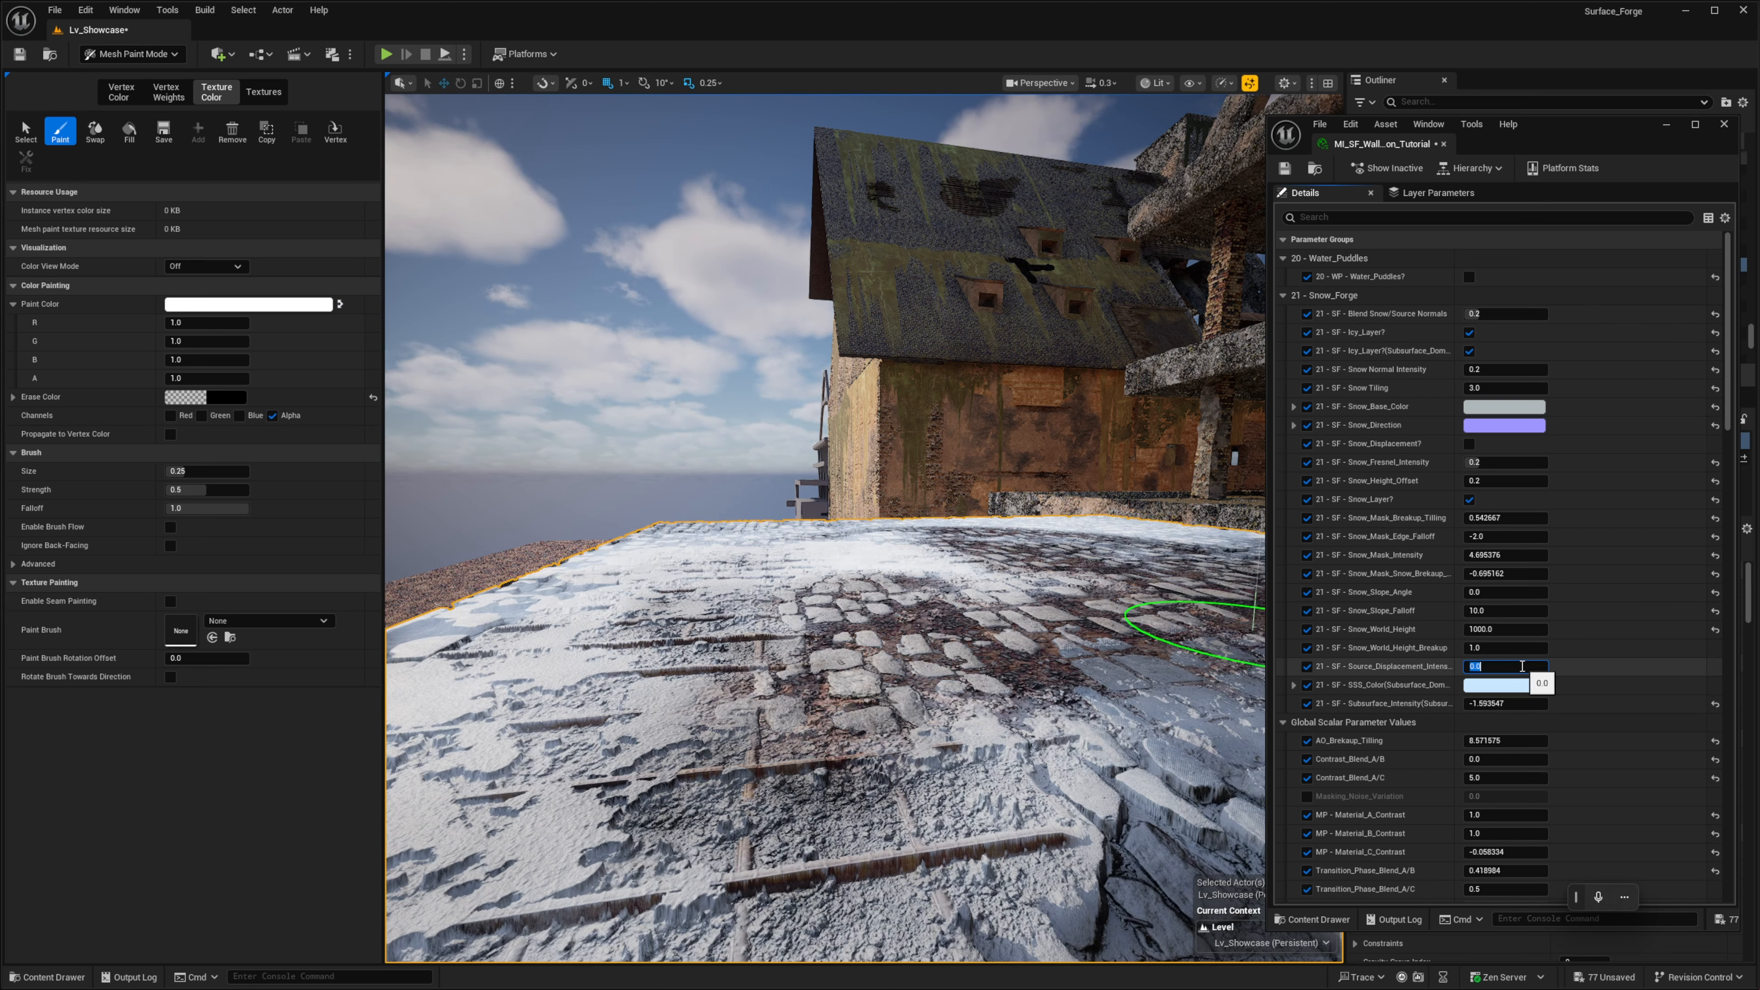
- Paint white on the alpha channel over the rebar patch and nearby cobblestones to clear snow from them
{"action": "mouse_move", "coordinate": [797, 665]}
{"action": "right_mouse_down"}
{"action": "mouse_move", "coordinate": [894, 669]}
{"action": "mouse_move", "coordinate": [915, 694]}
{"action": "mouse_move", "coordinate": [818, 756]}
{"action": "mouse_move", "coordinate": [770, 707]}
{"action": "right_mouse_up"}
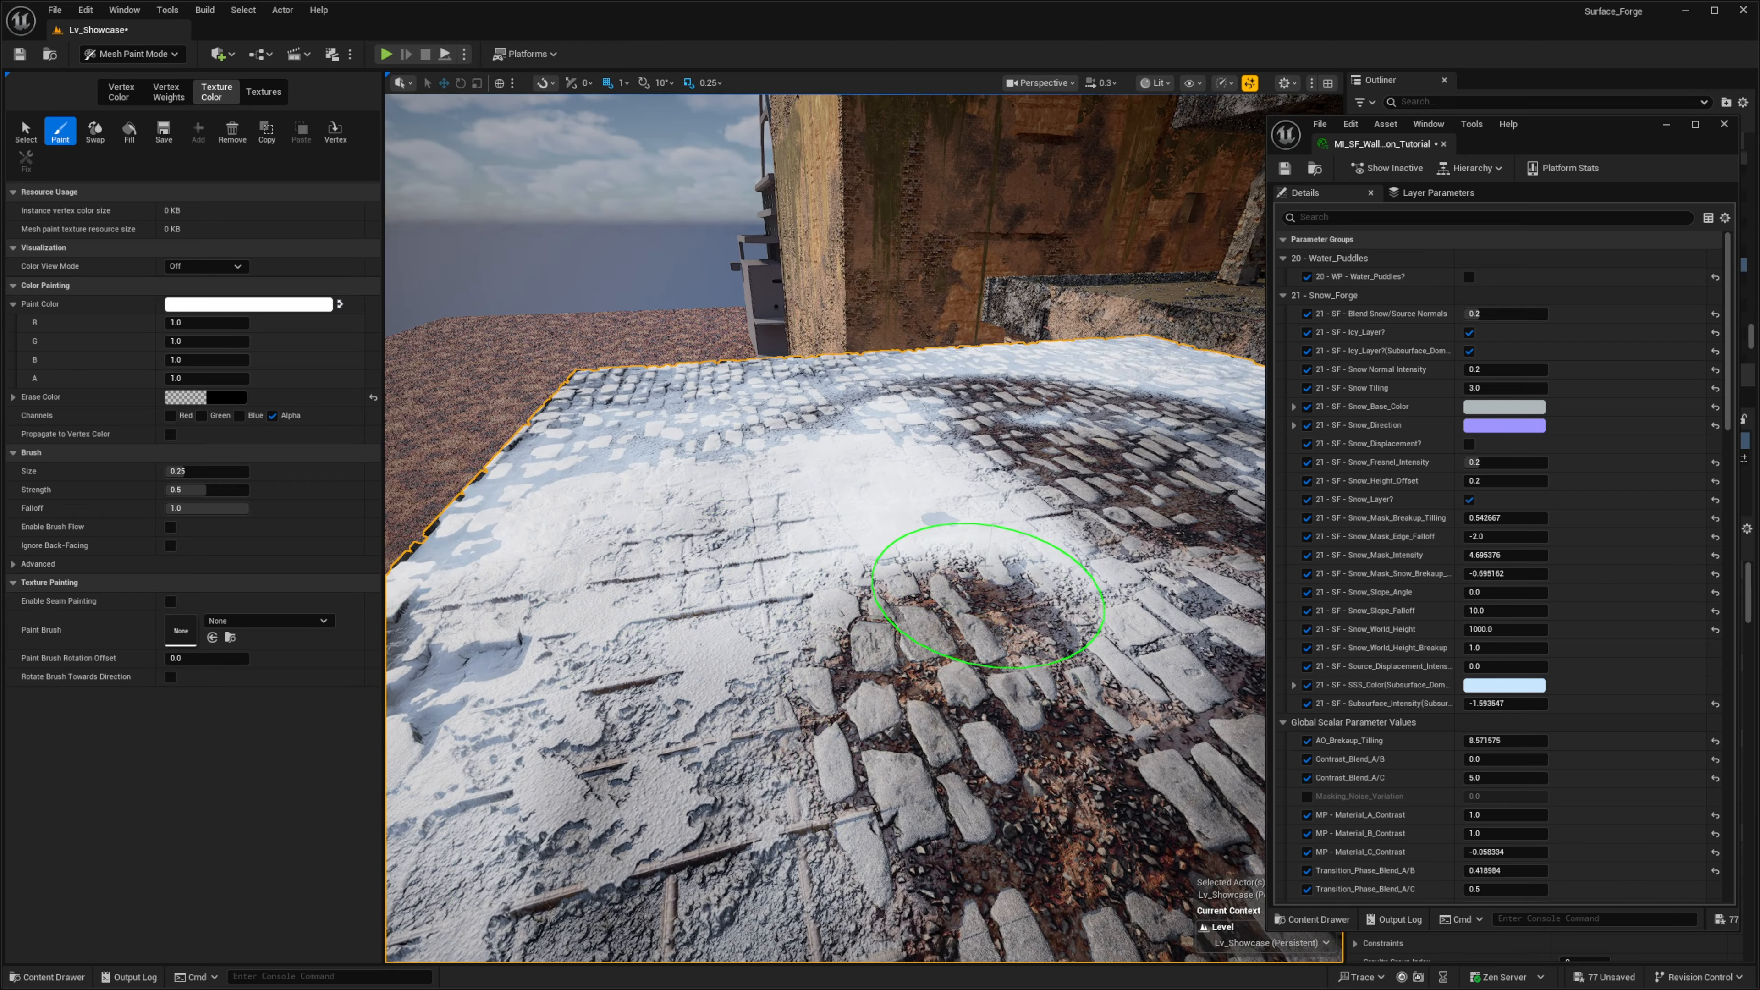
{"action": "mouse_move", "coordinate": [853, 562]}
{"action": "left_mouse_down"}
{"action": "mouse_move", "coordinate": [727, 604]}
{"action": "mouse_move", "coordinate": [894, 479]}
{"action": "mouse_move", "coordinate": [1094, 583]}
{"action": "left_mouse_up"}
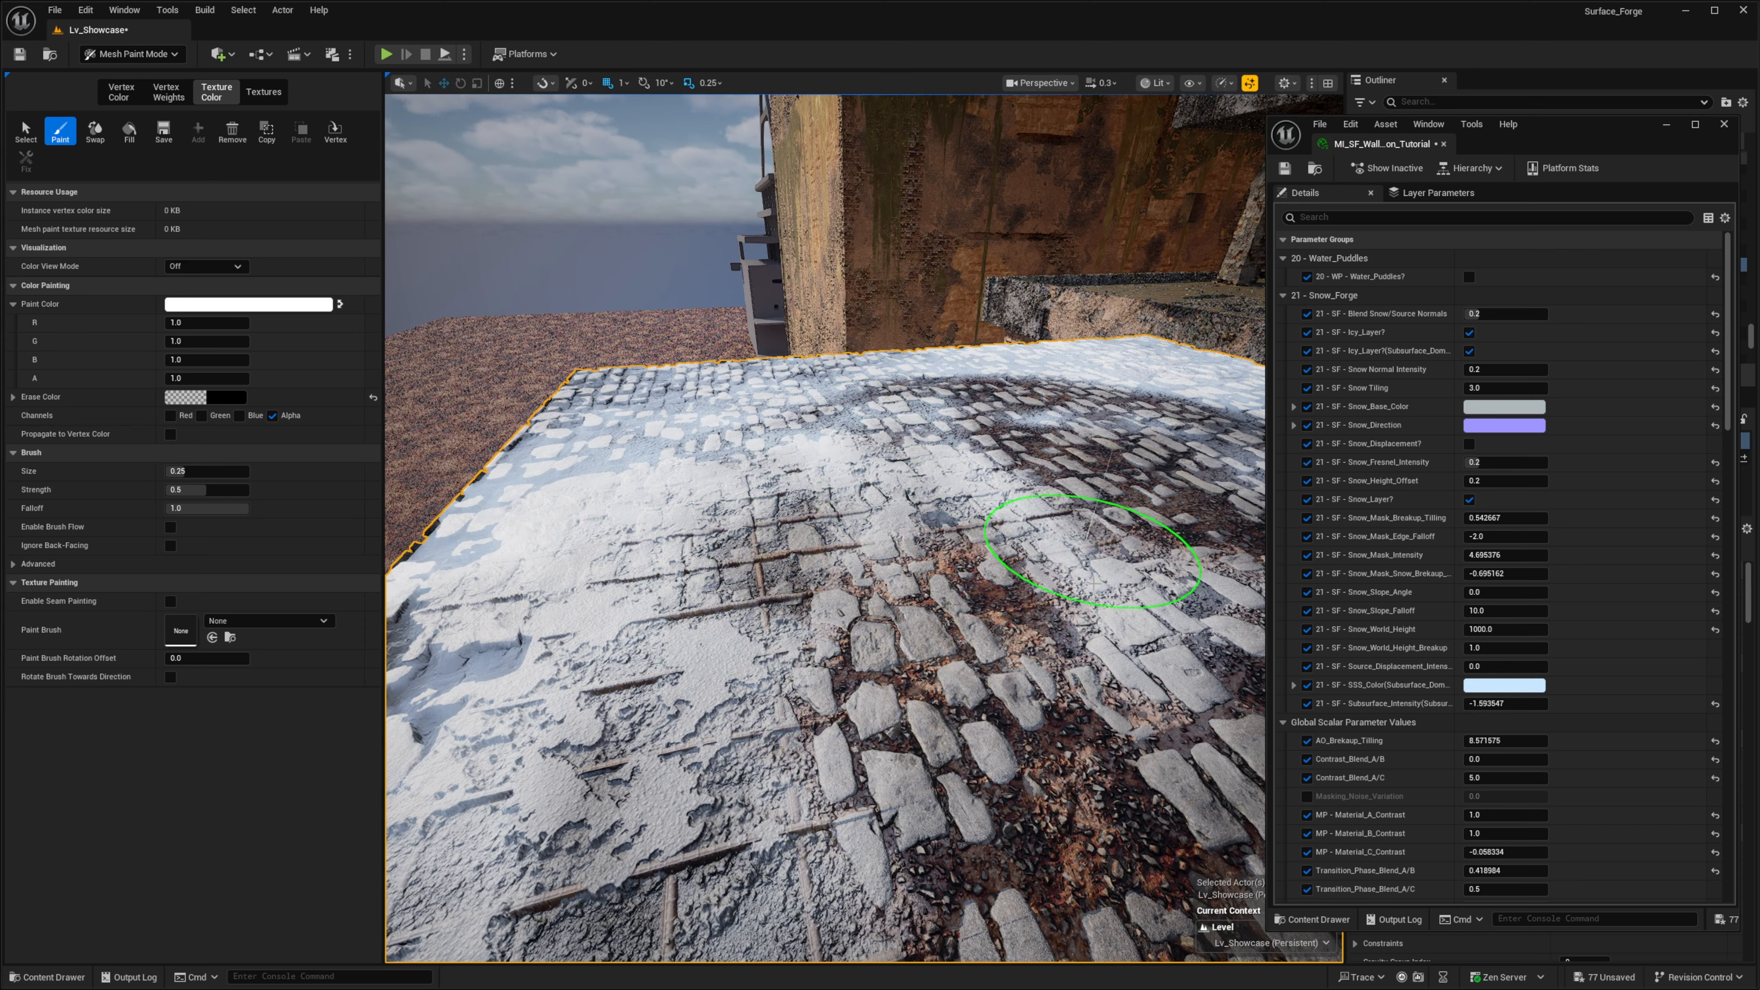
{"action": "right_click_drag", "start_coordinate": [734, 692], "coordinate": [832, 735]}
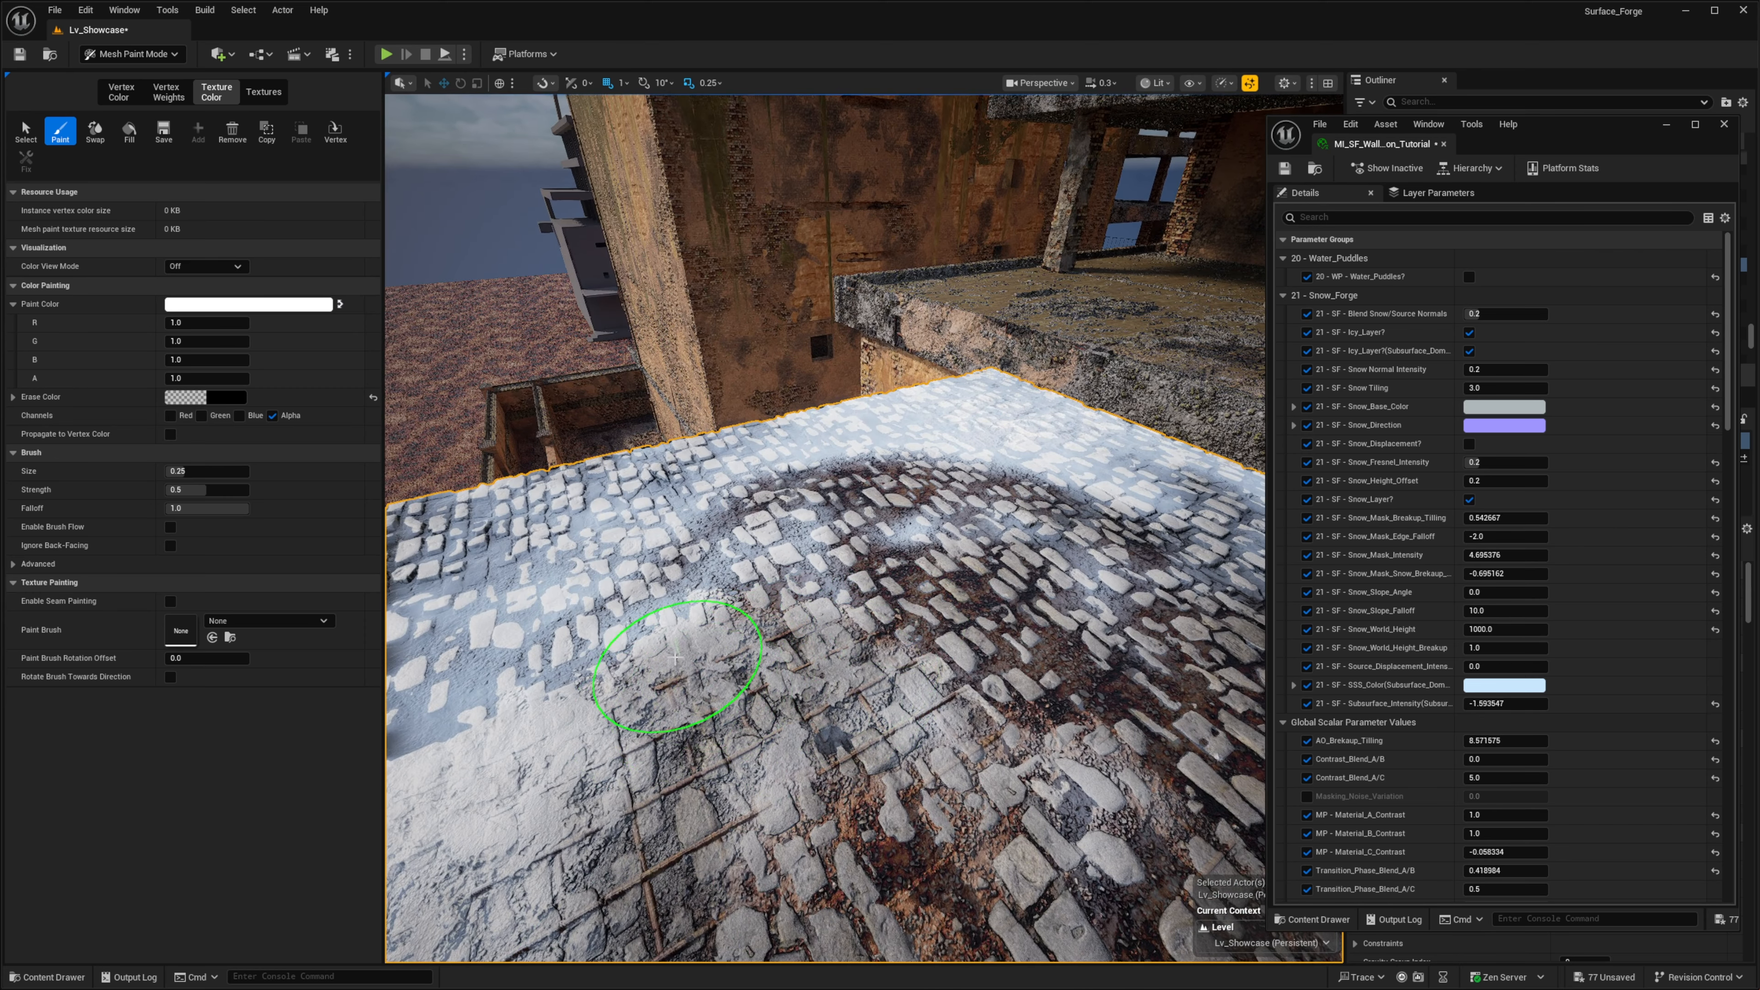
{"action": "right_click_drag", "start_coordinate": [671, 693], "coordinate": [728, 648]}
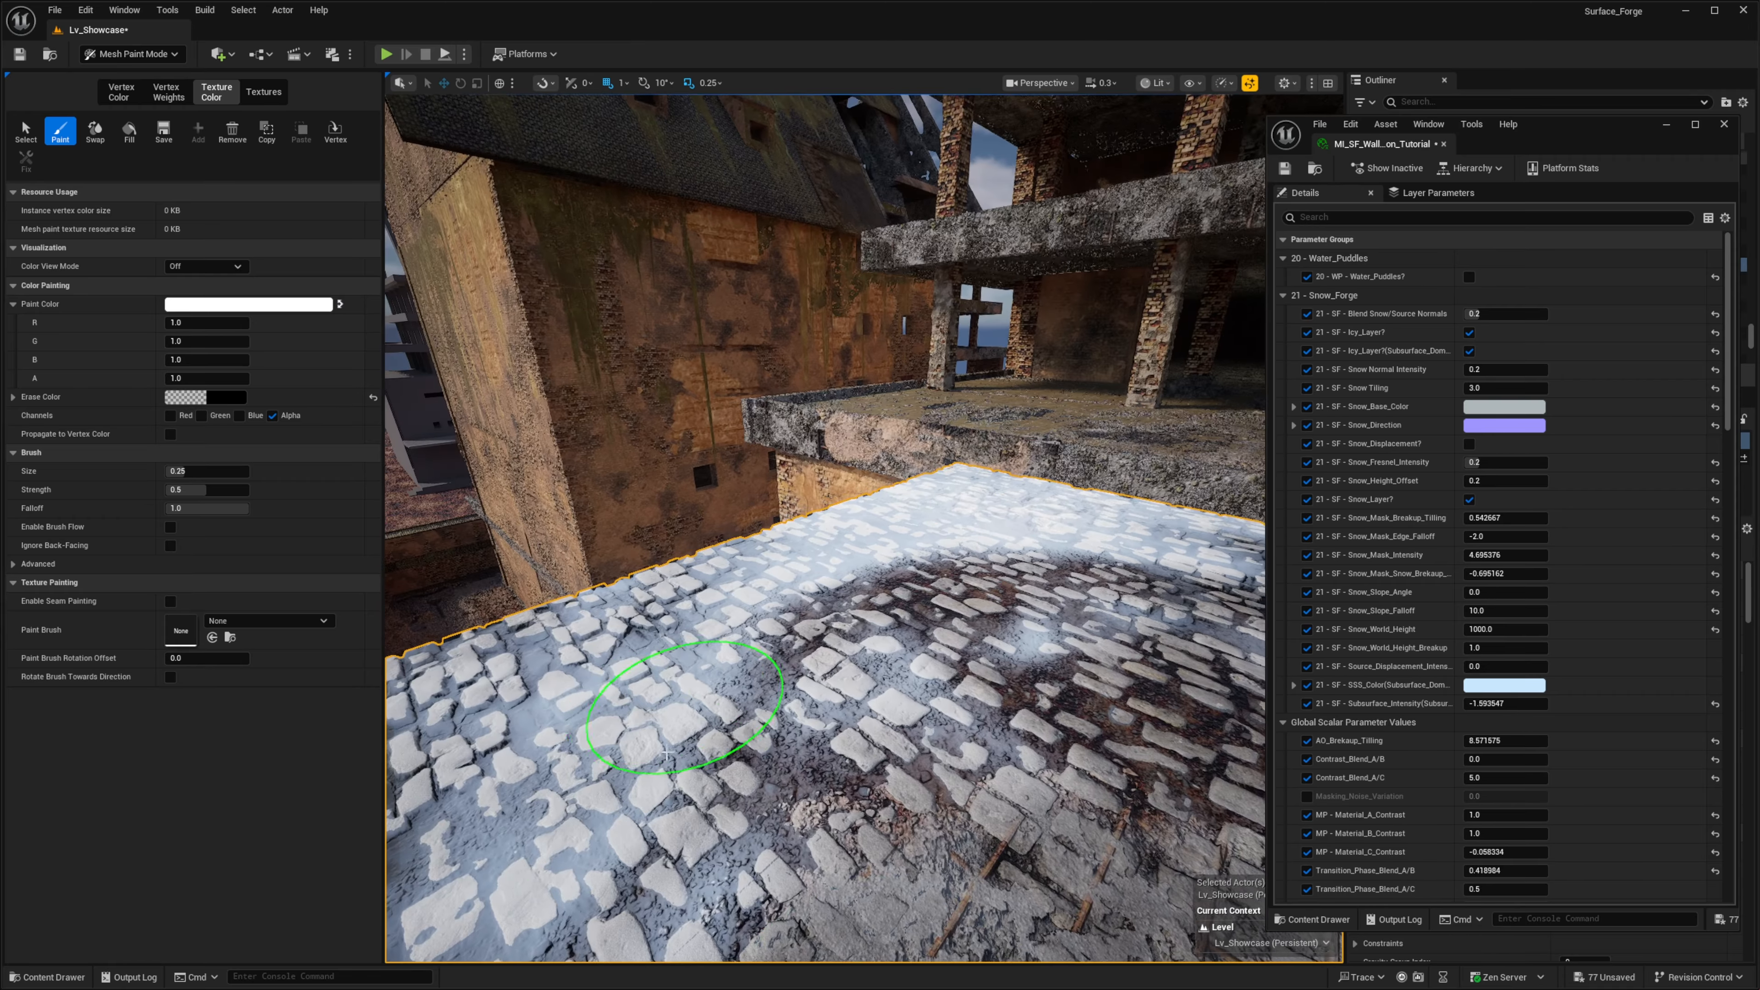
{"action": "mouse_move", "coordinate": [1065, 643]}
{"action": "right_mouse_down"}
{"action": "mouse_move", "coordinate": [1206, 628]}
{"action": "mouse_move", "coordinate": [1261, 664]}
{"action": "mouse_move", "coordinate": [907, 815]}
{"action": "right_mouse_up"}
{"action": "scroll", "coordinate": [1109, 728], "scroll_direction": "up", "scroll_amount": 2}
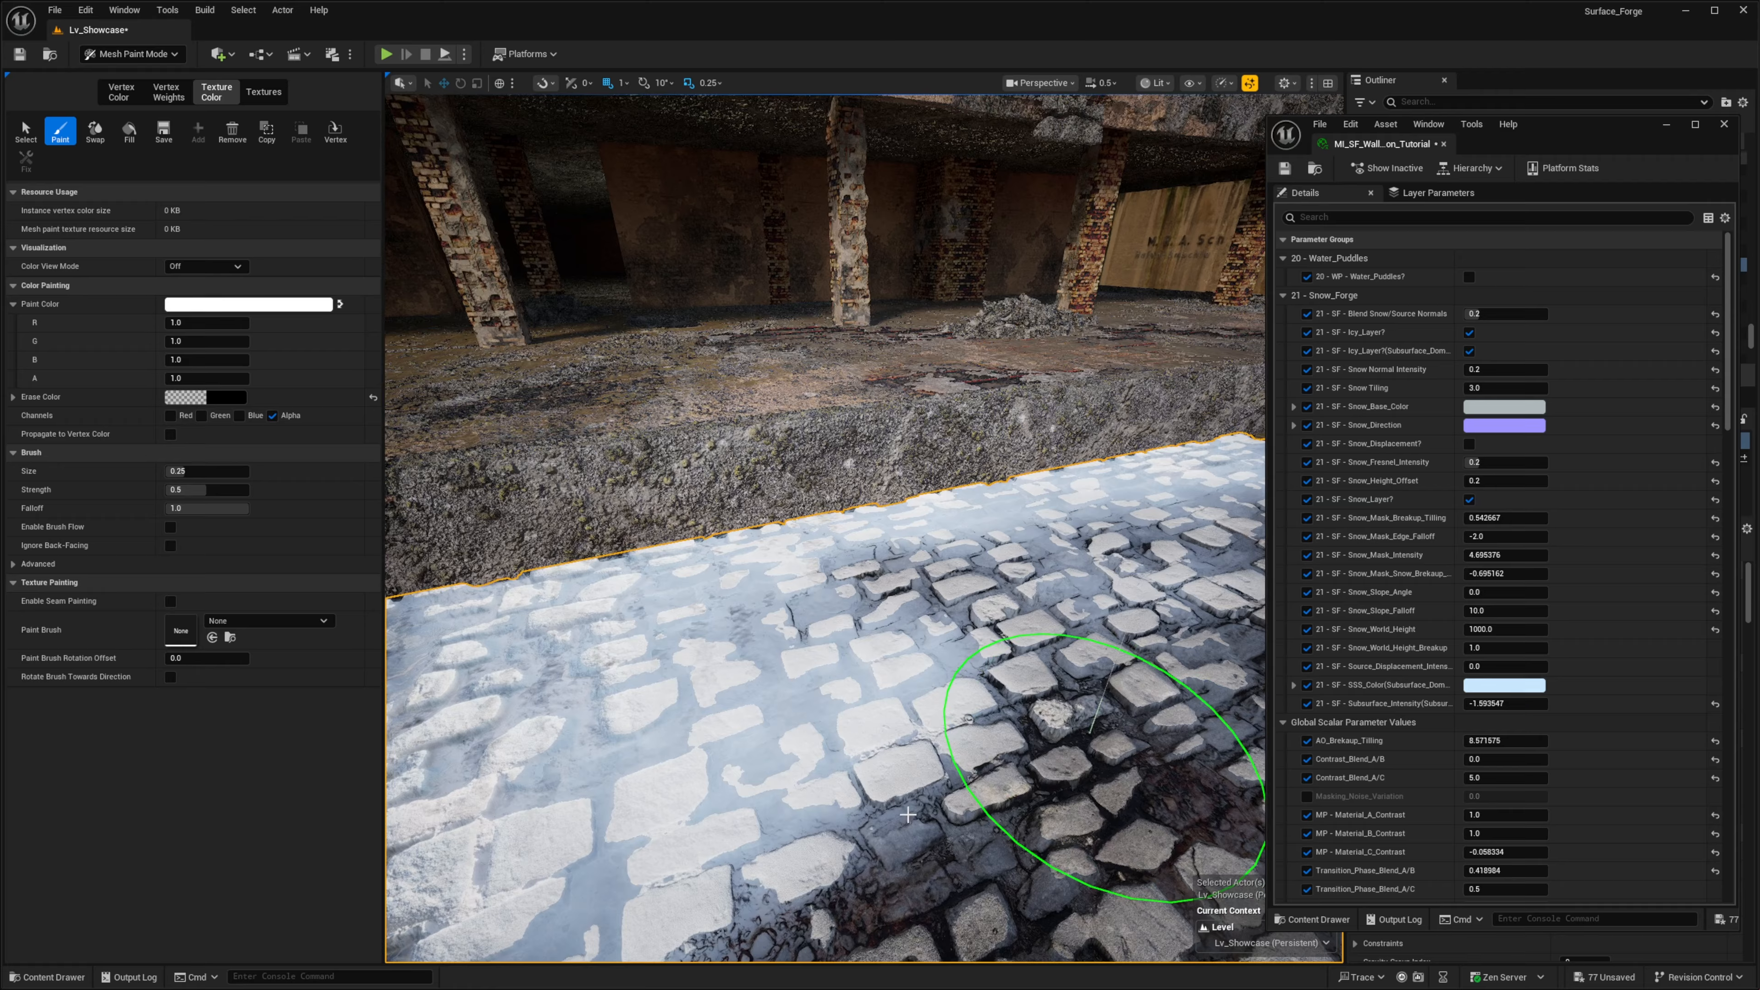
- Examine the transition between snow-covered and cleared cobblestones from several angles
{"action": "key", "text": "f"}
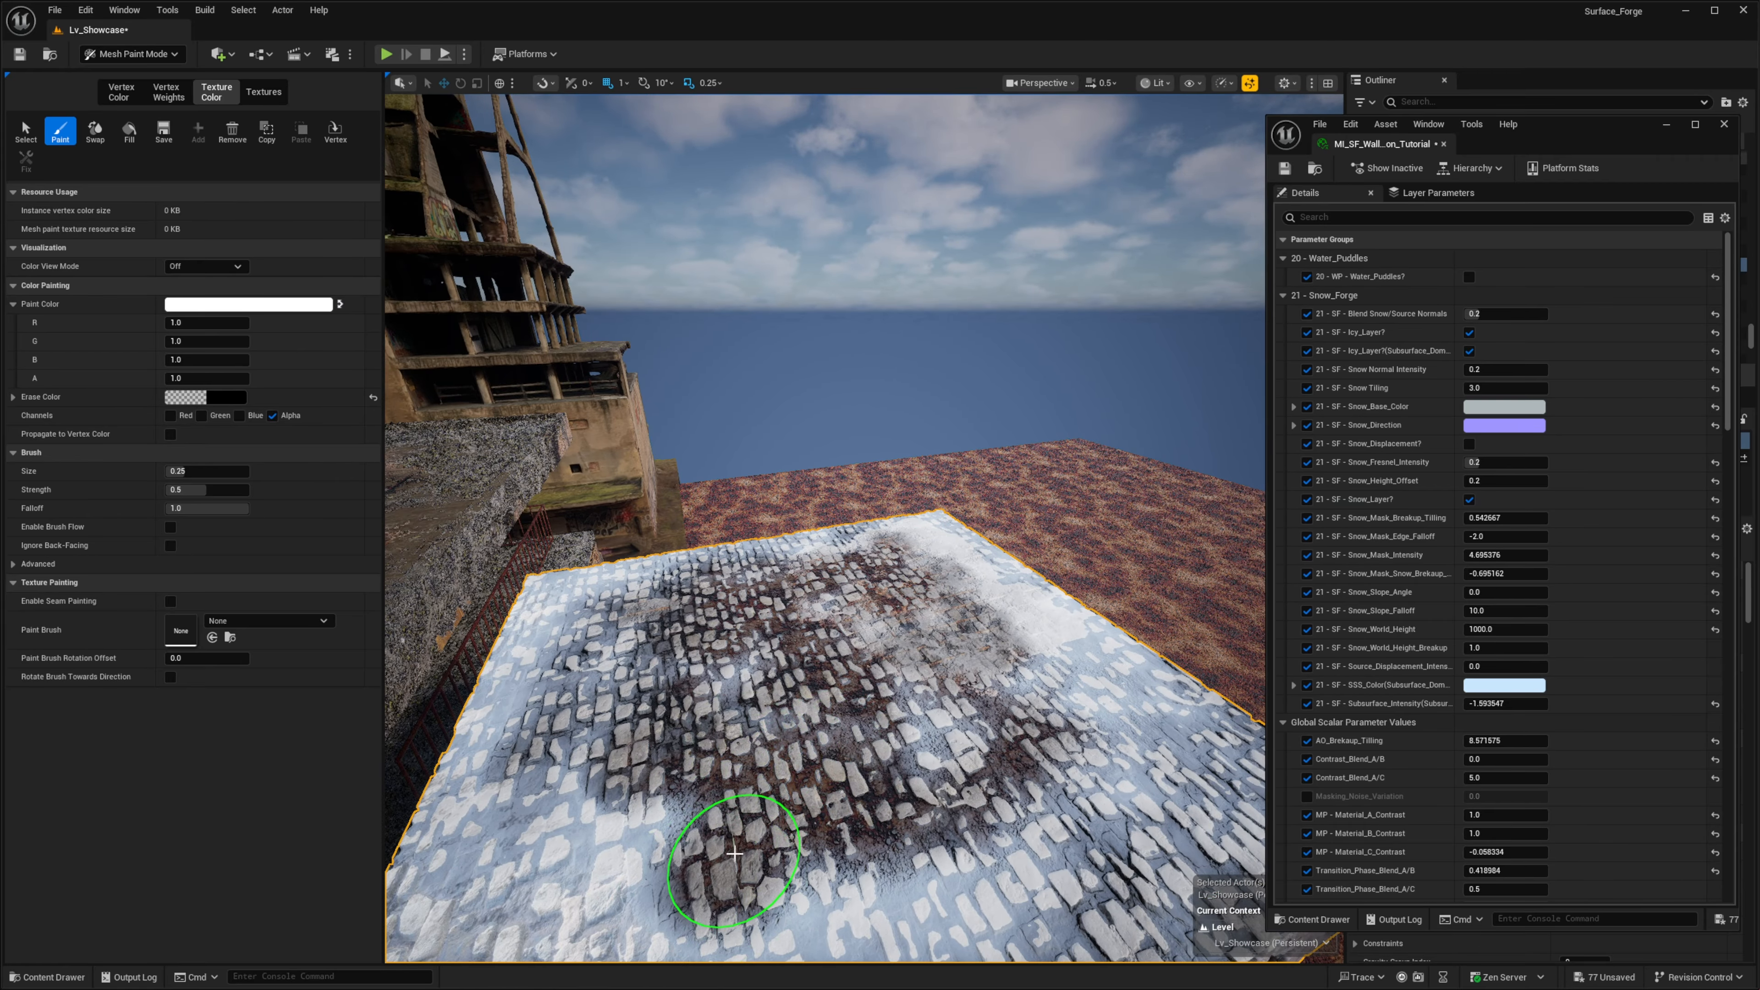
{"action": "mouse_move", "coordinate": [1064, 823]}
{"action": "right_mouse_down"}
{"action": "mouse_move", "coordinate": [994, 775]}
{"action": "mouse_move", "coordinate": [880, 752]}
{"action": "mouse_move", "coordinate": [832, 721]}
{"action": "mouse_move", "coordinate": [1026, 749]}
{"action": "mouse_move", "coordinate": [971, 742]}
{"action": "right_mouse_up"}
{"action": "right_click_drag", "start_coordinate": [770, 659], "coordinate": [817, 699]}
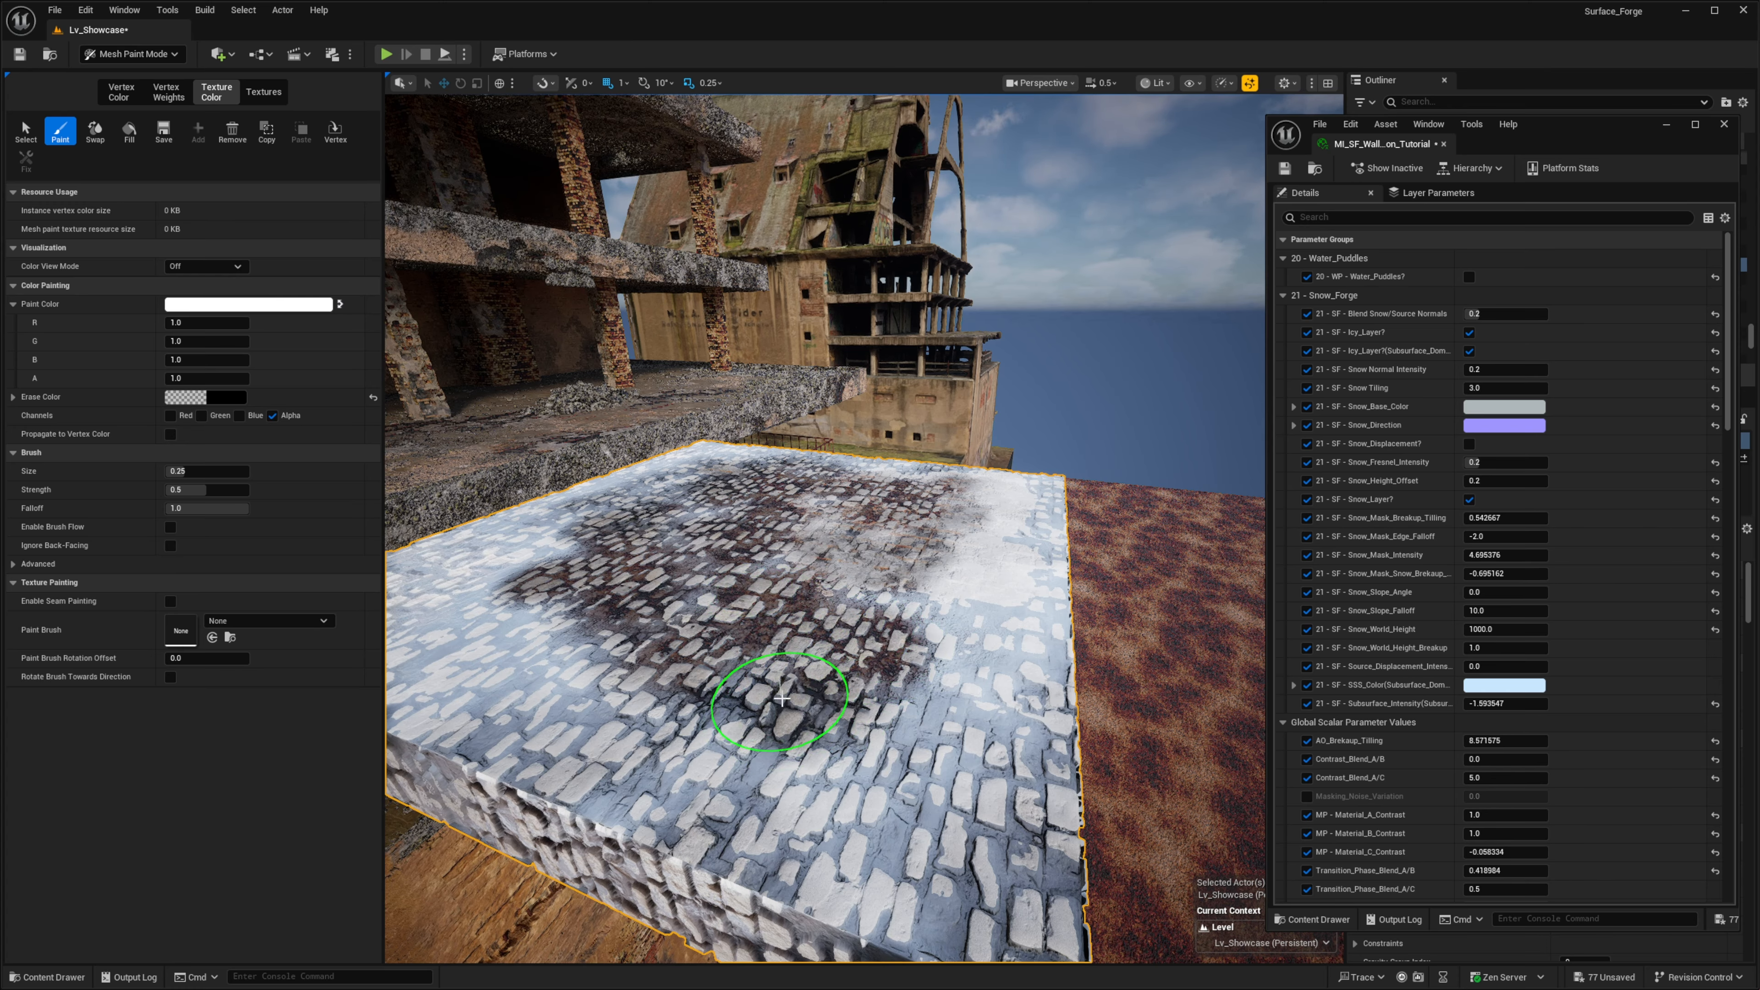
{"action": "right_click_drag", "start_coordinate": [781, 699], "coordinate": [683, 666]}
{"action": "scroll", "coordinate": [680, 669], "scroll_direction": "down", "scroll_amount": 1}
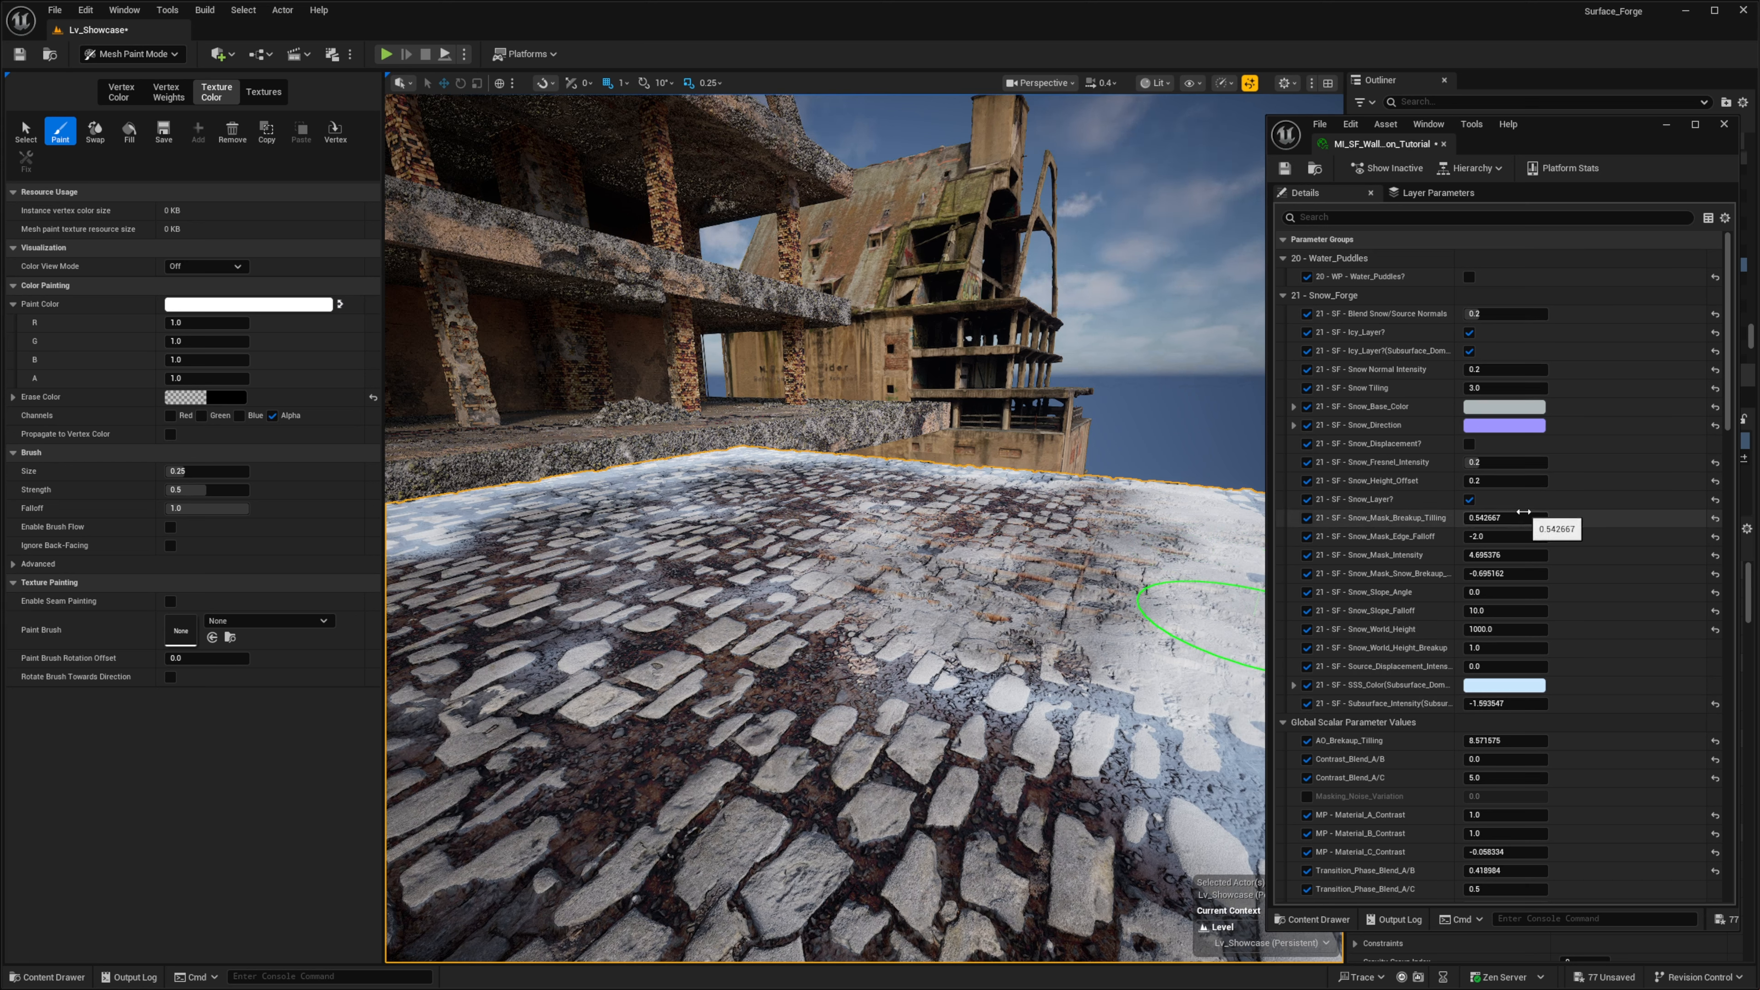
- Try to adjust the snow layer's Snow_Mask_Breakup_Tilling value and undo the change
{"action": "left_click_drag", "start_coordinate": [1522, 525], "coordinate": [1525, 525]}
{"action": "key", "text": "ctrl+z"}
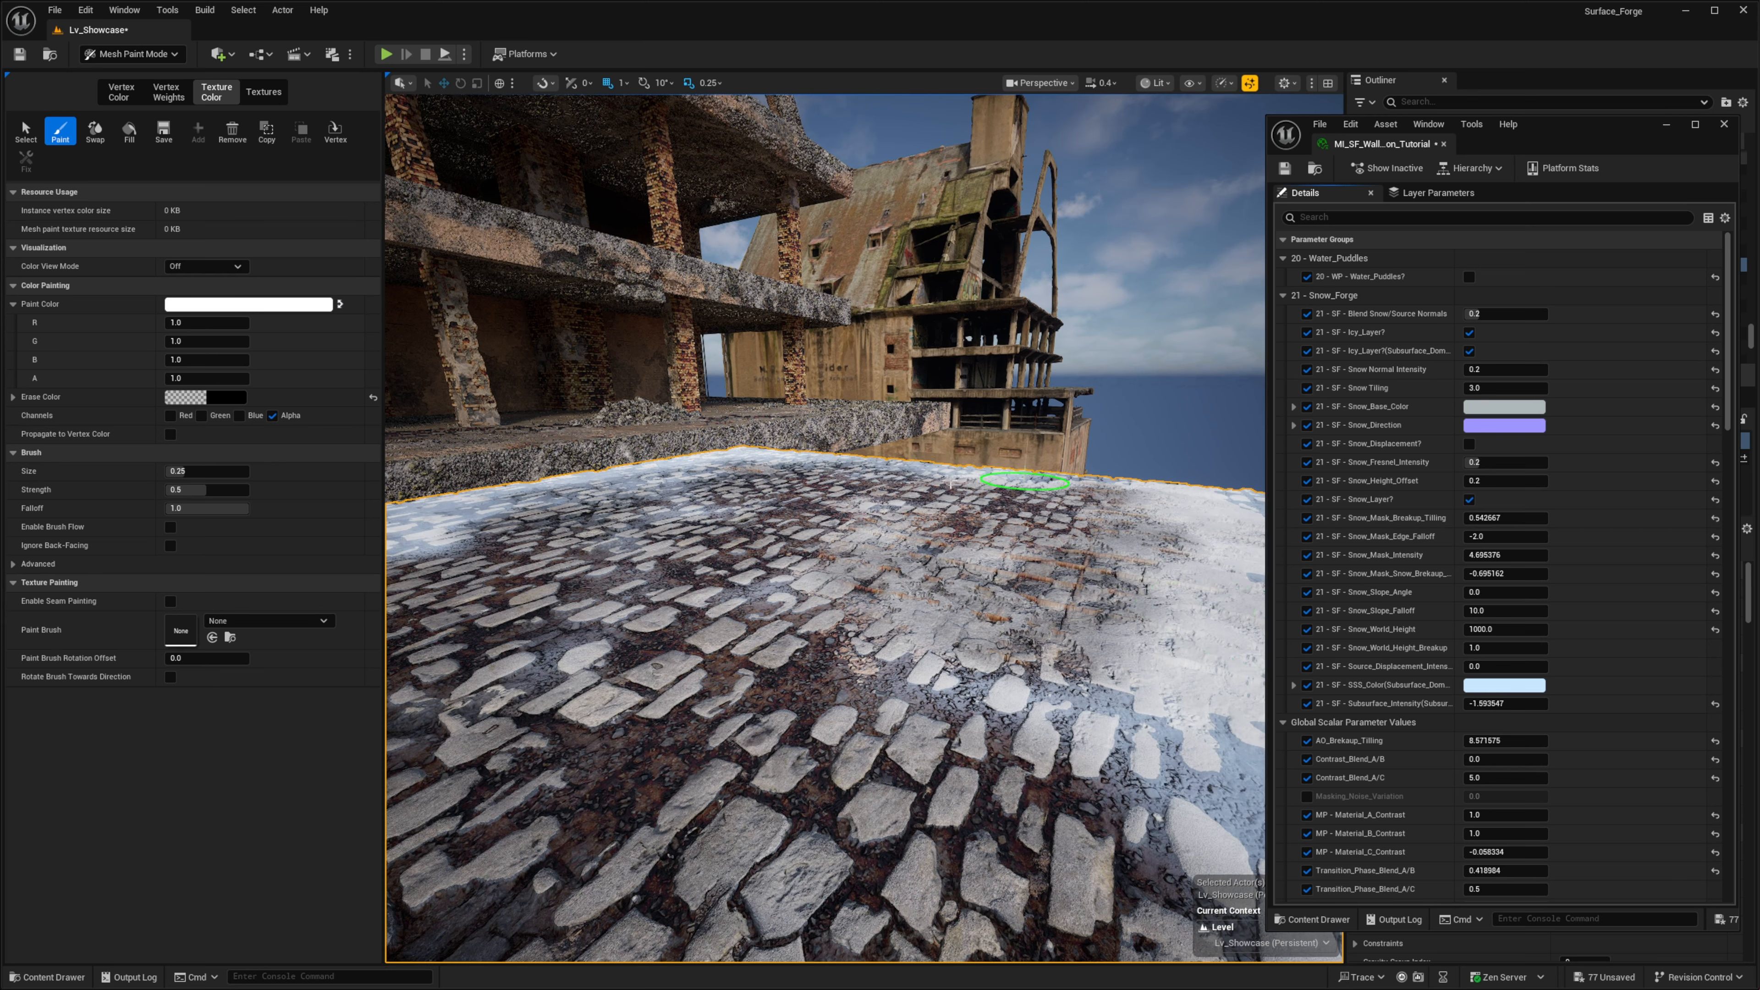
{"action": "right_click_drag", "start_coordinate": [932, 489], "coordinate": [924, 511]}
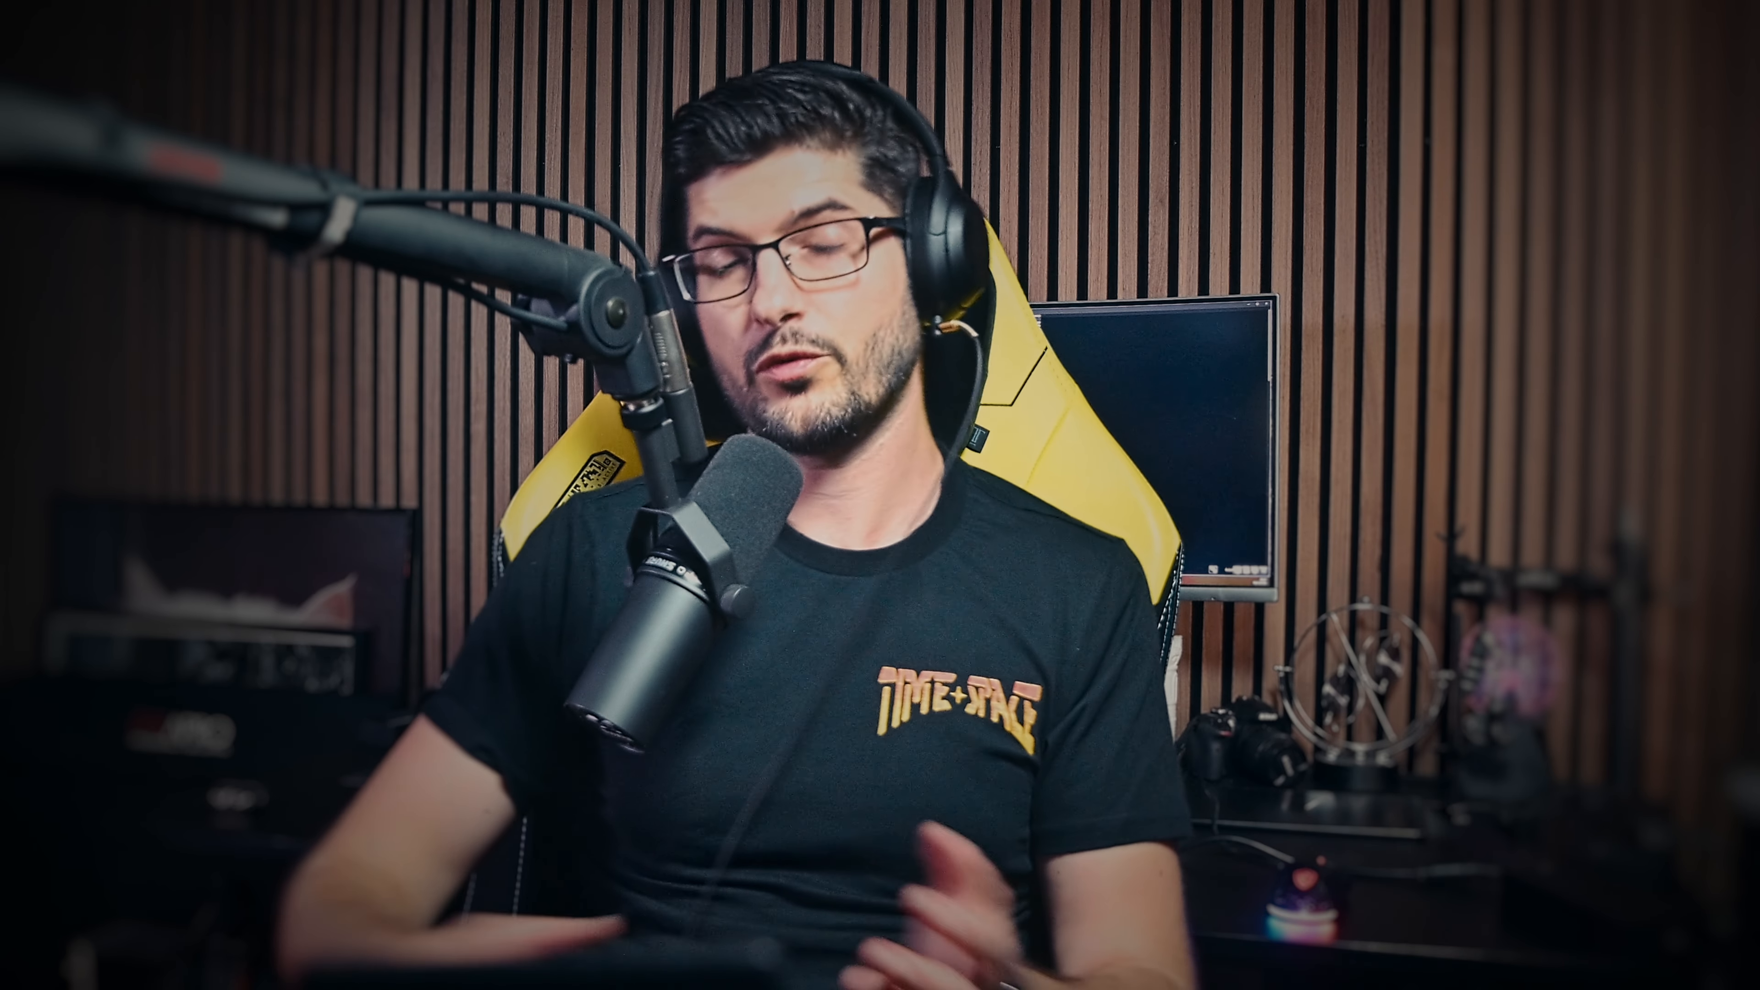